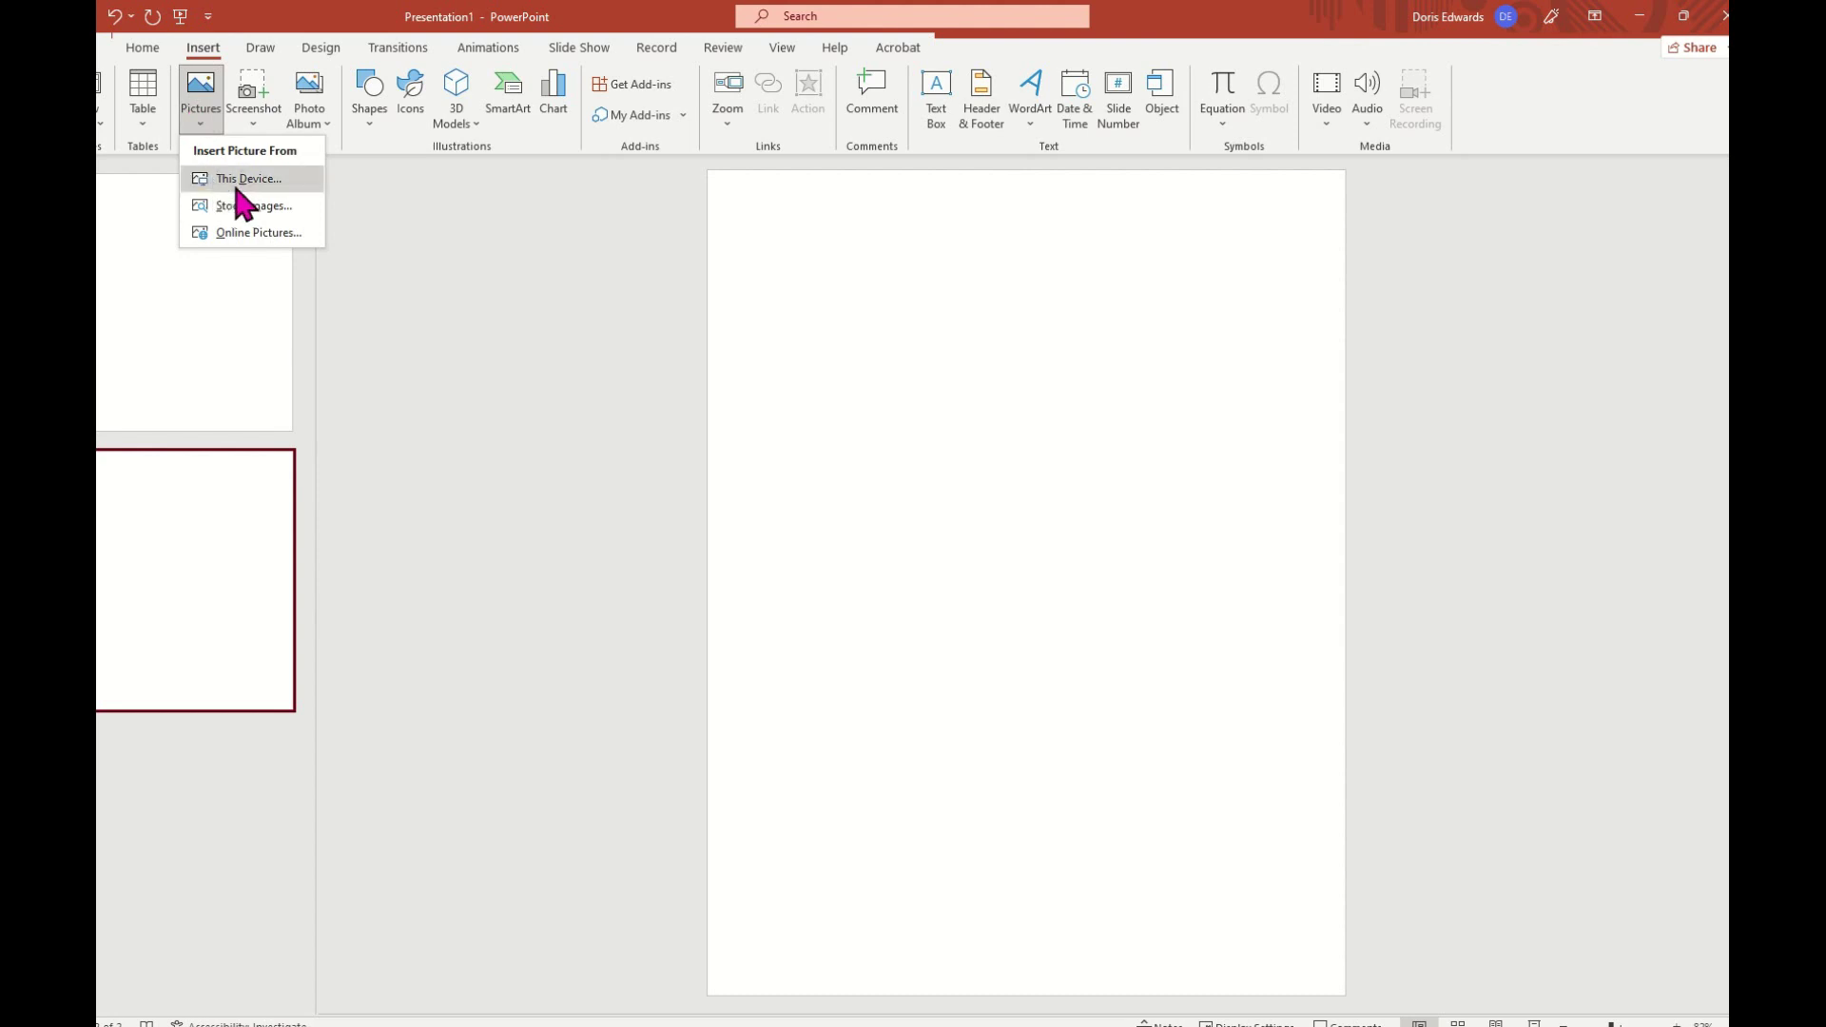
- Insert the desktop portrait of the girl in a black-and-orange hoodie on a pink background into the second slide
left_click(243, 182)
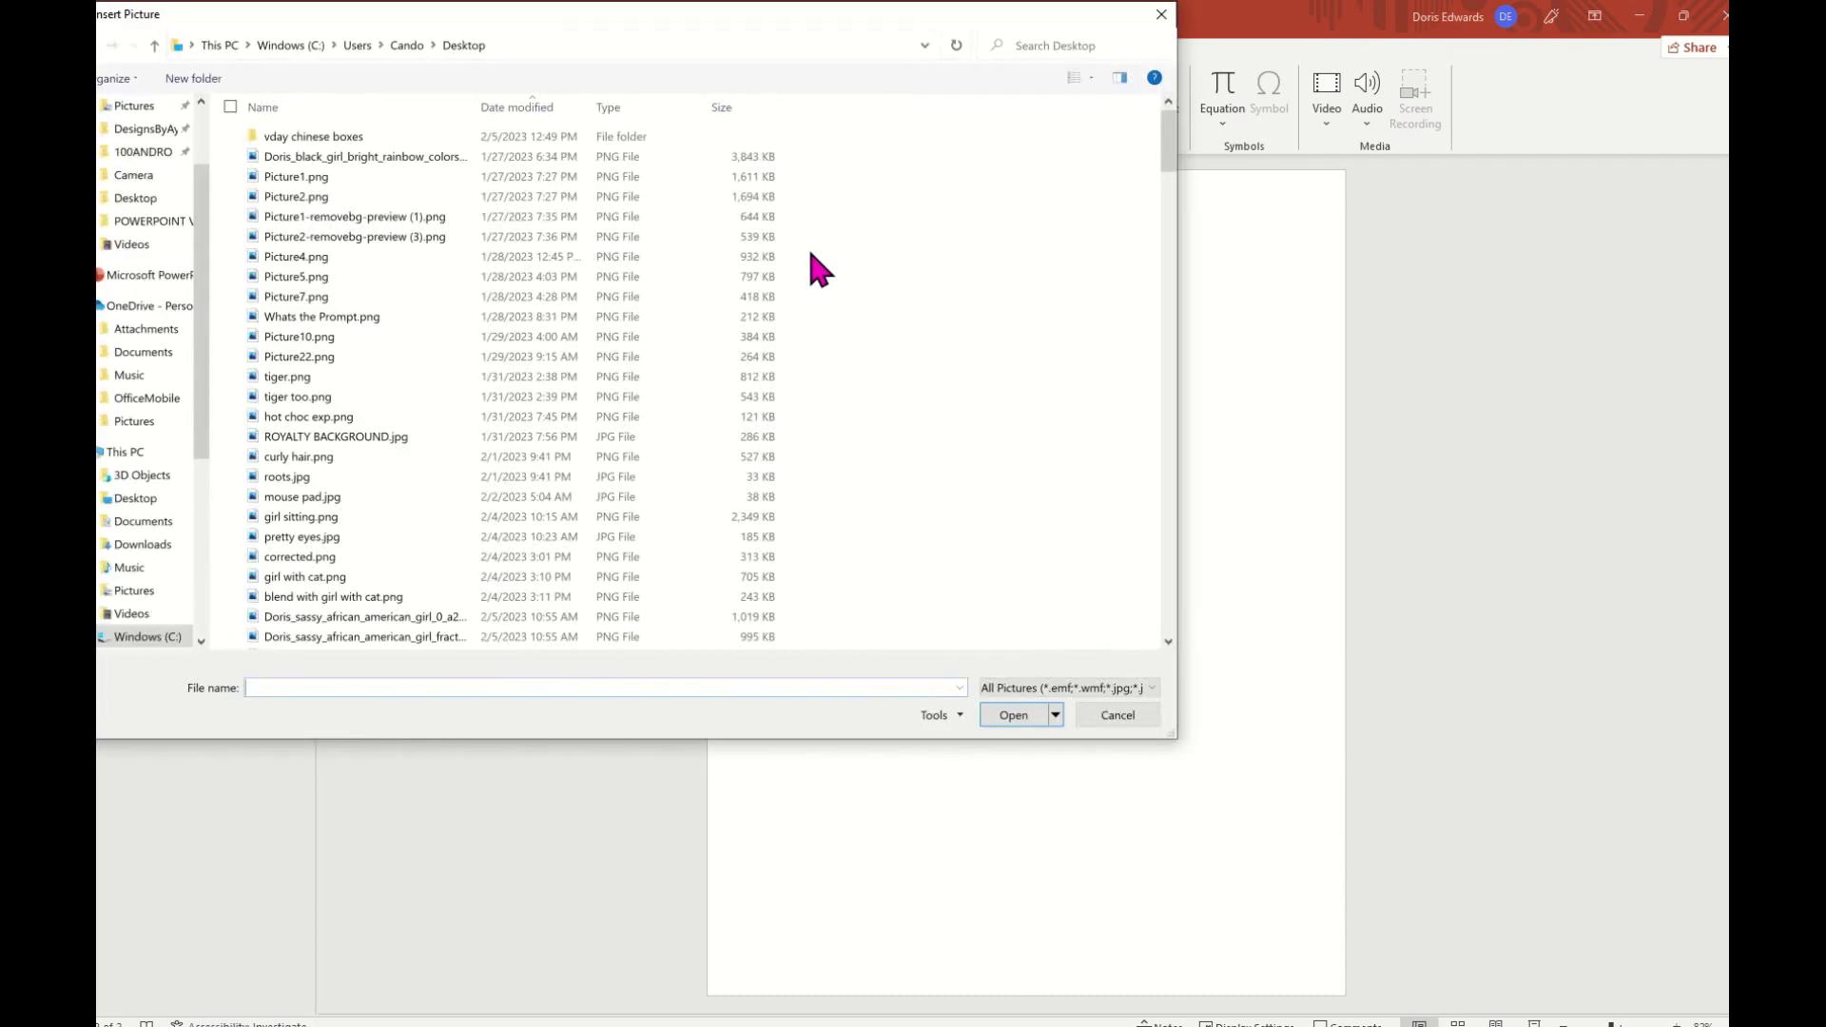
left_click_drag(209, 268, 204, 162)
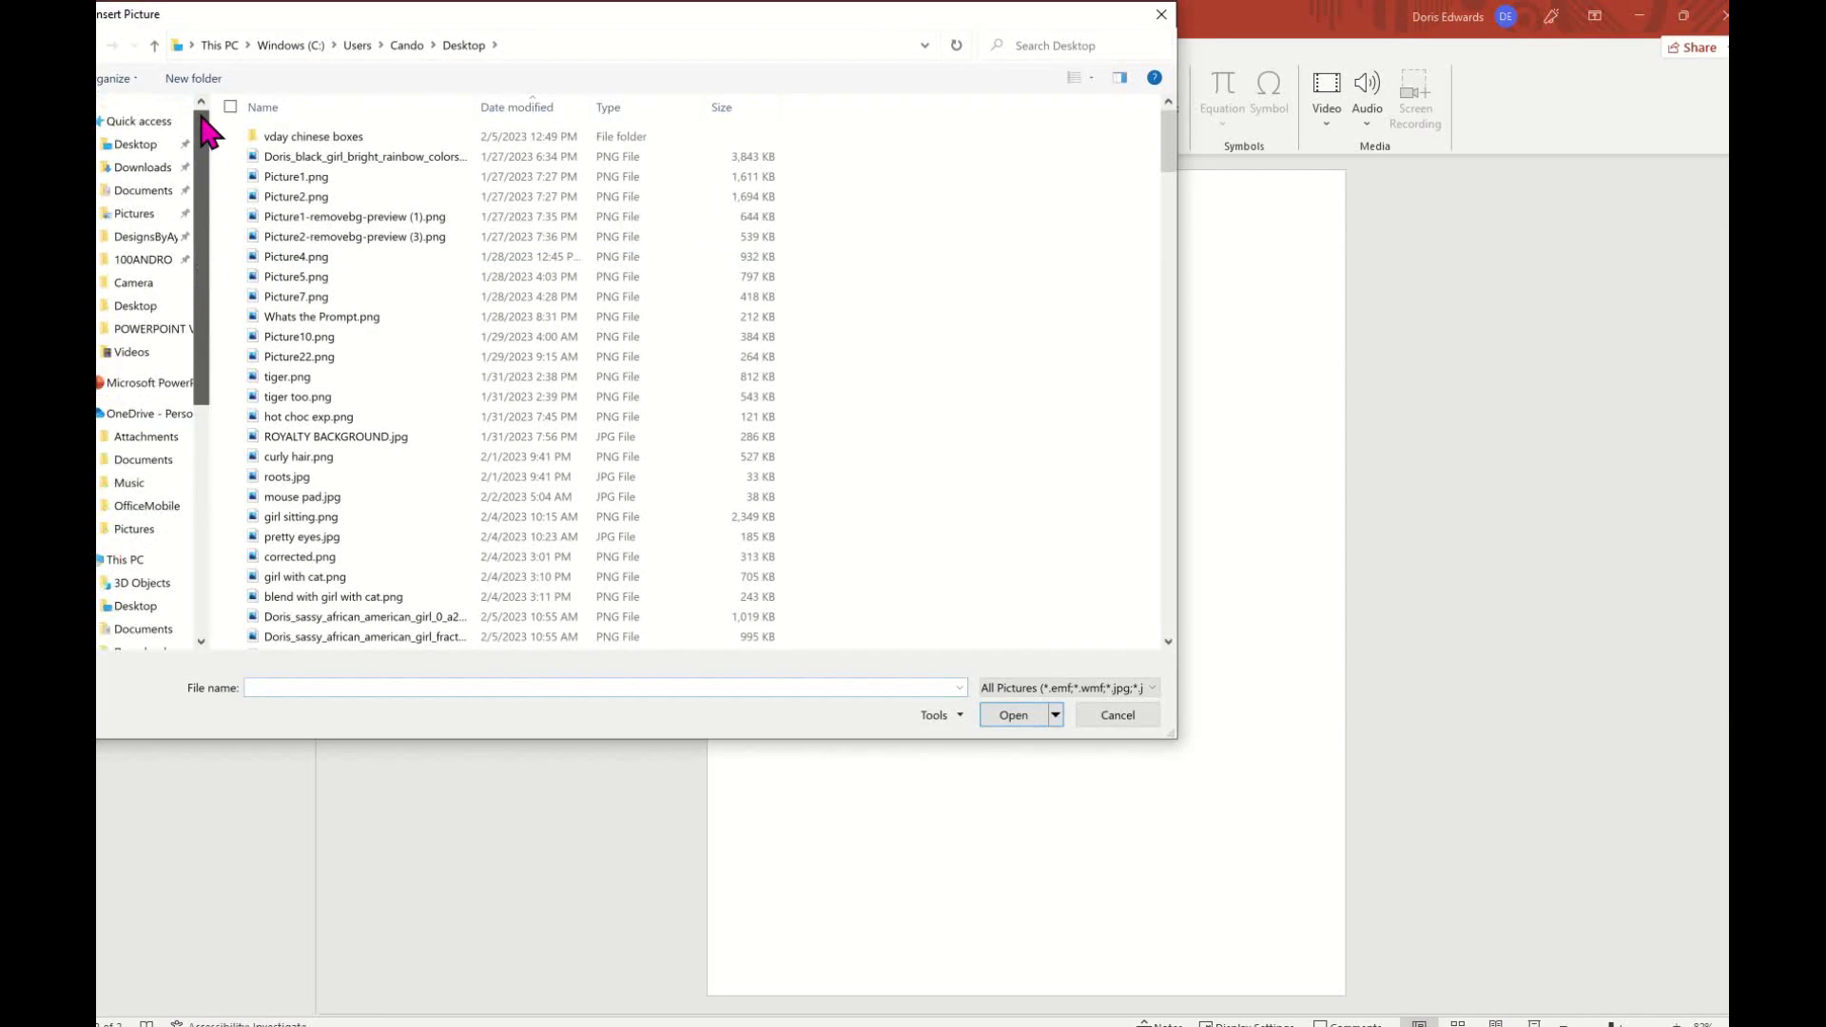
left_click(162, 124)
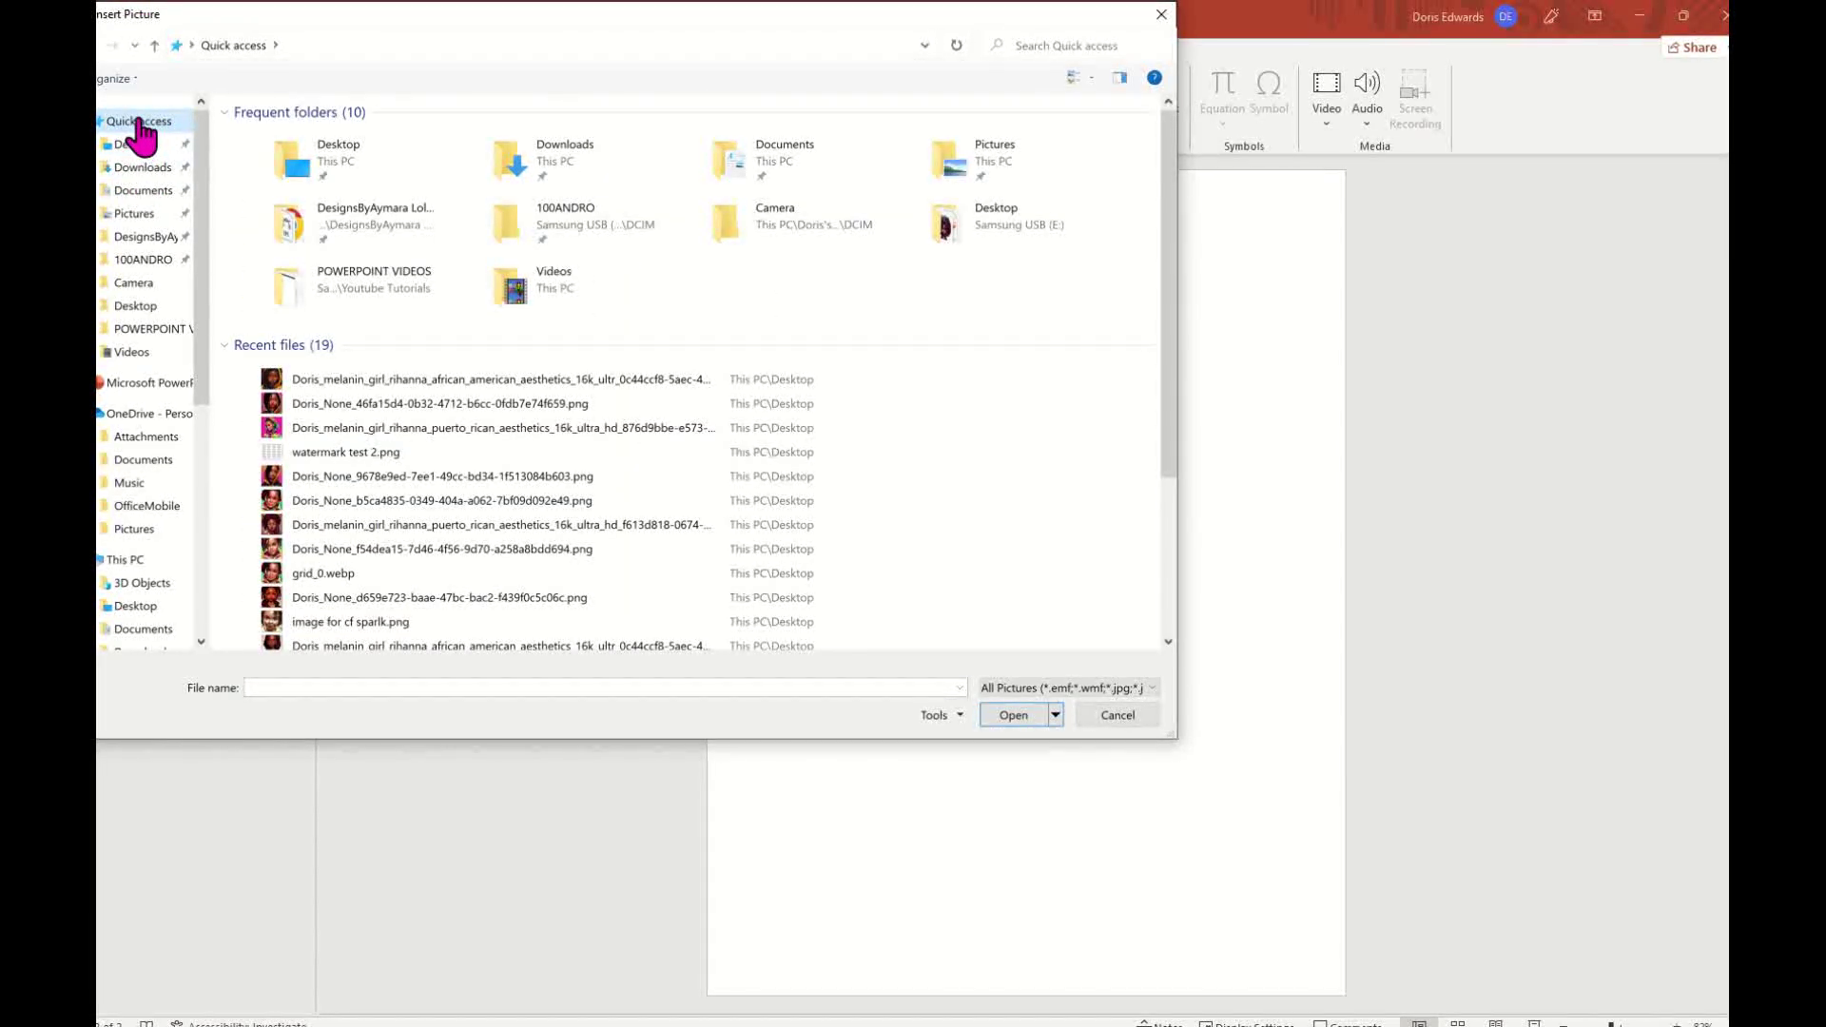
left_click(142, 148)
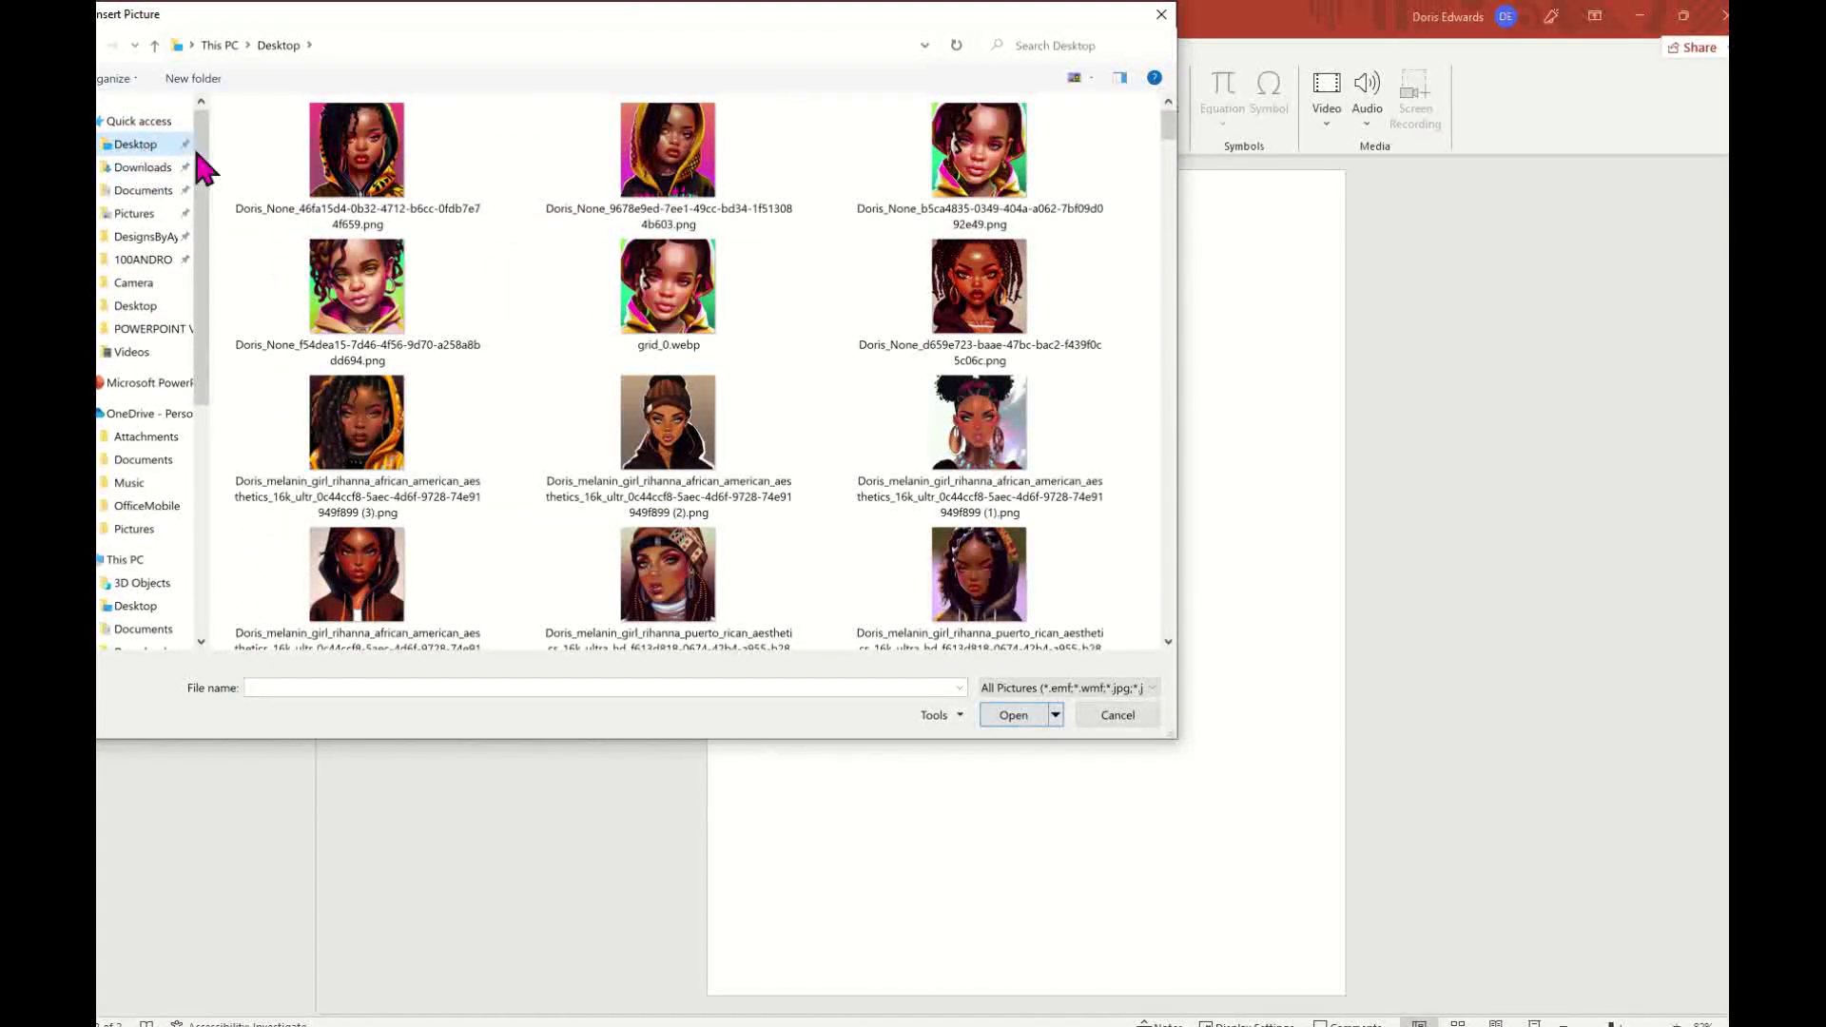
left_click(392, 179)
left_click(1007, 715)
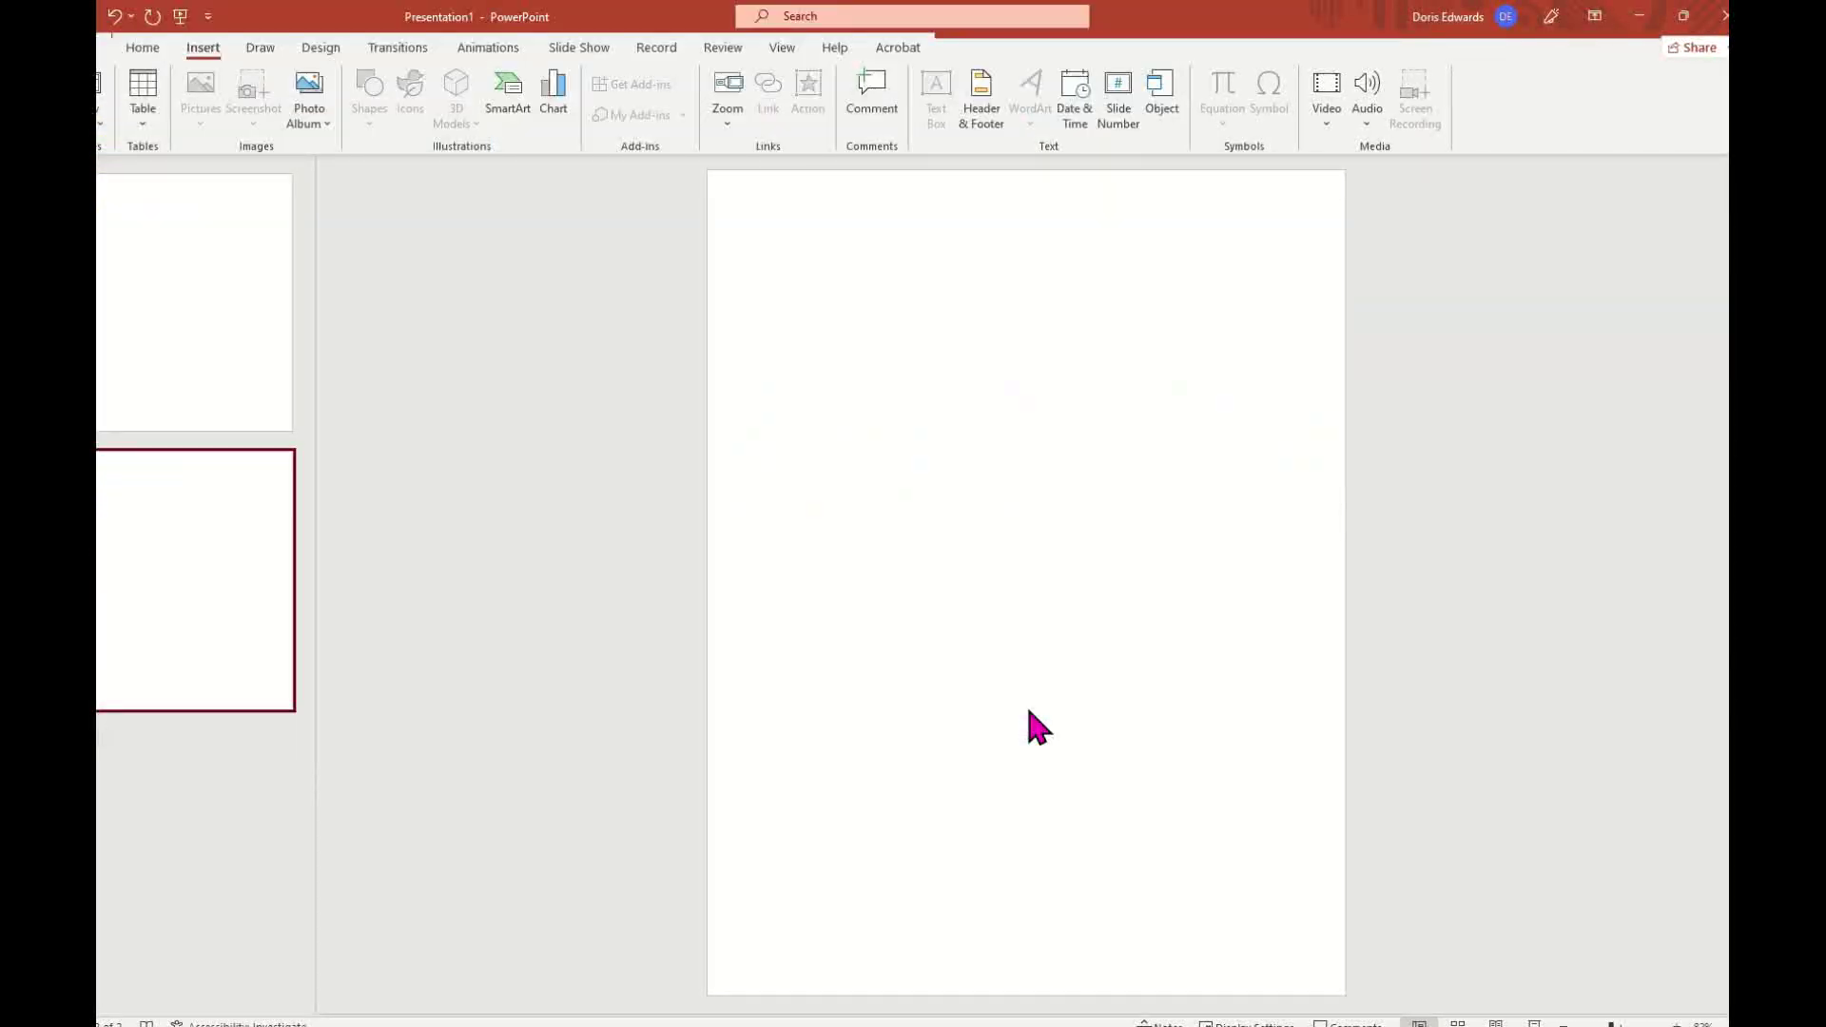
- Remove the blank first slide from the presentation
key("Delete")
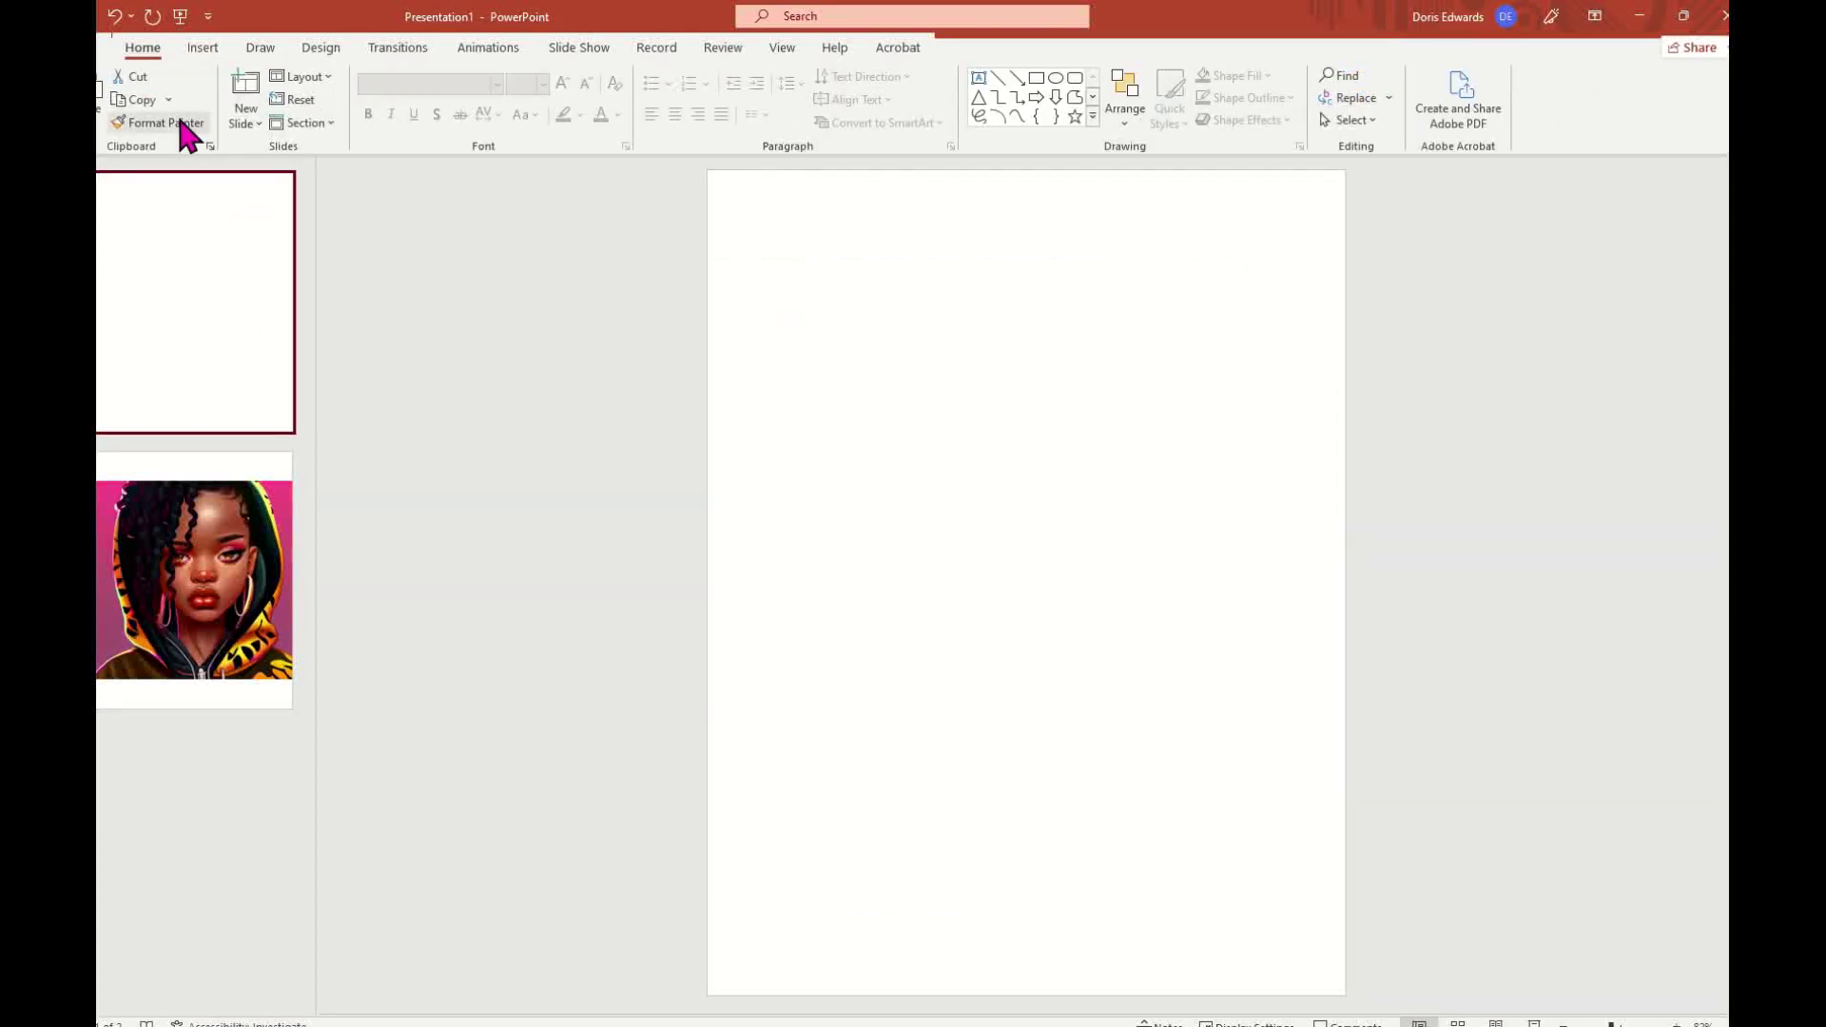
left_click(135, 76)
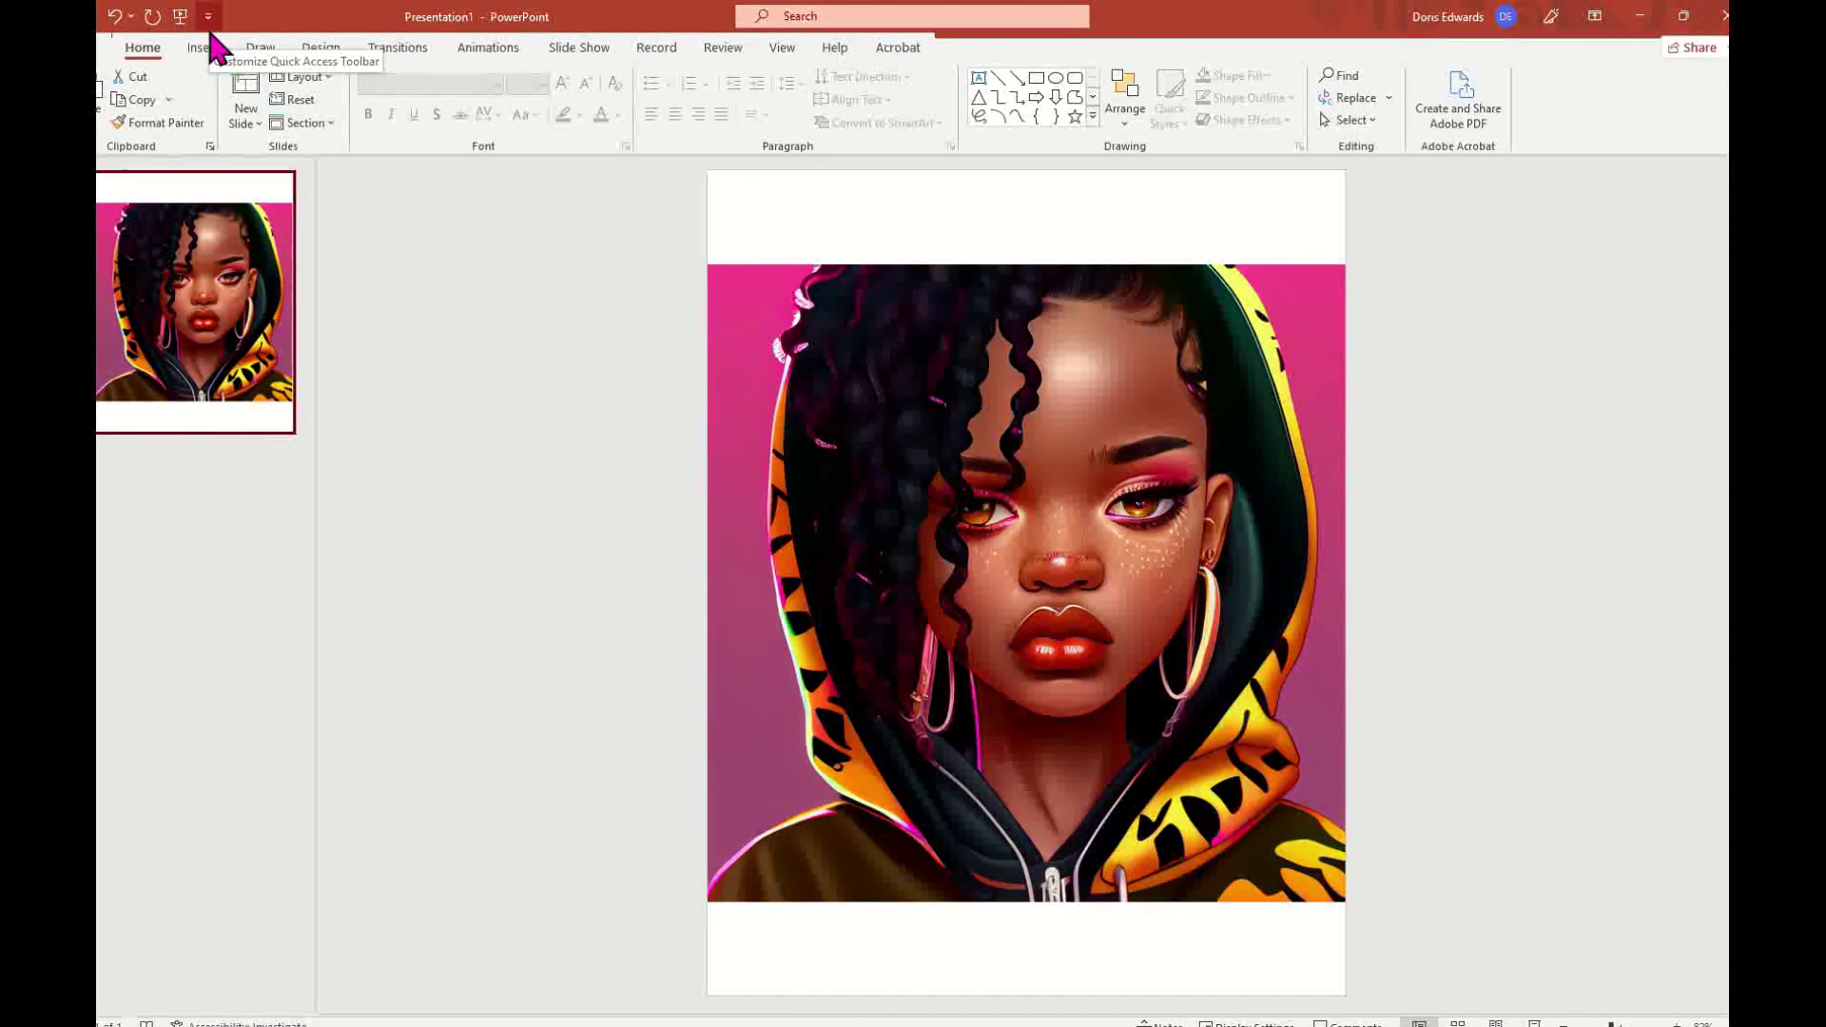
left_click(98, 61)
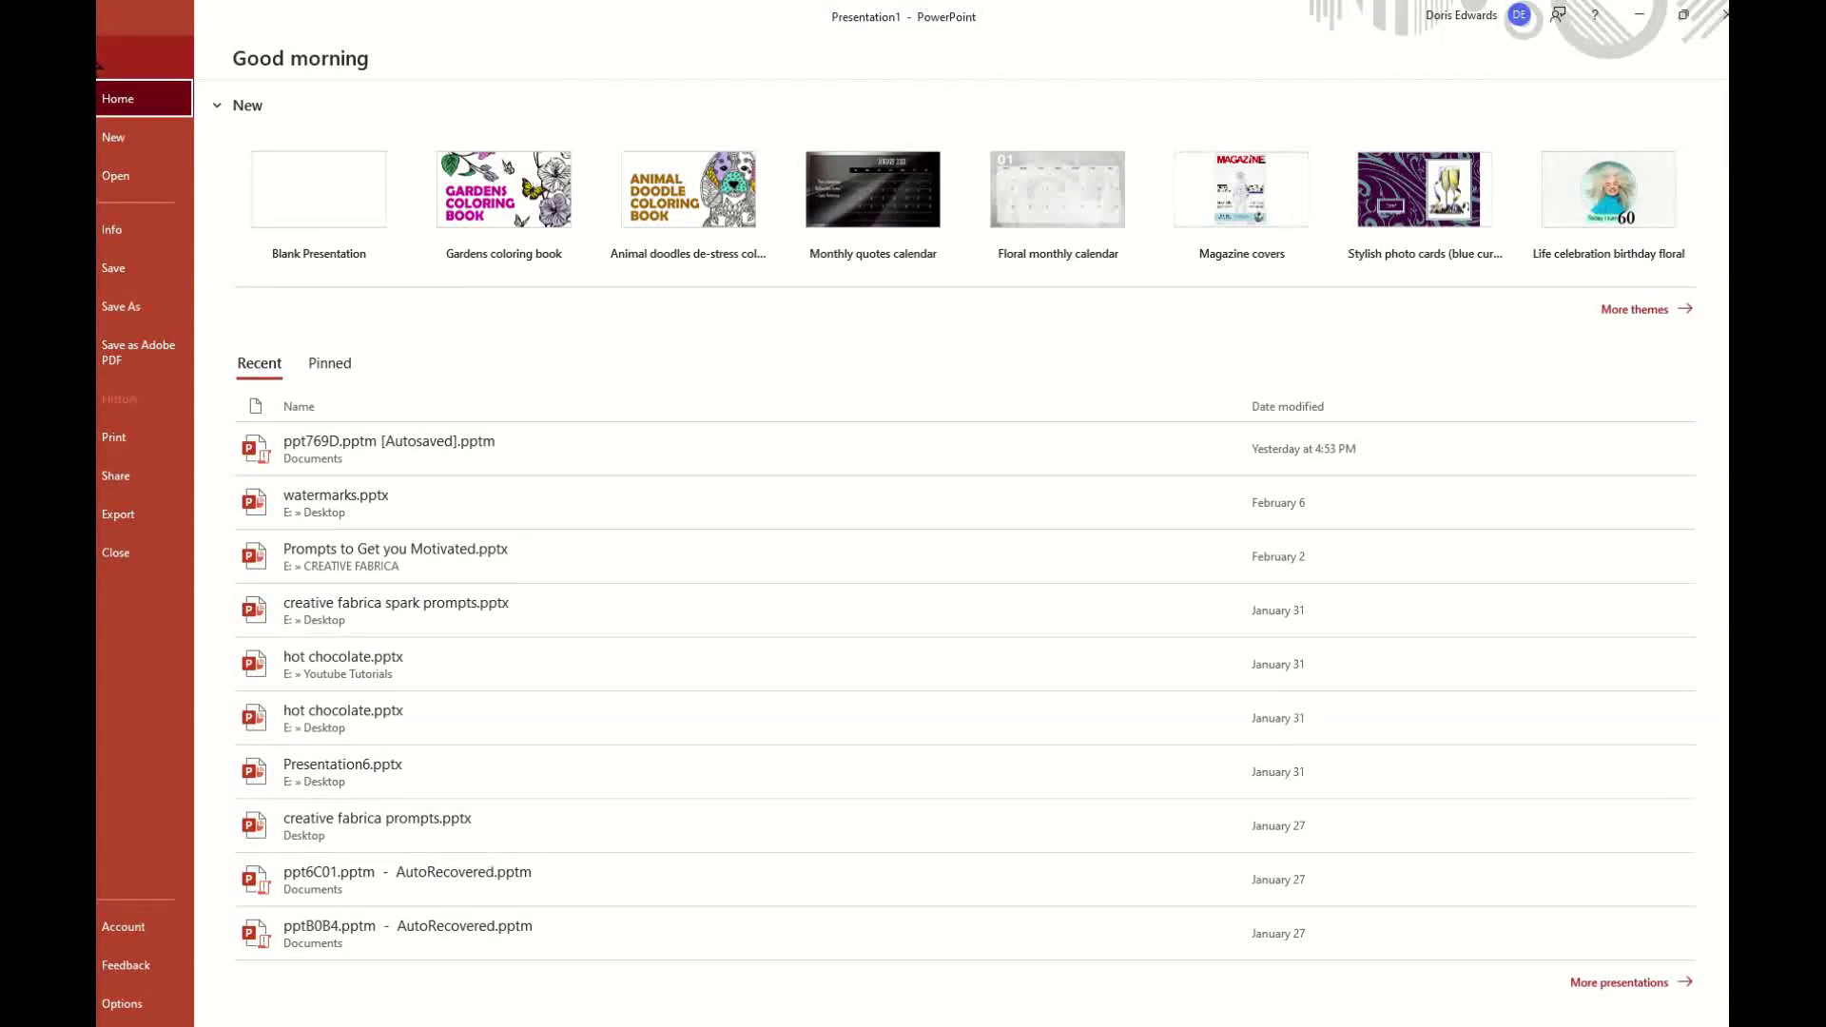
left_click(98, 65)
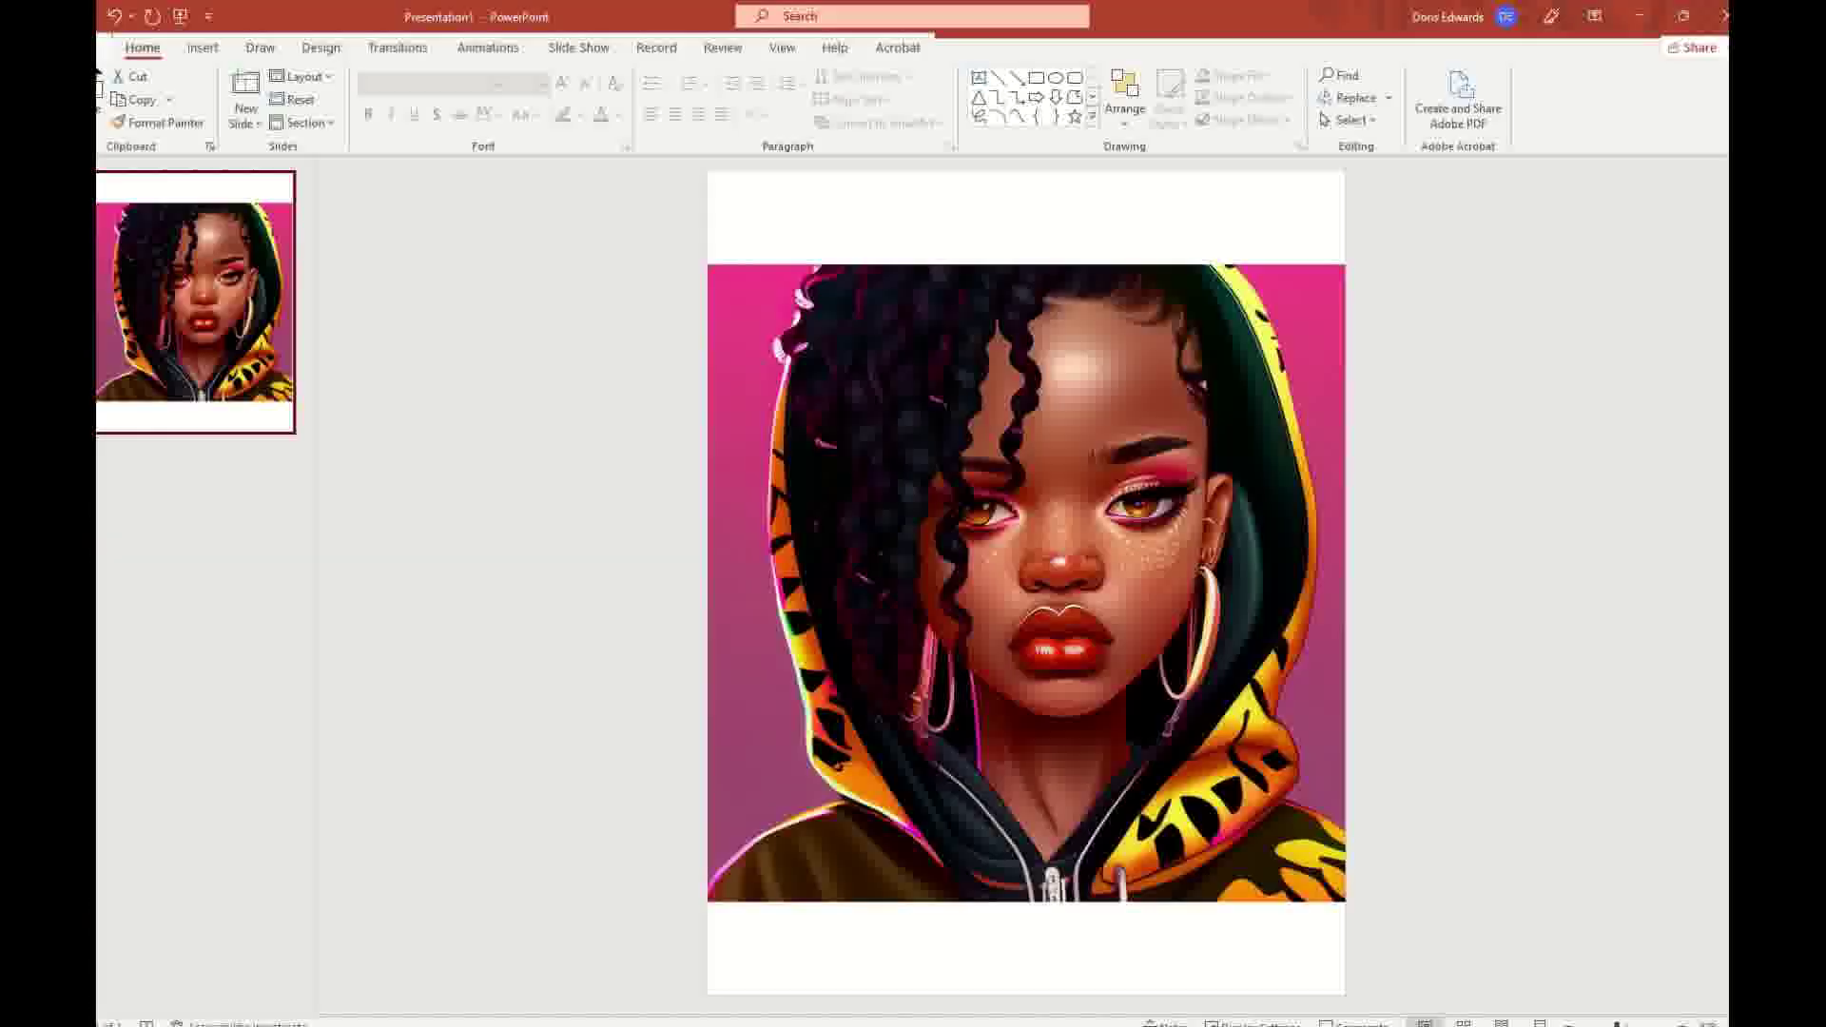
- Add a new blank slide after the portrait slide
left_click(187, 53)
left_click(198, 118)
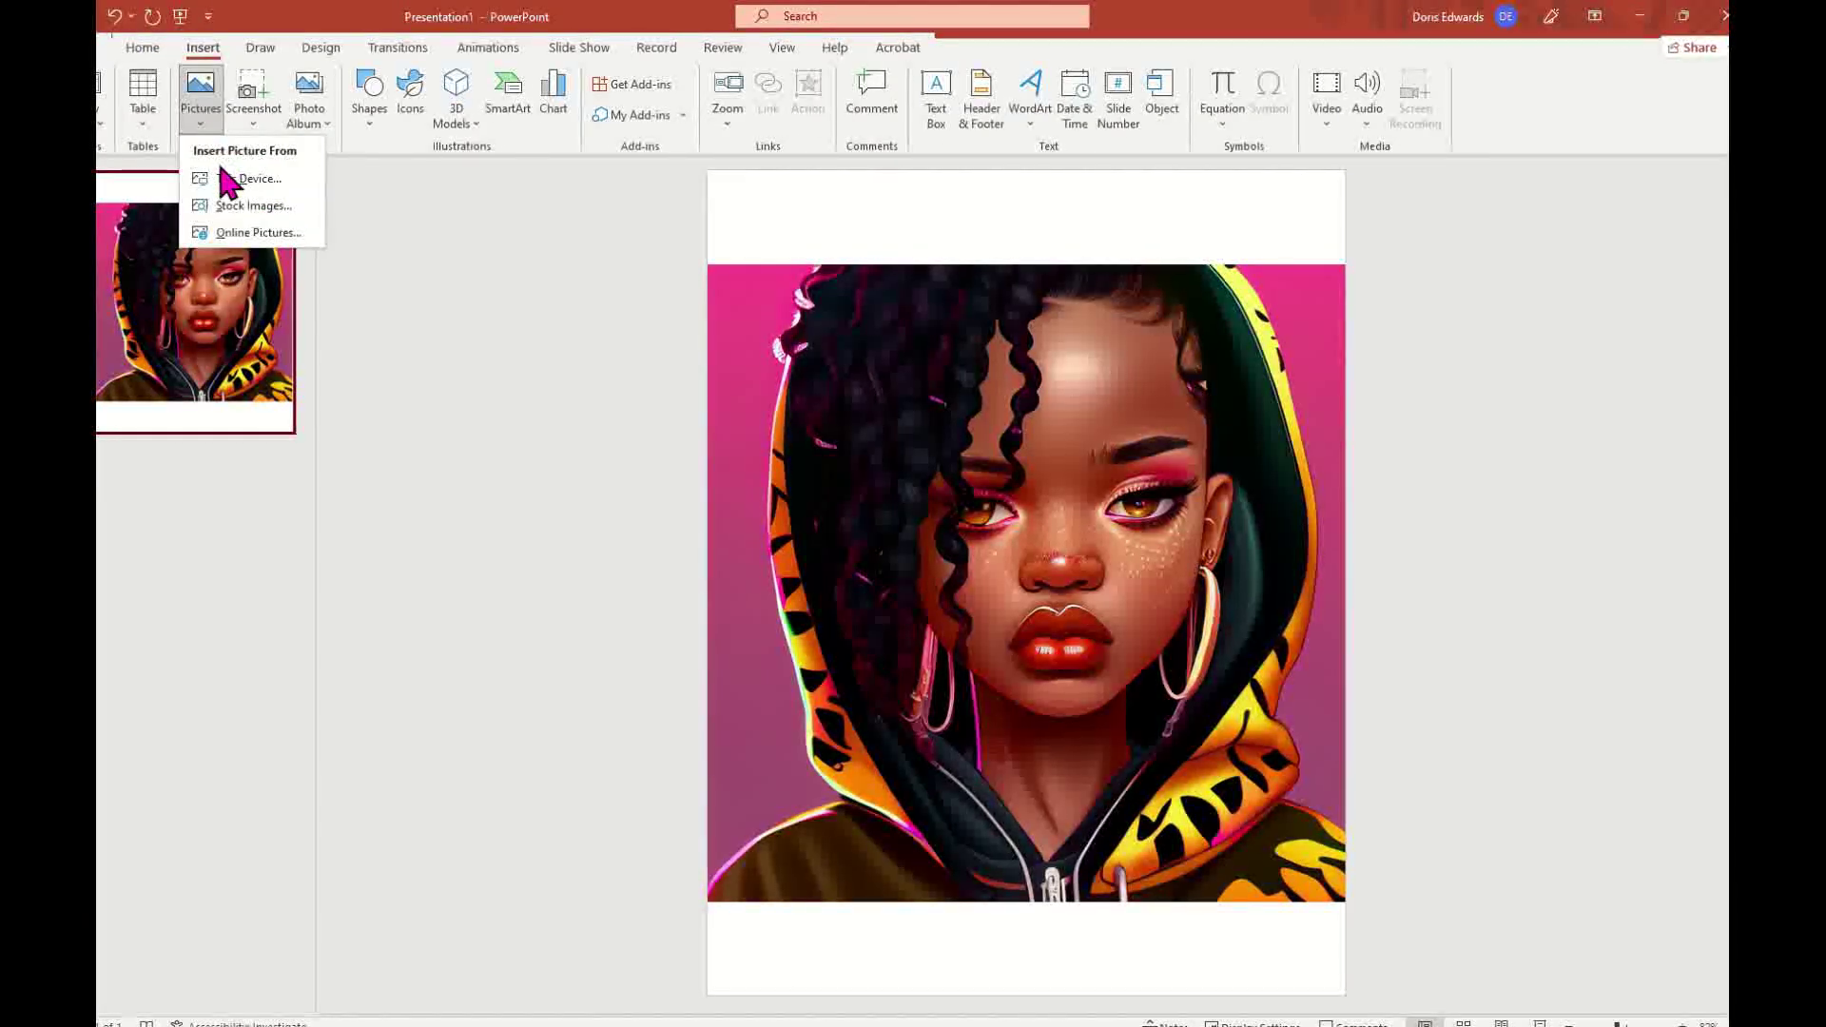
left_click(203, 360)
right_click(203, 263)
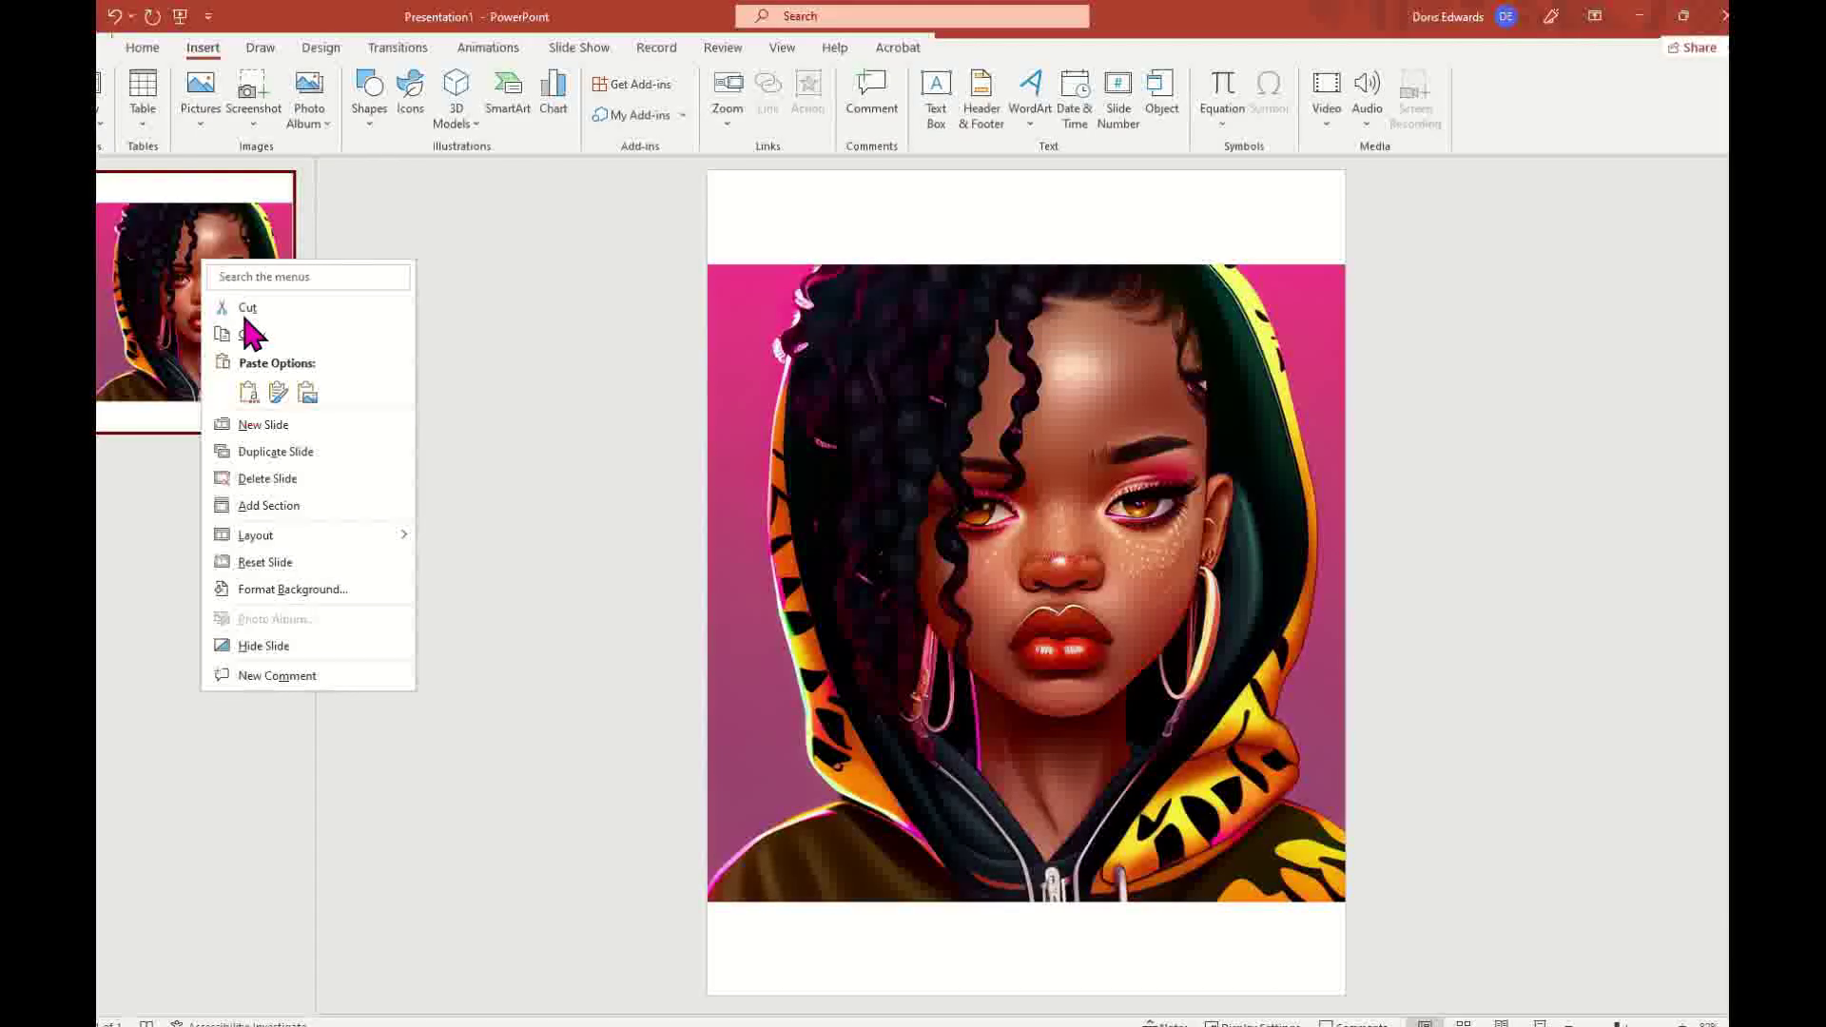
left_click(264, 424)
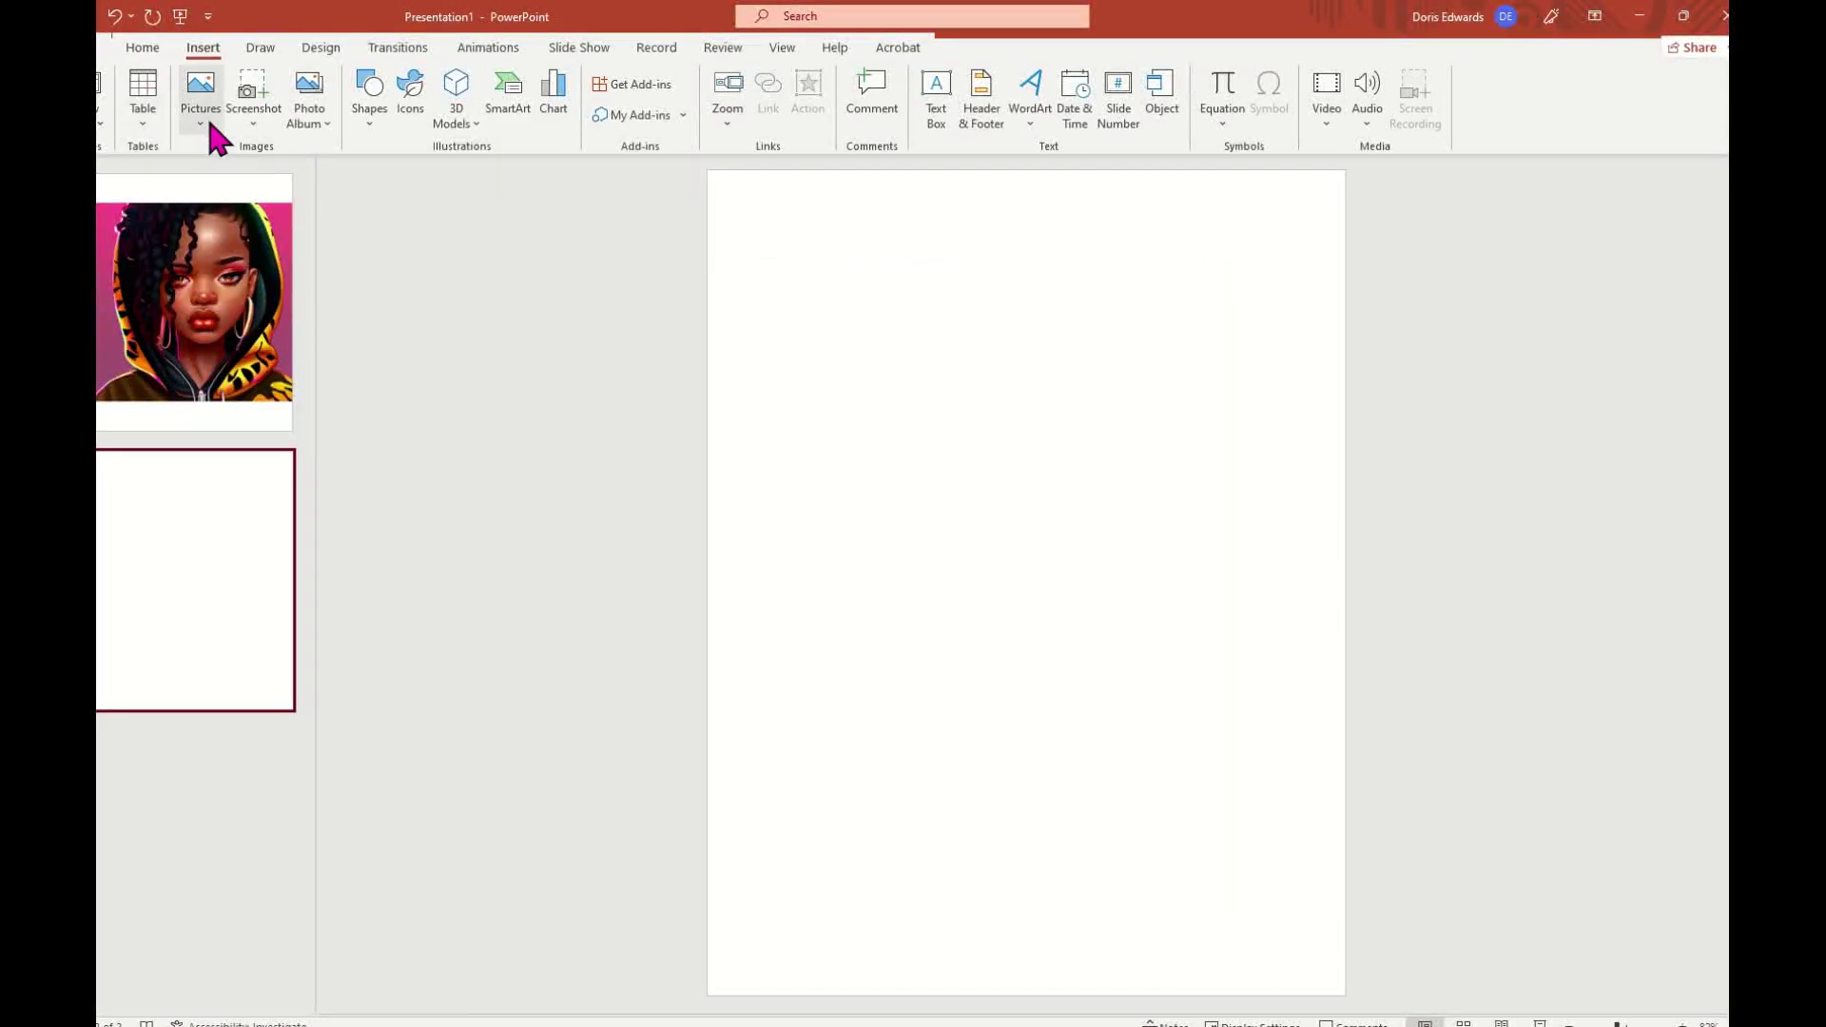
- Insert the desktop portrait of the girl in a yellow hoodie into the new blank slide
left_click(209, 120)
left_click(267, 185)
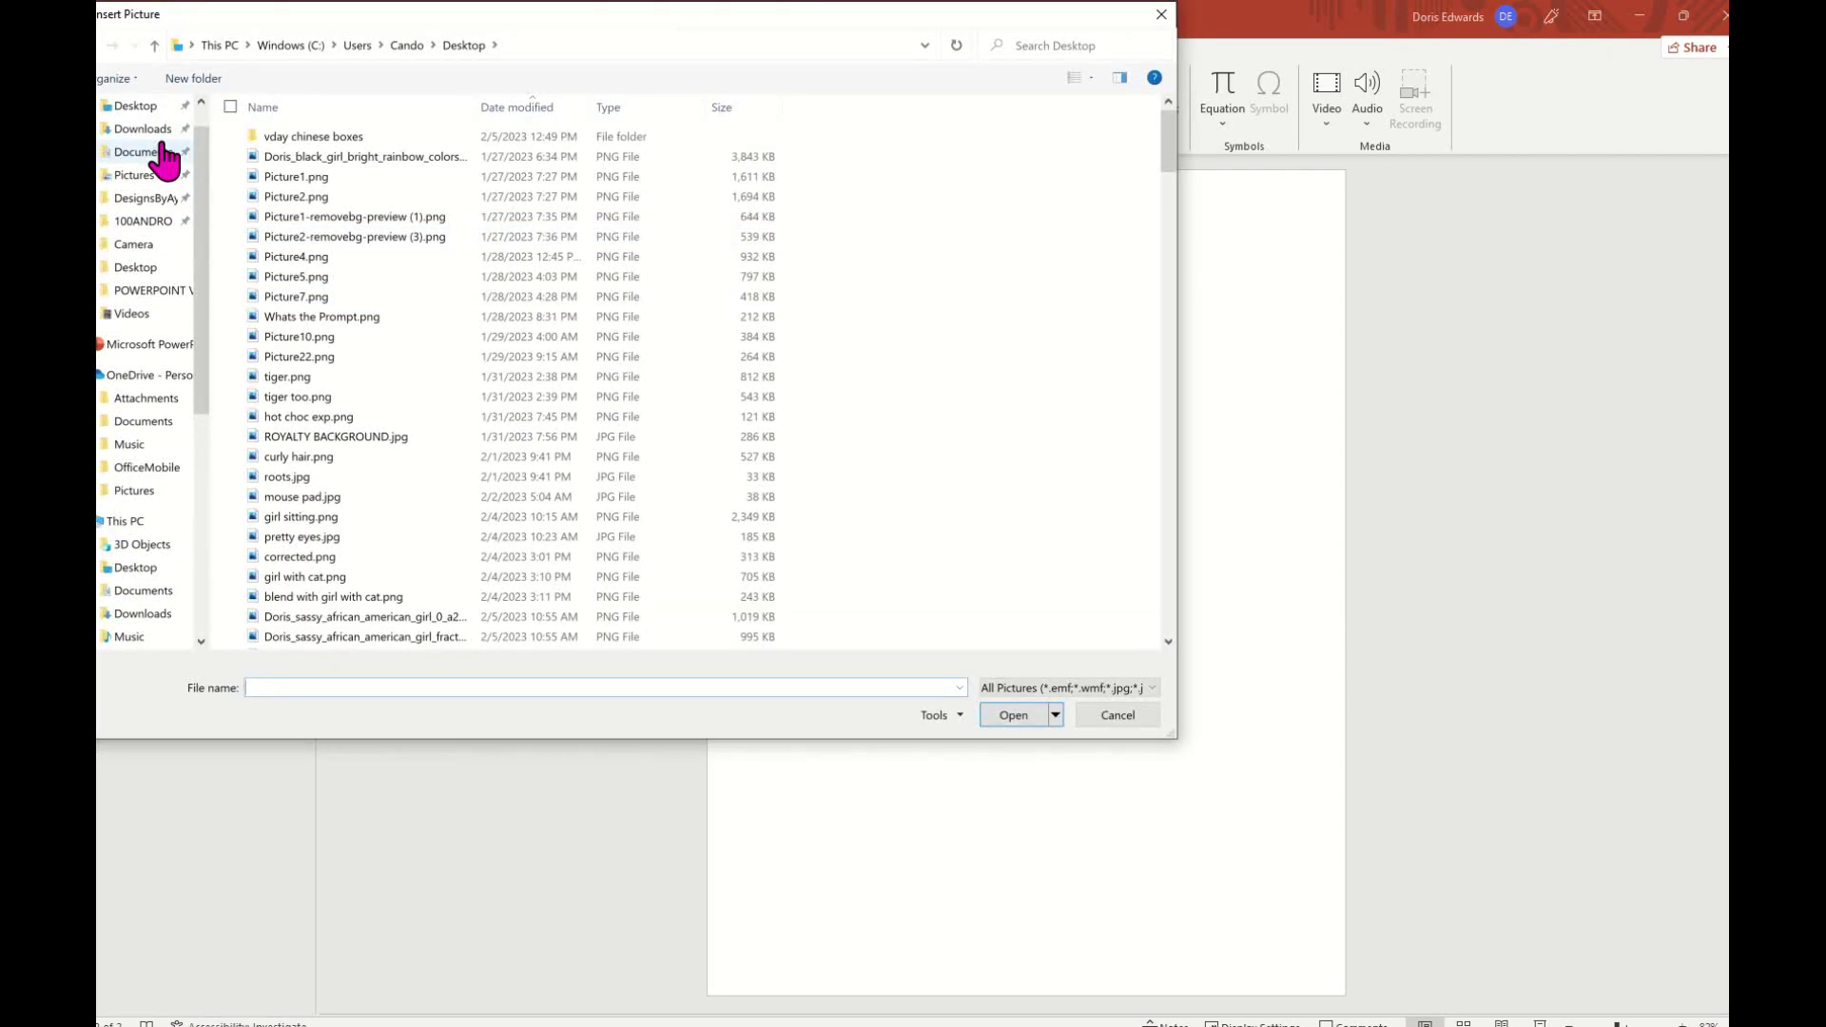
scroll(164, 171, "up", 1)
left_click(136, 144)
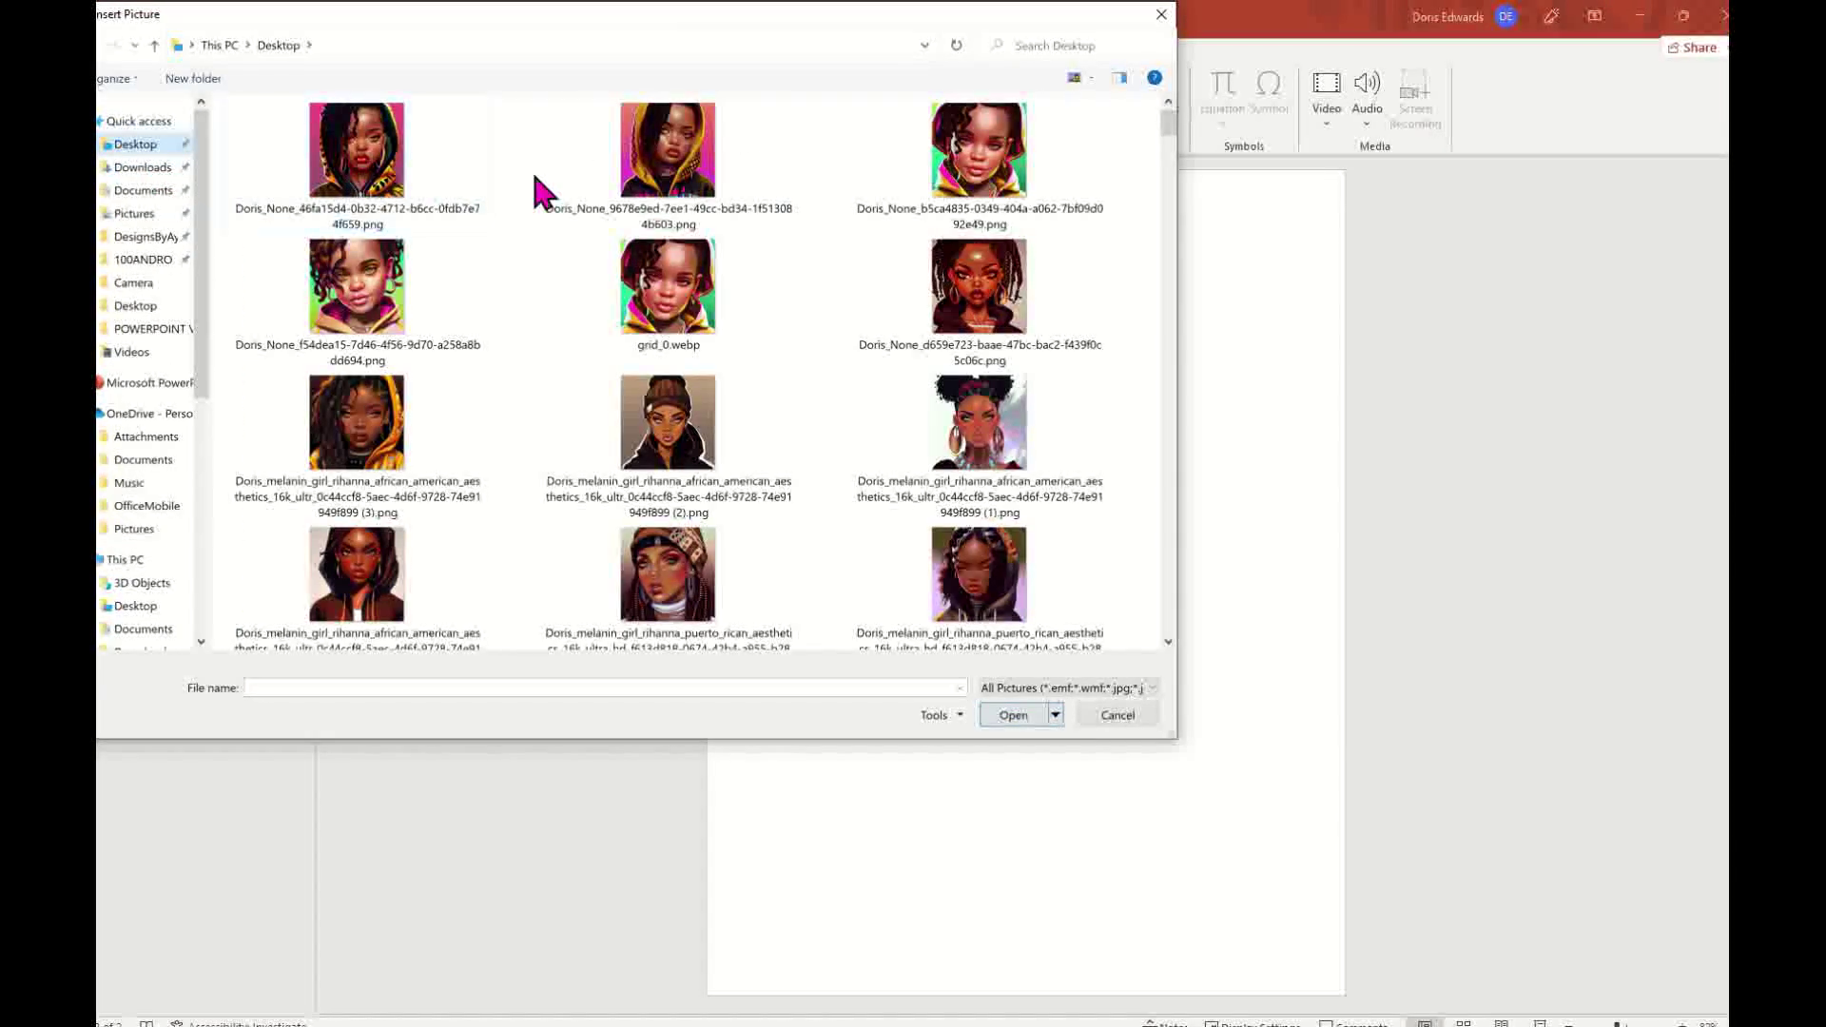
left_click(701, 190)
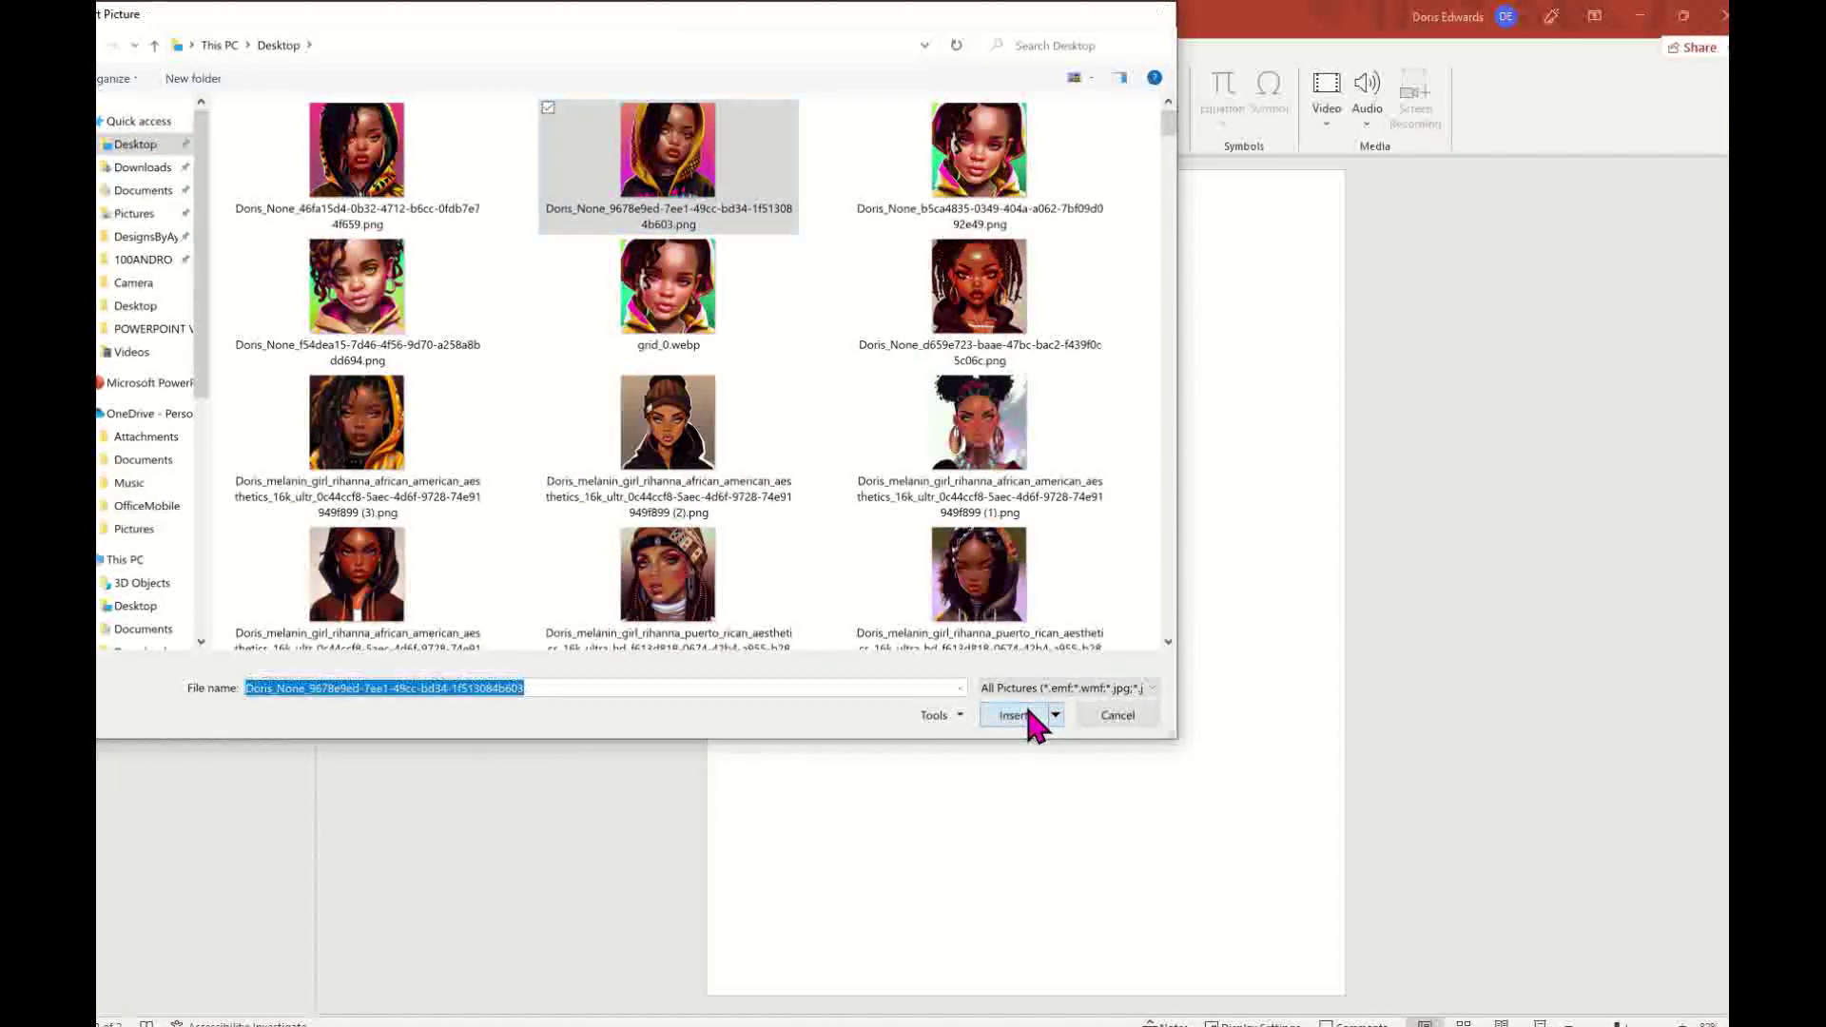
left_click(1030, 716)
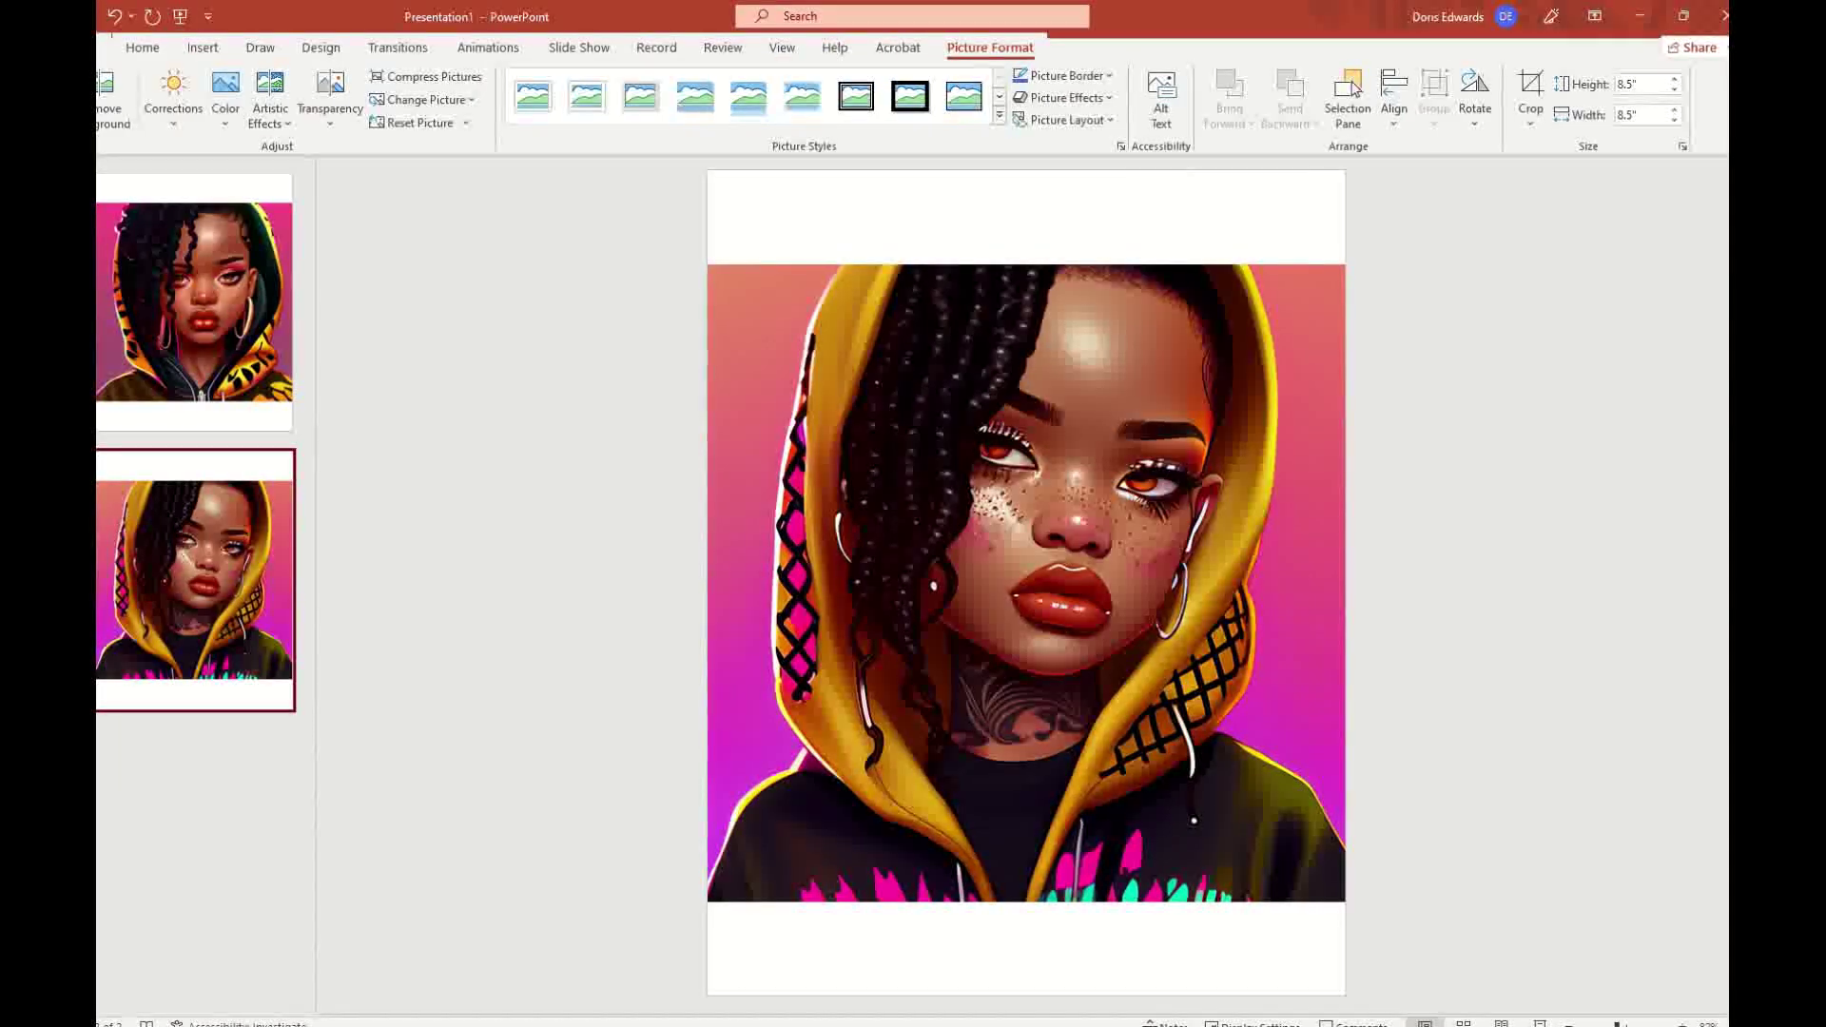
left_click(211, 363)
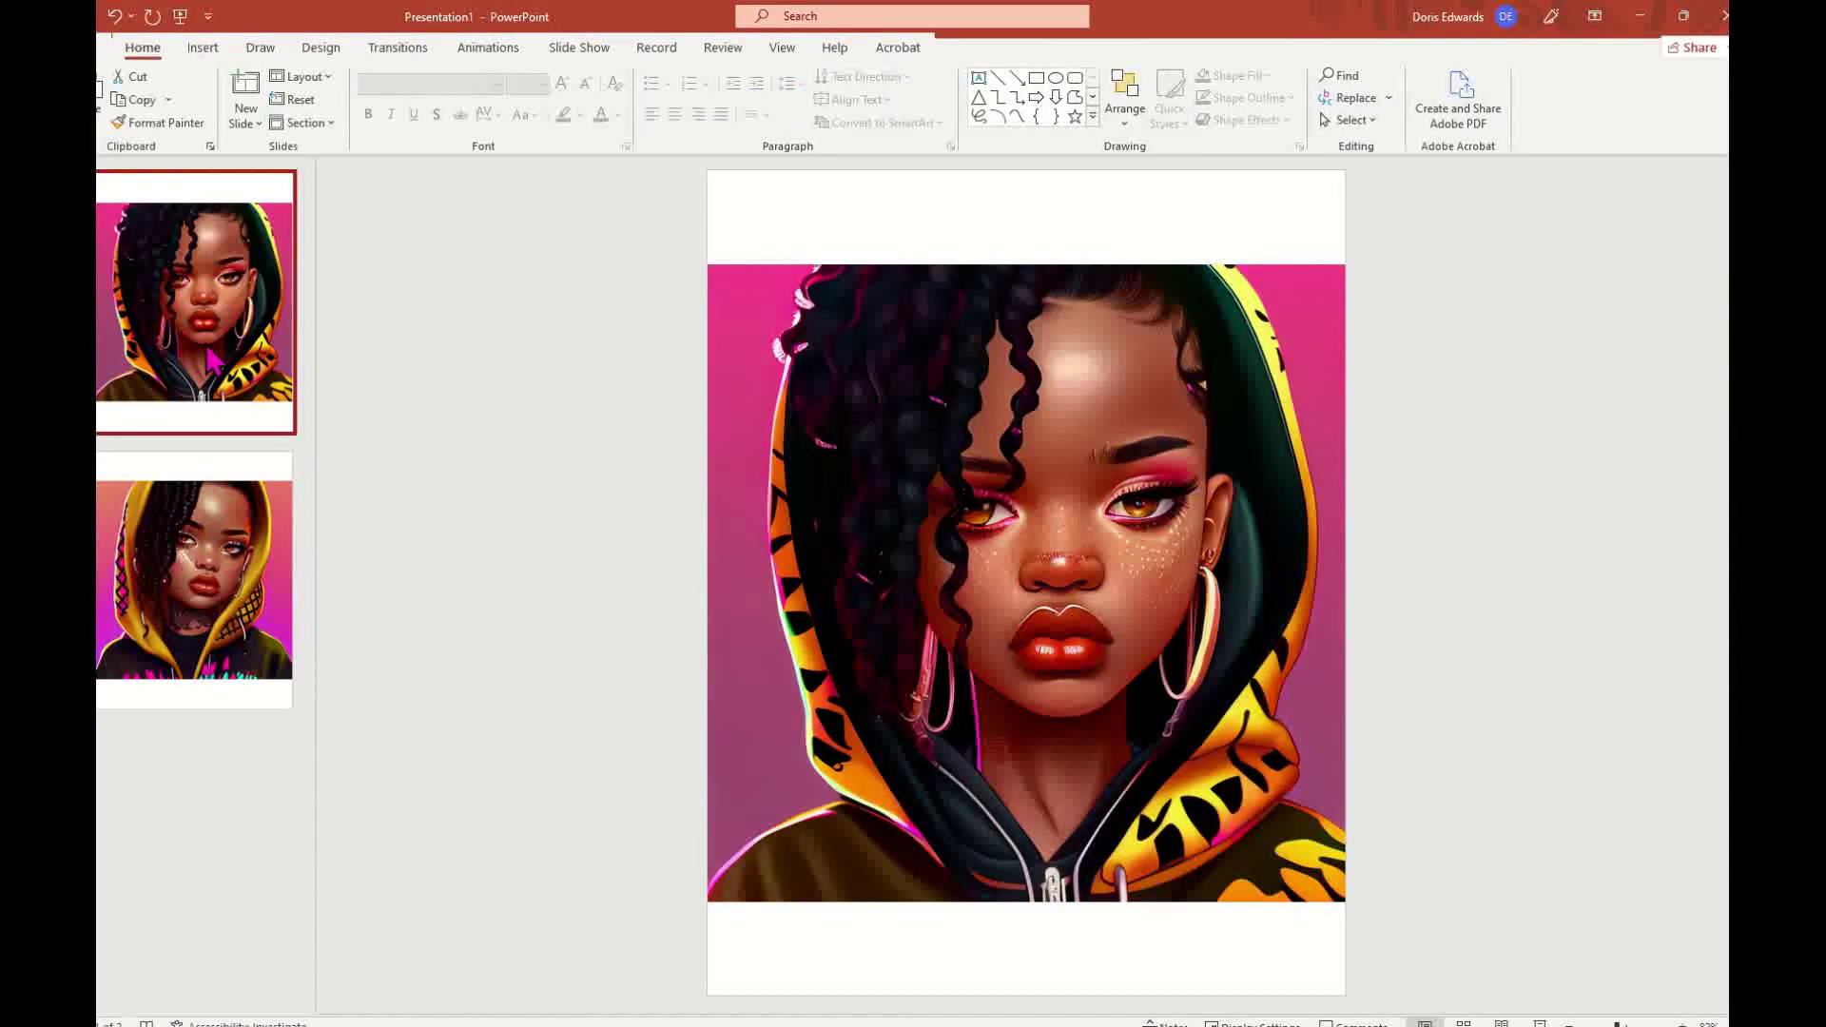
left_click(259, 606)
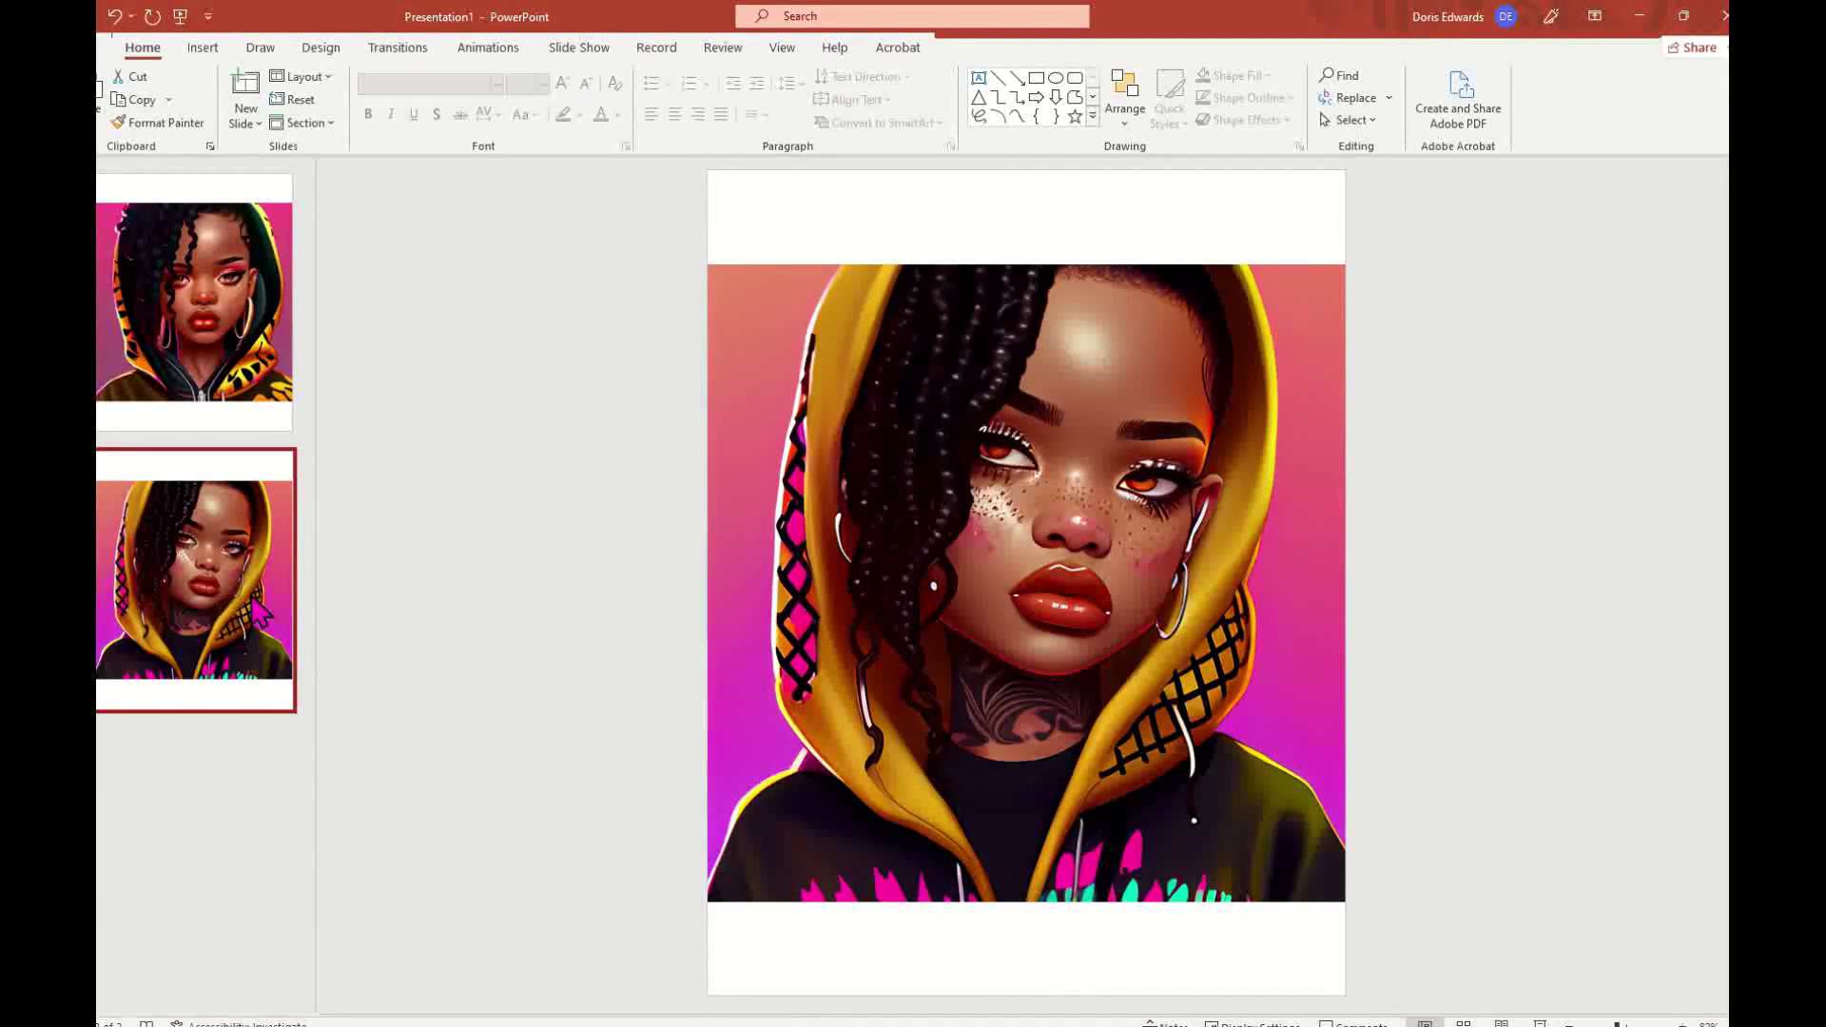
left_click(238, 342)
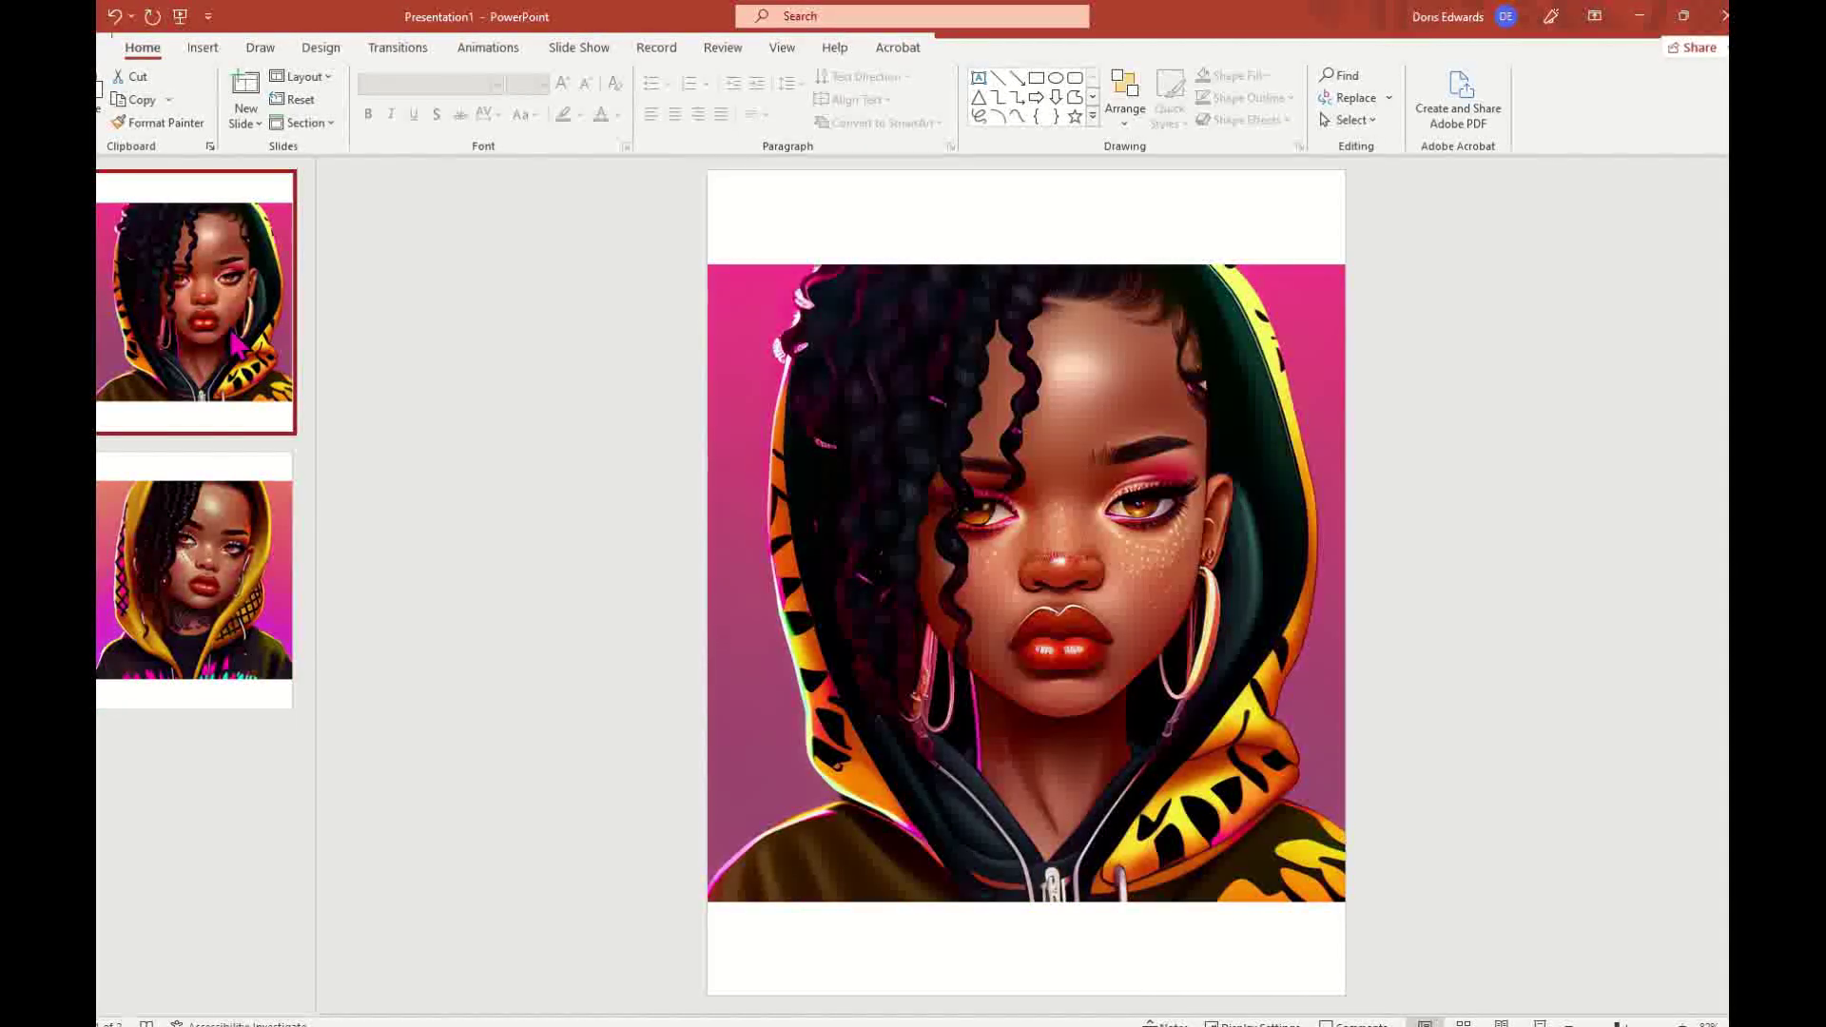
left_click(243, 533)
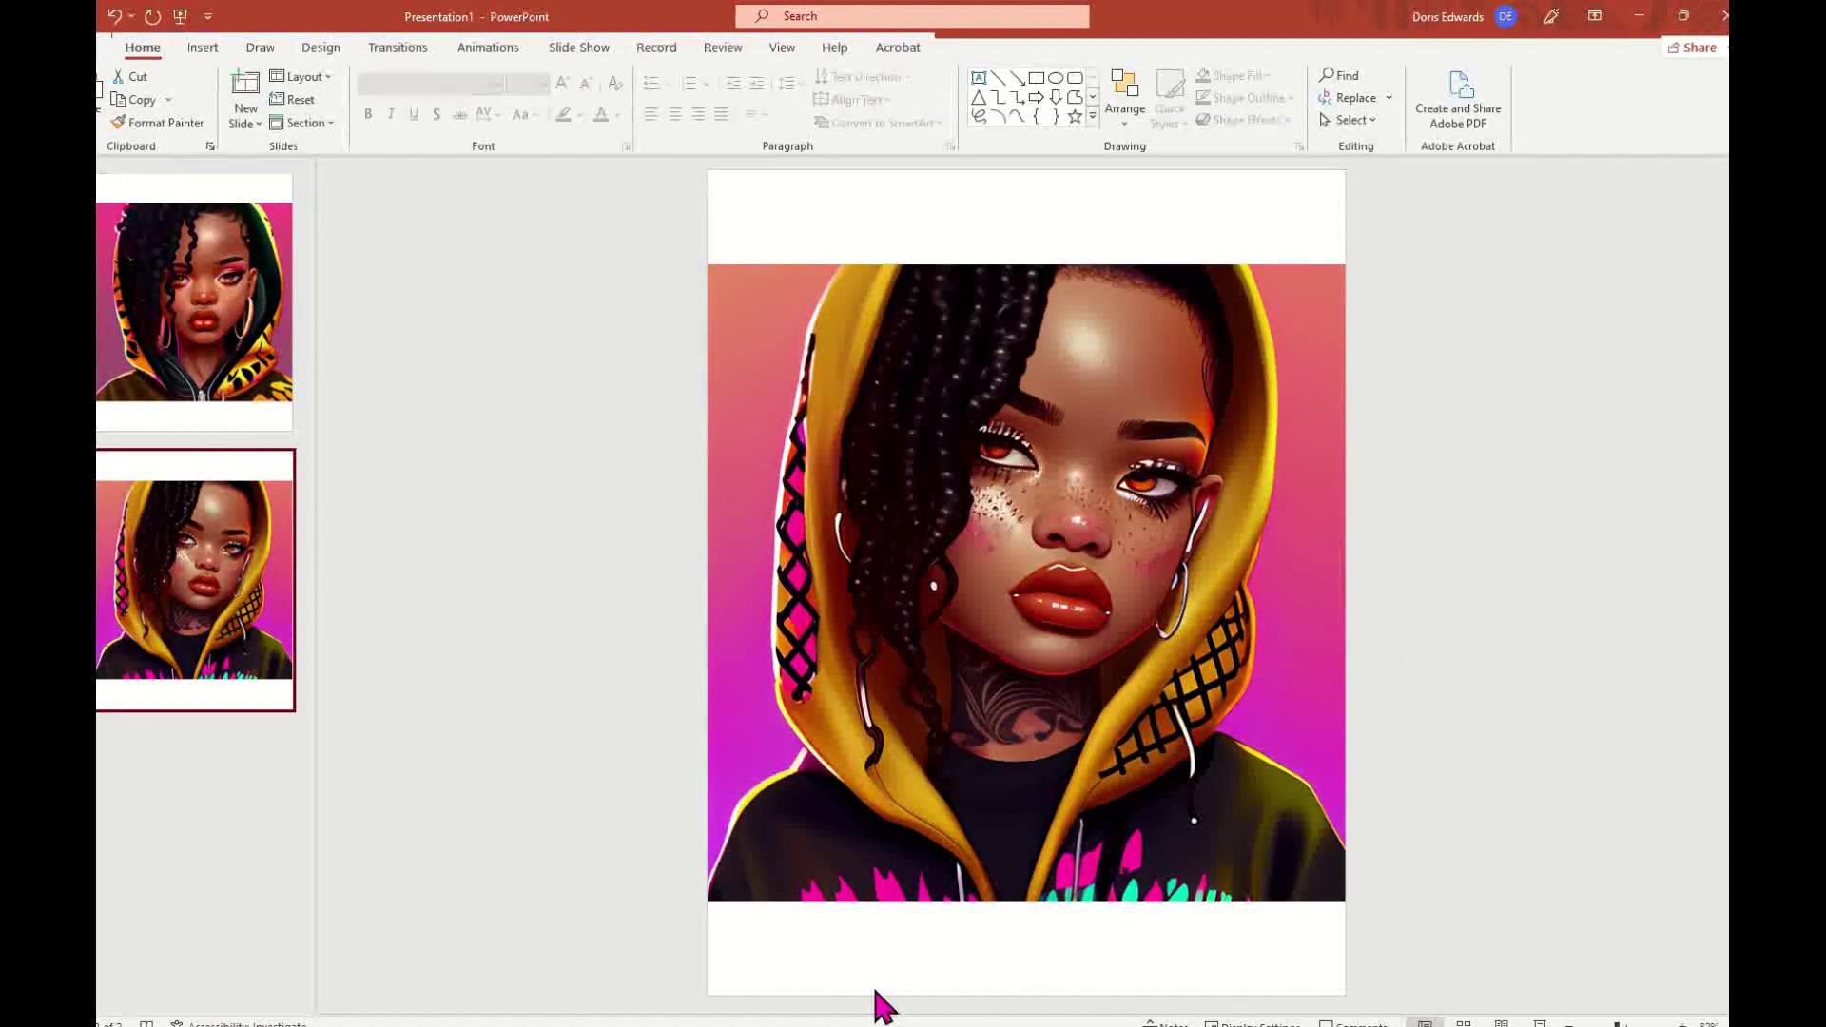
- Start Remove Background on the portrait on the first slide
left_click(195, 303)
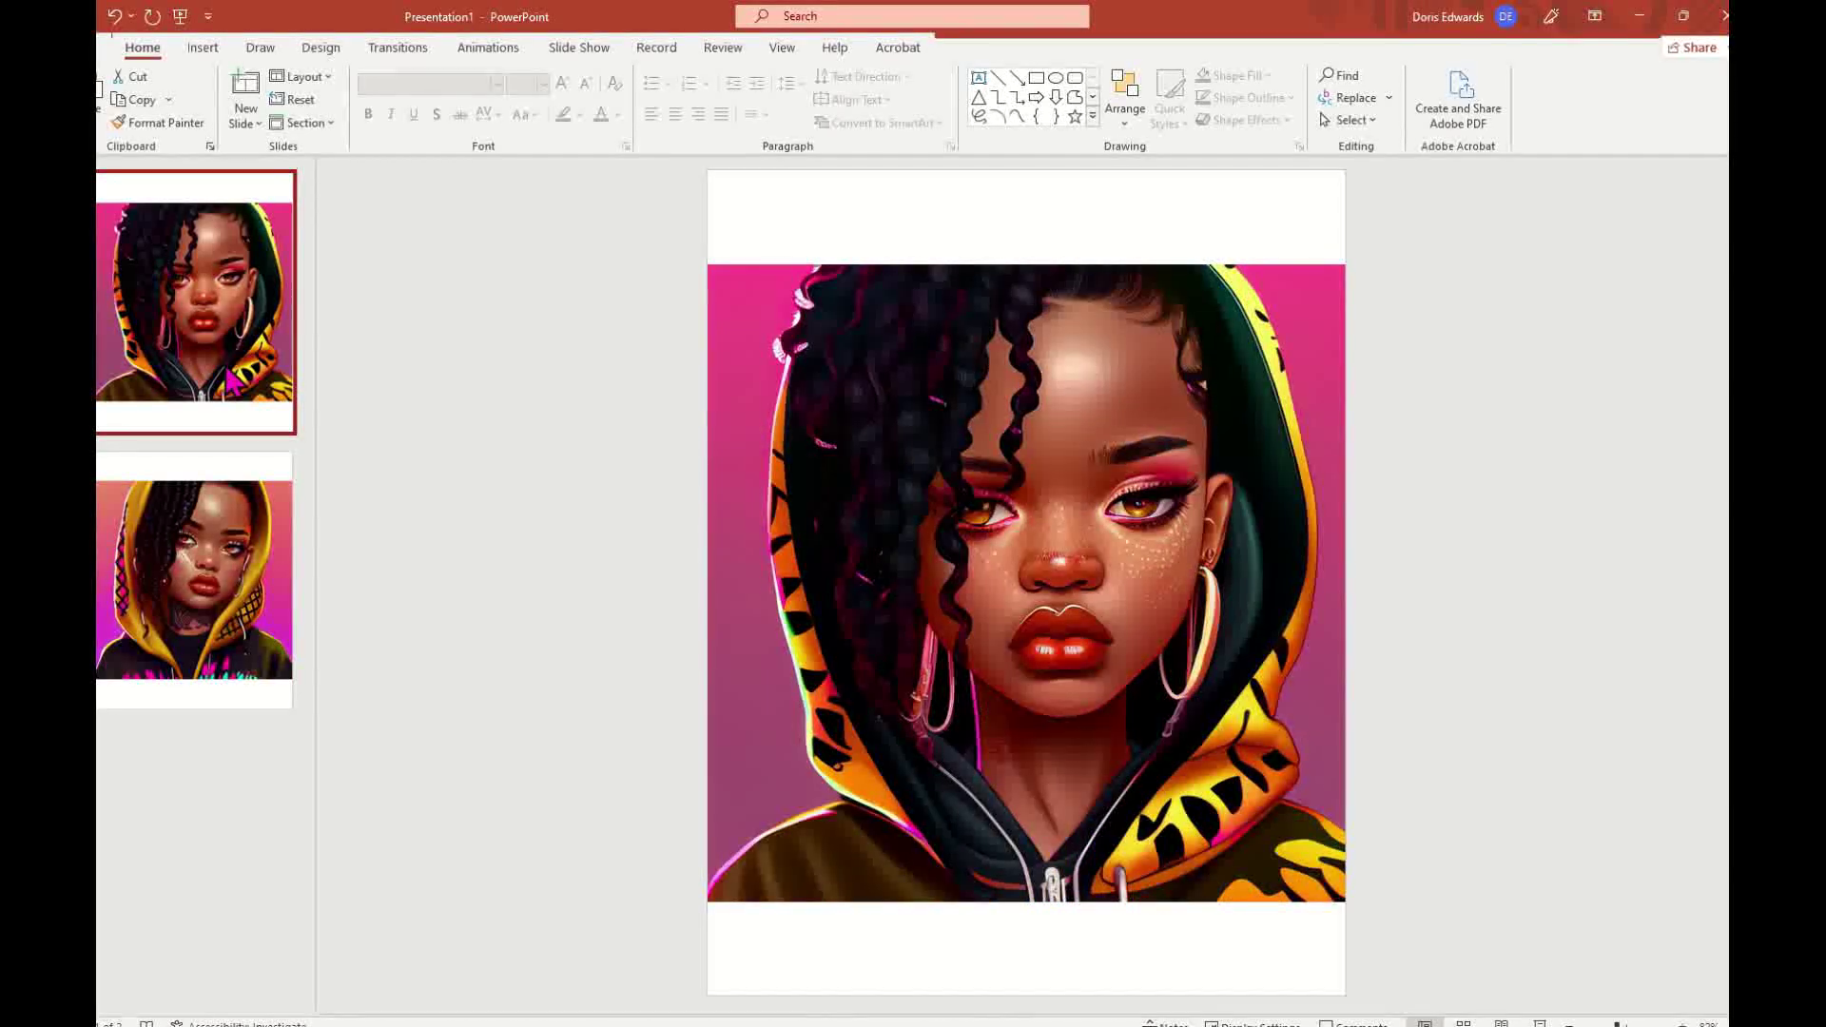
left_click(1021, 398)
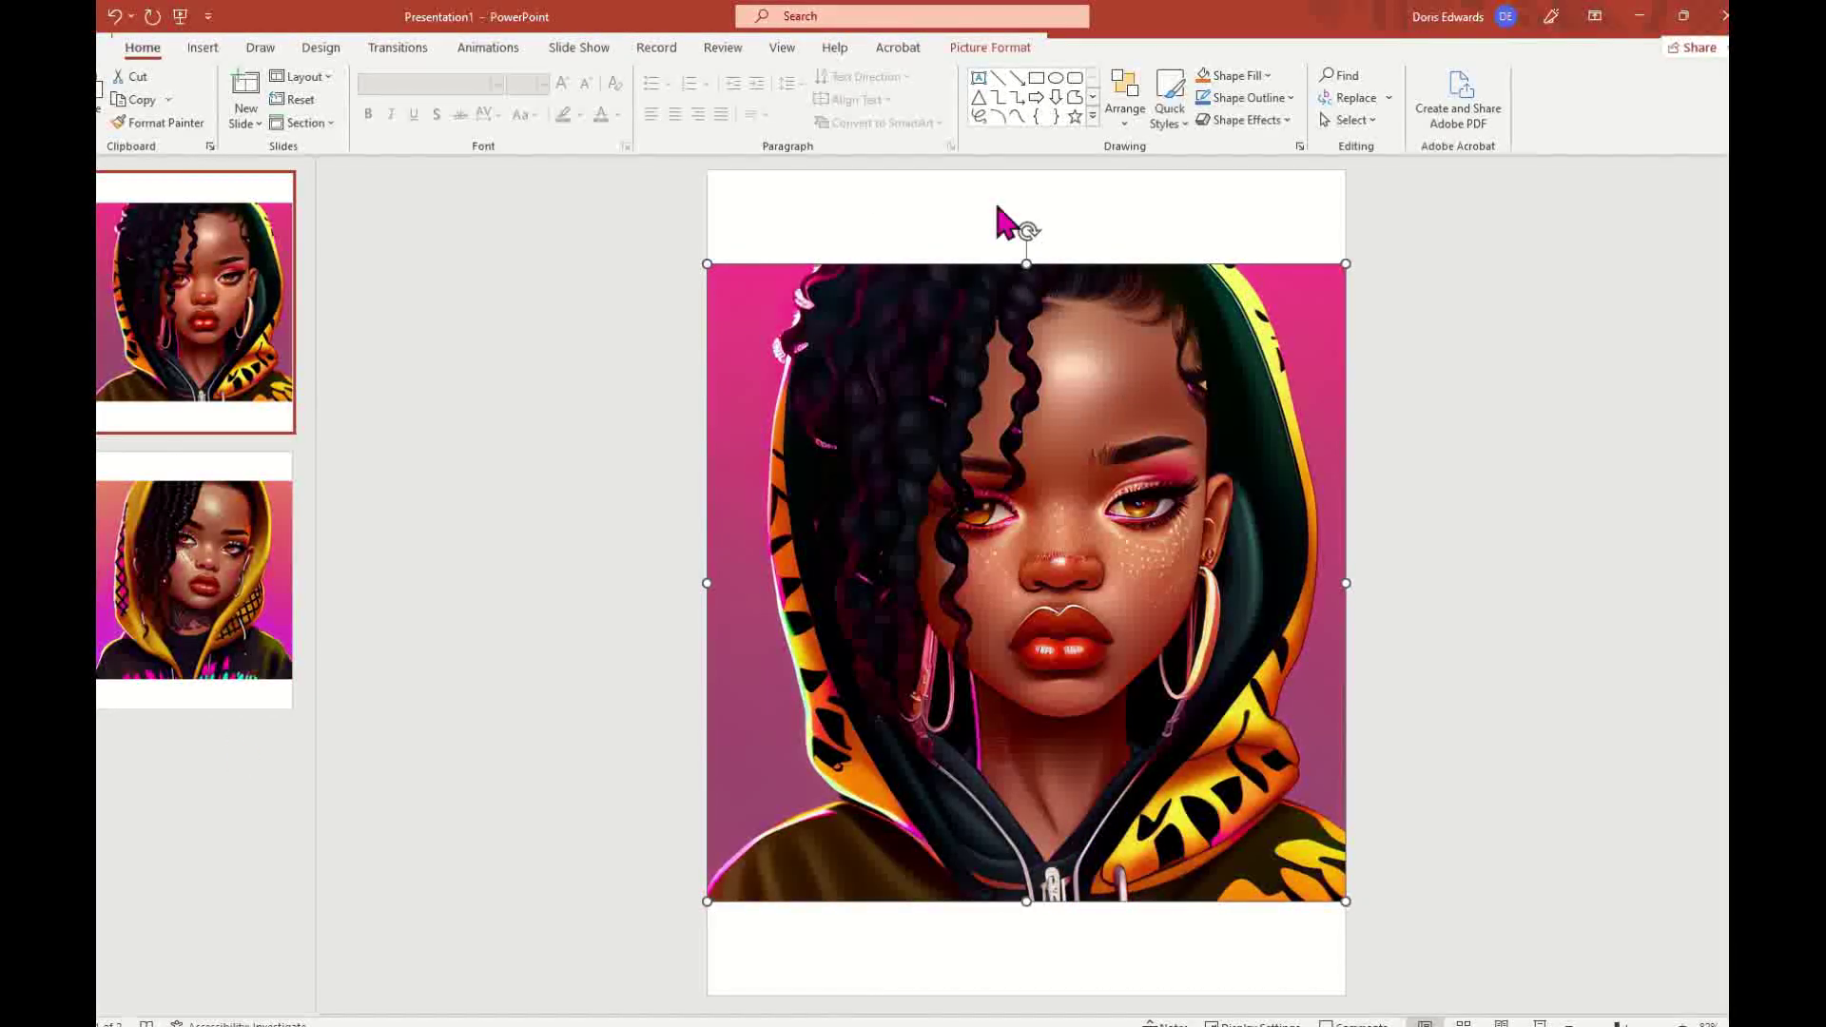
left_click(989, 47)
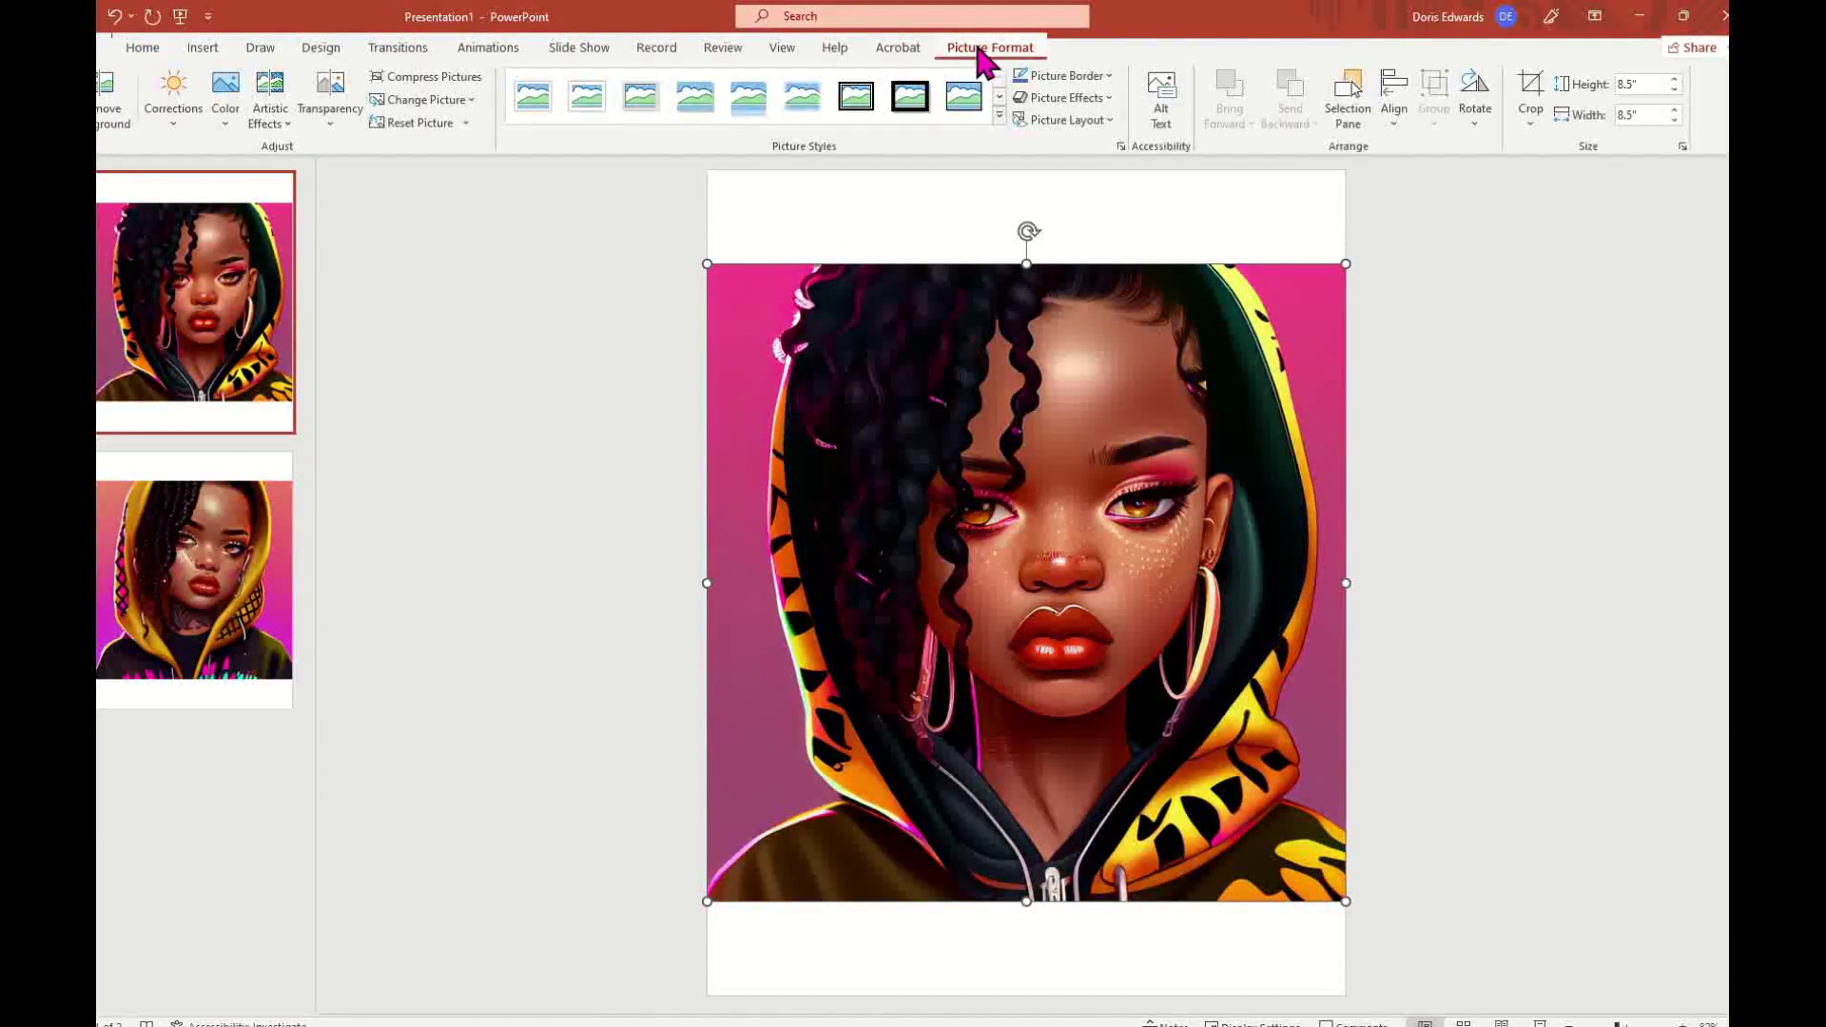
left_click(119, 114)
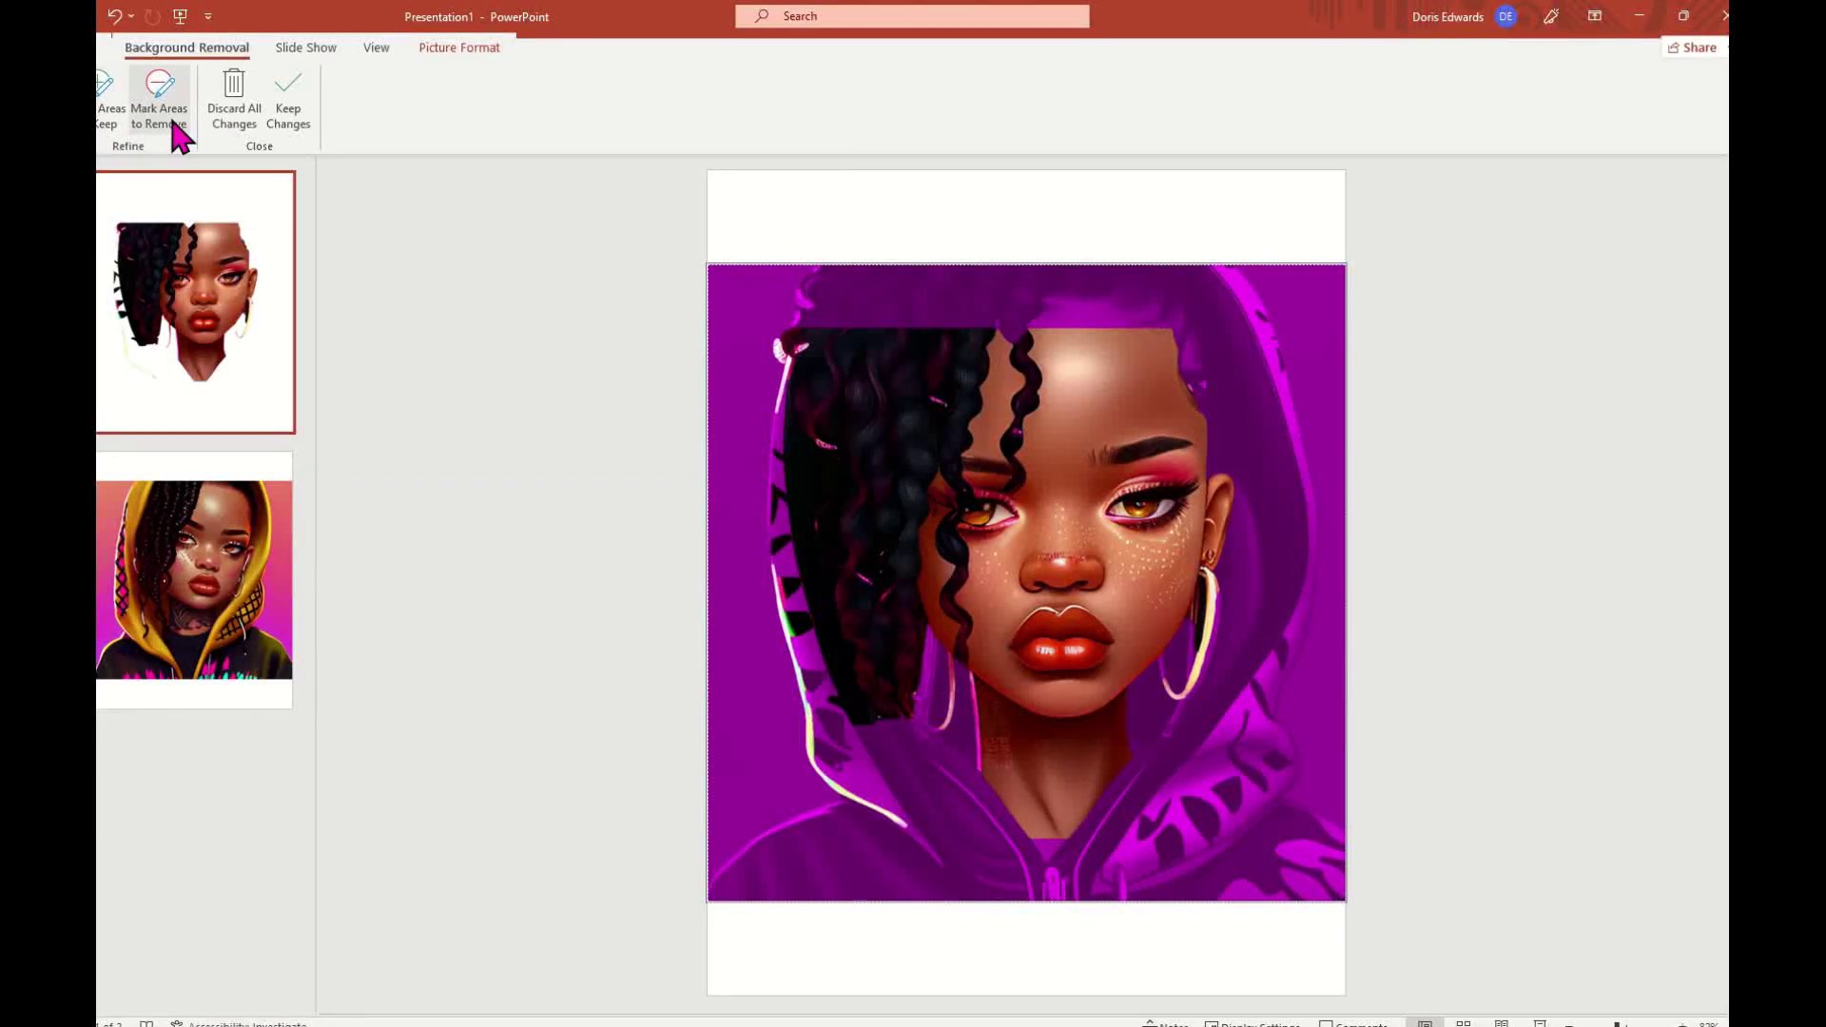
- Mark the hair, forehead, left side of the hood, neck and jacket front as areas to keep
left_click(110, 119)
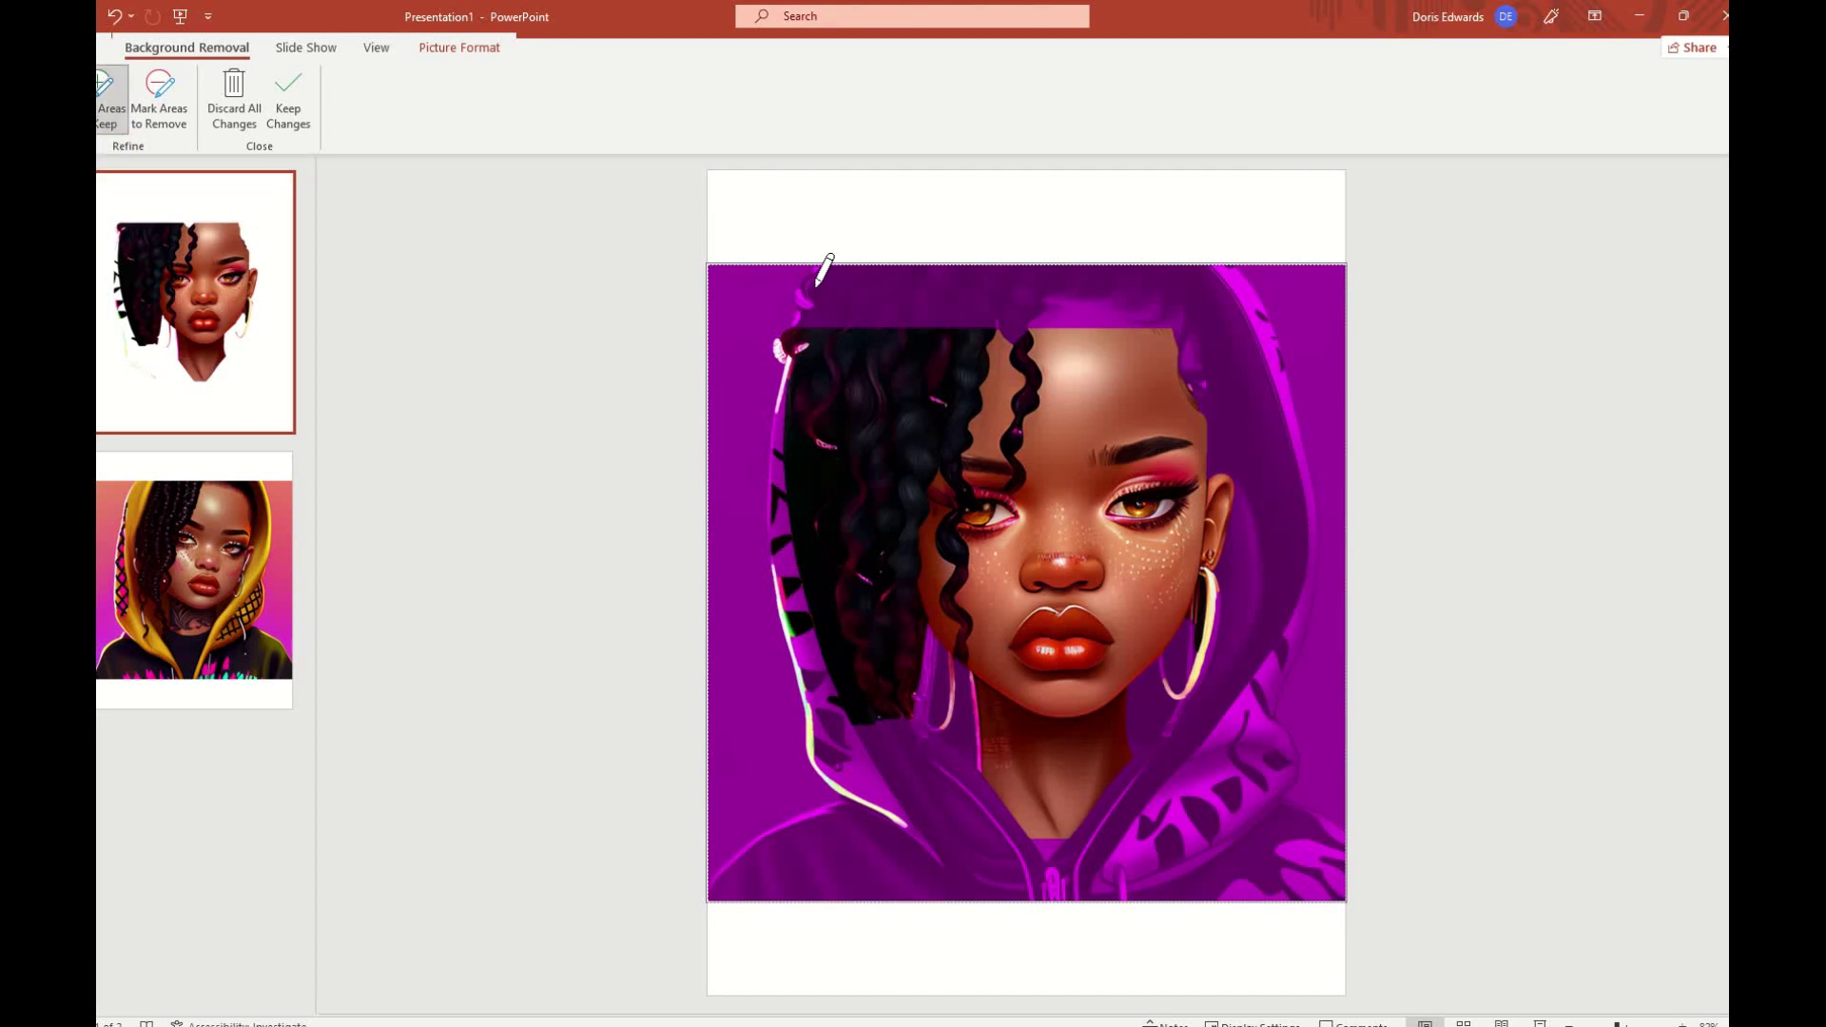
mouse_move(824, 282)
left_mouse_down()
mouse_move(1177, 279)
mouse_move(1316, 528)
left_mouse_up()
mouse_move(1282, 645)
left_mouse_down()
mouse_move(1196, 799)
mouse_move(1081, 881)
mouse_move(782, 887)
mouse_move(883, 791)
mouse_move(830, 689)
mouse_move(861, 389)
mouse_move(1050, 316)
left_mouse_up()
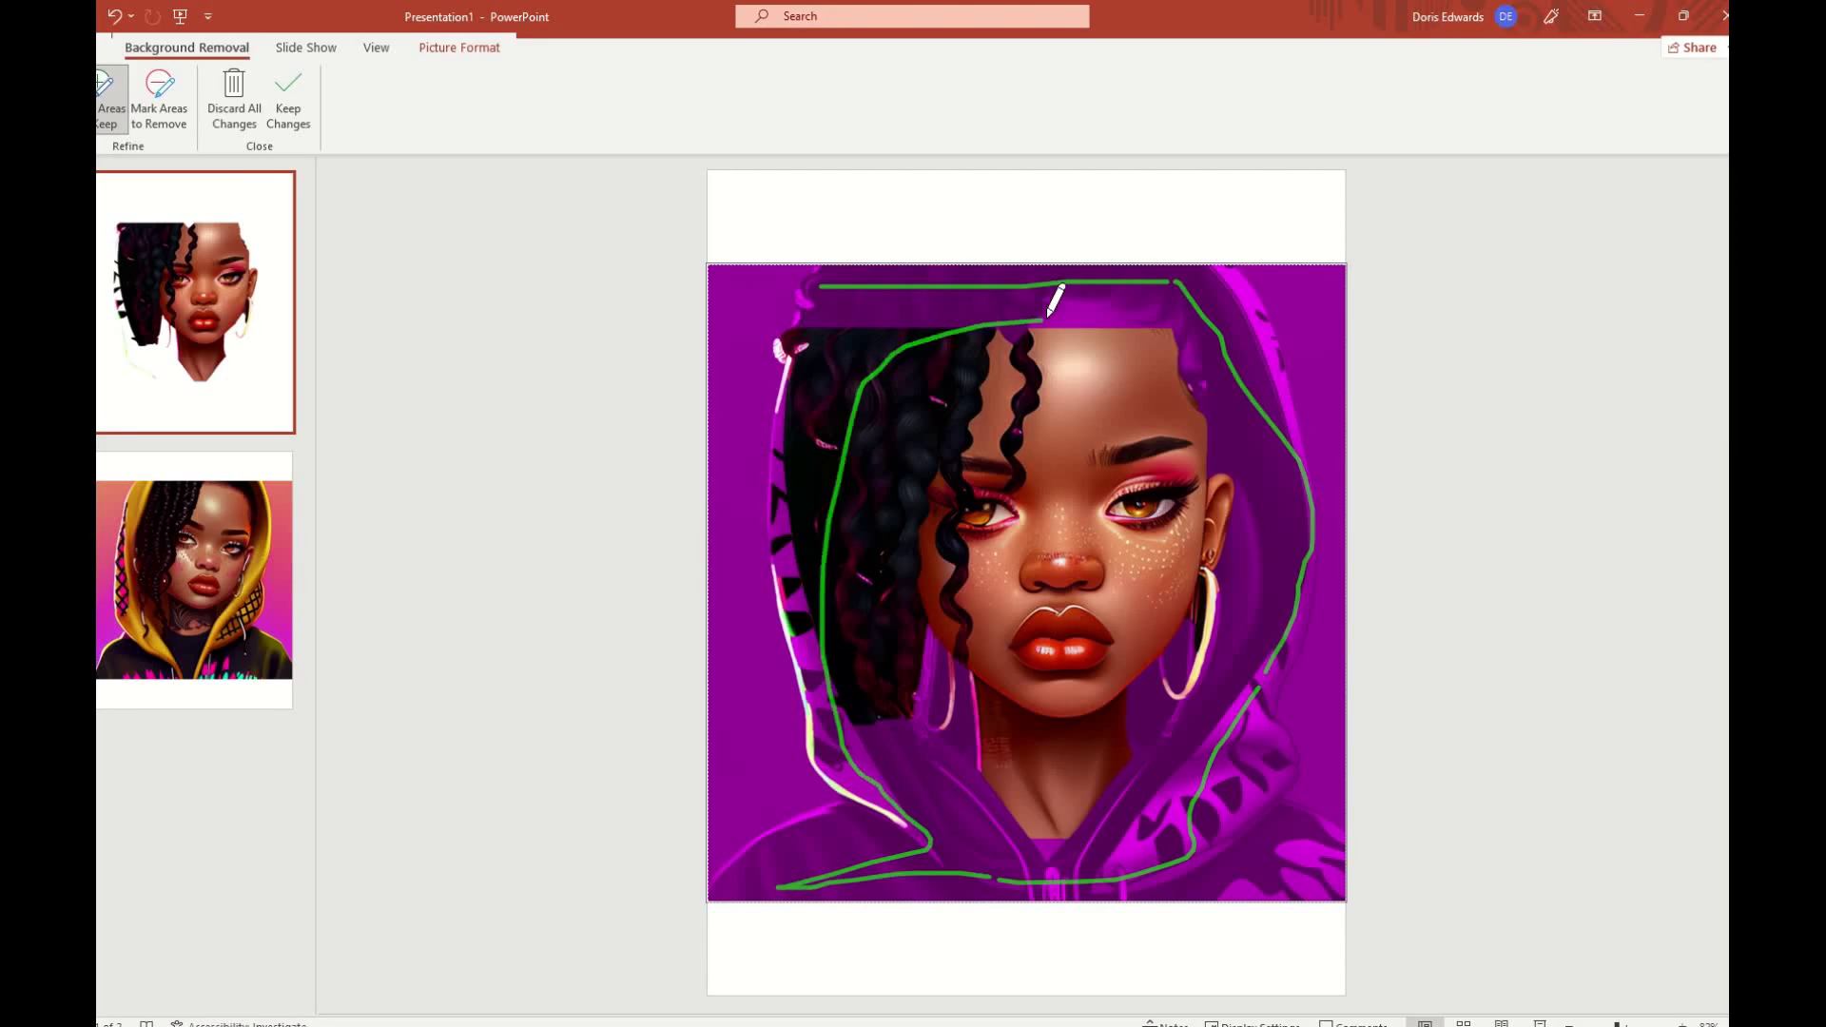
left_click_drag(877, 296, 1046, 746)
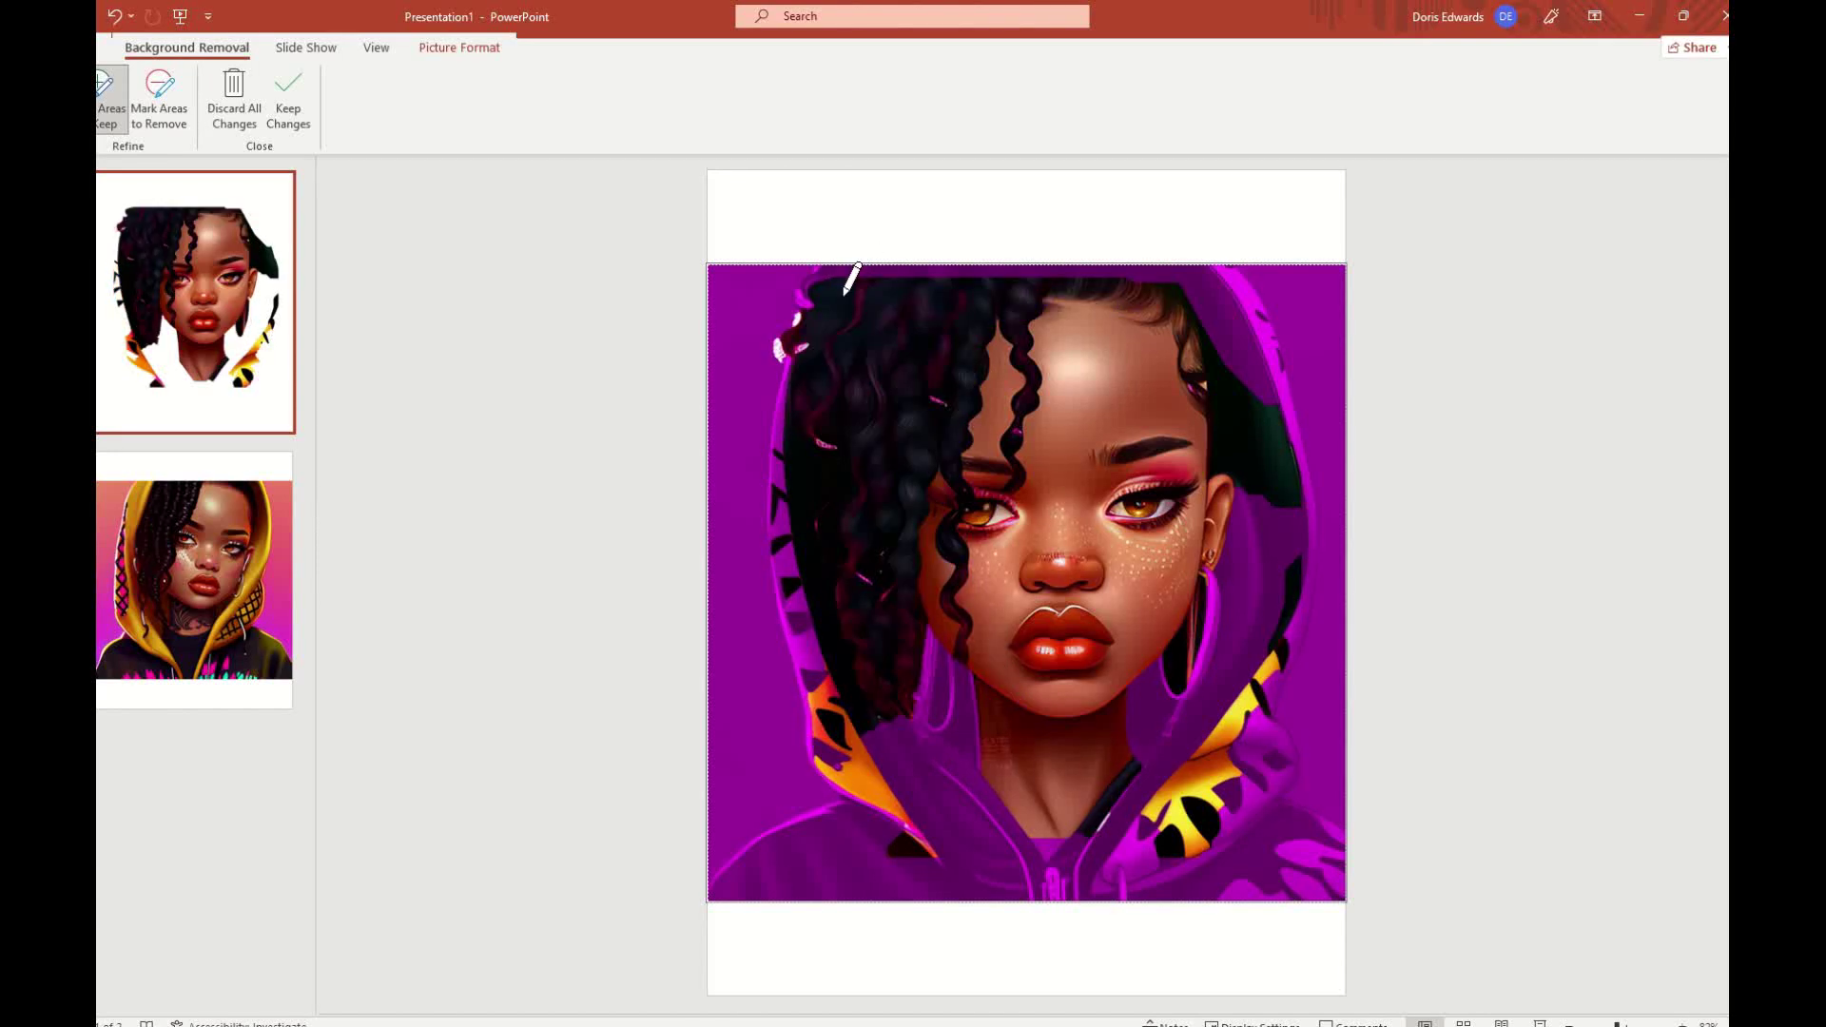
mouse_move(817, 273)
left_mouse_down()
mouse_move(772, 509)
mouse_move(837, 727)
left_mouse_up()
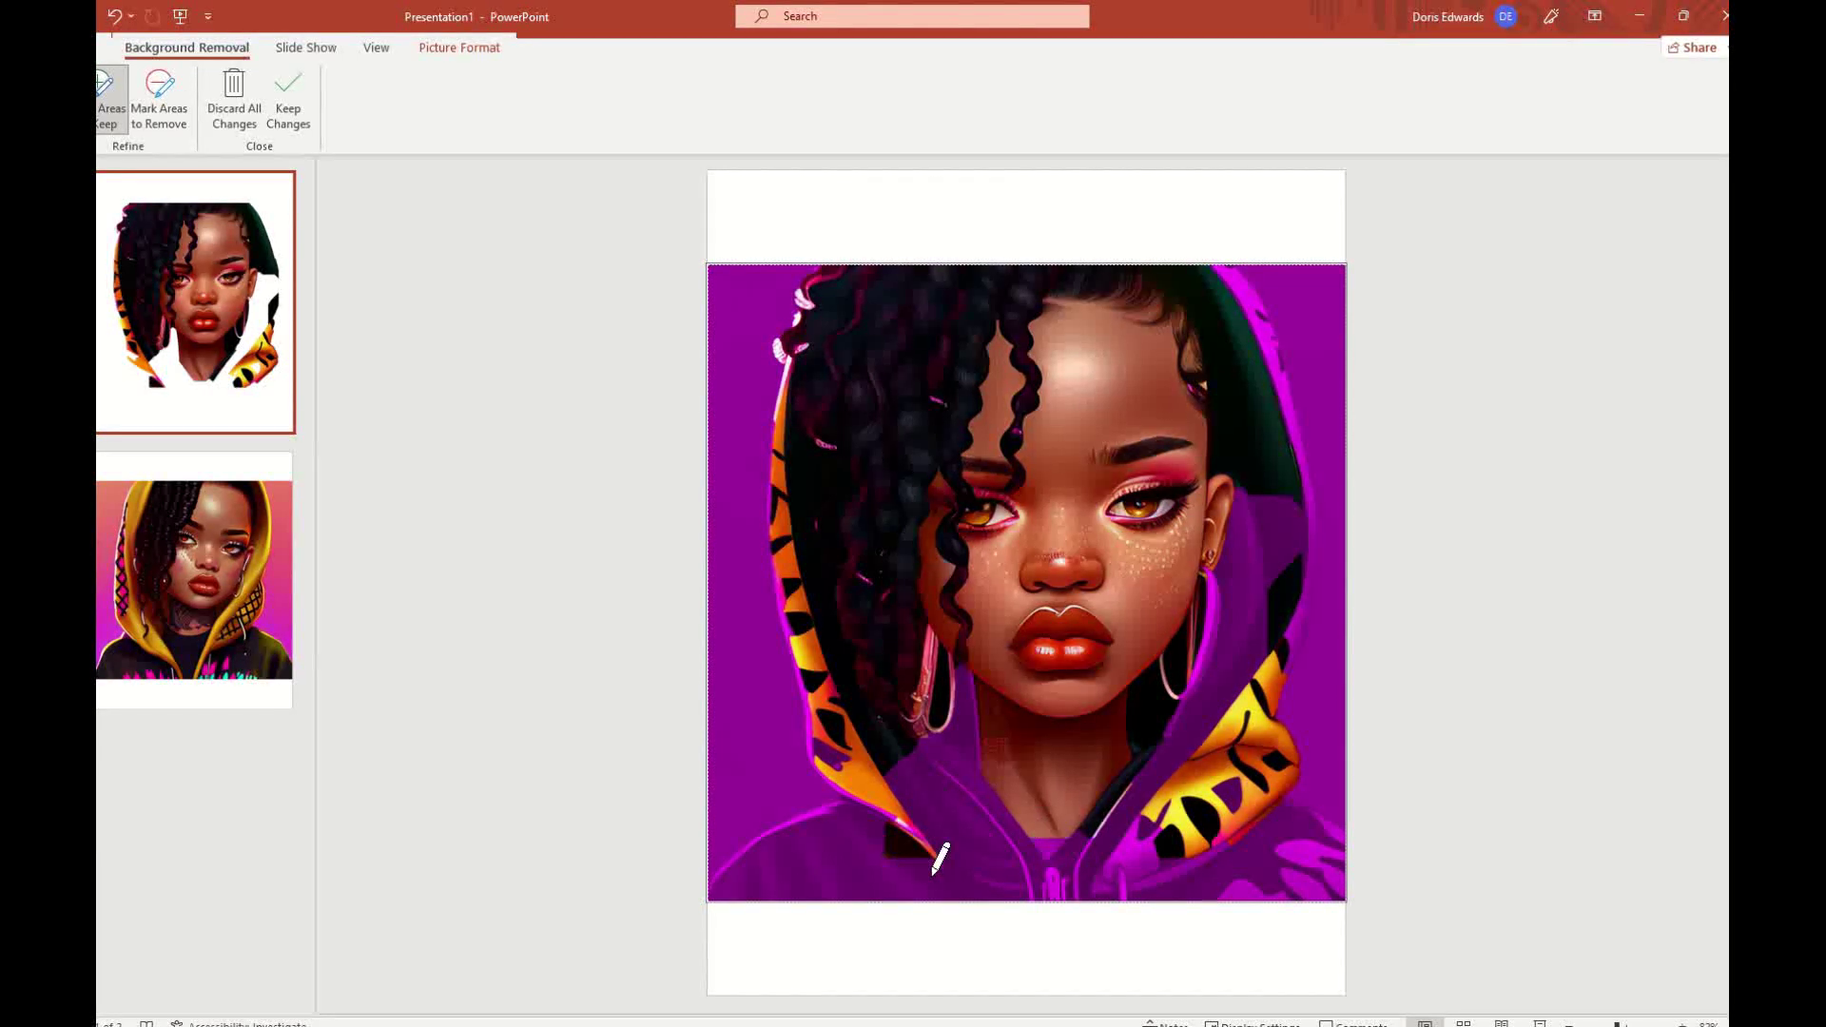
mouse_move(960, 723)
left_mouse_down()
mouse_move(1016, 837)
mouse_move(782, 866)
mouse_move(956, 866)
left_mouse_up()
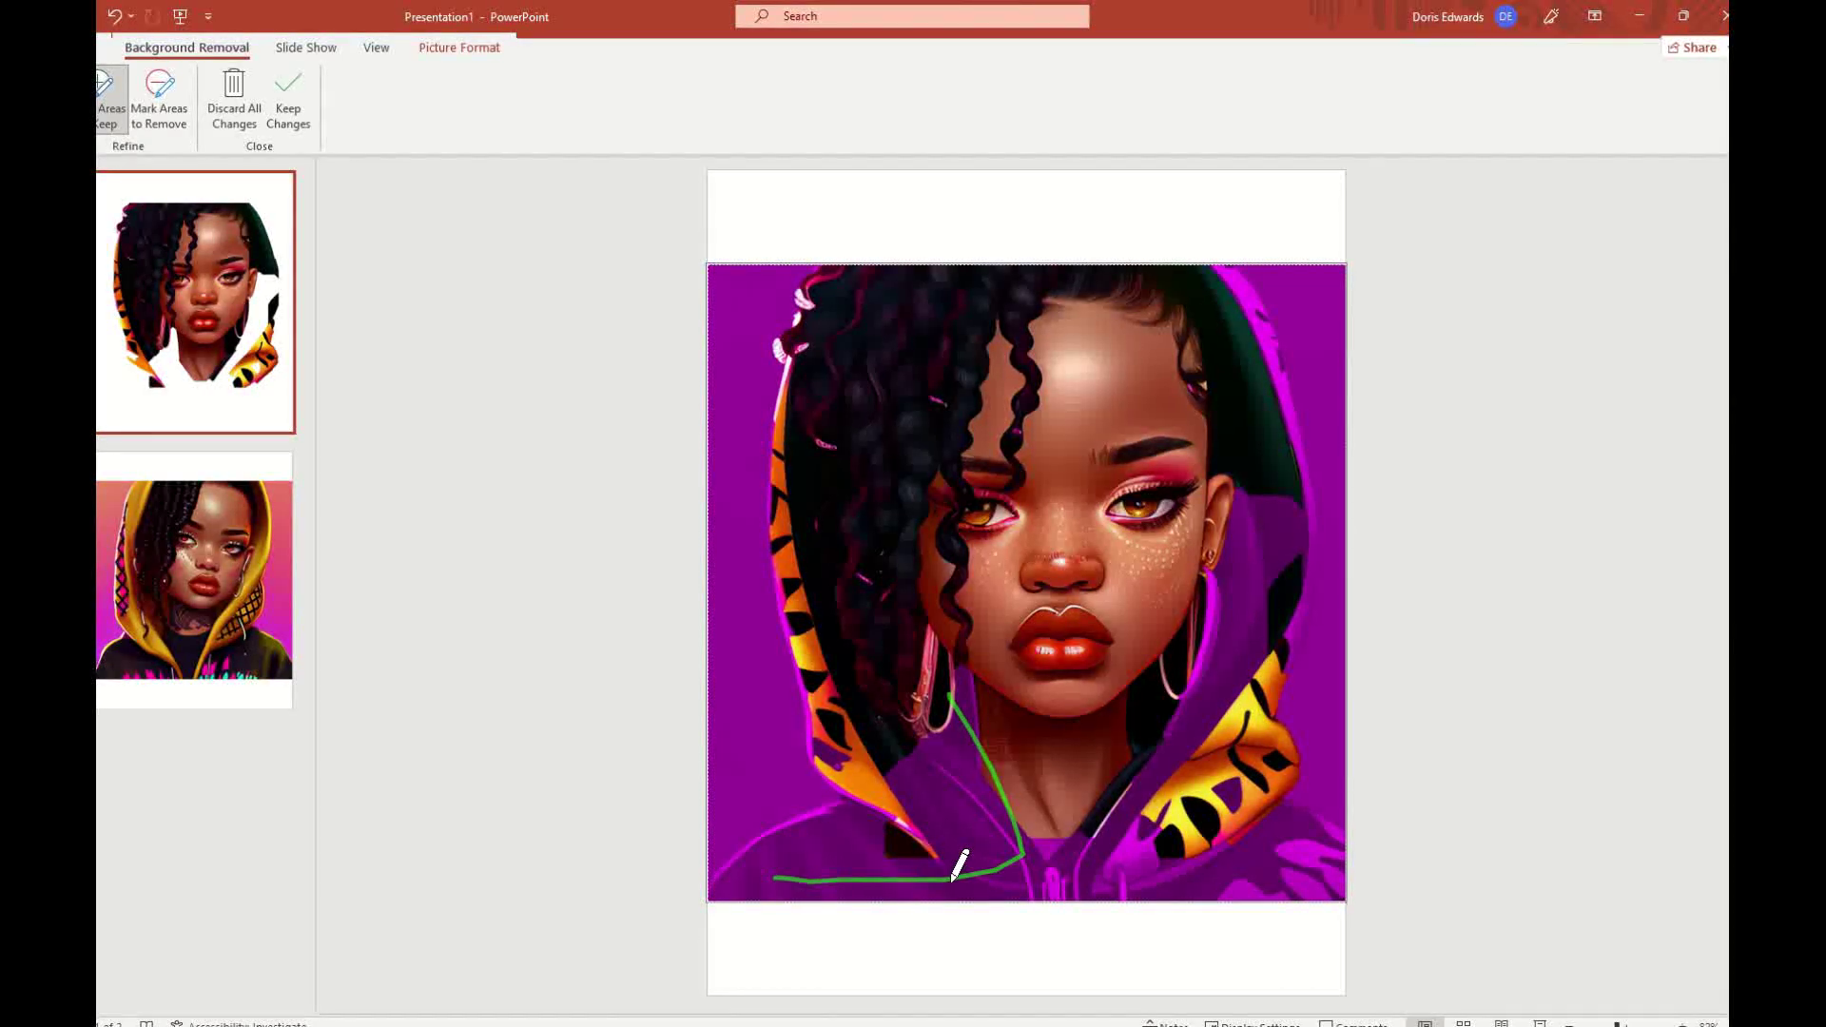
mouse_move(837, 806)
left_mouse_down()
mouse_move(791, 818)
mouse_move(715, 889)
mouse_move(890, 896)
left_mouse_up()
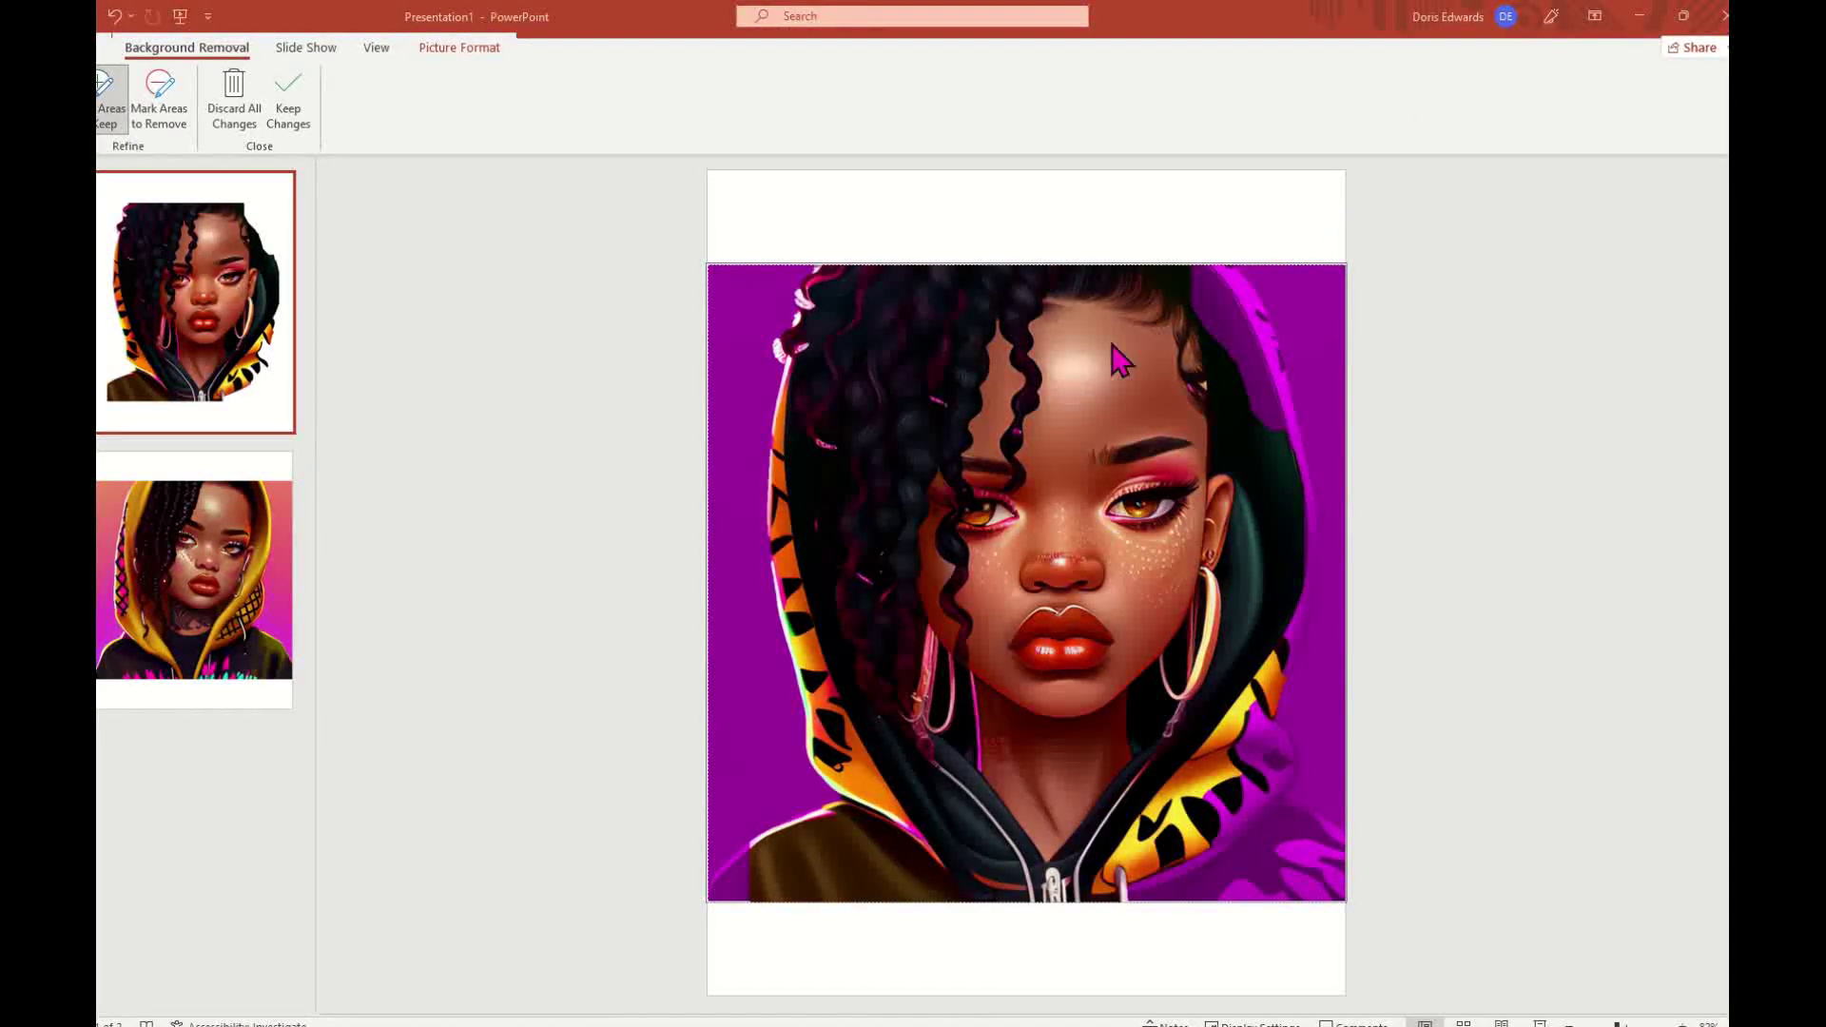
- Mark the right side of the hood, its yellow trim and the patterned right shoulder as areas to keep
left_click(110, 121)
mouse_move(1208, 288)
left_mouse_down()
mouse_move(1279, 381)
mouse_move(1303, 480)
mouse_move(1281, 658)
left_mouse_up()
mouse_move(1231, 253)
left_mouse_down()
mouse_move(1270, 319)
mouse_move(1315, 531)
left_mouse_up()
left_click_drag(1301, 605, 1264, 813)
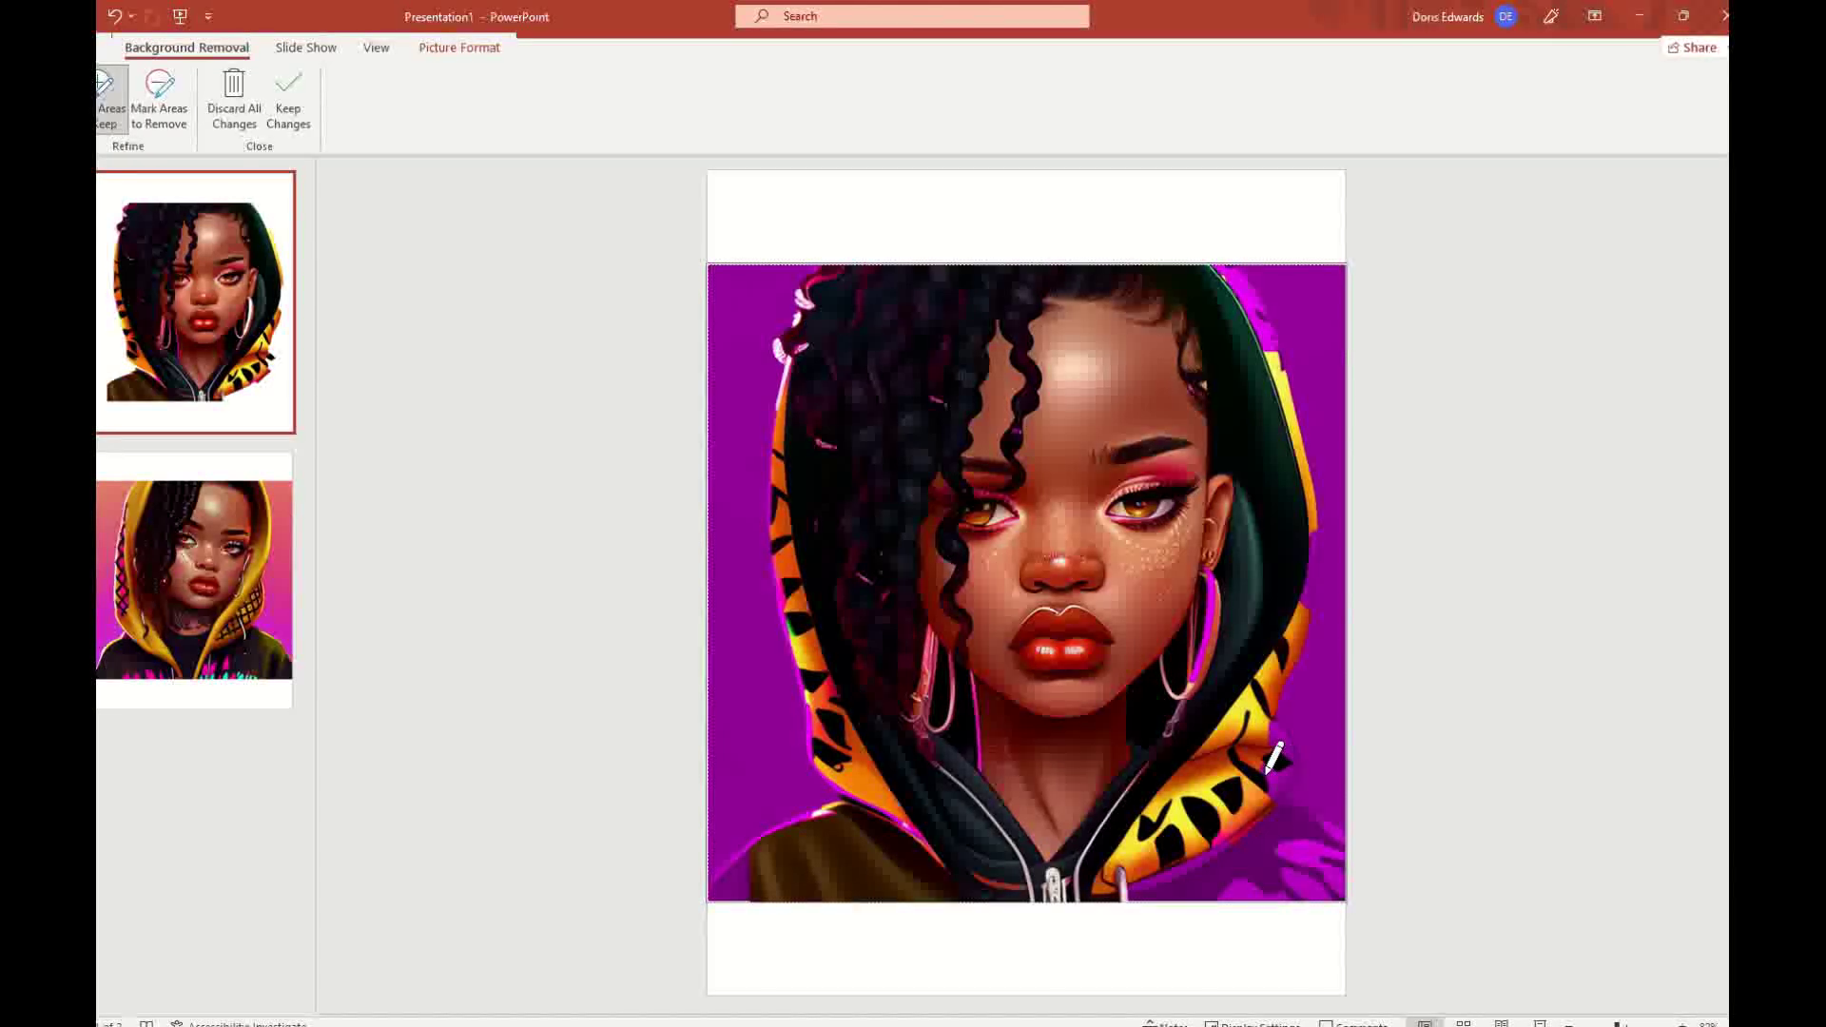
left_click_drag(1299, 764, 1328, 916)
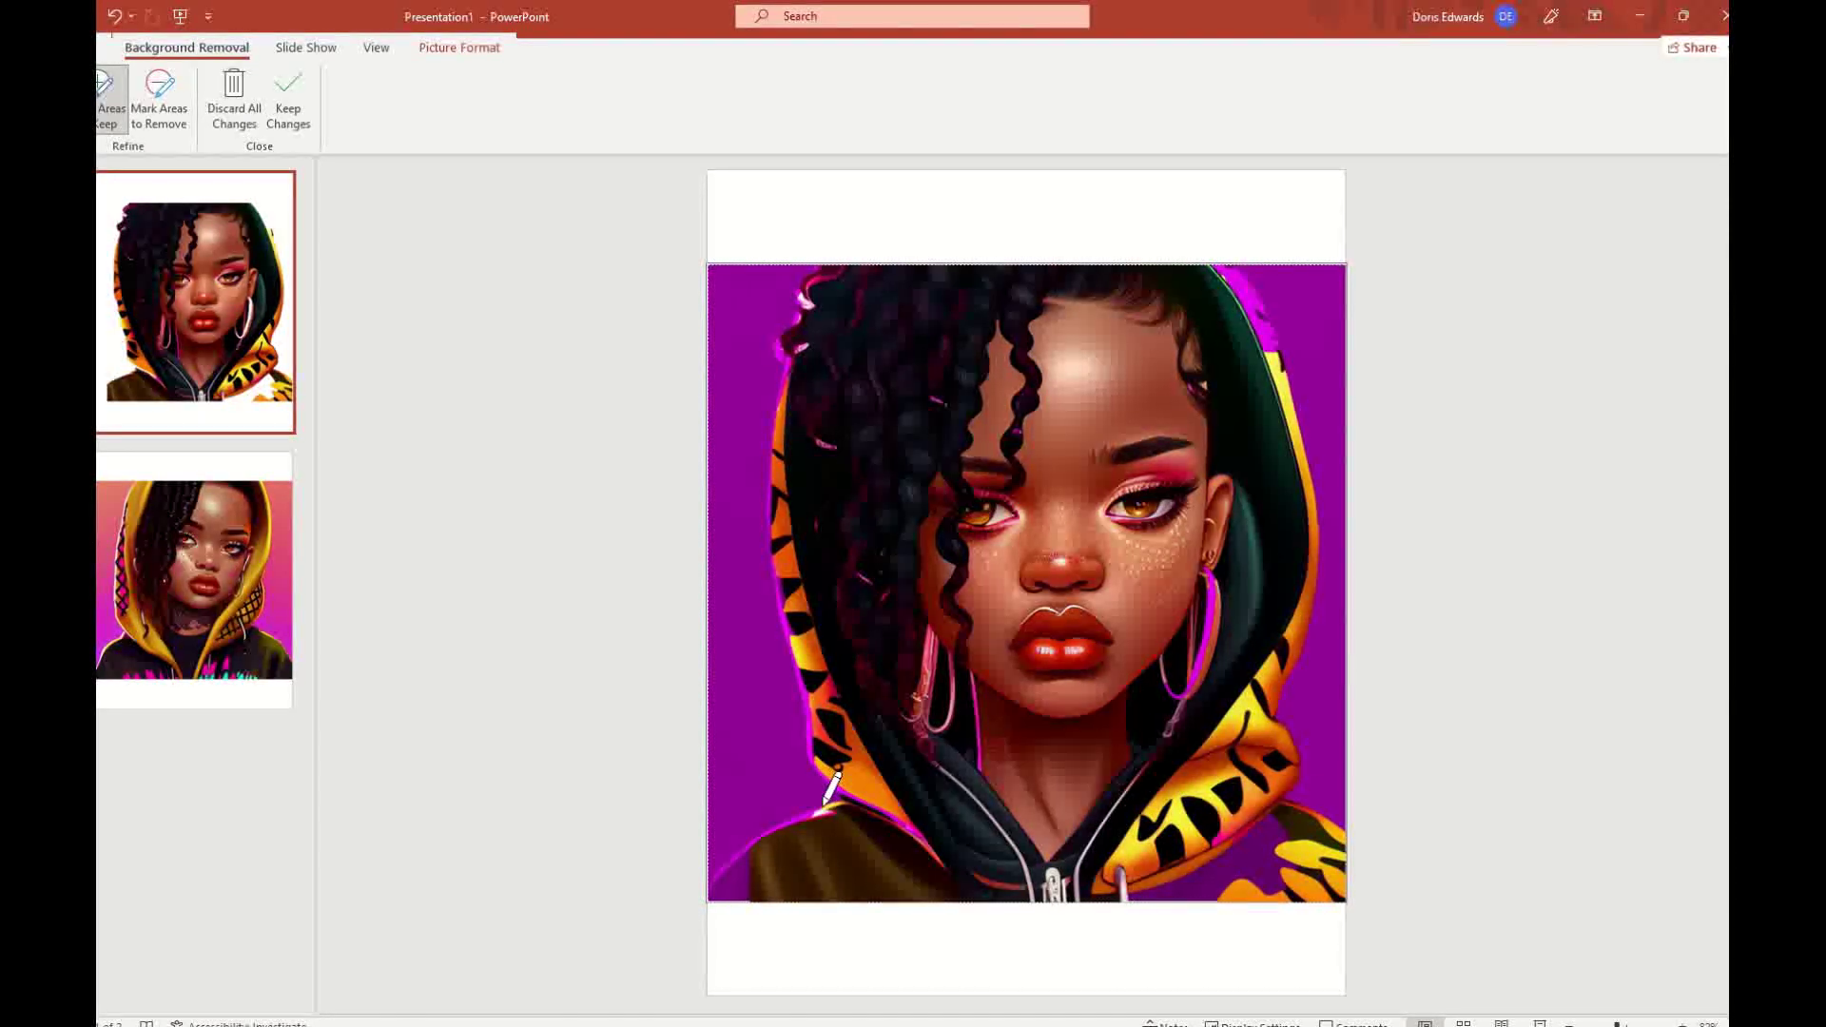
- Mark the outer edge of the left shoulder and the curl ends beside the hood as areas to keep
left_click_drag(777, 825, 762, 837)
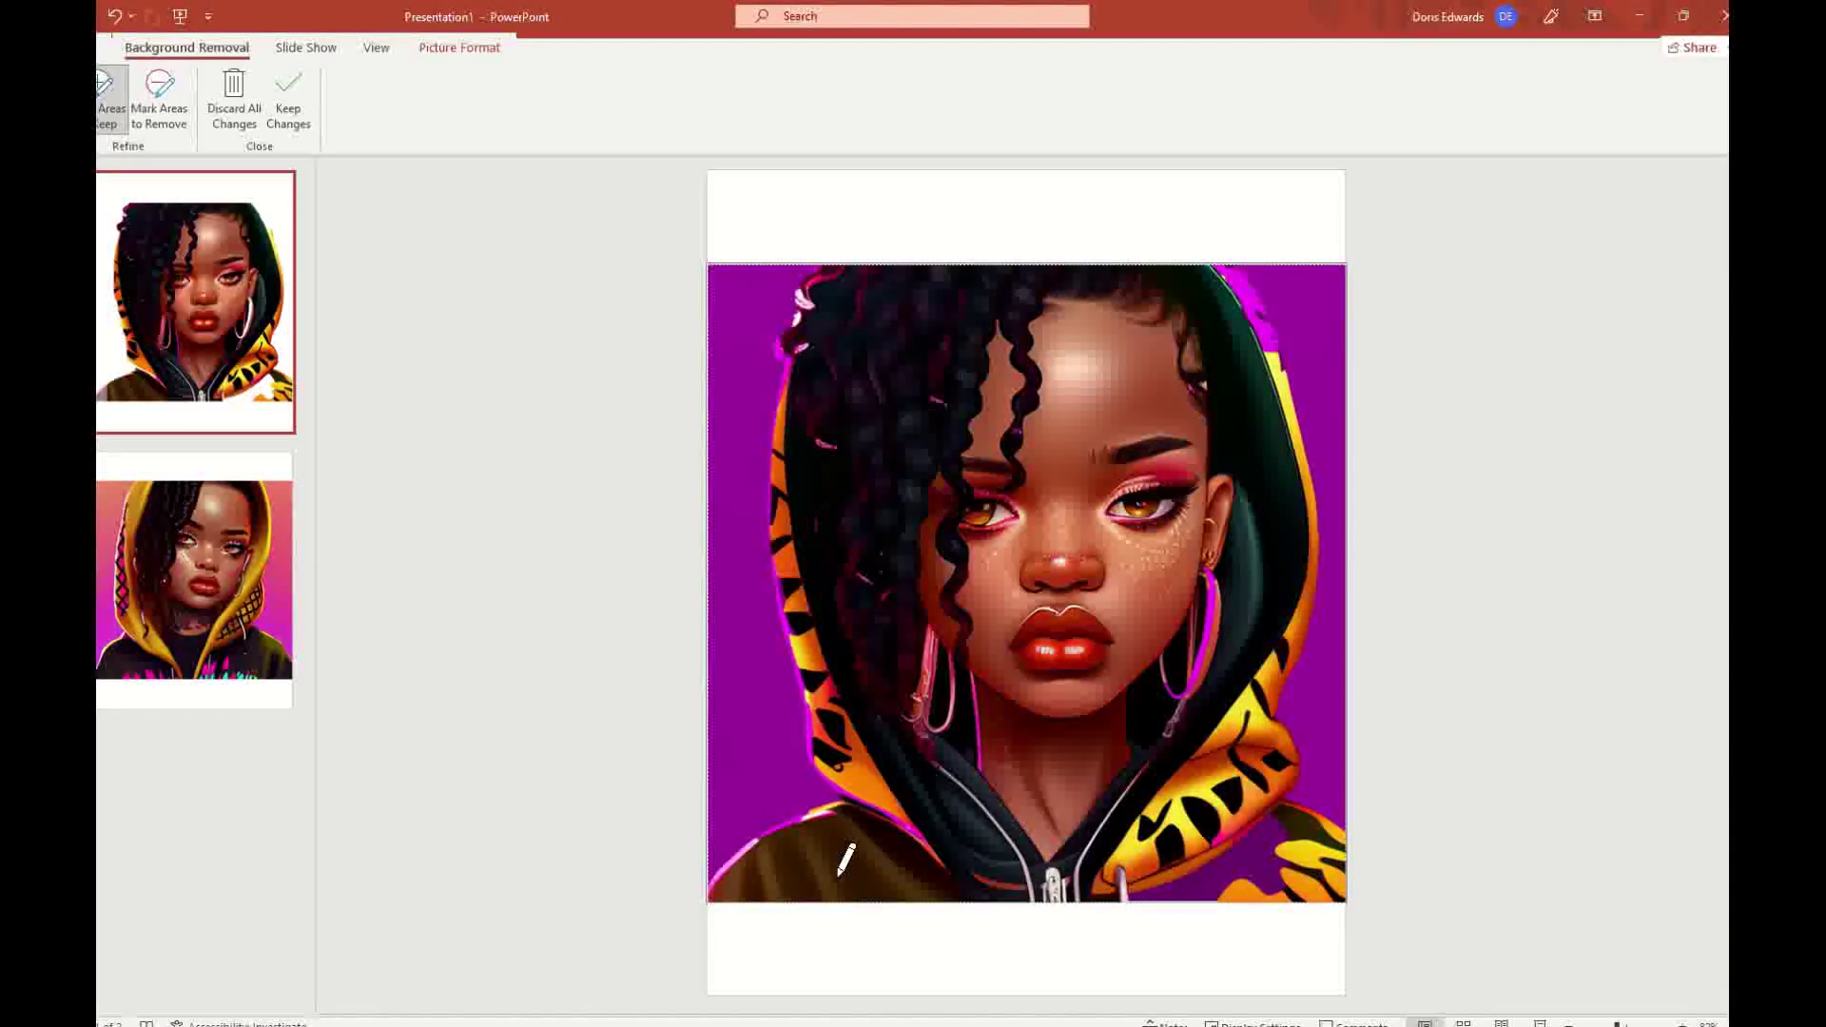
left_click_drag(829, 810, 747, 847)
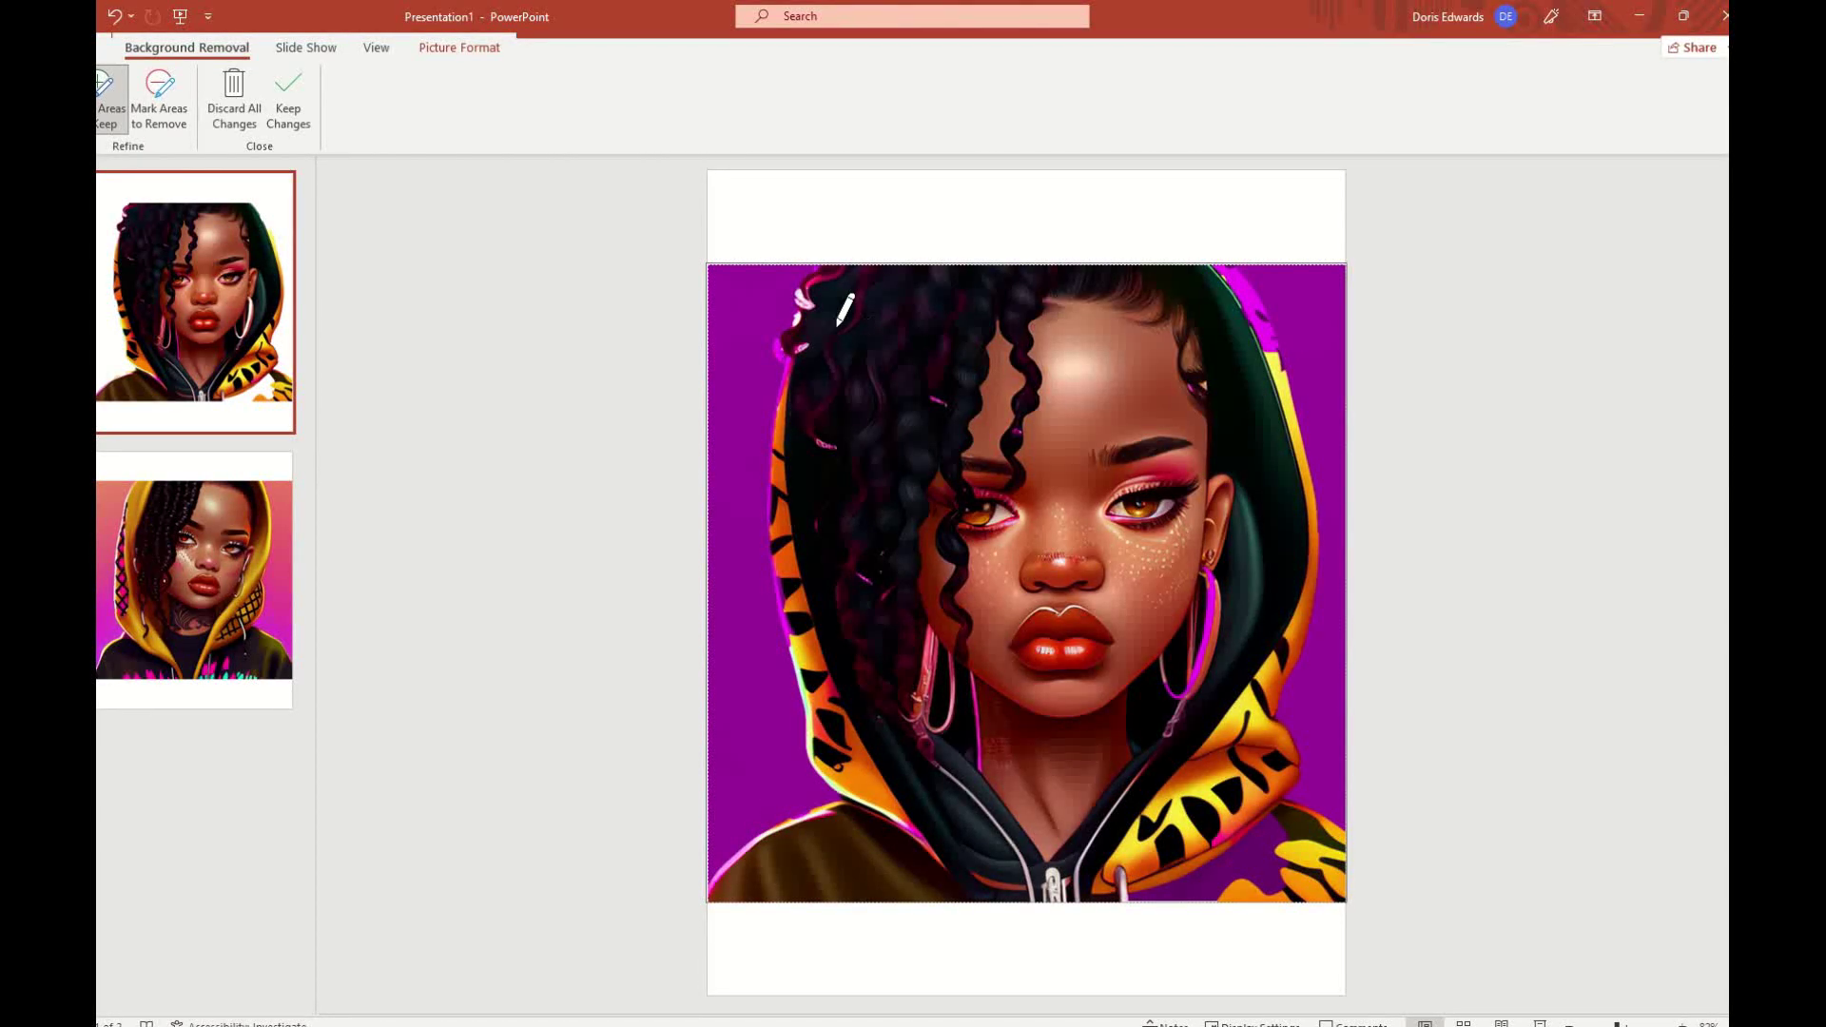
left_click(790, 364)
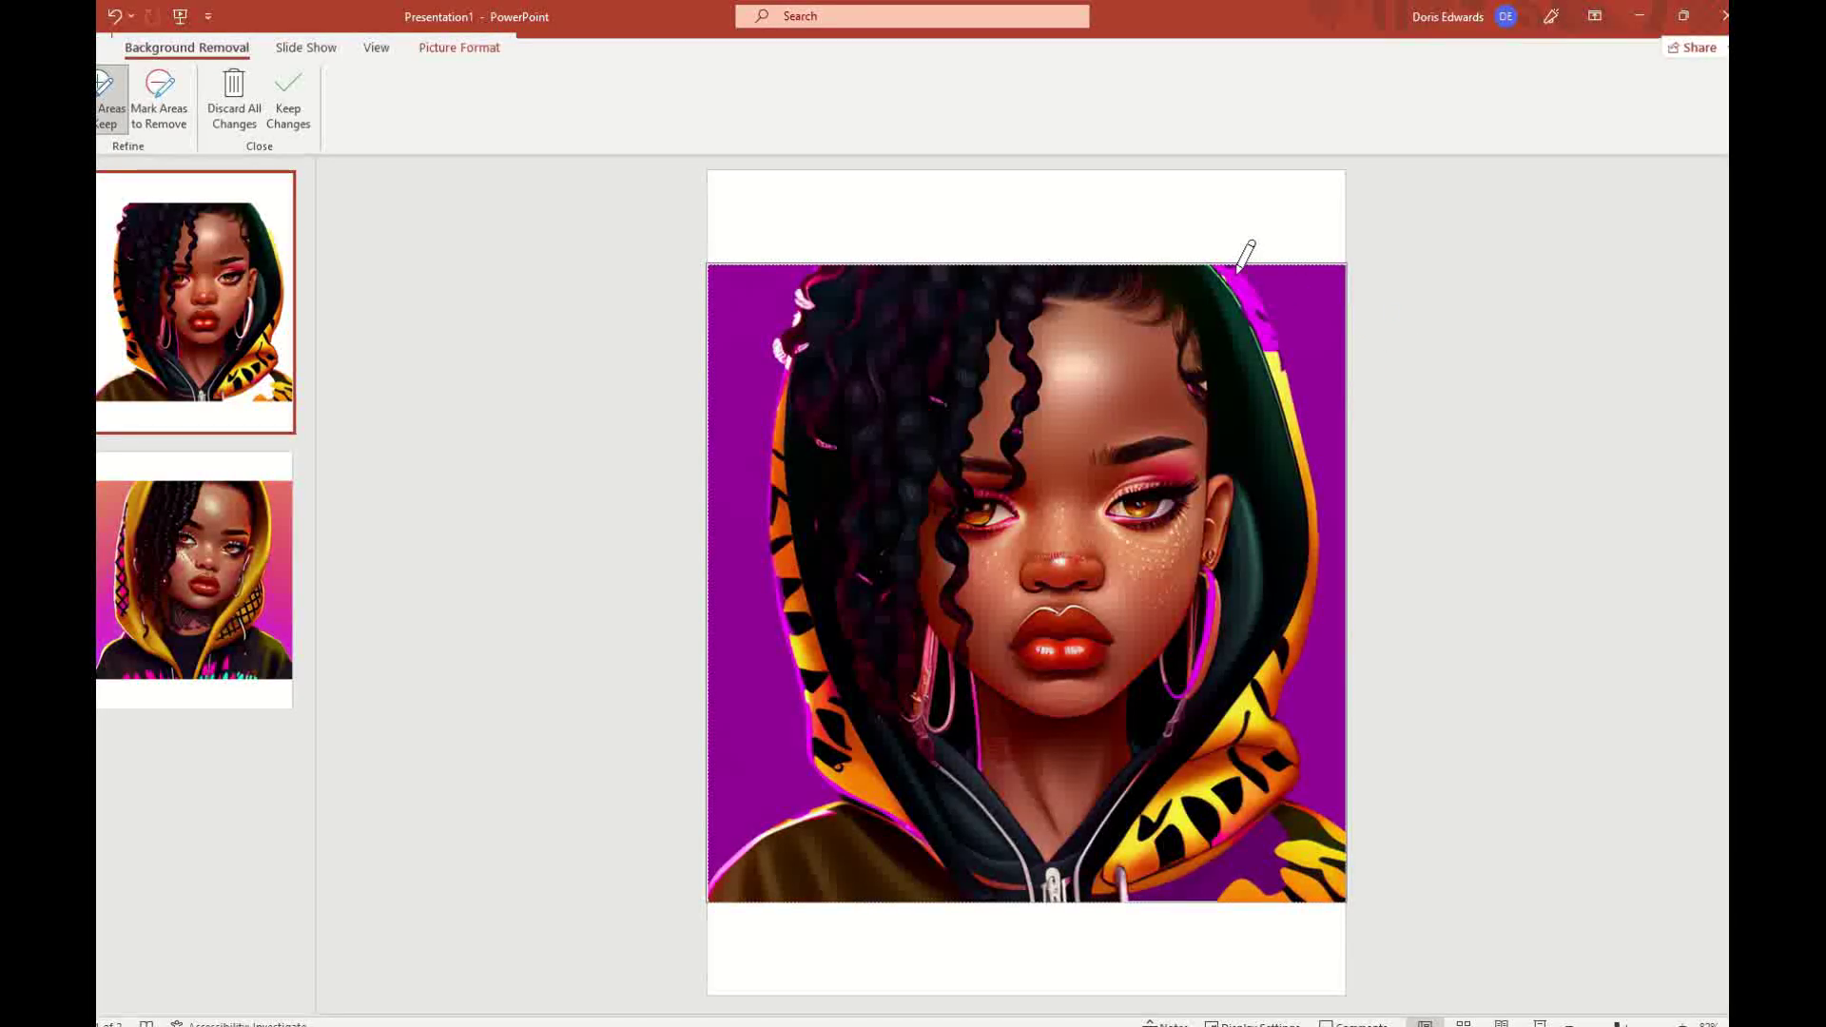
- Mark the yellow trim at the hood's upper right, both hoop earrings, the neck and the jacket collar as areas to keep
left_click_drag(1249, 298, 1300, 407)
left_click_drag(1193, 569, 1223, 751)
mouse_move(959, 624)
left_mouse_down()
mouse_move(1047, 828)
mouse_move(999, 559)
mouse_move(1018, 770)
mouse_move(1081, 782)
left_mouse_up()
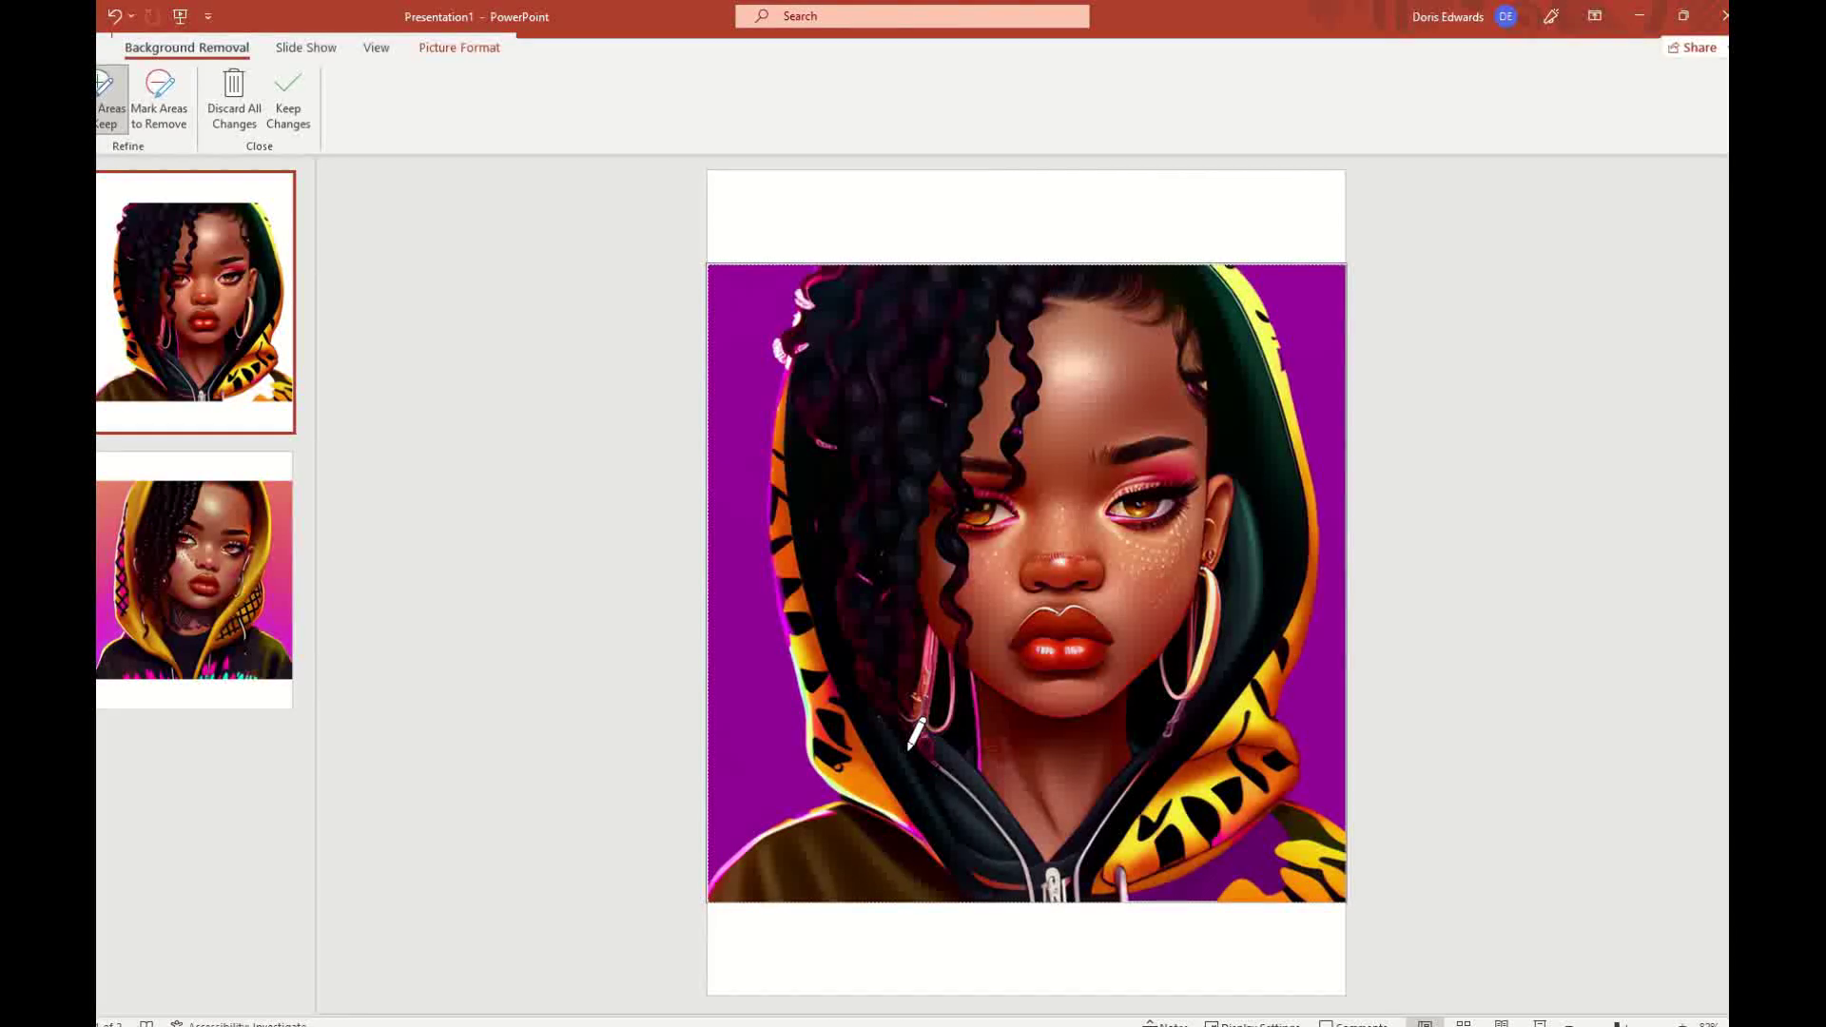
left_click_drag(1014, 721, 1142, 752)
left_click_drag(927, 806, 903, 881)
left_click_drag(876, 820, 1084, 797)
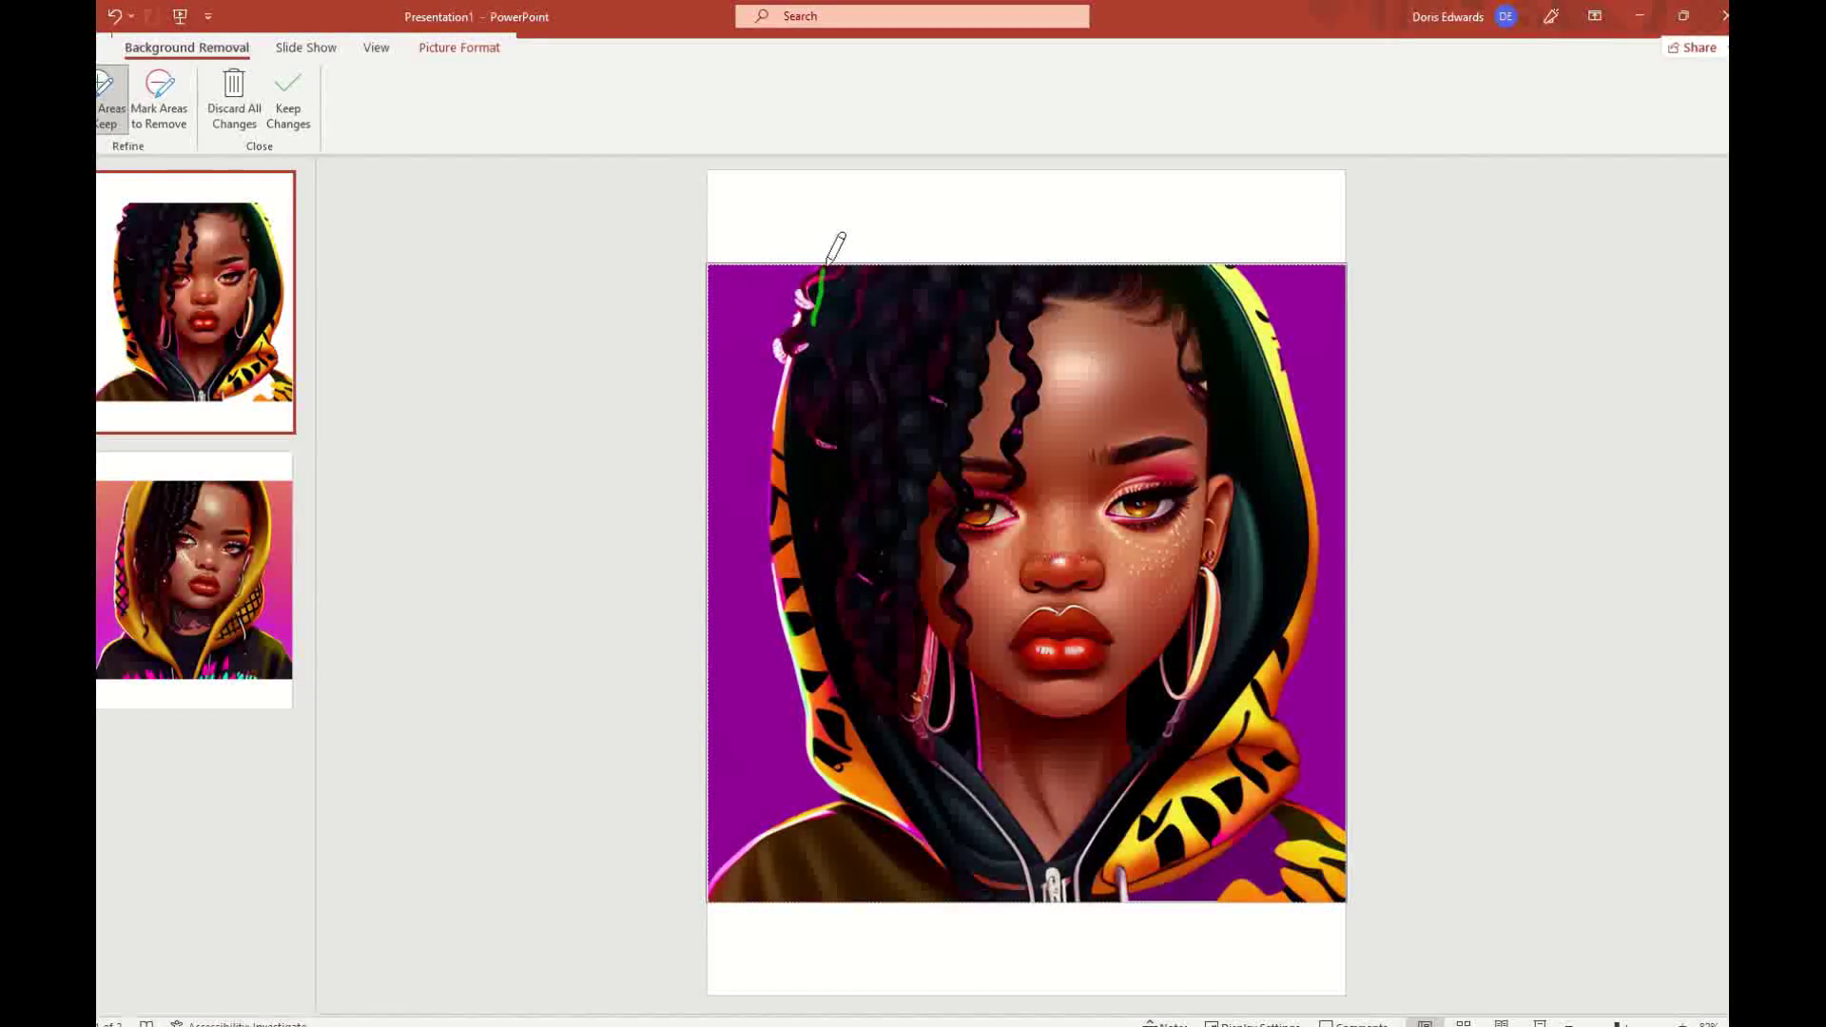
- Mark the top of the hair and the patterned right shoulder as areas to keep, and apply the background removal
left_click_drag(902, 280, 932, 281)
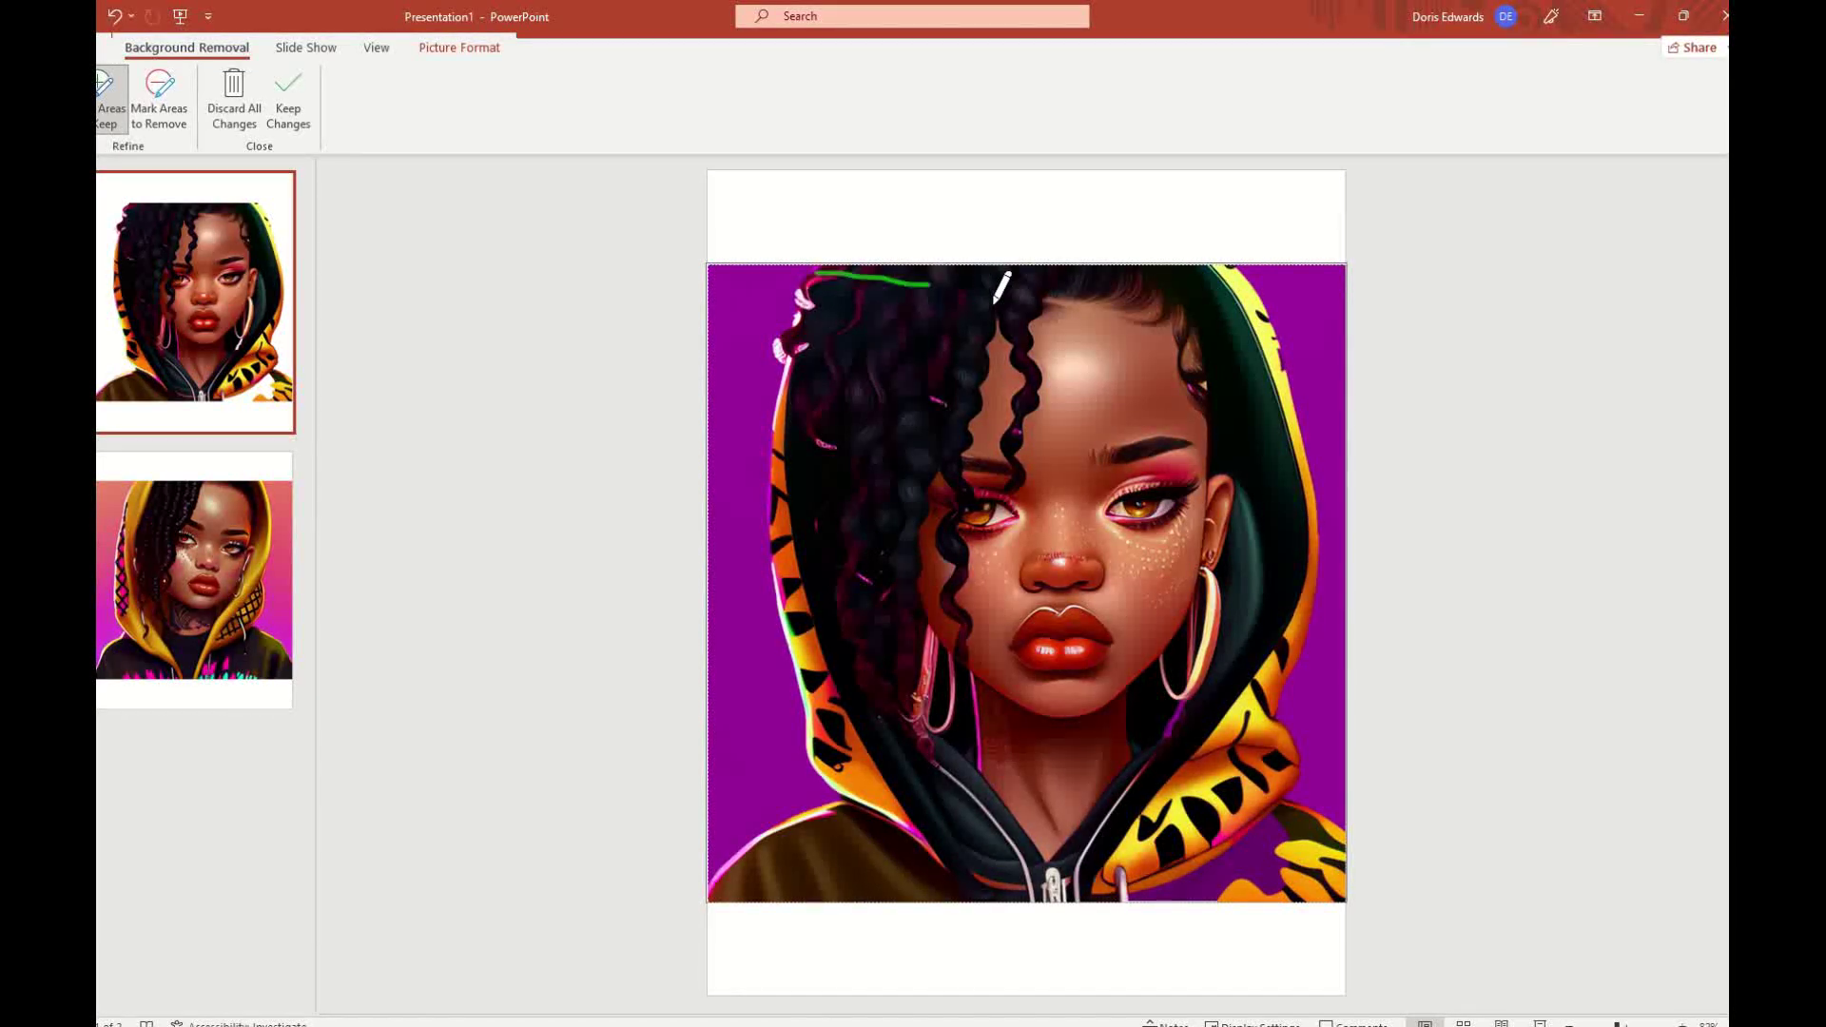
mouse_move(904, 411)
left_mouse_down()
mouse_move(808, 455)
mouse_move(1041, 708)
mouse_move(1020, 542)
mouse_move(1131, 813)
mouse_move(1051, 546)
mouse_move(1241, 714)
mouse_move(1249, 867)
mouse_move(1286, 845)
left_mouse_up()
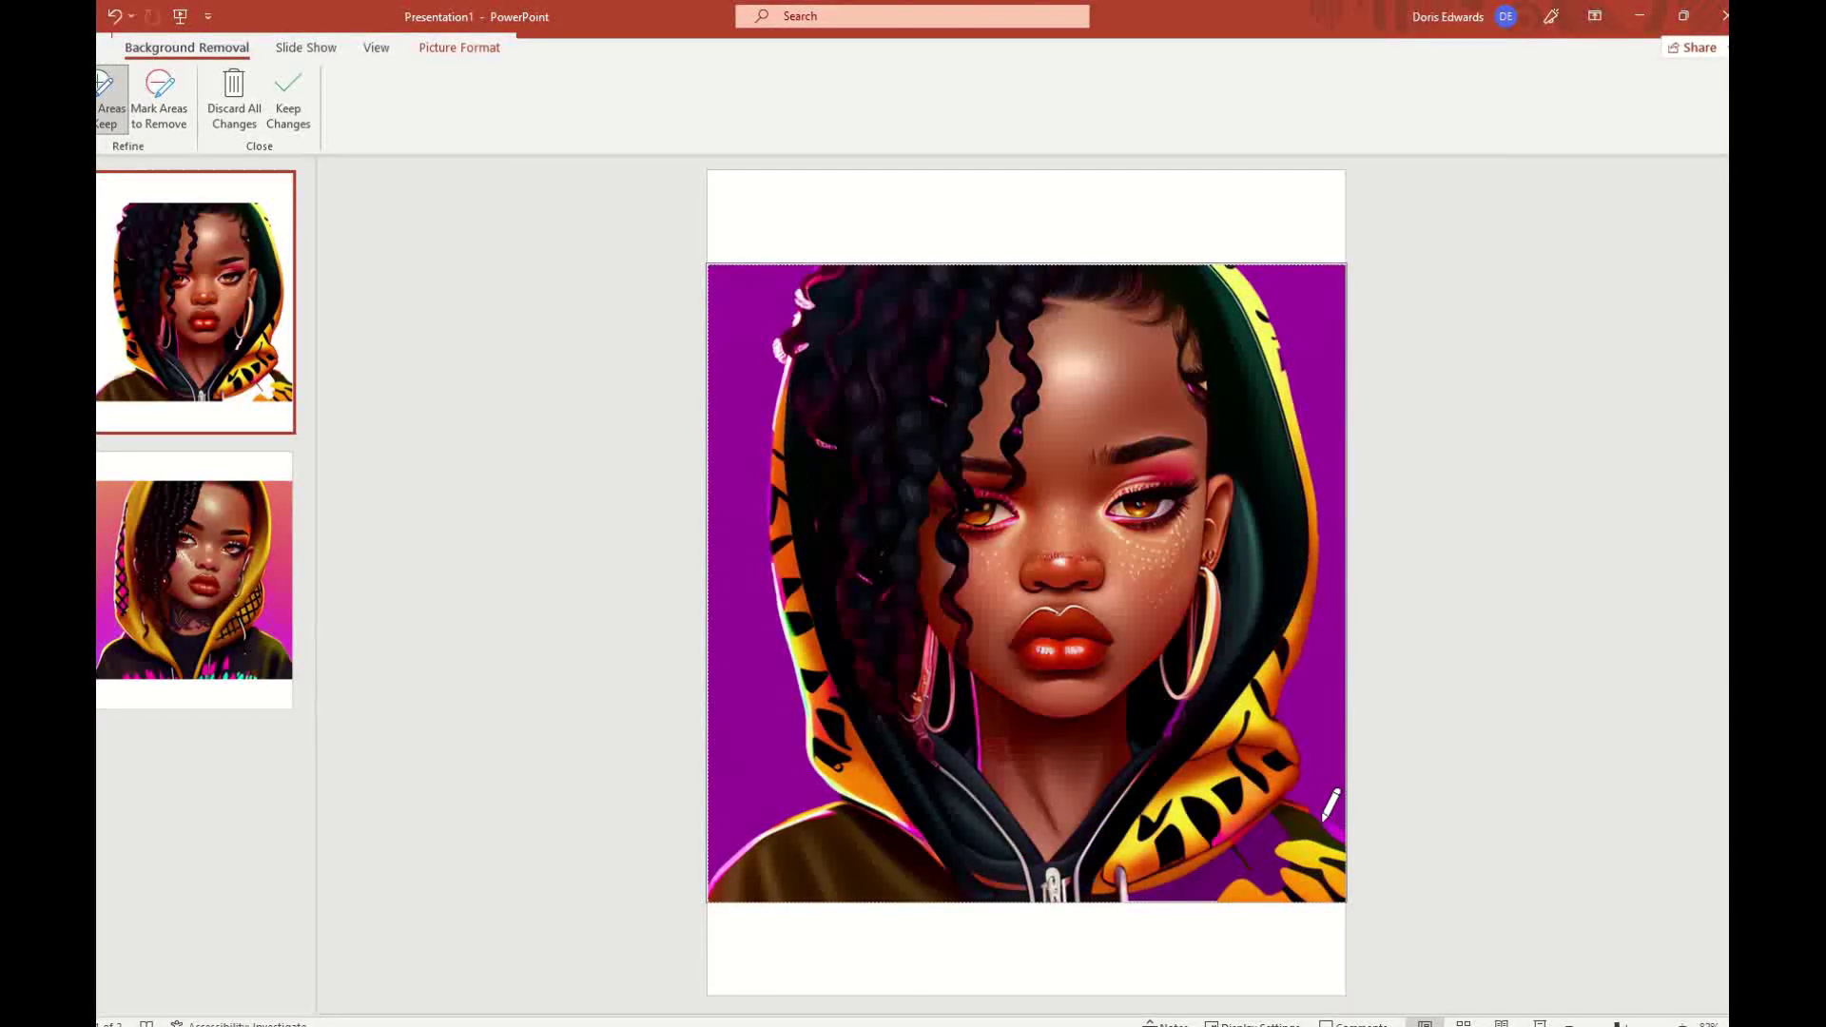
mouse_move(1279, 826)
left_mouse_down()
mouse_move(1265, 851)
mouse_move(1160, 883)
left_mouse_up()
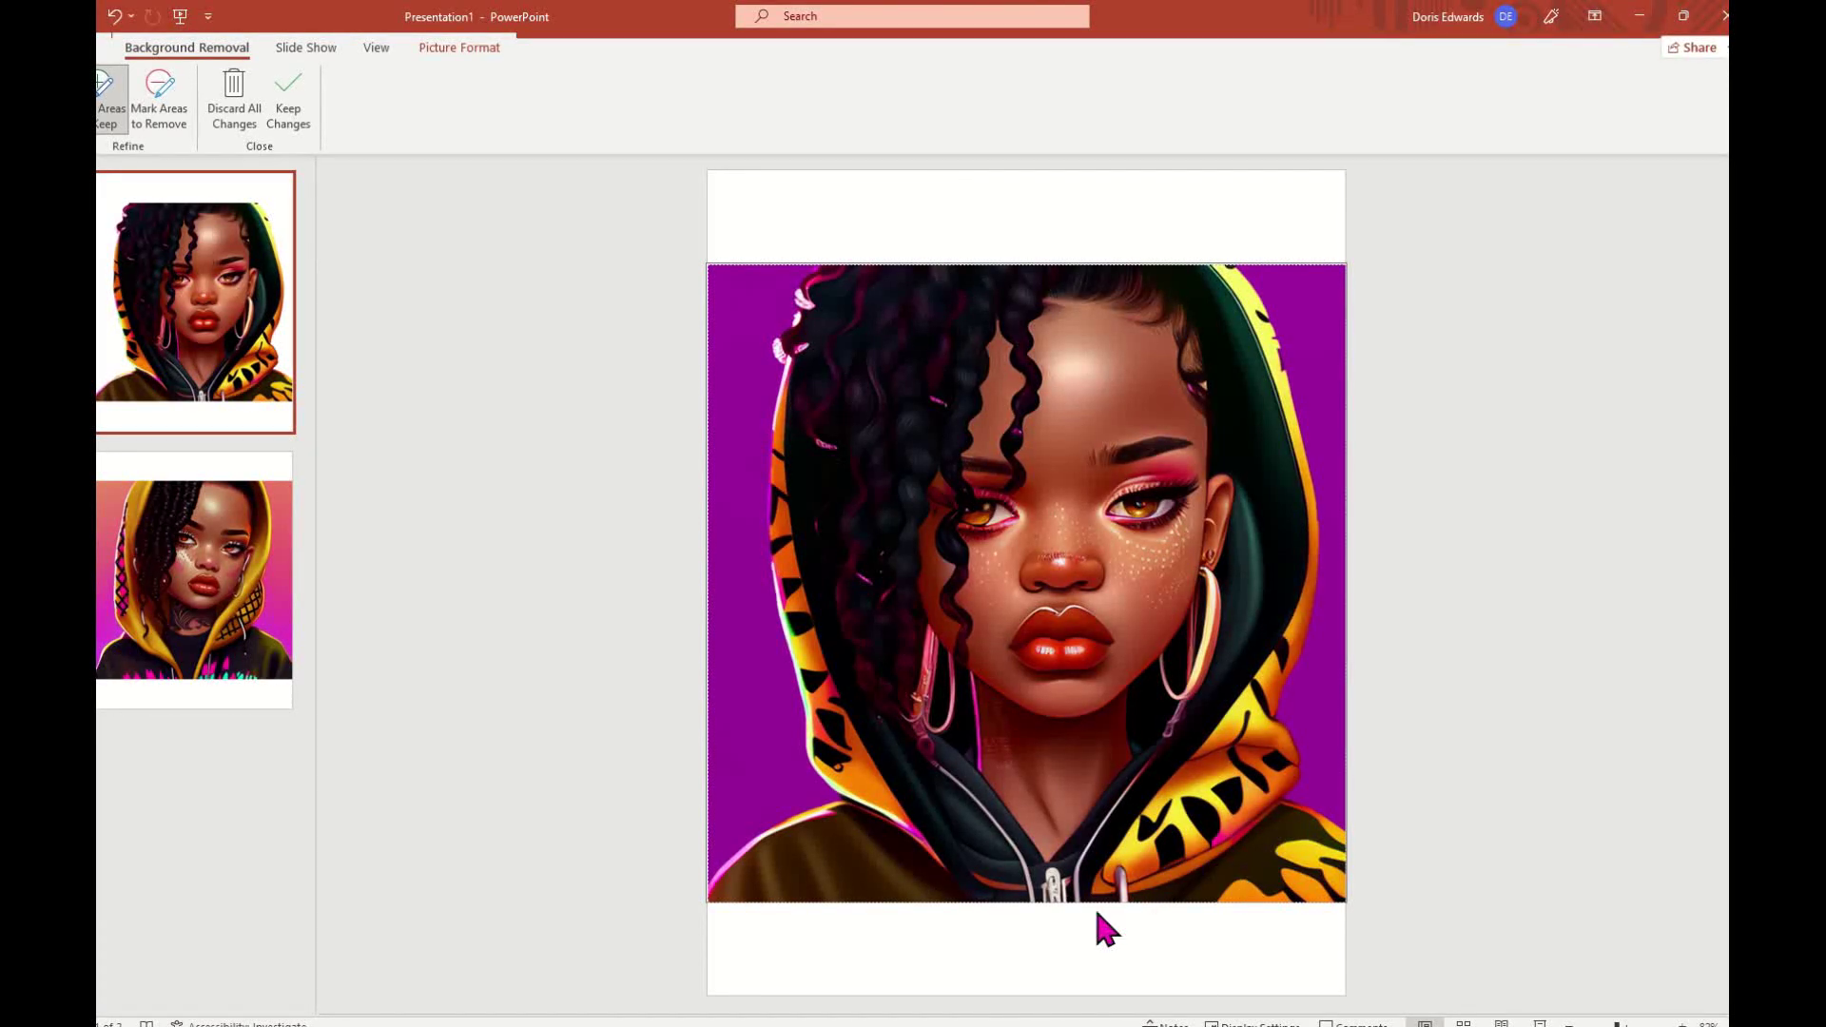
left_click(1155, 908)
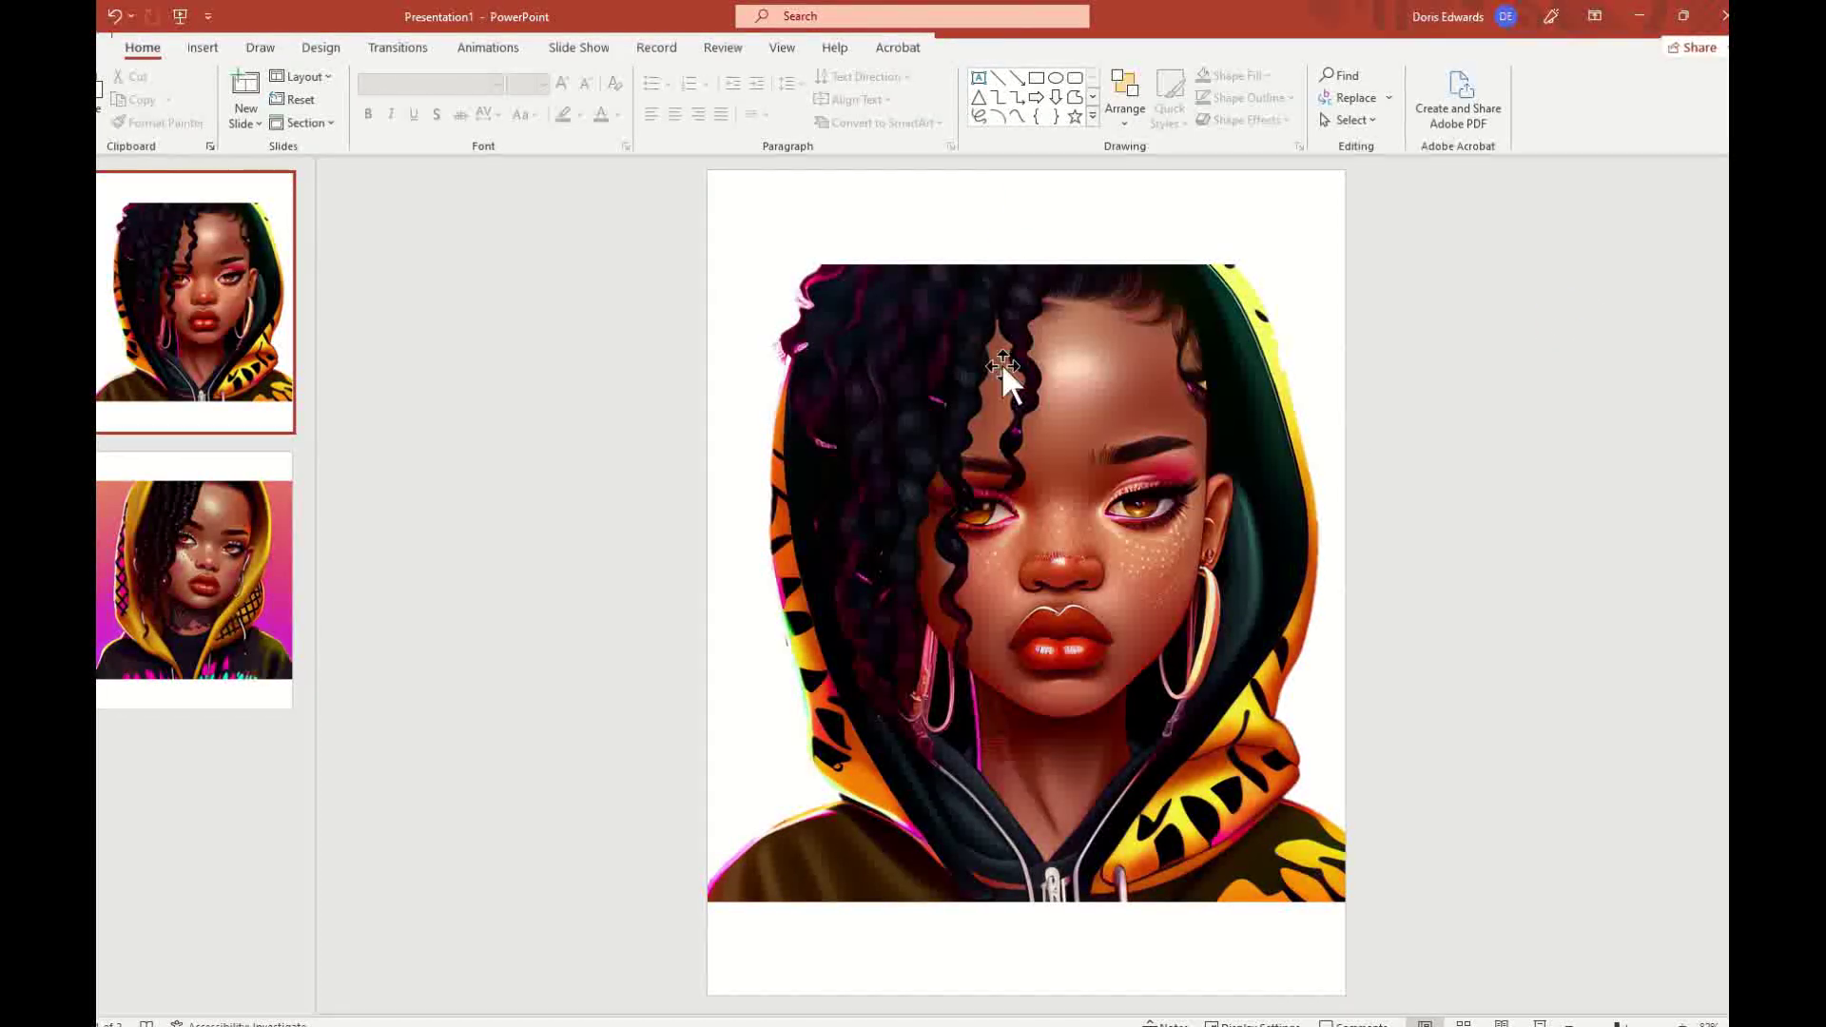
- Reopen background removal on the first portrait, mark the outer yellow edge of the hood's right side as kept, and apply it
left_click(1037, 322)
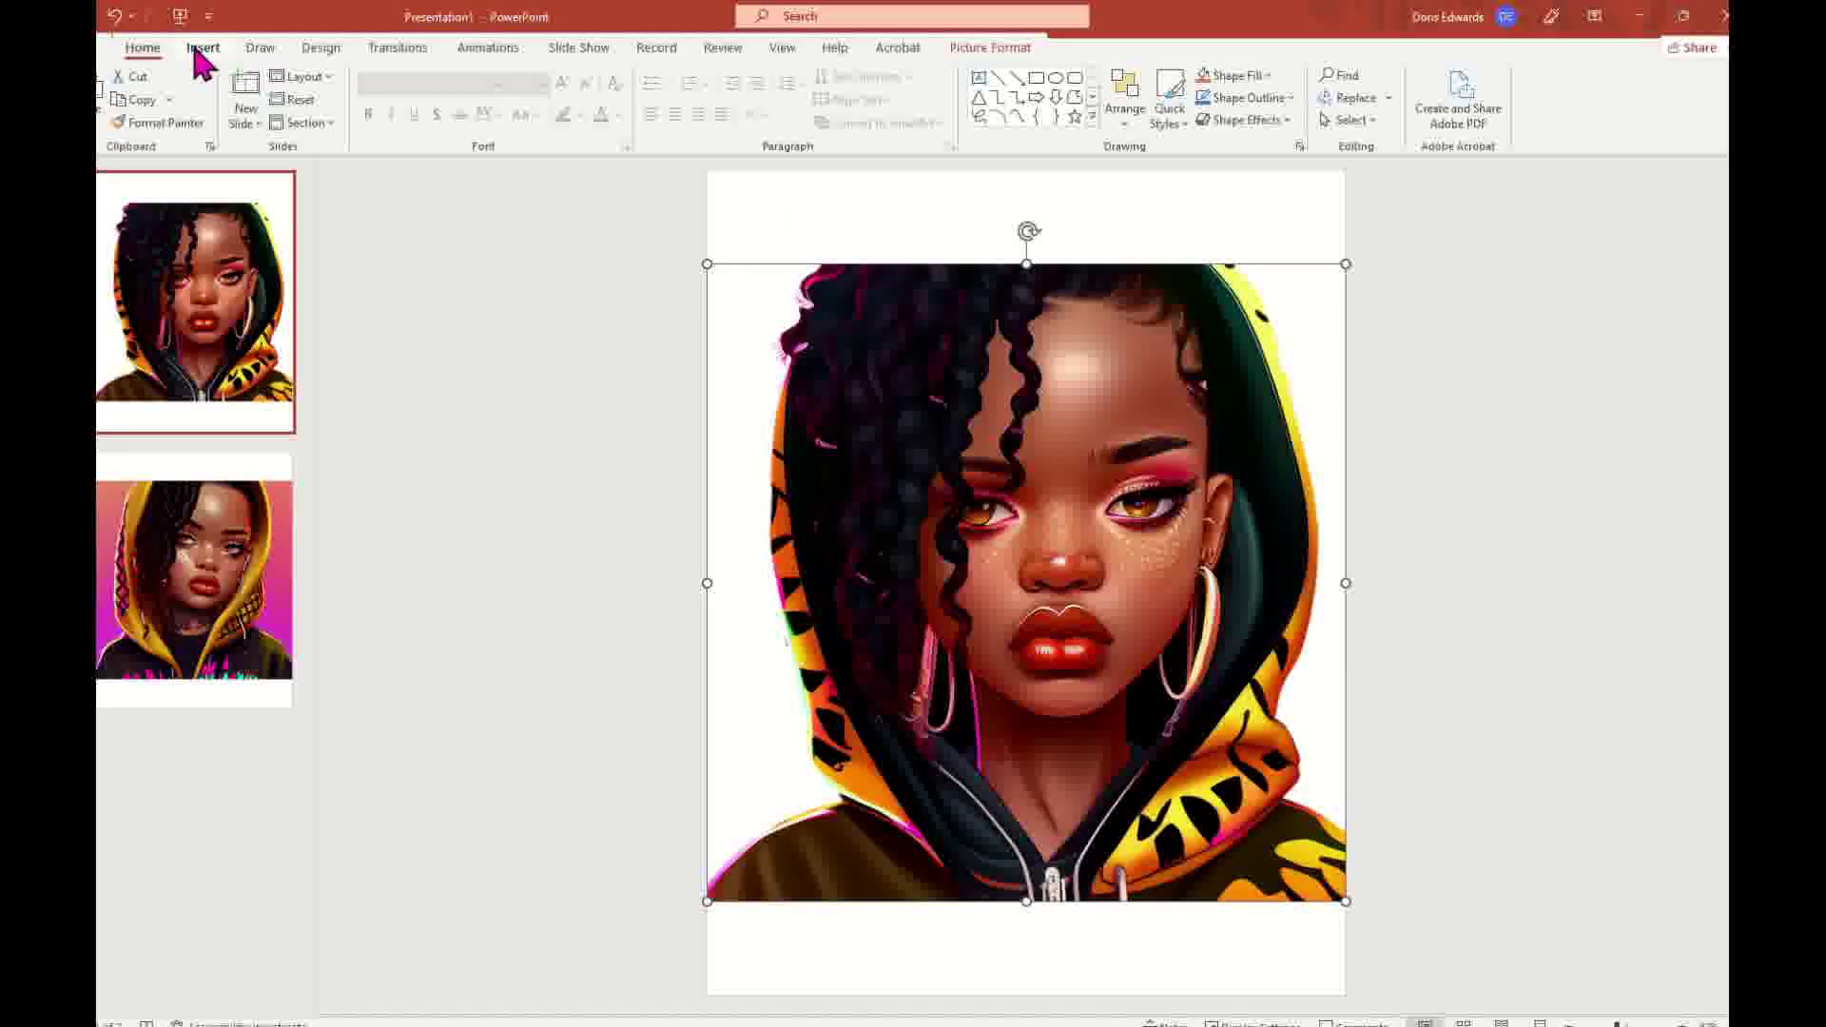
left_click(999, 47)
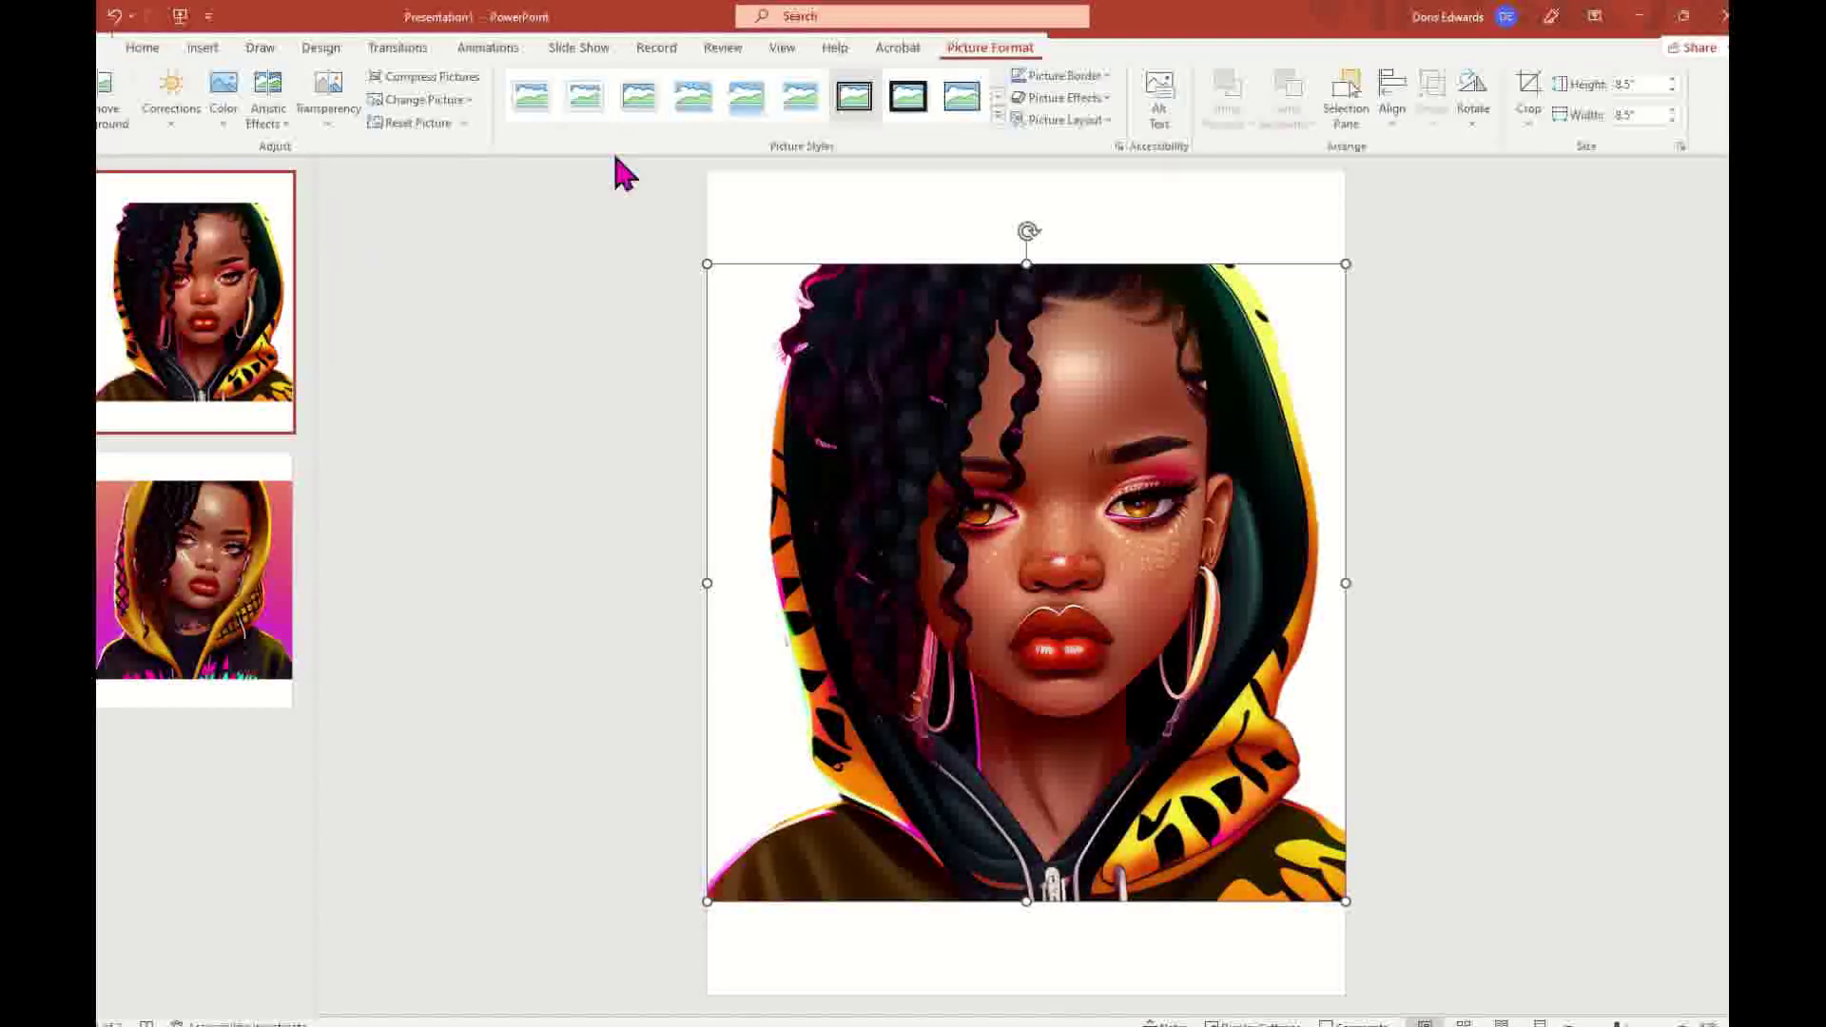
left_click(124, 126)
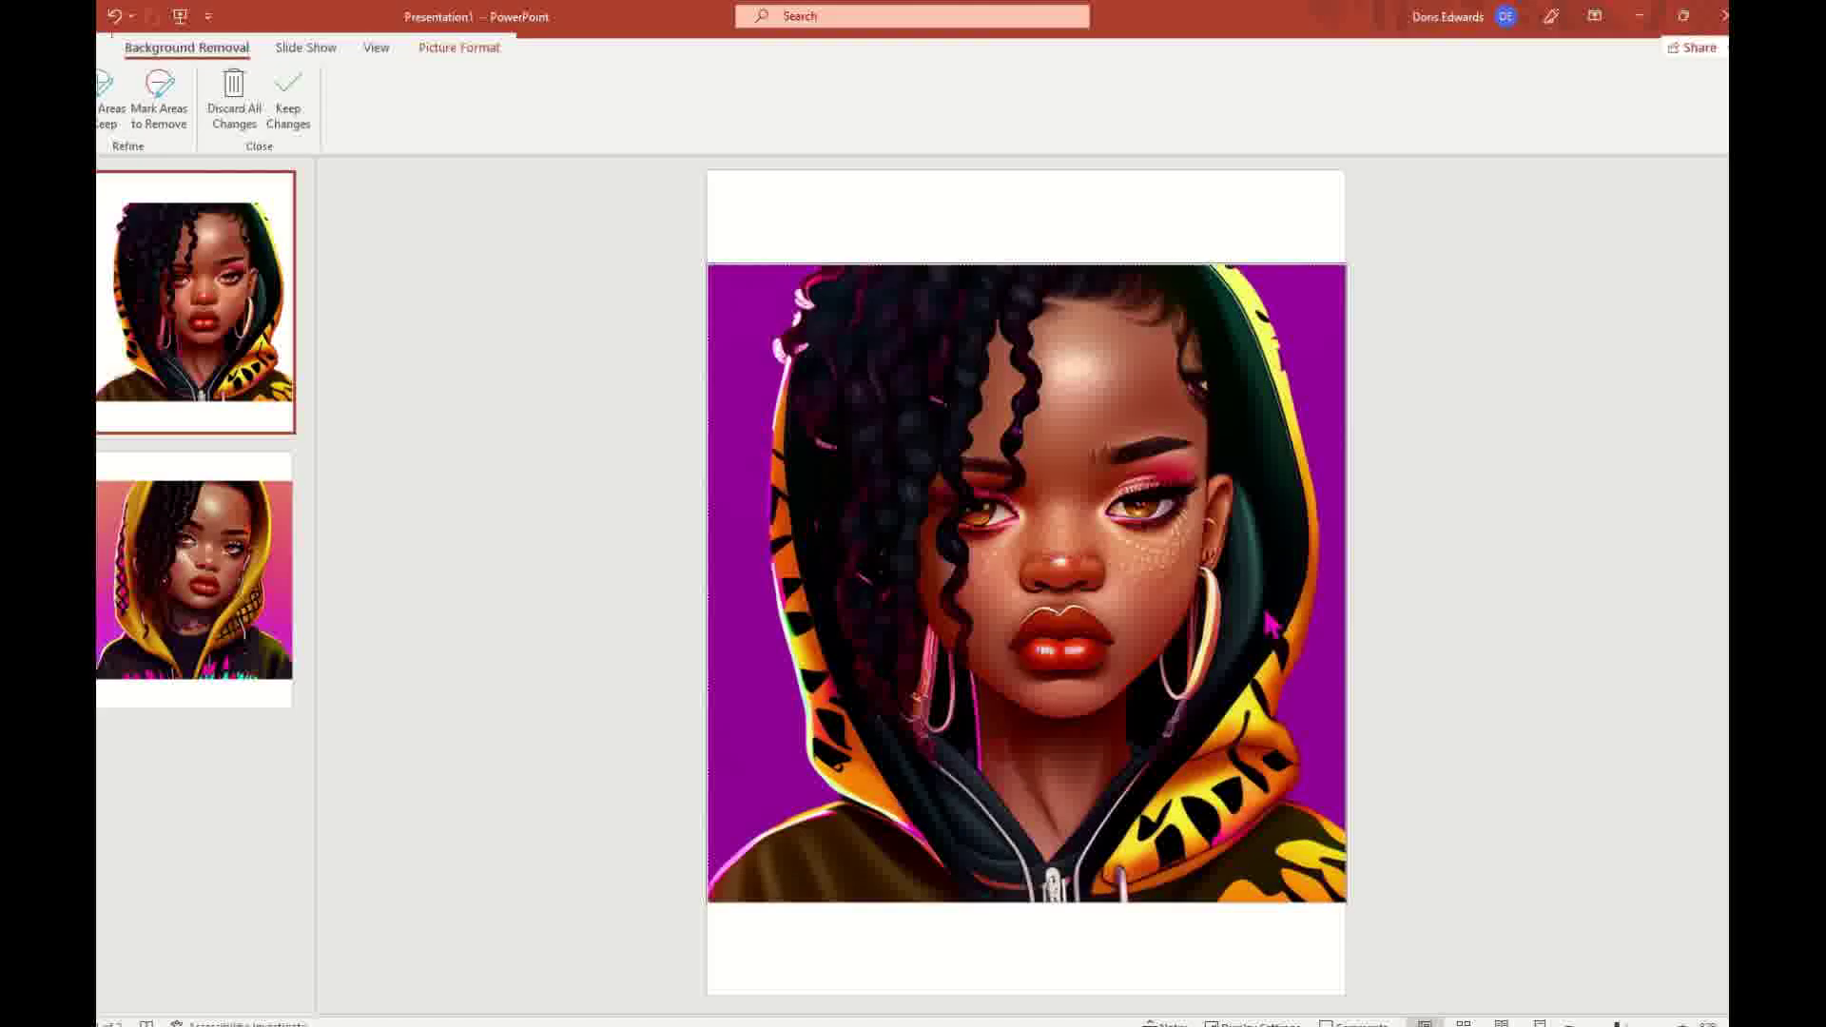
left_click(109, 128)
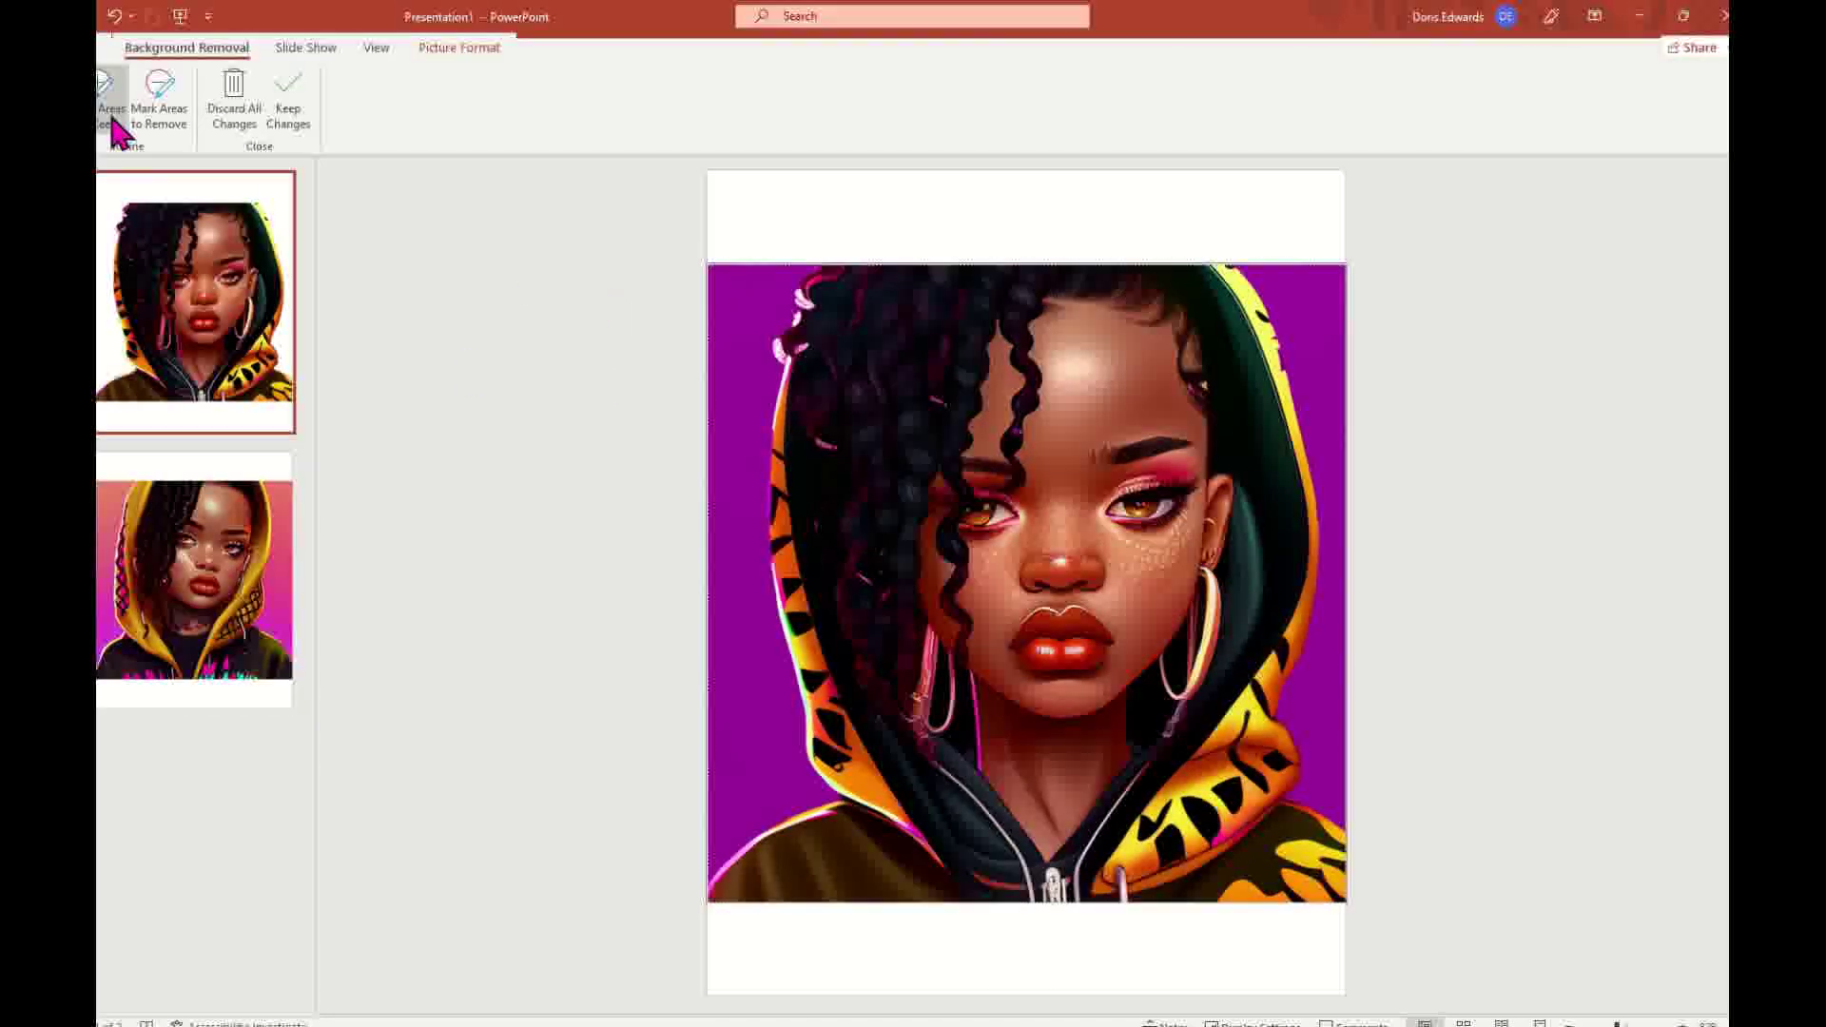
left_click_drag(1262, 329, 1284, 361)
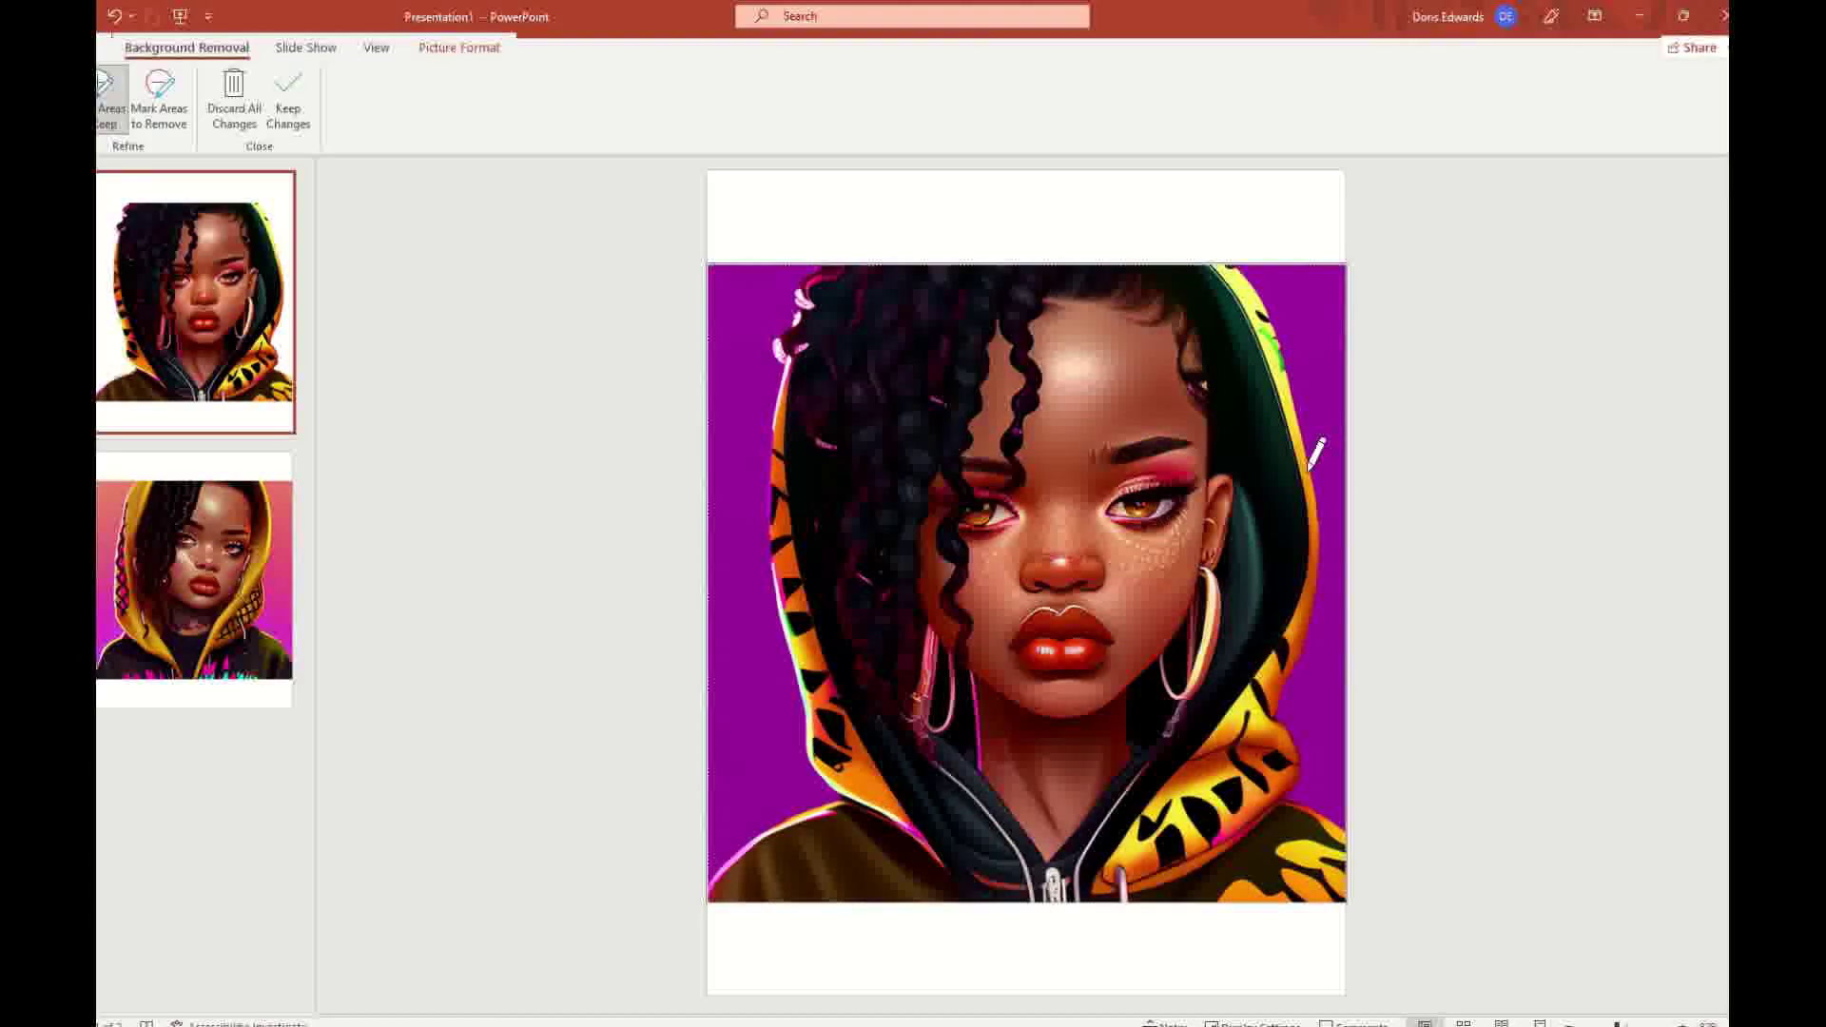
mouse_move(1263, 334)
left_mouse_down()
mouse_move(1282, 341)
mouse_move(1328, 569)
left_mouse_up()
left_click(1480, 421)
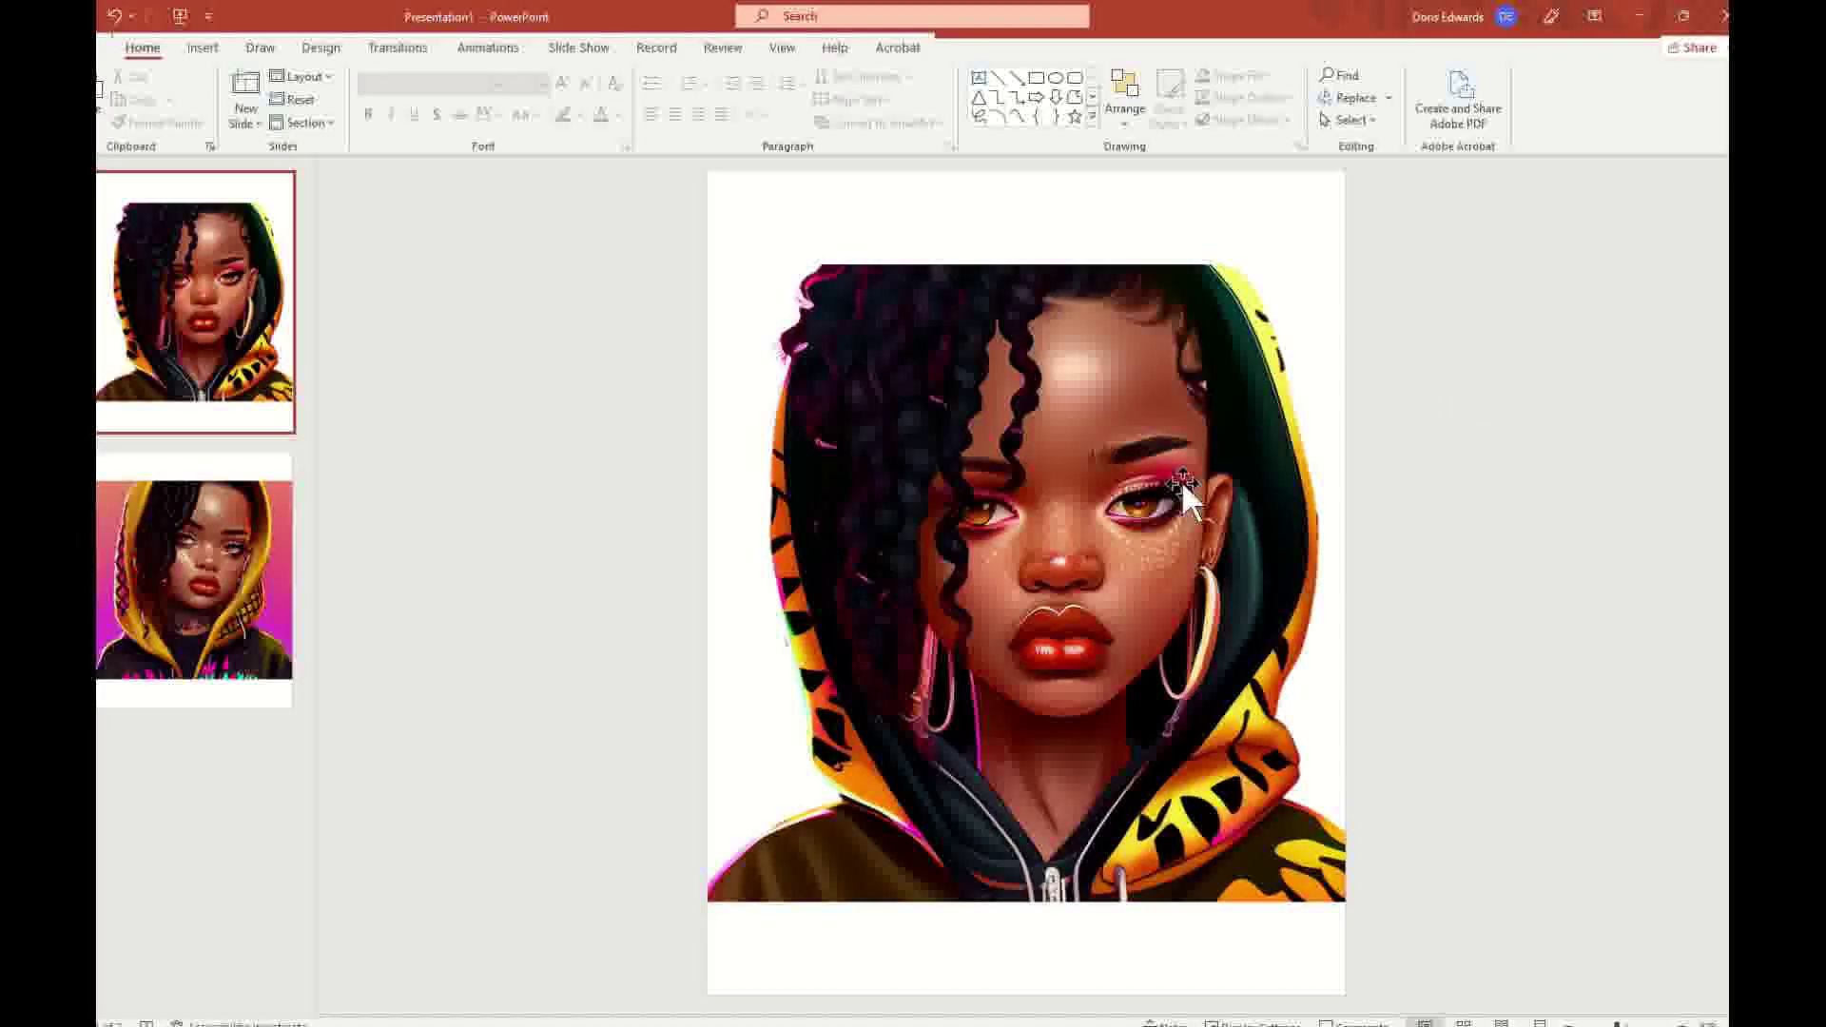
- Move the first portrait straight up to the top edge of its slide
left_click_drag(1181, 481, 1182, 386)
left_click(1401, 427)
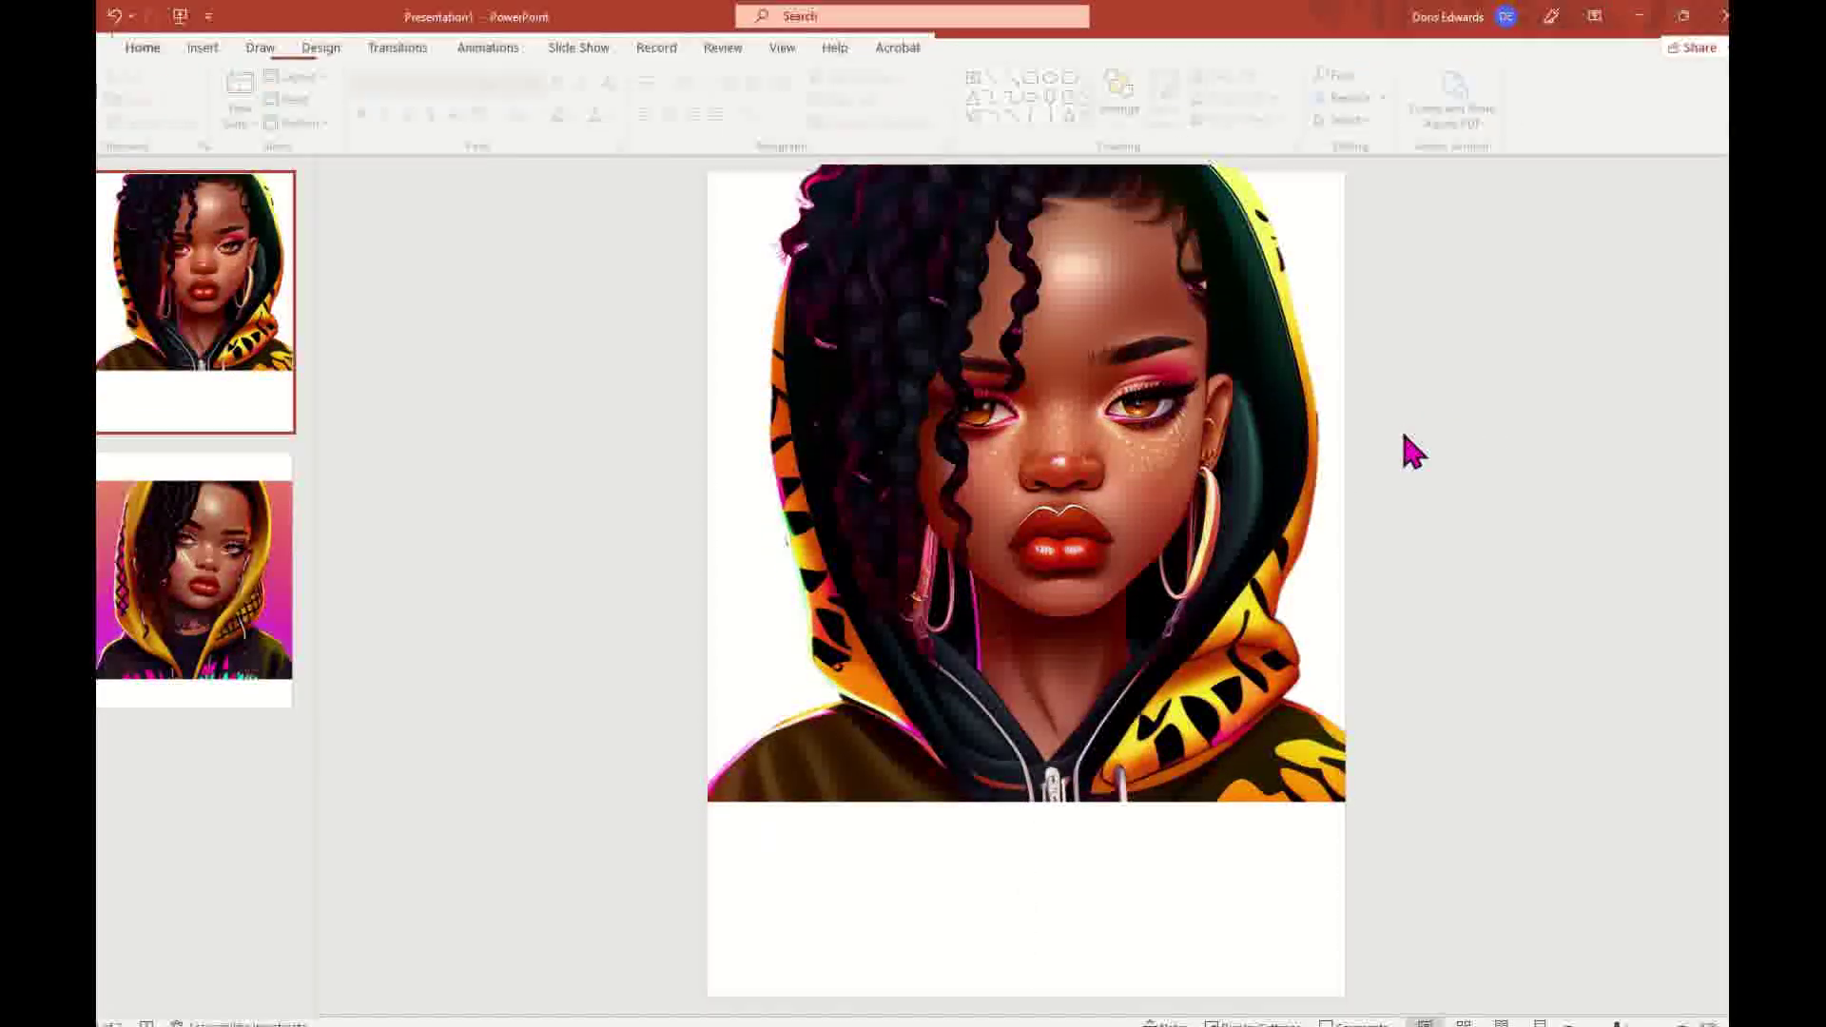
left_click(1147, 675)
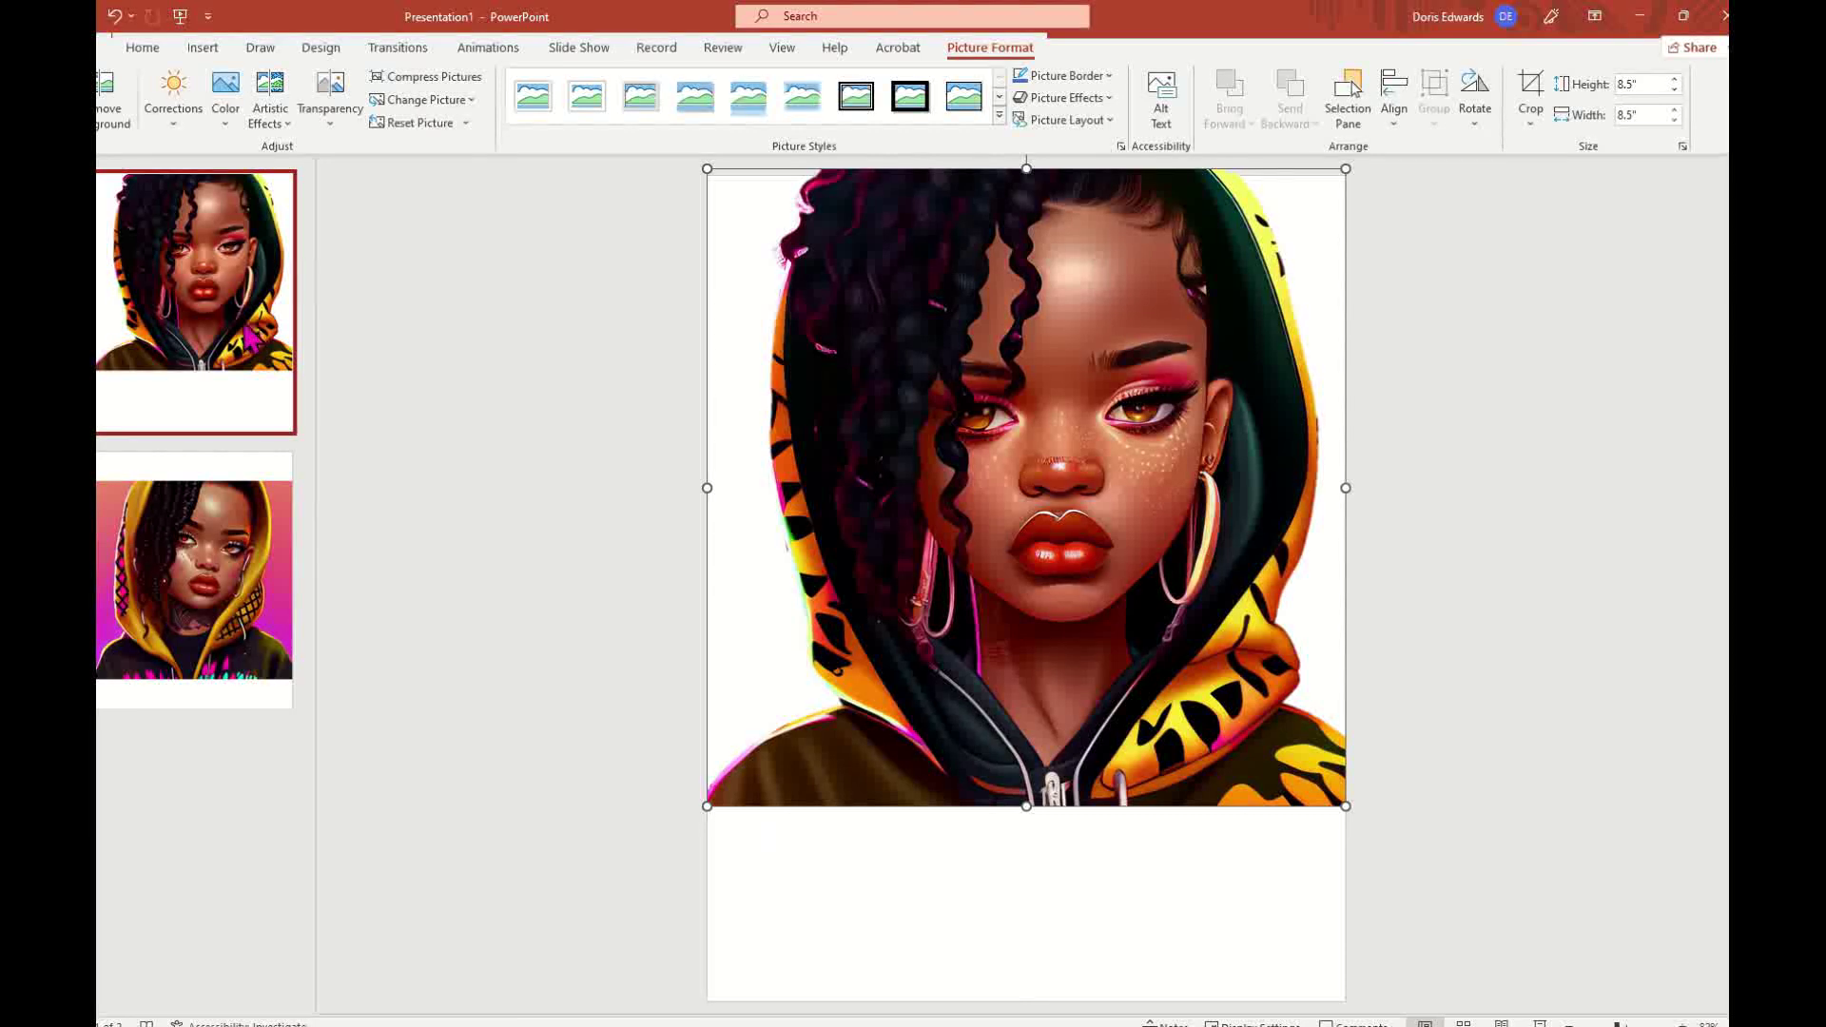
- Start Remove Background on the second slide's portrait and mark the top of the hood, hair and forehead as areas to keep
left_click(195, 580)
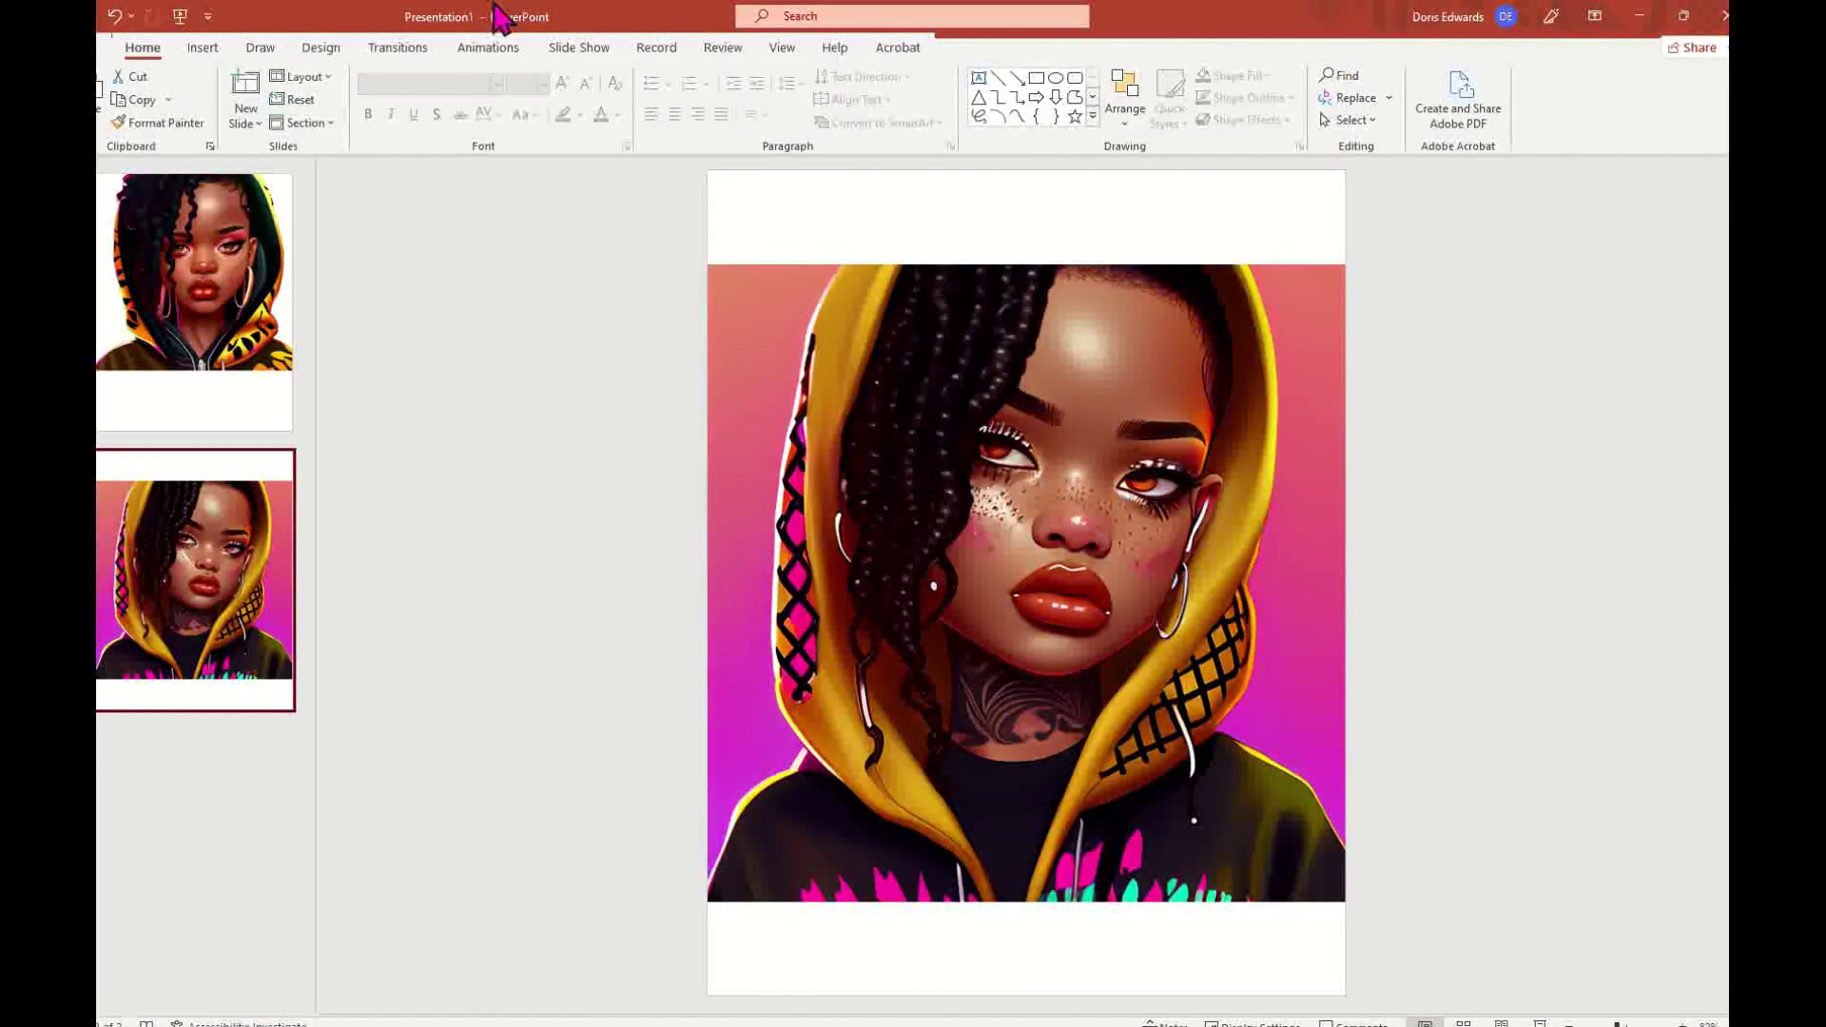
left_click(979, 346)
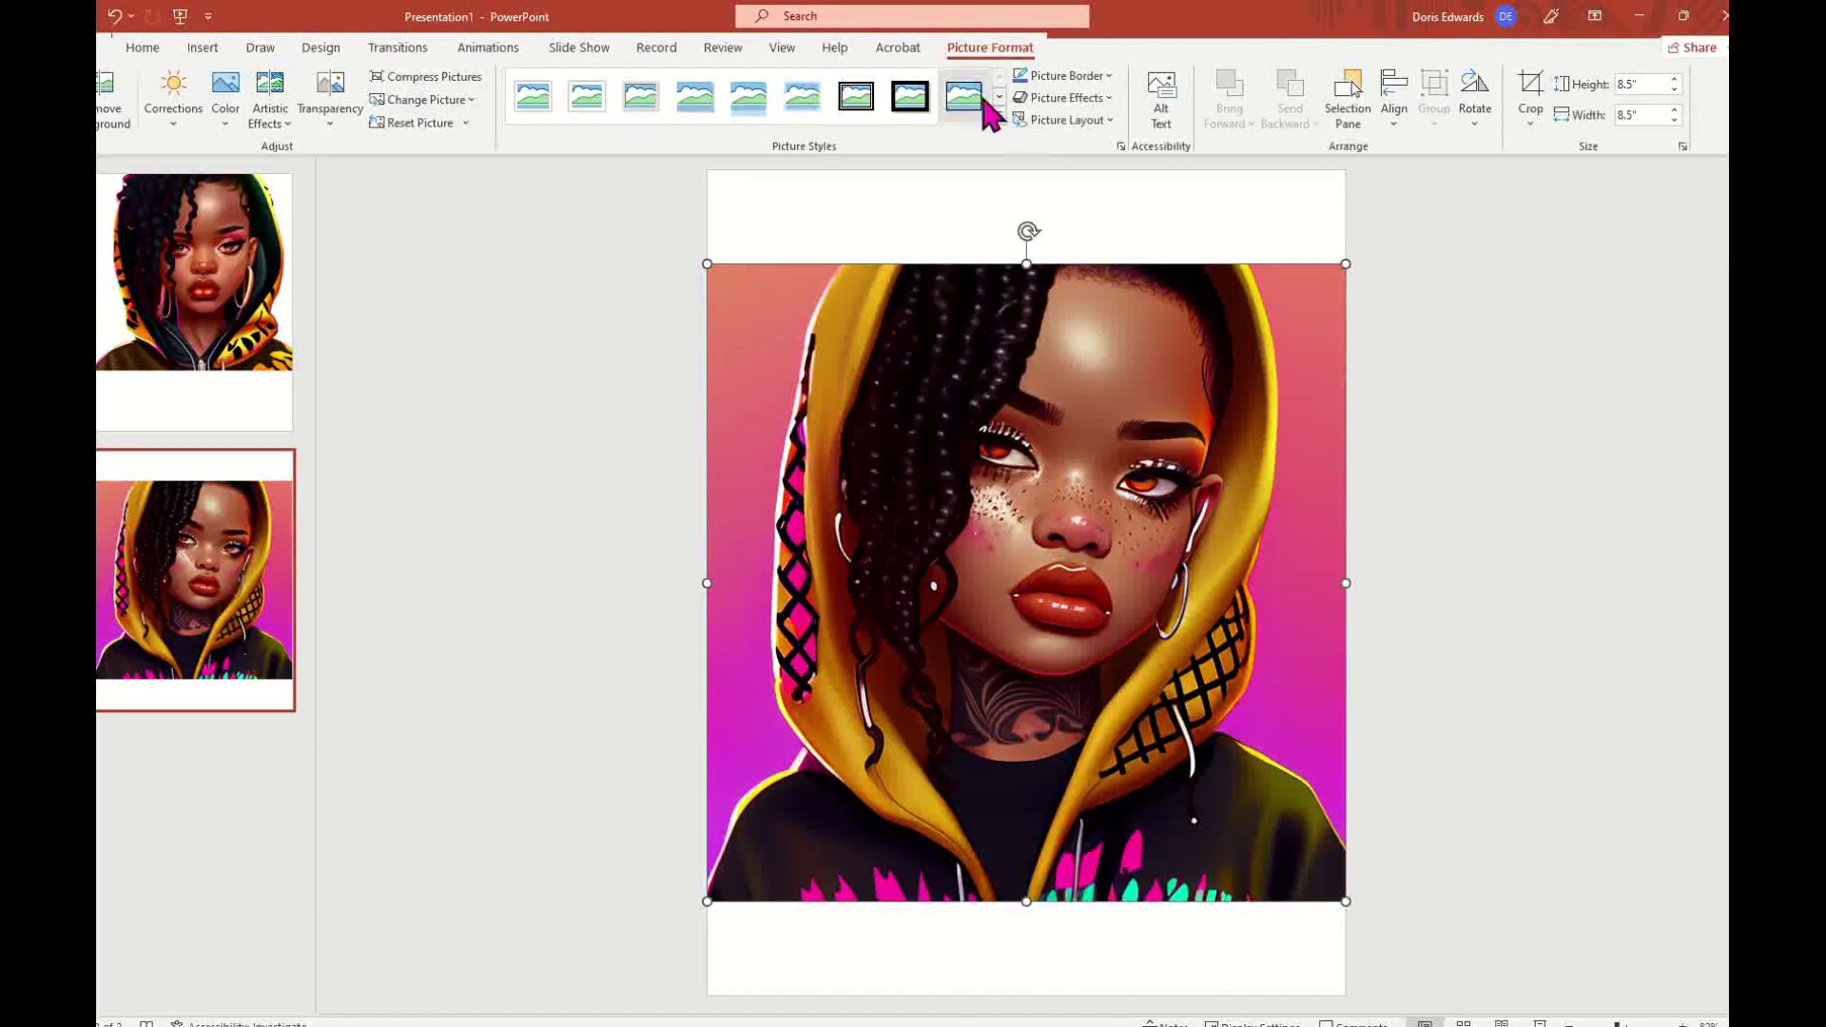
left_click(116, 105)
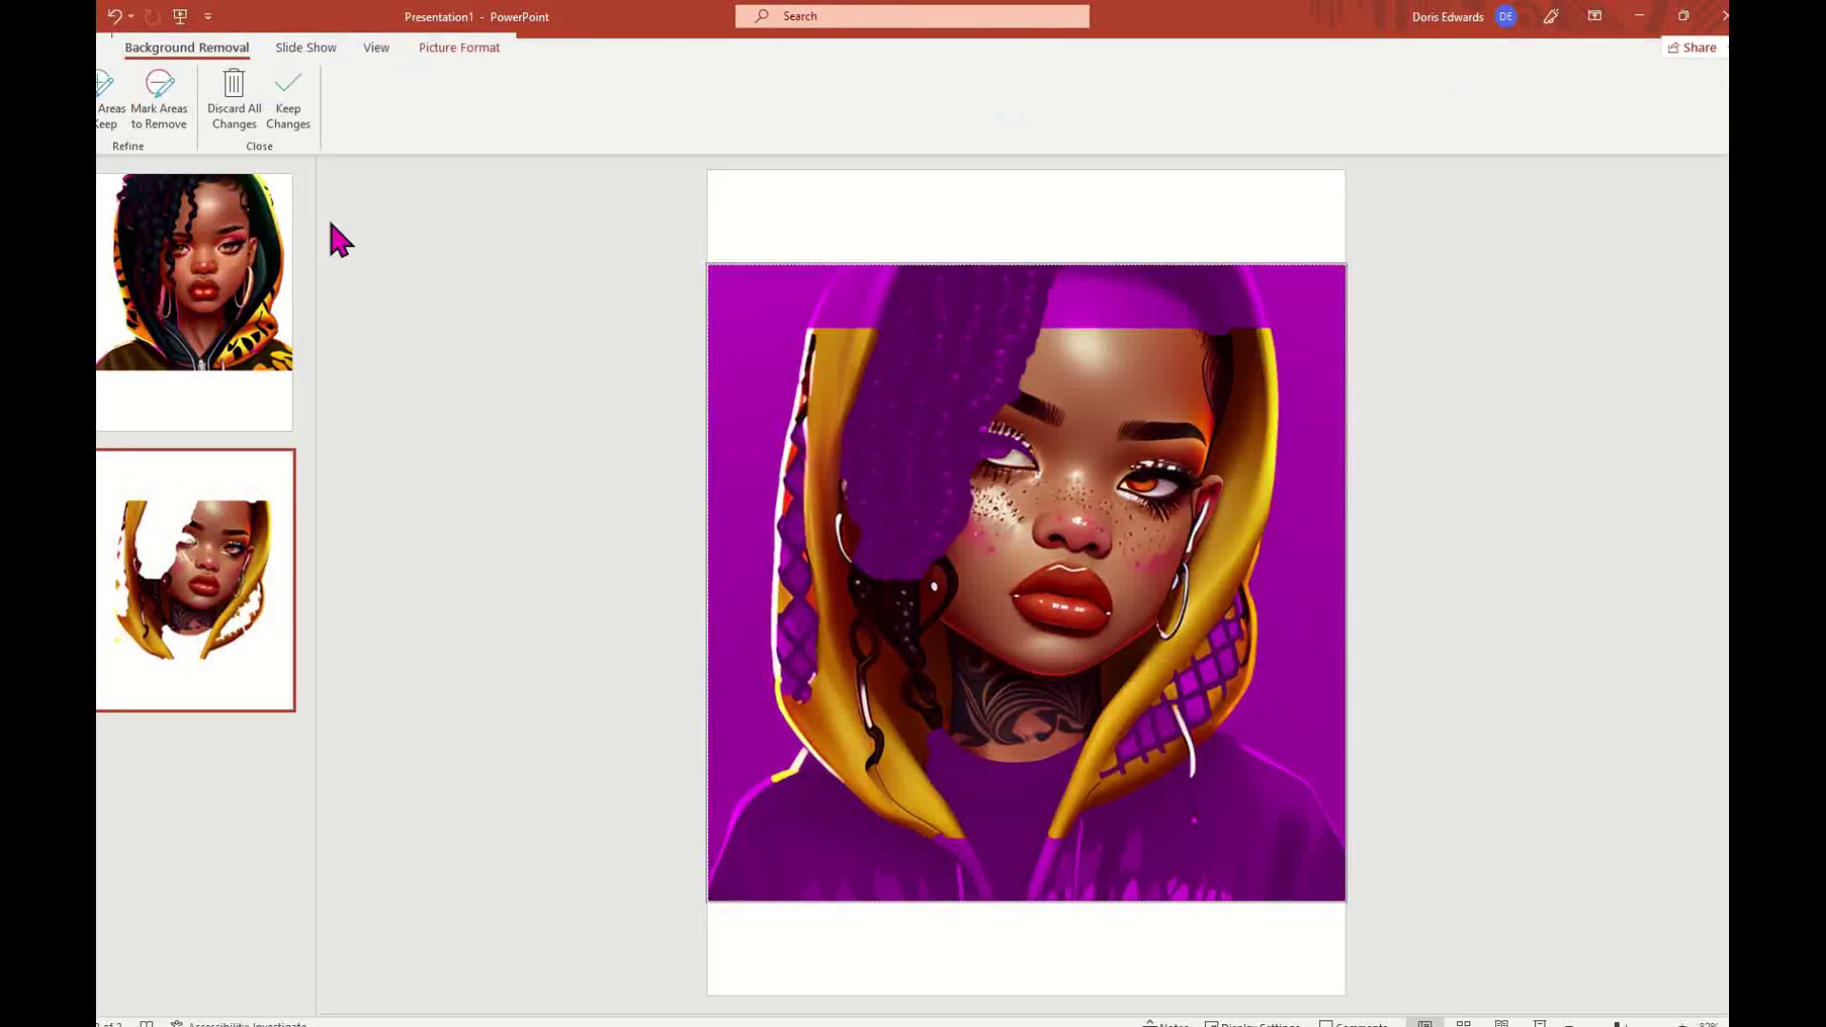
left_click(111, 104)
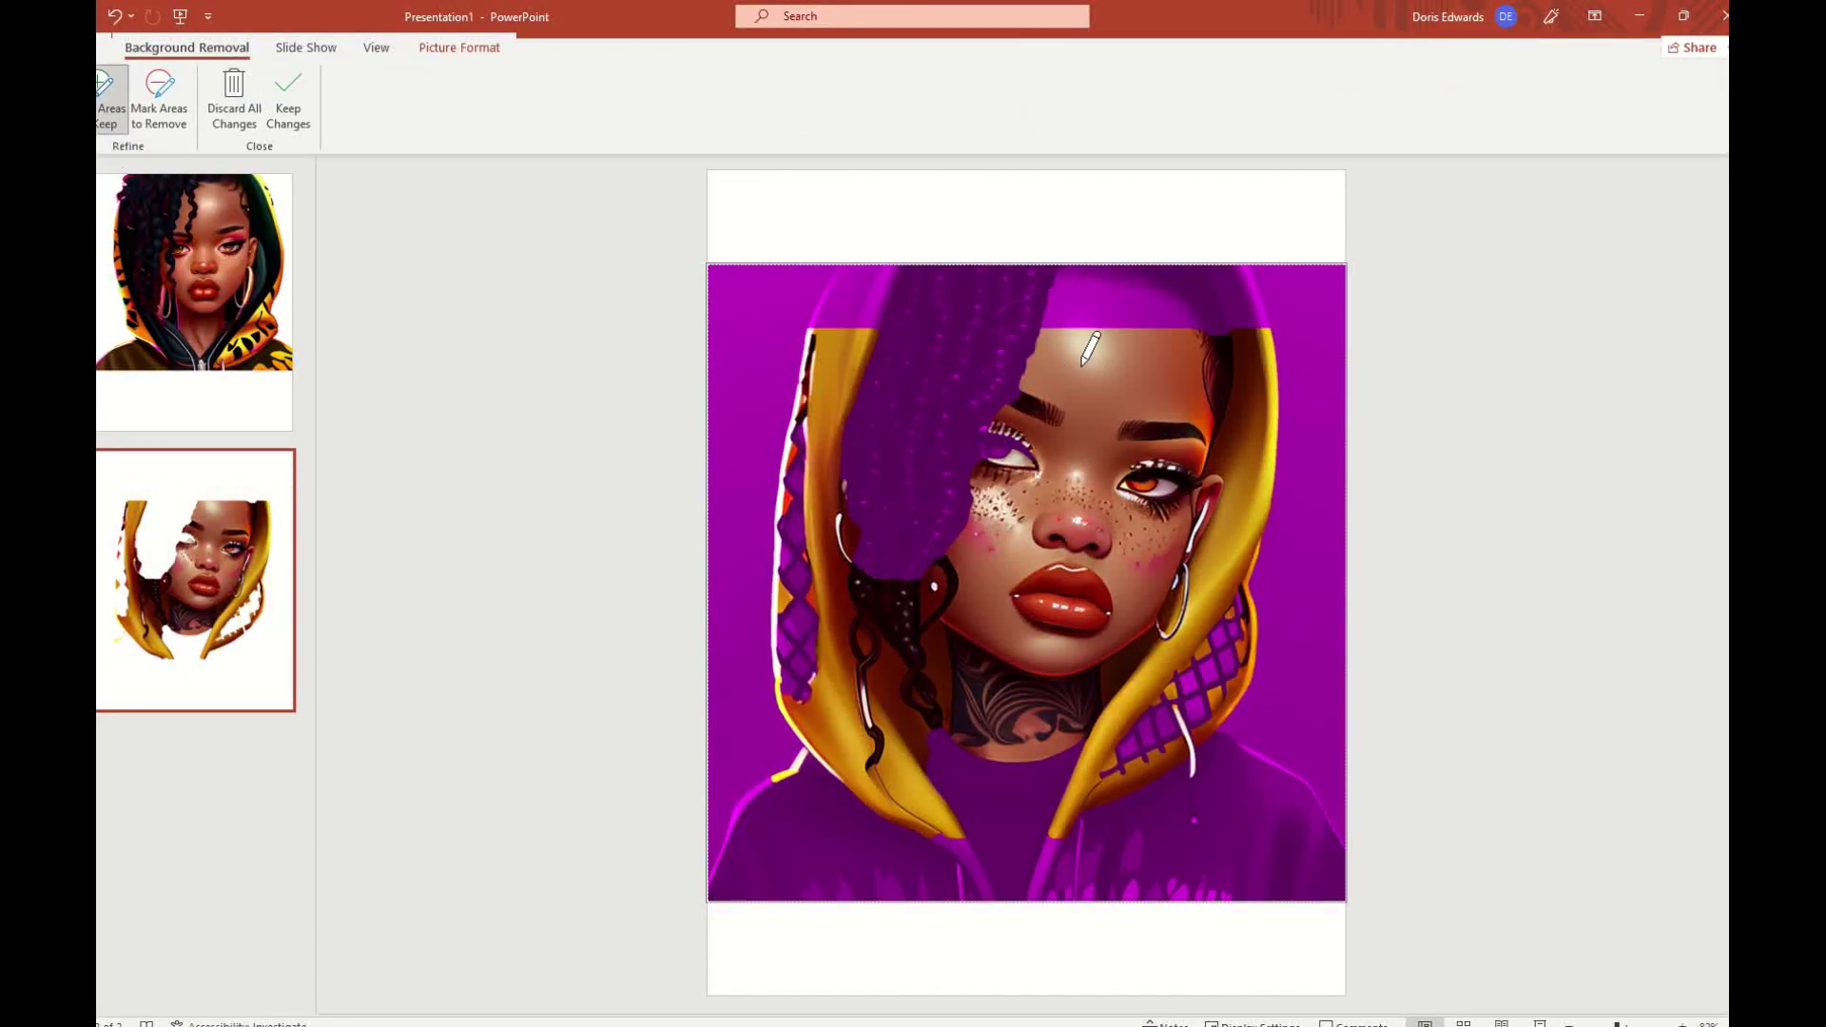
mouse_move(865, 281)
left_mouse_down()
mouse_move(880, 346)
mouse_move(966, 294)
mouse_move(1179, 345)
mouse_move(1236, 286)
mouse_move(1261, 329)
left_mouse_up()
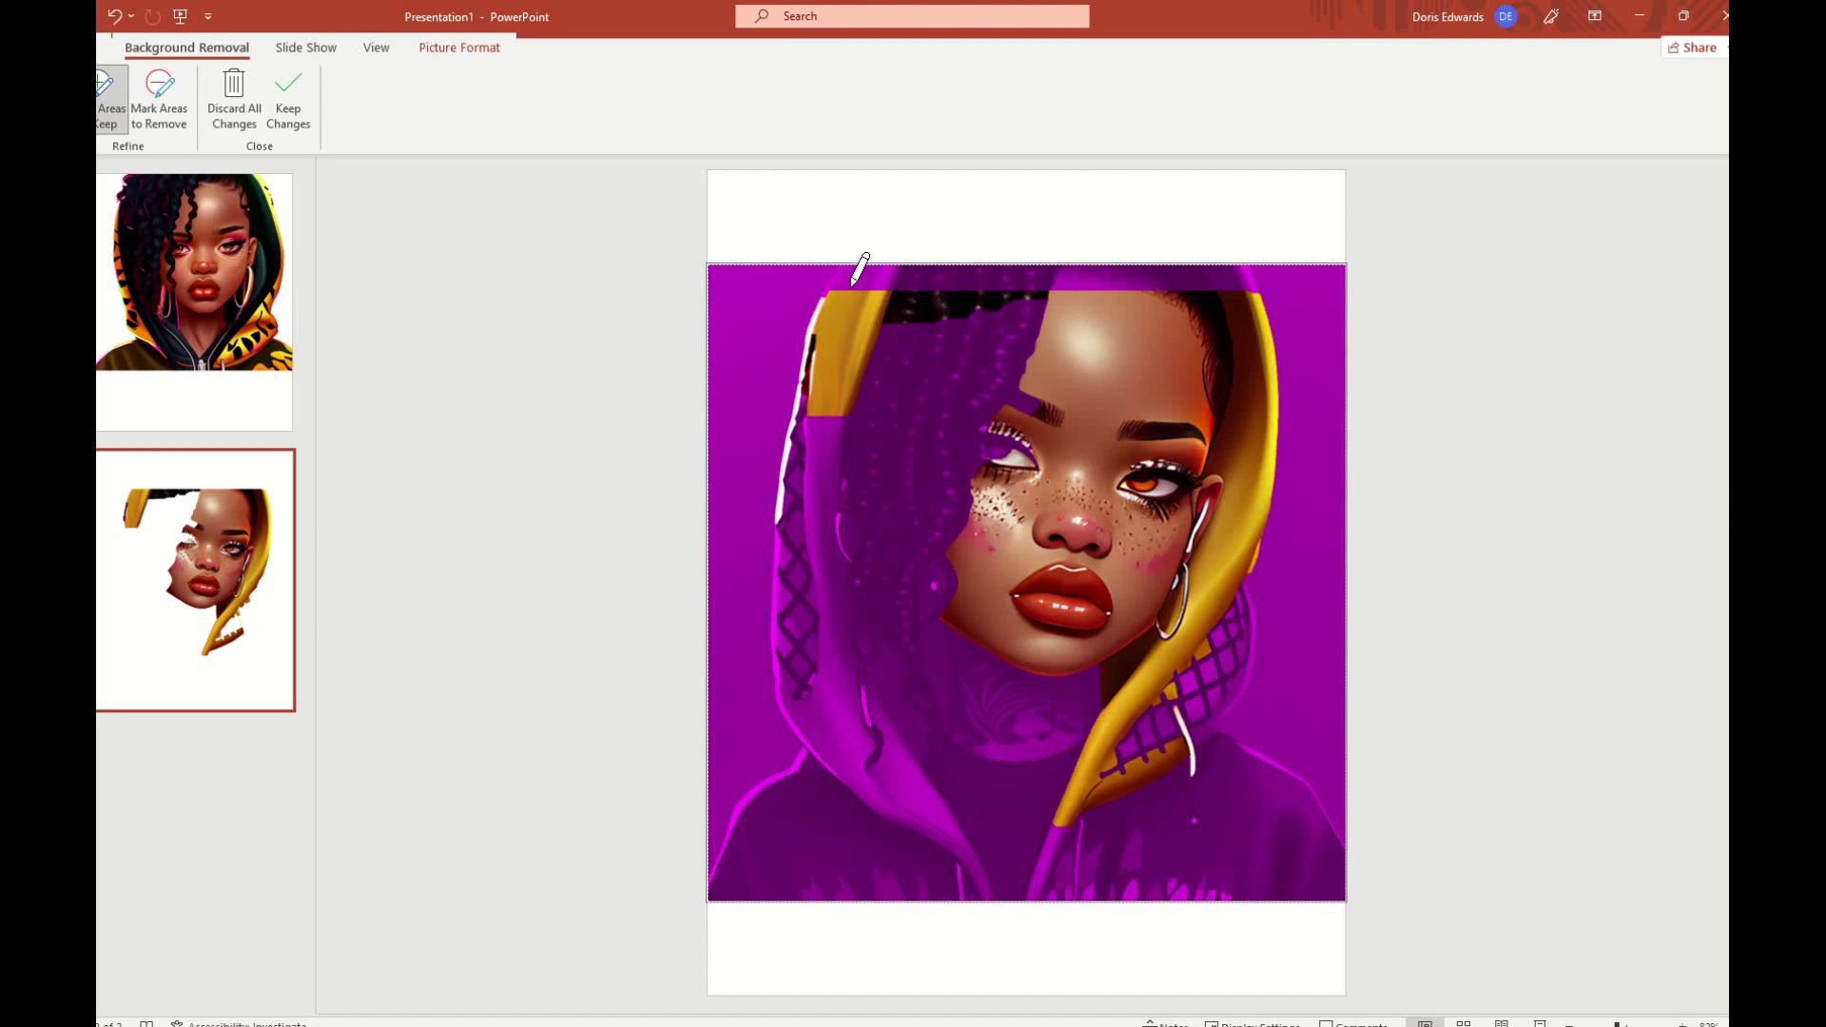
mouse_move(813, 323)
left_mouse_down()
mouse_move(838, 284)
mouse_move(1239, 275)
left_mouse_up()
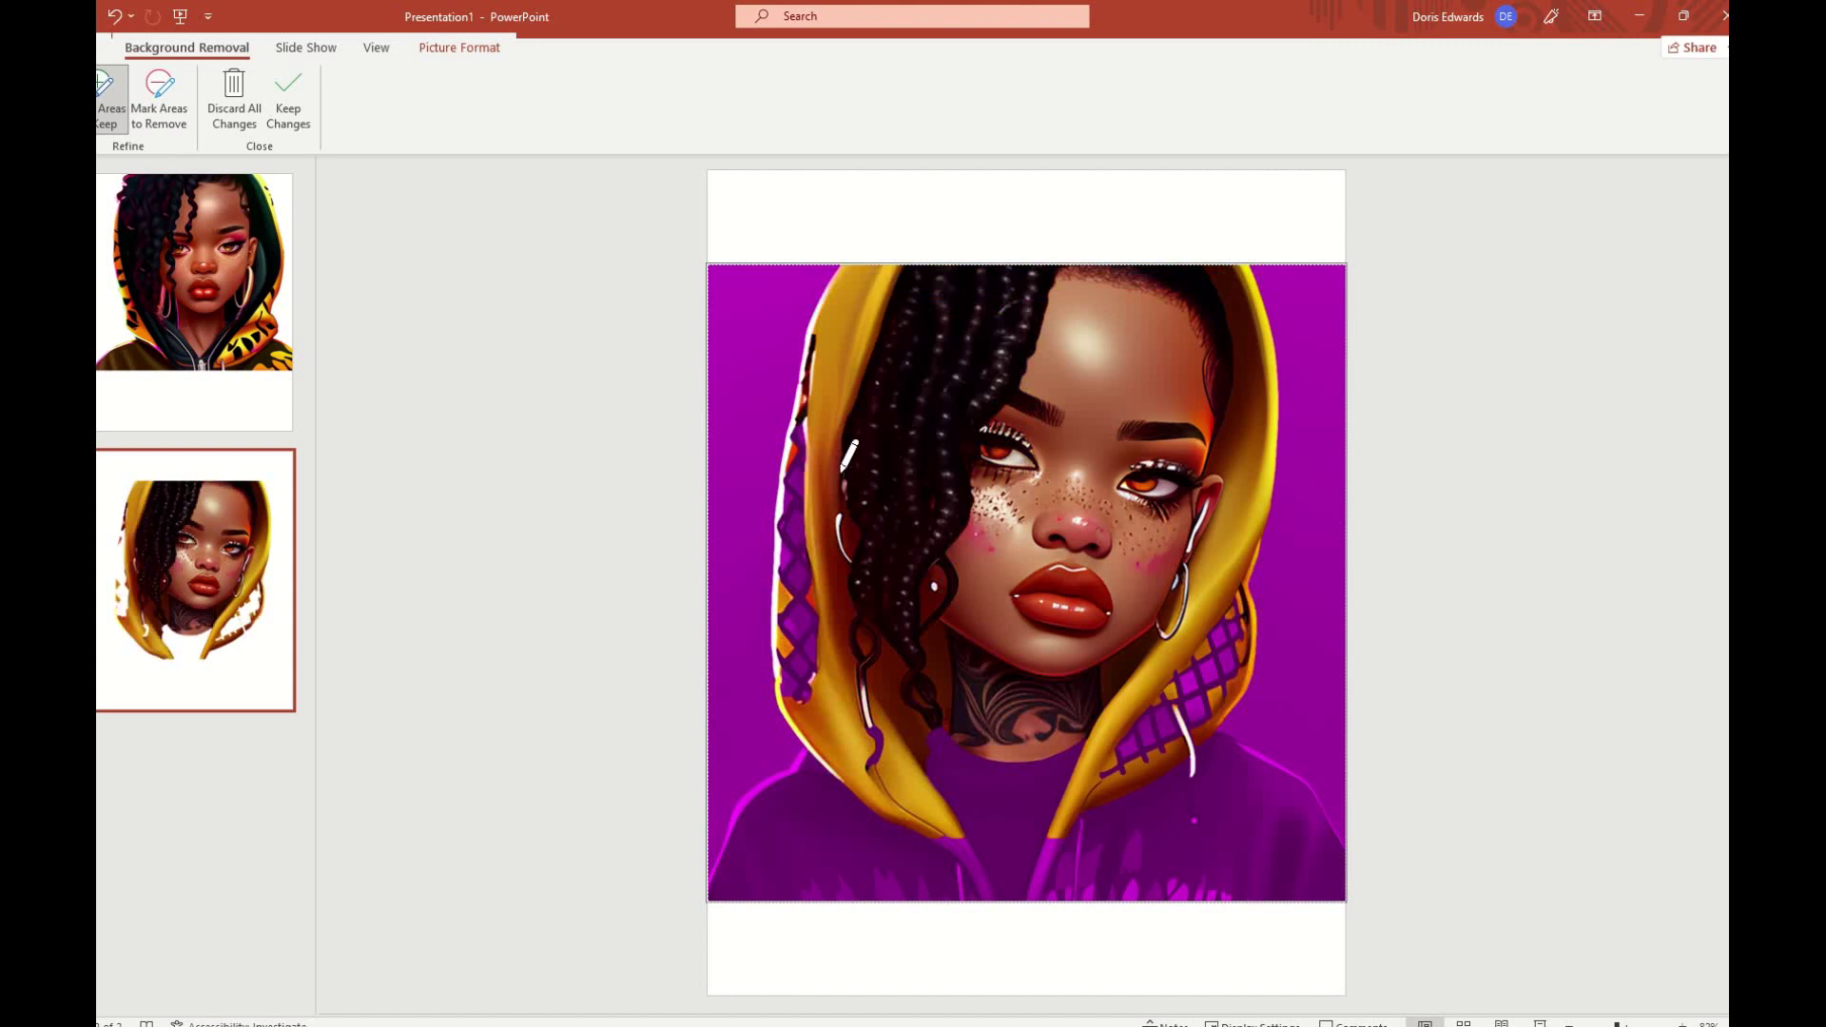
- Mark the hood's left lattice trim, the braids, the neck and the black sweatshirt as areas to keep
mouse_move(833, 421)
left_mouse_down()
mouse_move(799, 589)
mouse_move(823, 680)
left_mouse_up()
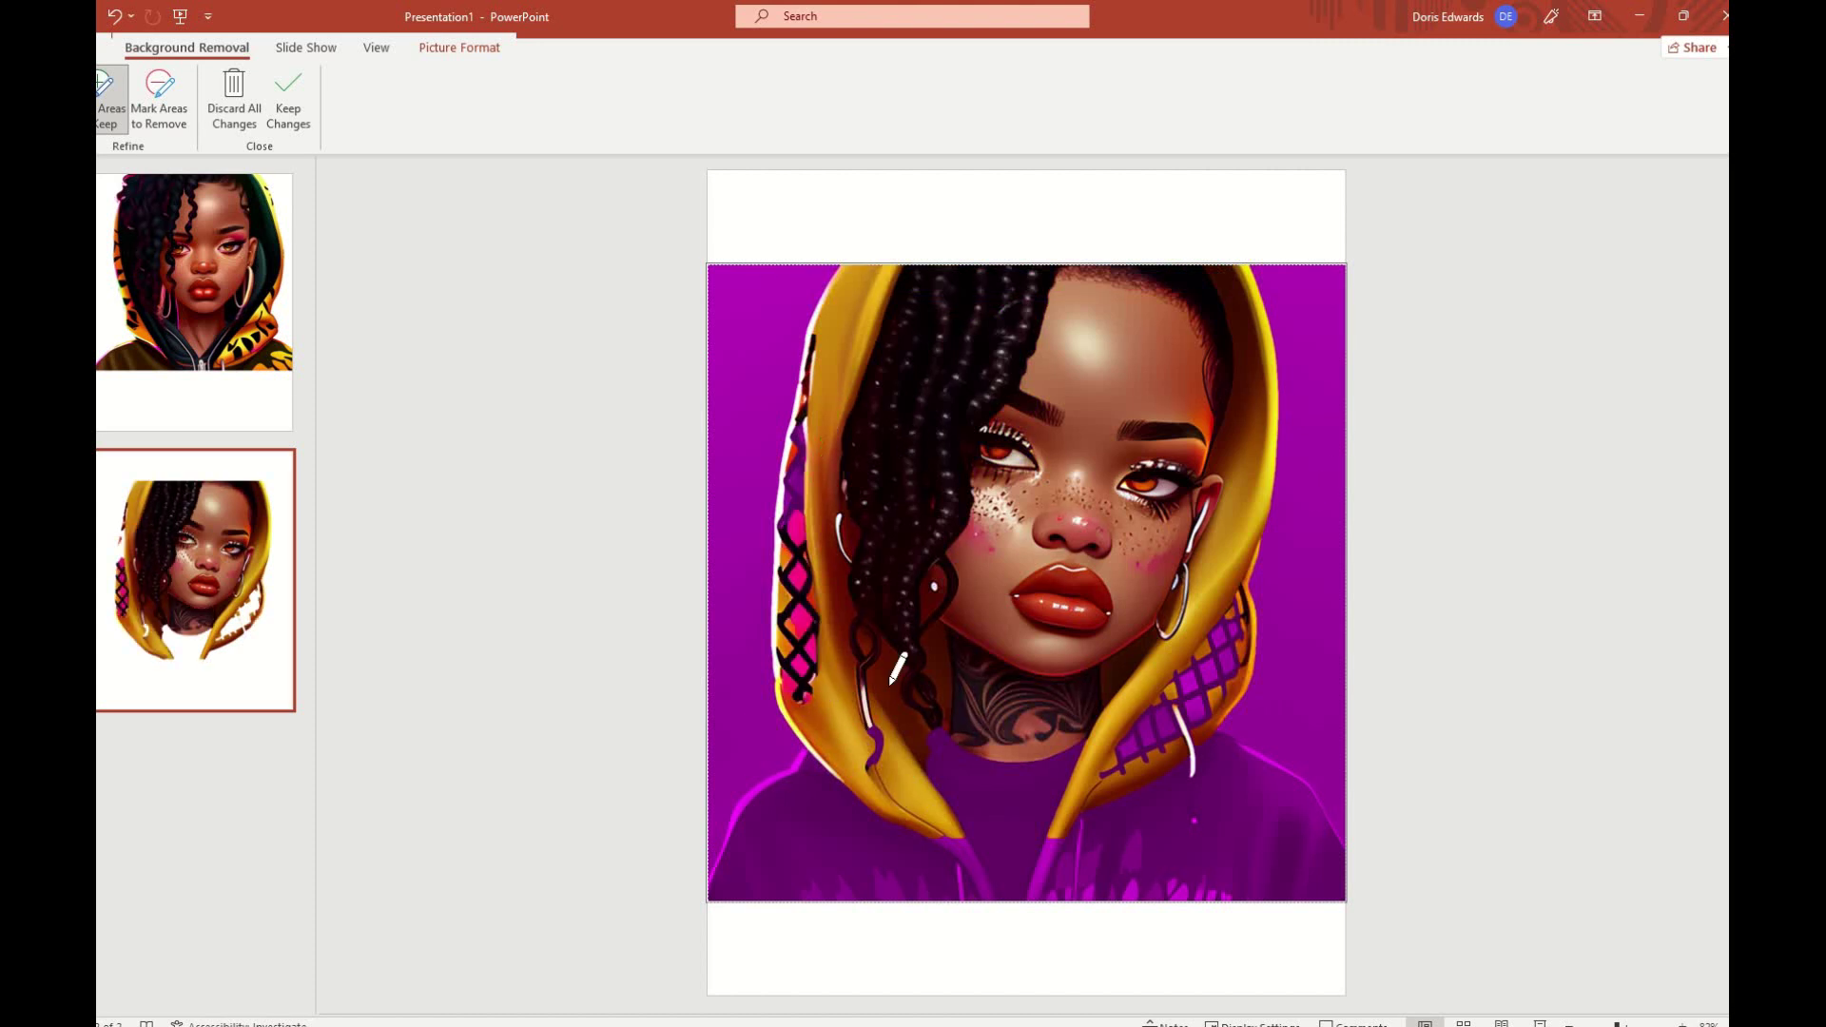
mouse_move(812, 335)
left_mouse_down()
mouse_move(770, 481)
mouse_move(783, 528)
left_mouse_up()
left_click_drag(940, 340, 991, 646)
left_click_drag(772, 845, 887, 865)
mouse_move(929, 850)
left_mouse_down()
mouse_move(1035, 824)
mouse_move(999, 695)
left_mouse_up()
mouse_move(1120, 671)
left_mouse_down()
mouse_move(1295, 837)
mouse_move(1137, 880)
mouse_move(760, 866)
left_mouse_up()
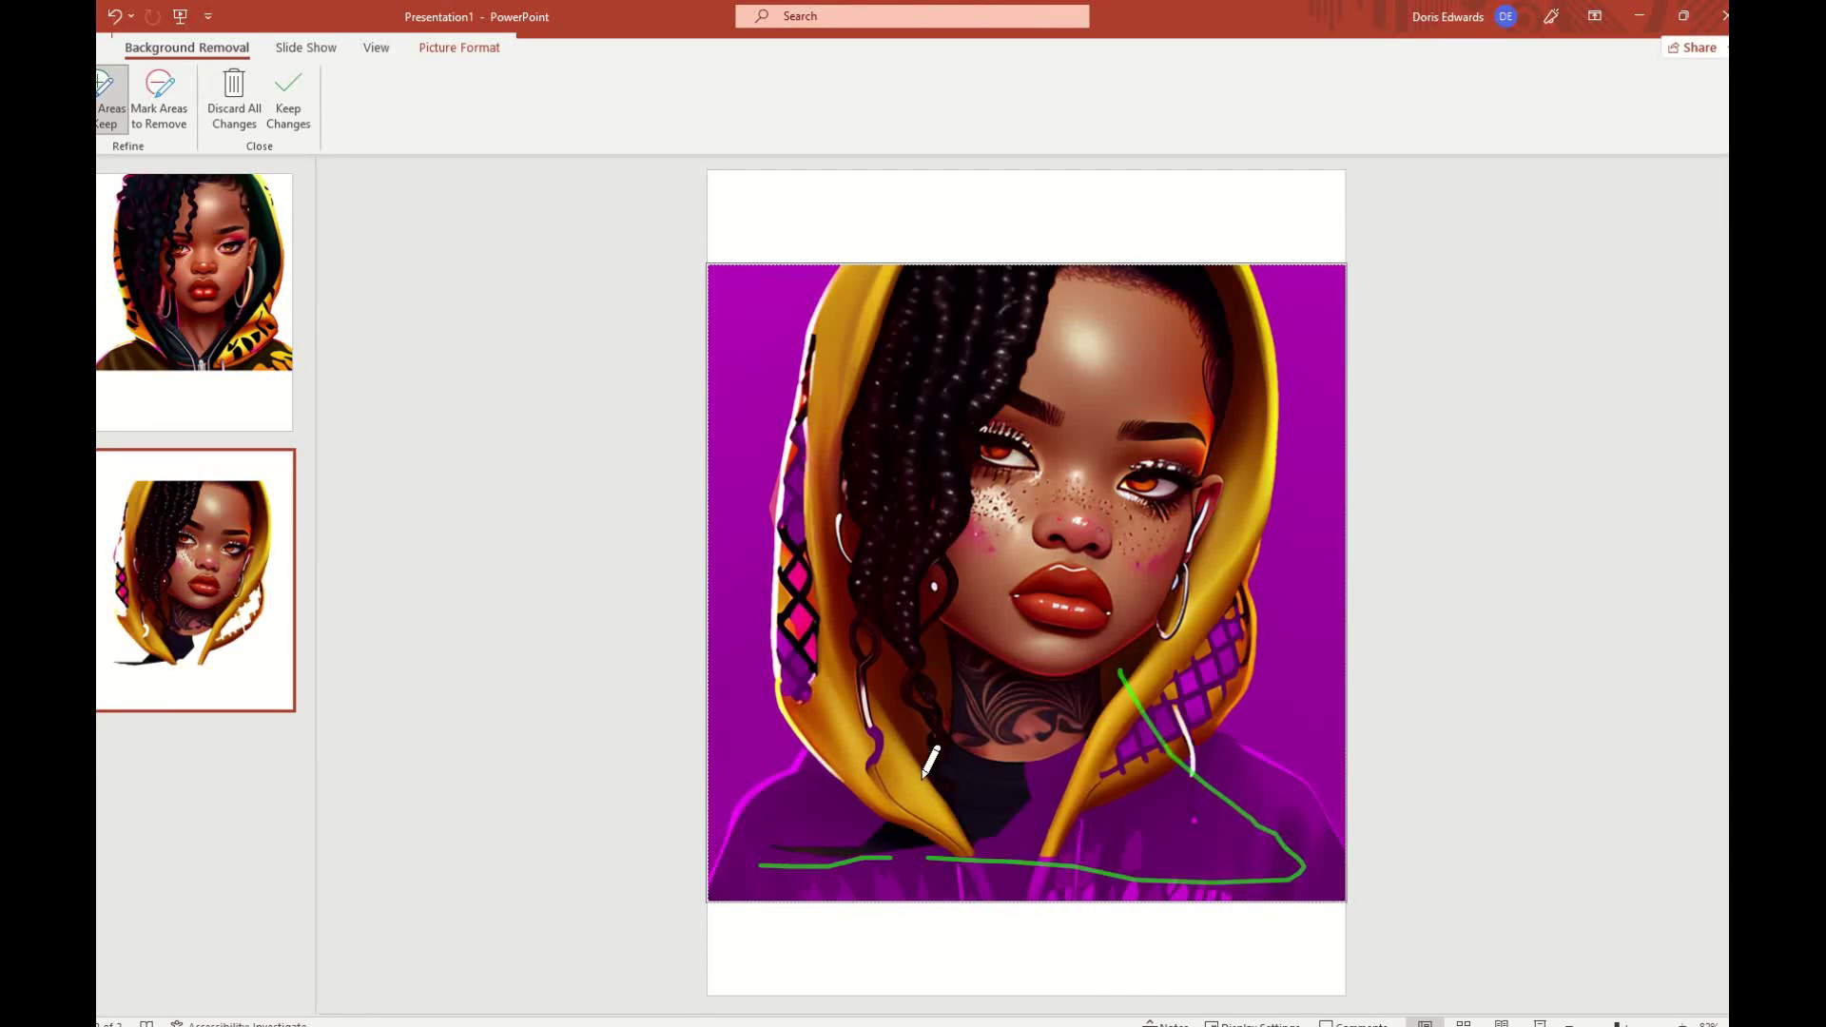
- Mark both shoulders, the sweatshirt's lower edge and the hood's right lattice panel as areas to keep, and apply the background removal
left_click_drag(820, 756, 758, 797)
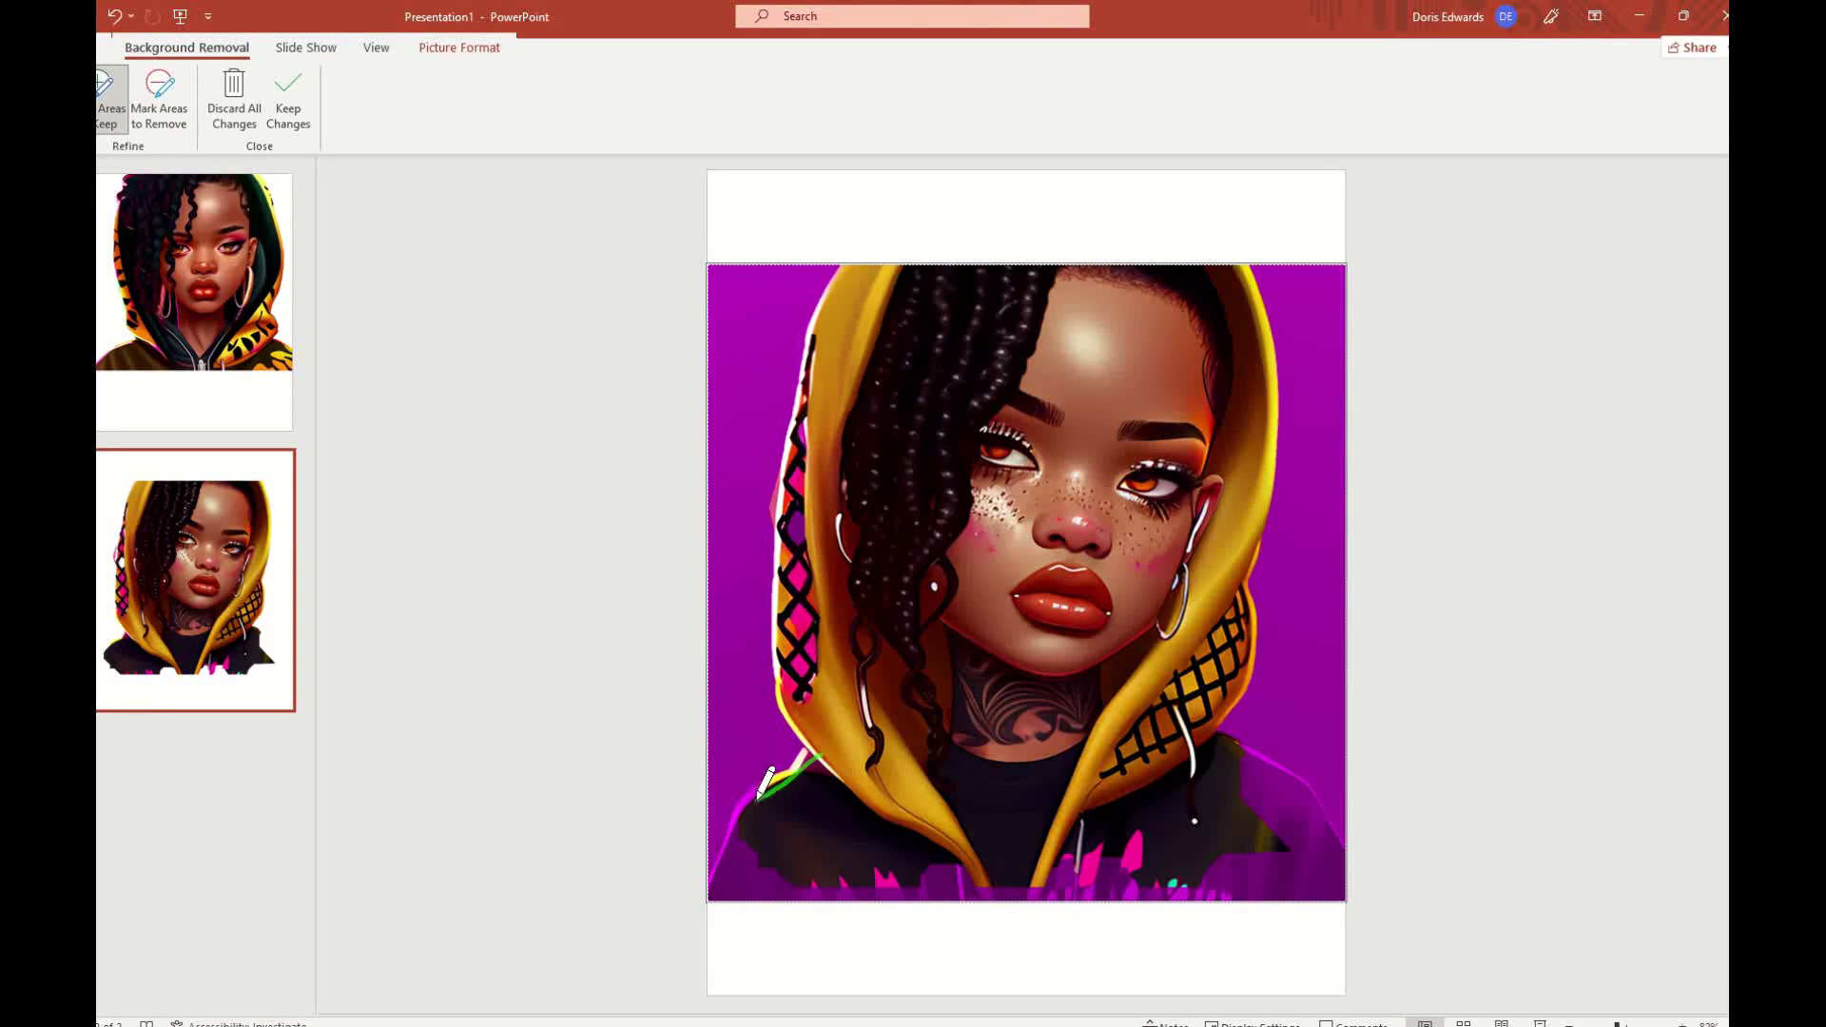
mouse_move(708, 894)
left_mouse_down()
mouse_move(1258, 894)
mouse_move(1320, 835)
mouse_move(1232, 752)
left_mouse_up()
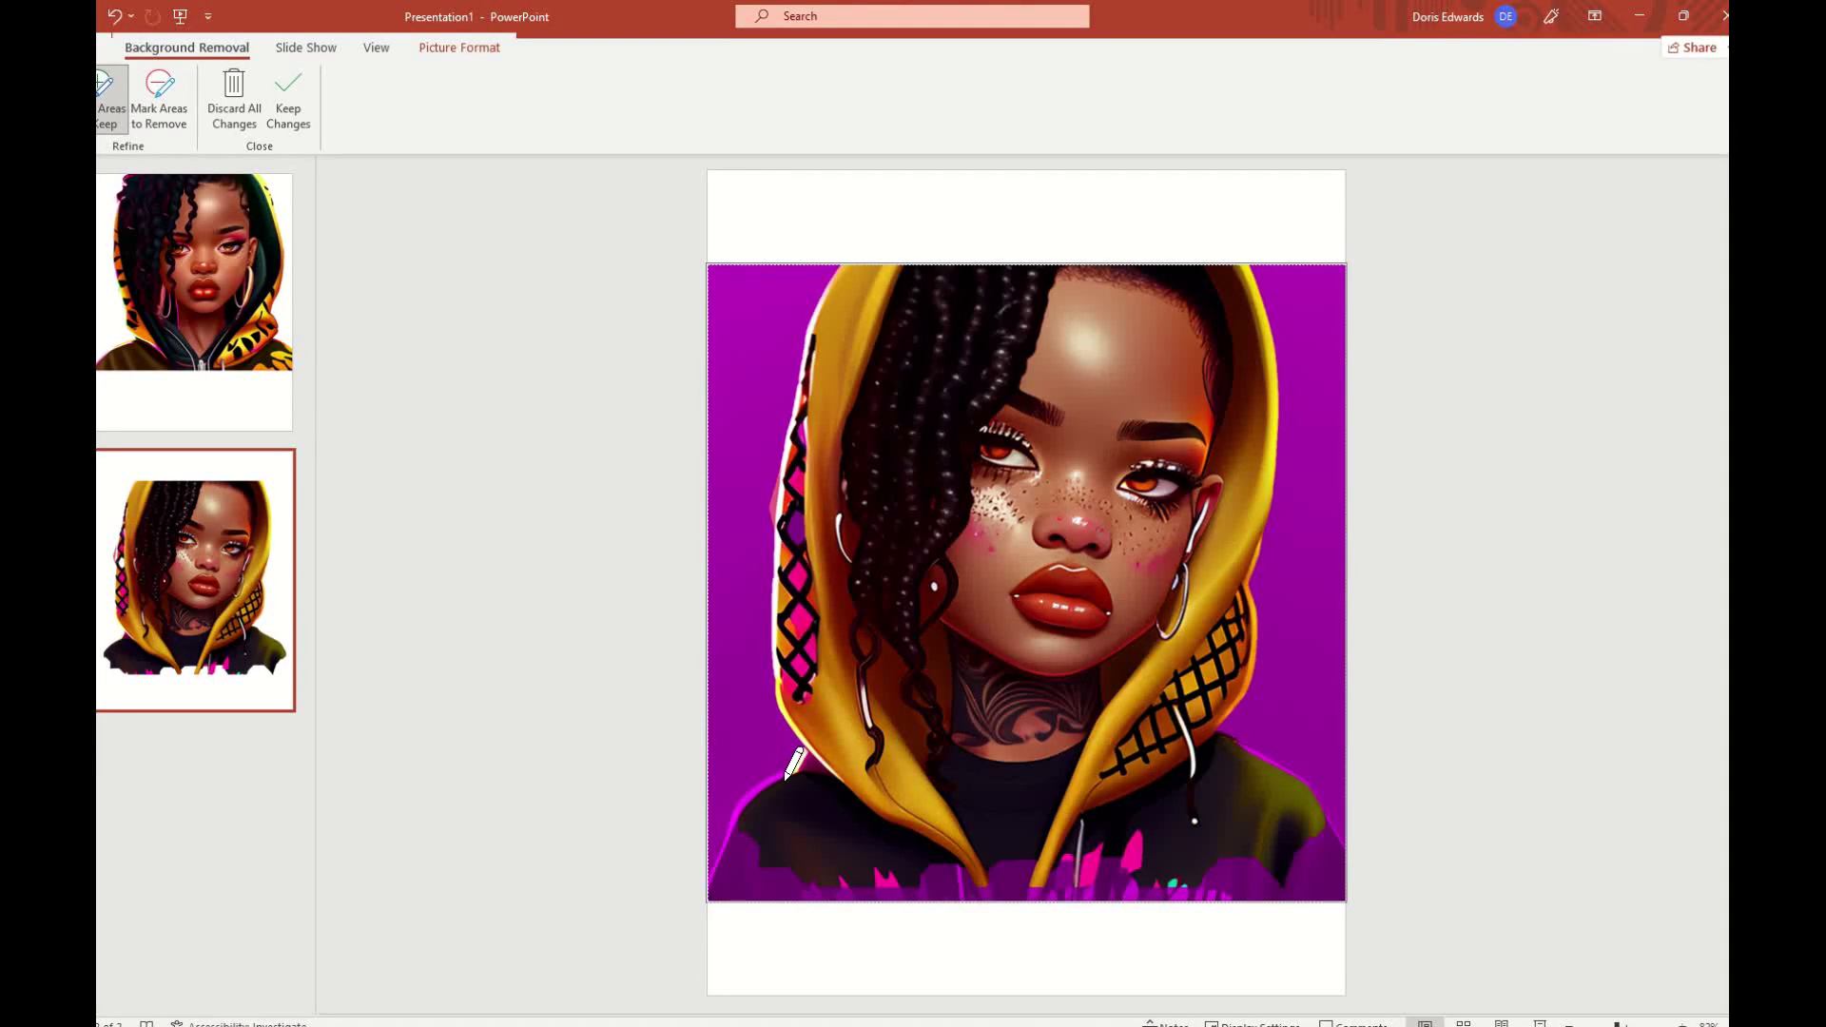
mouse_move(786, 779)
left_mouse_down()
mouse_move(743, 788)
mouse_move(784, 787)
mouse_move(737, 861)
mouse_move(841, 904)
mouse_move(780, 918)
left_mouse_up()
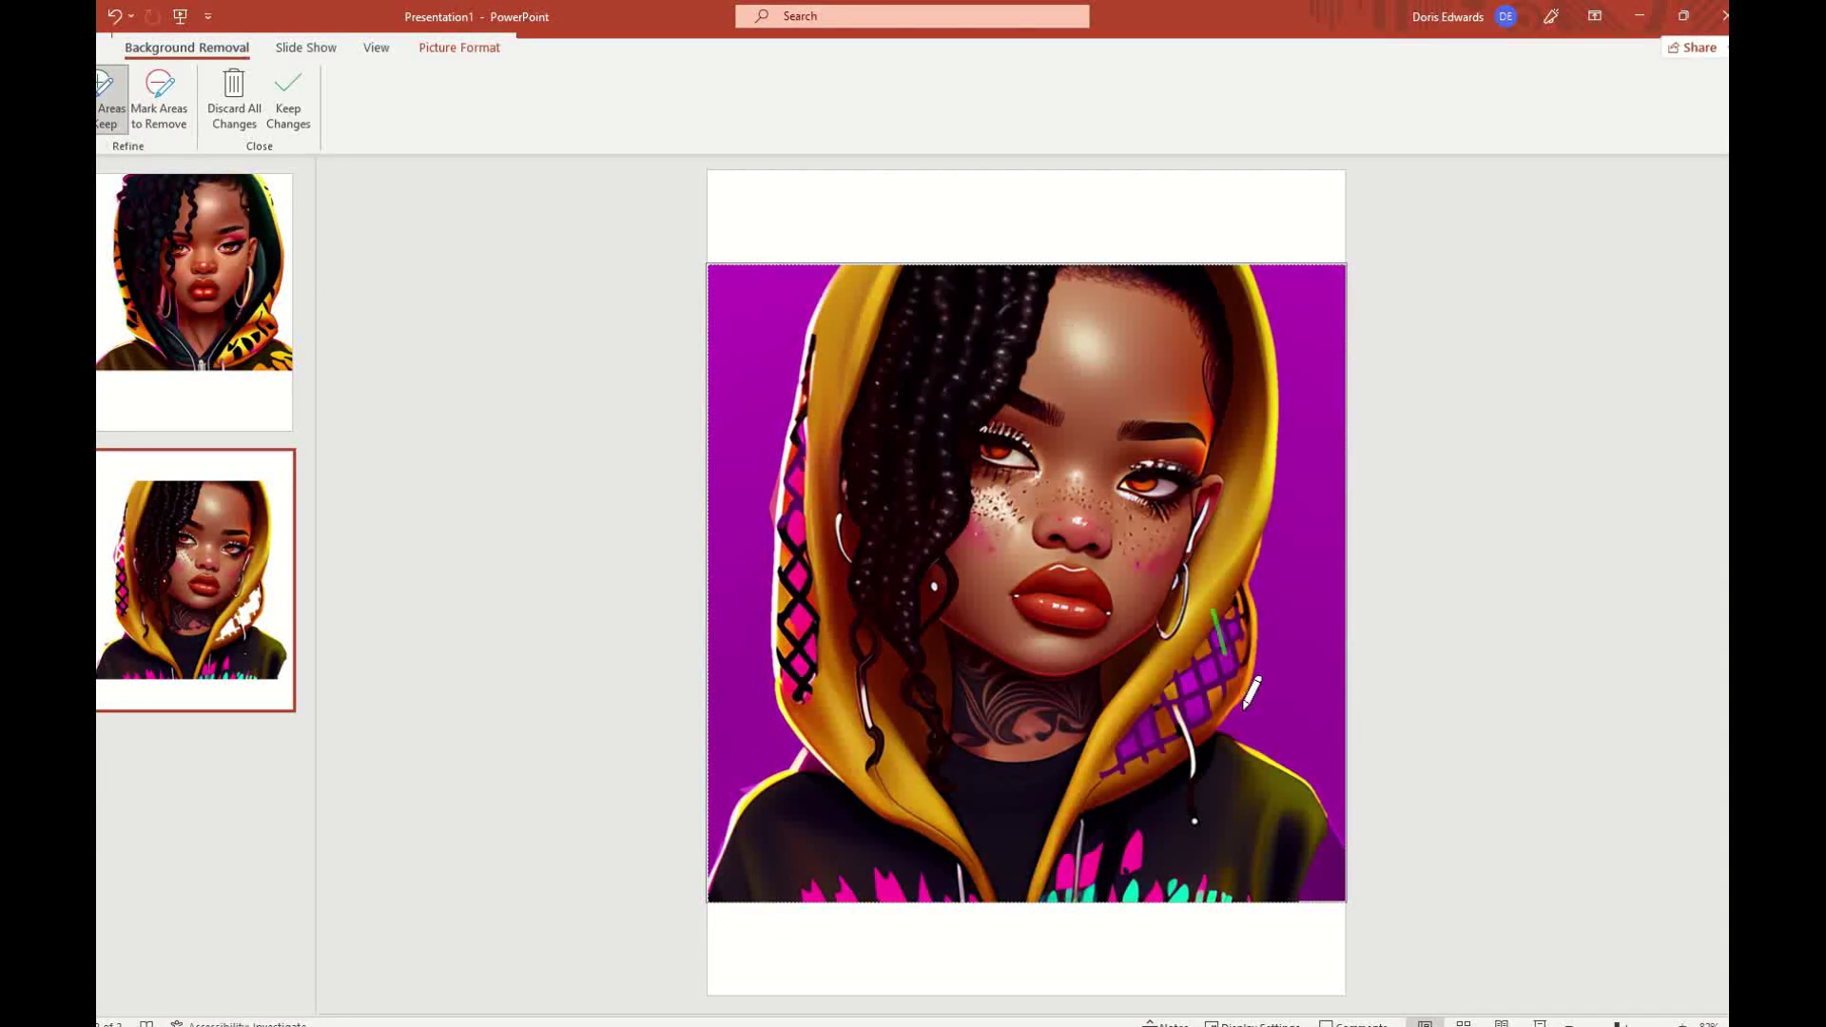
left_click_drag(1222, 635, 1102, 813)
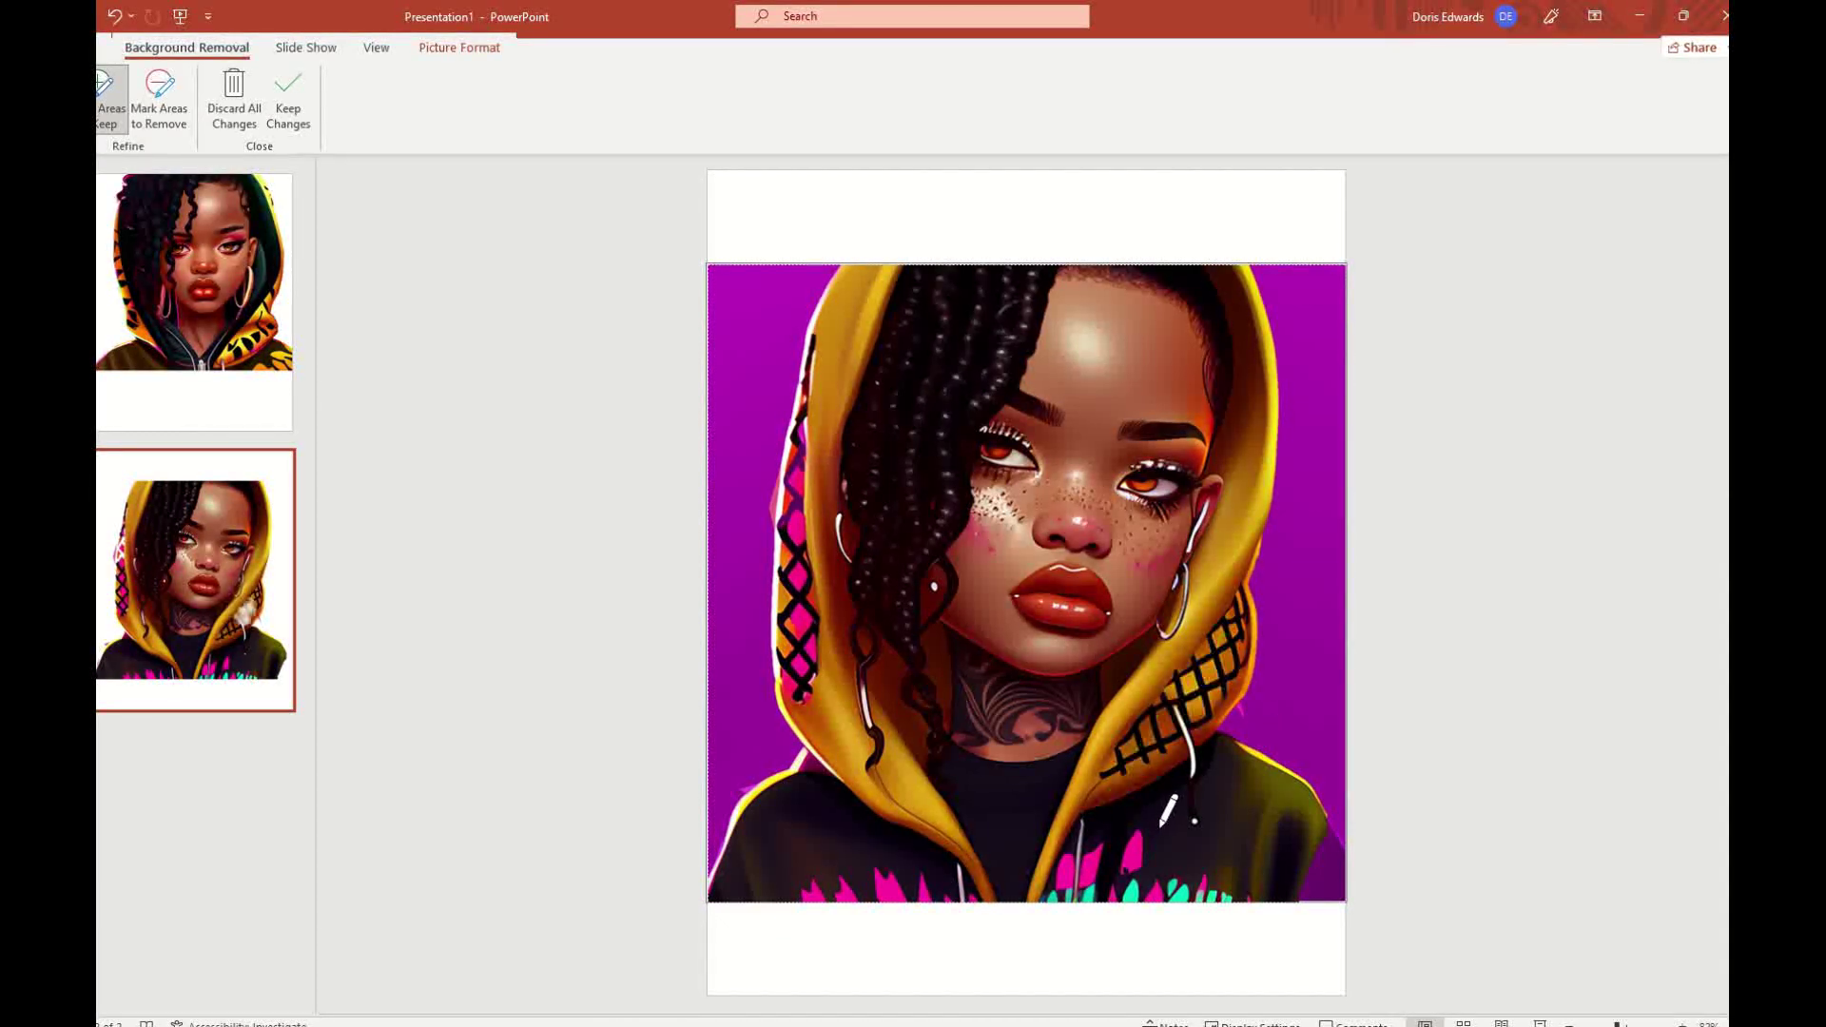
mouse_move(1200, 666)
left_mouse_down()
mouse_move(1286, 881)
mouse_move(1350, 881)
mouse_move(1351, 916)
left_mouse_up()
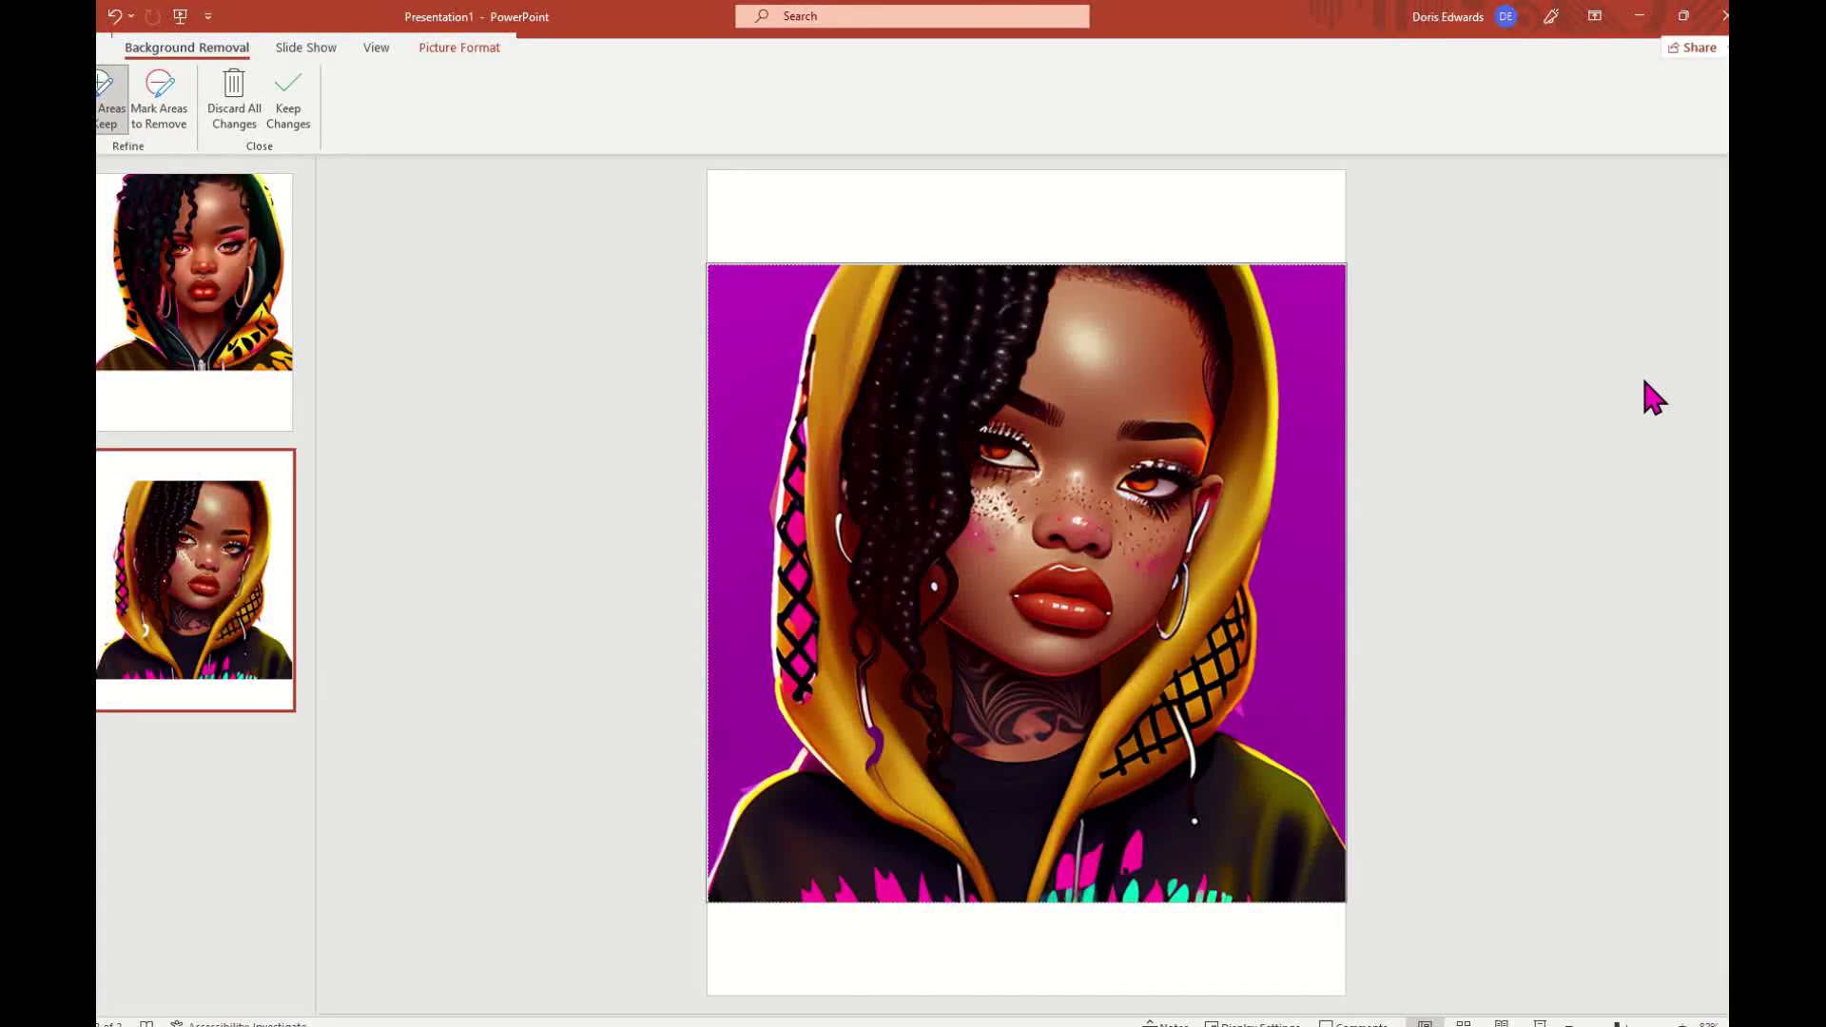
left_click(1536, 407)
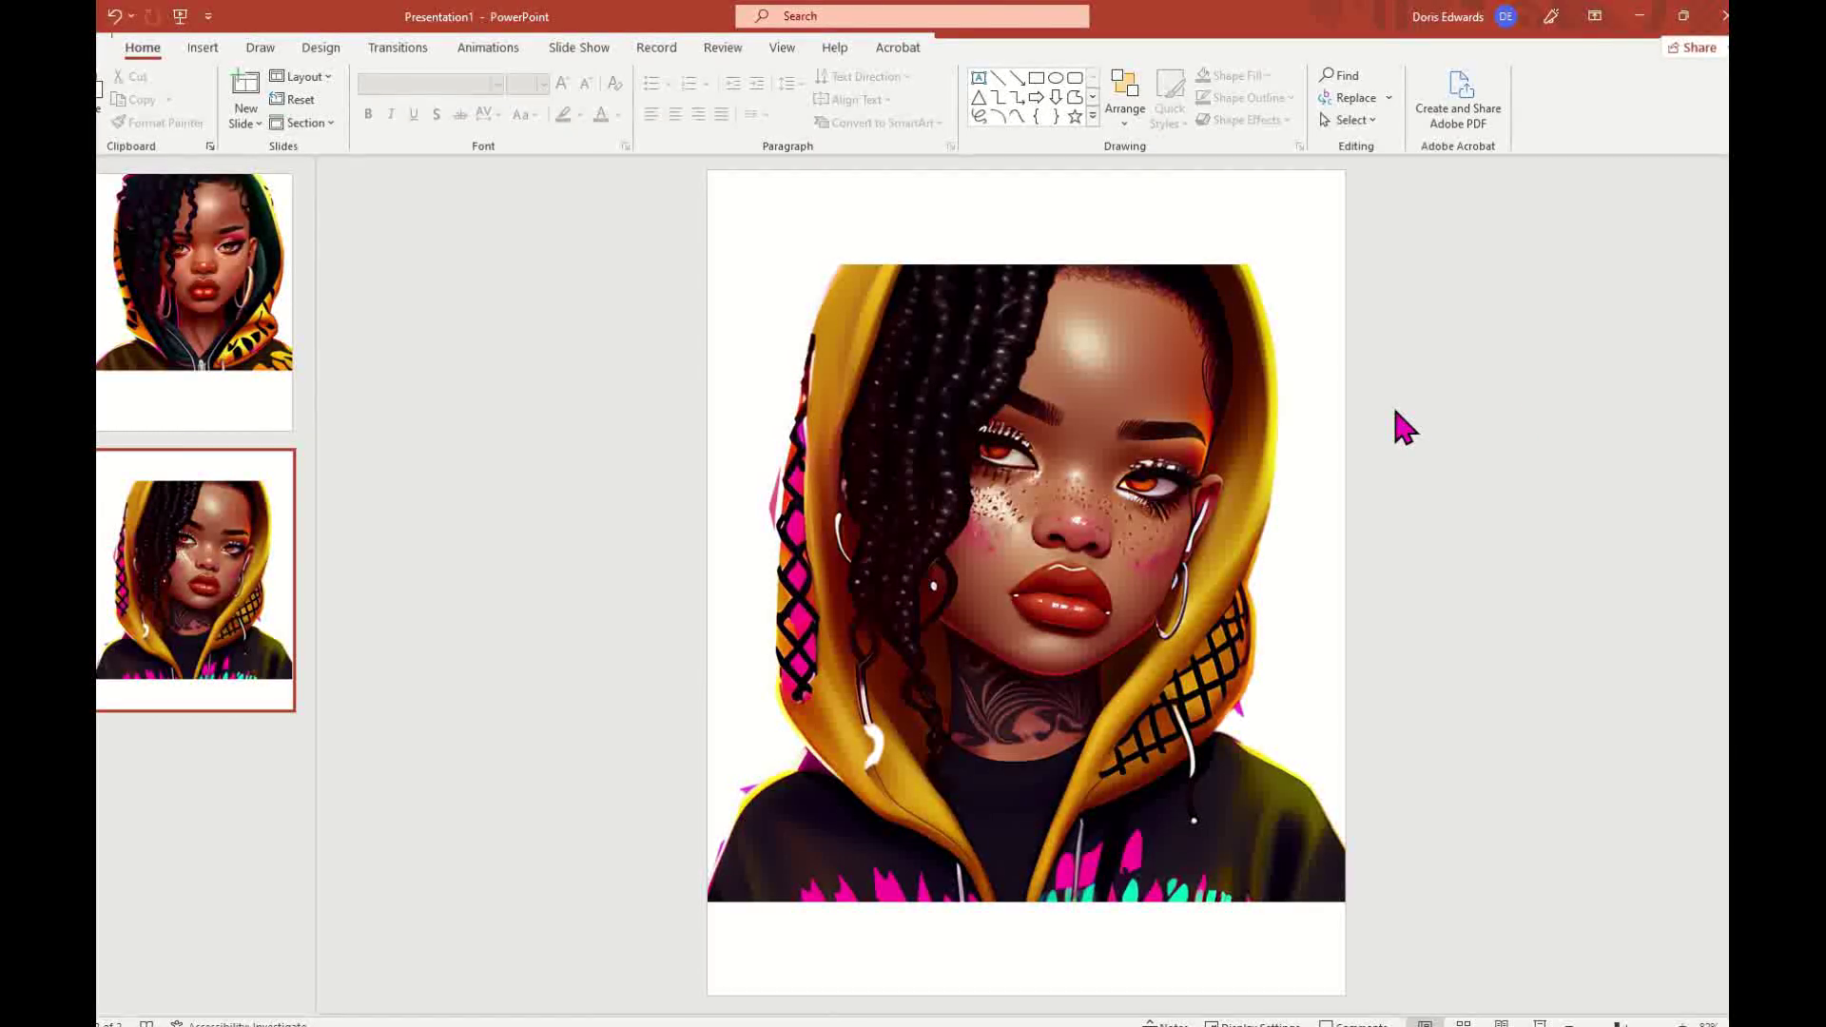
- Reopen background removal on the second portrait, mark the pink remnants beside the hood for removal, and apply it
double_click(924, 409)
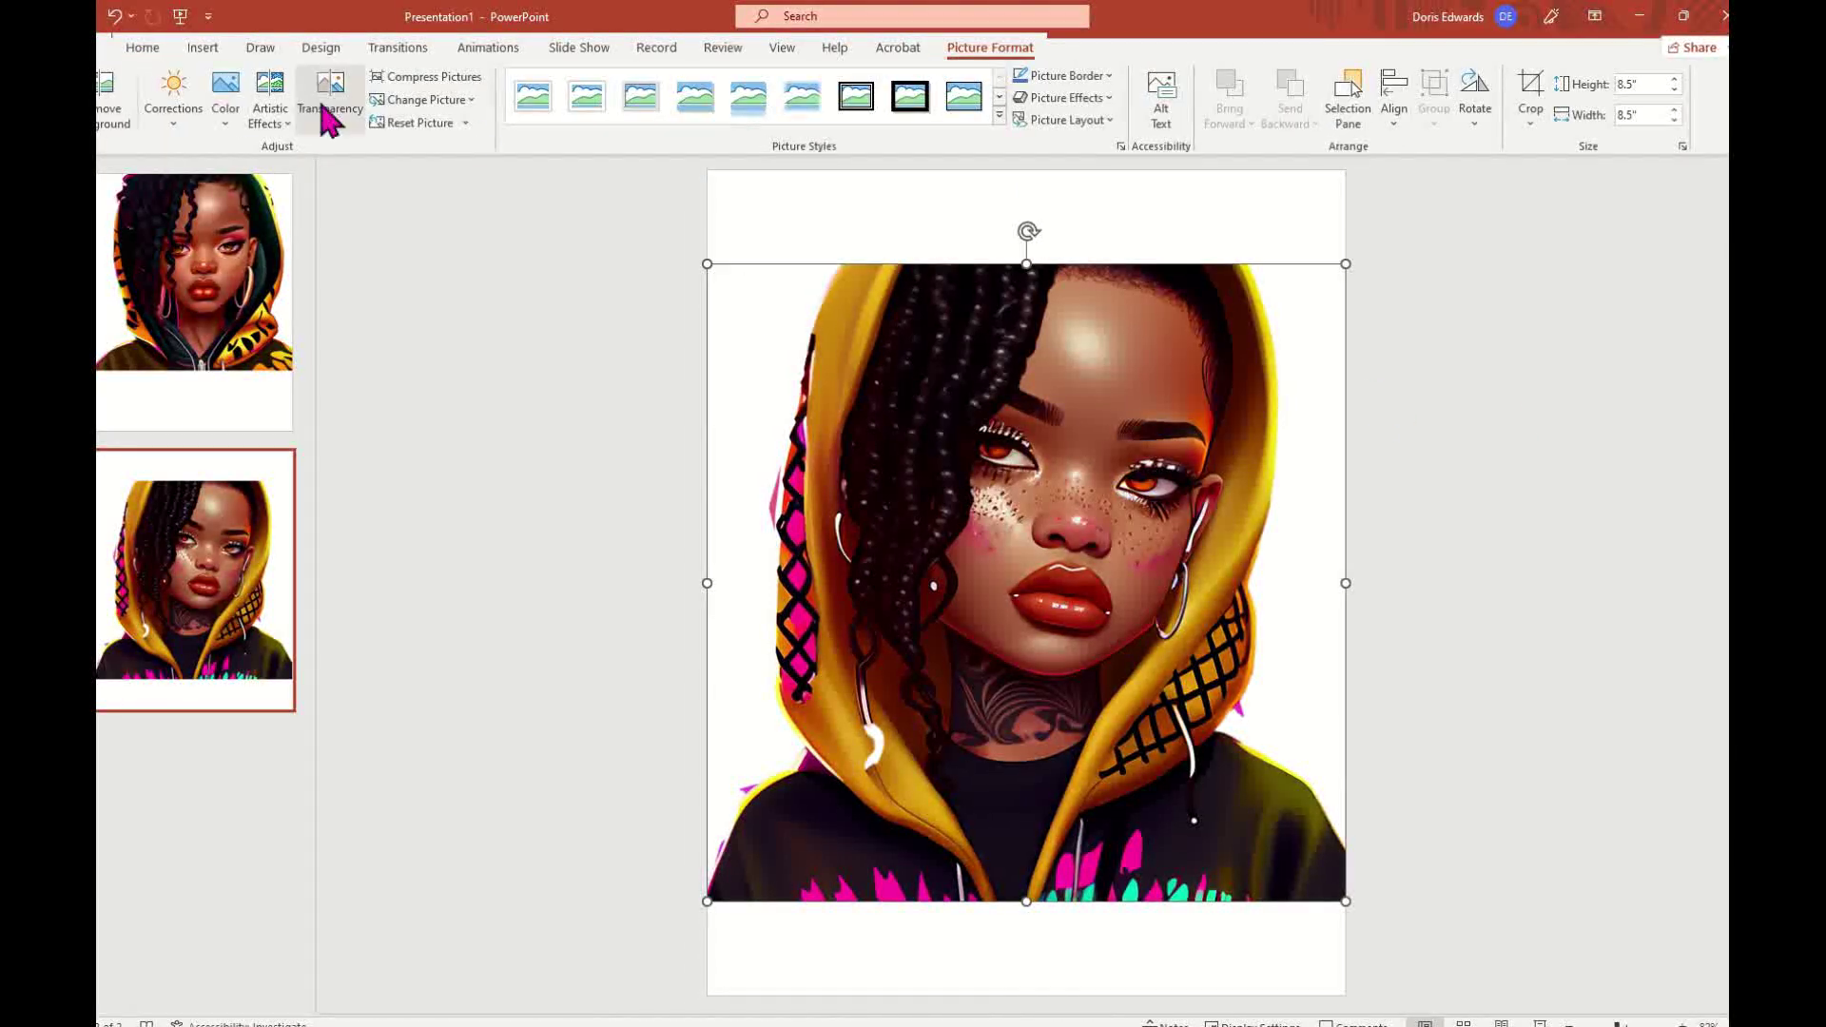
left_click(101, 133)
left_click(162, 132)
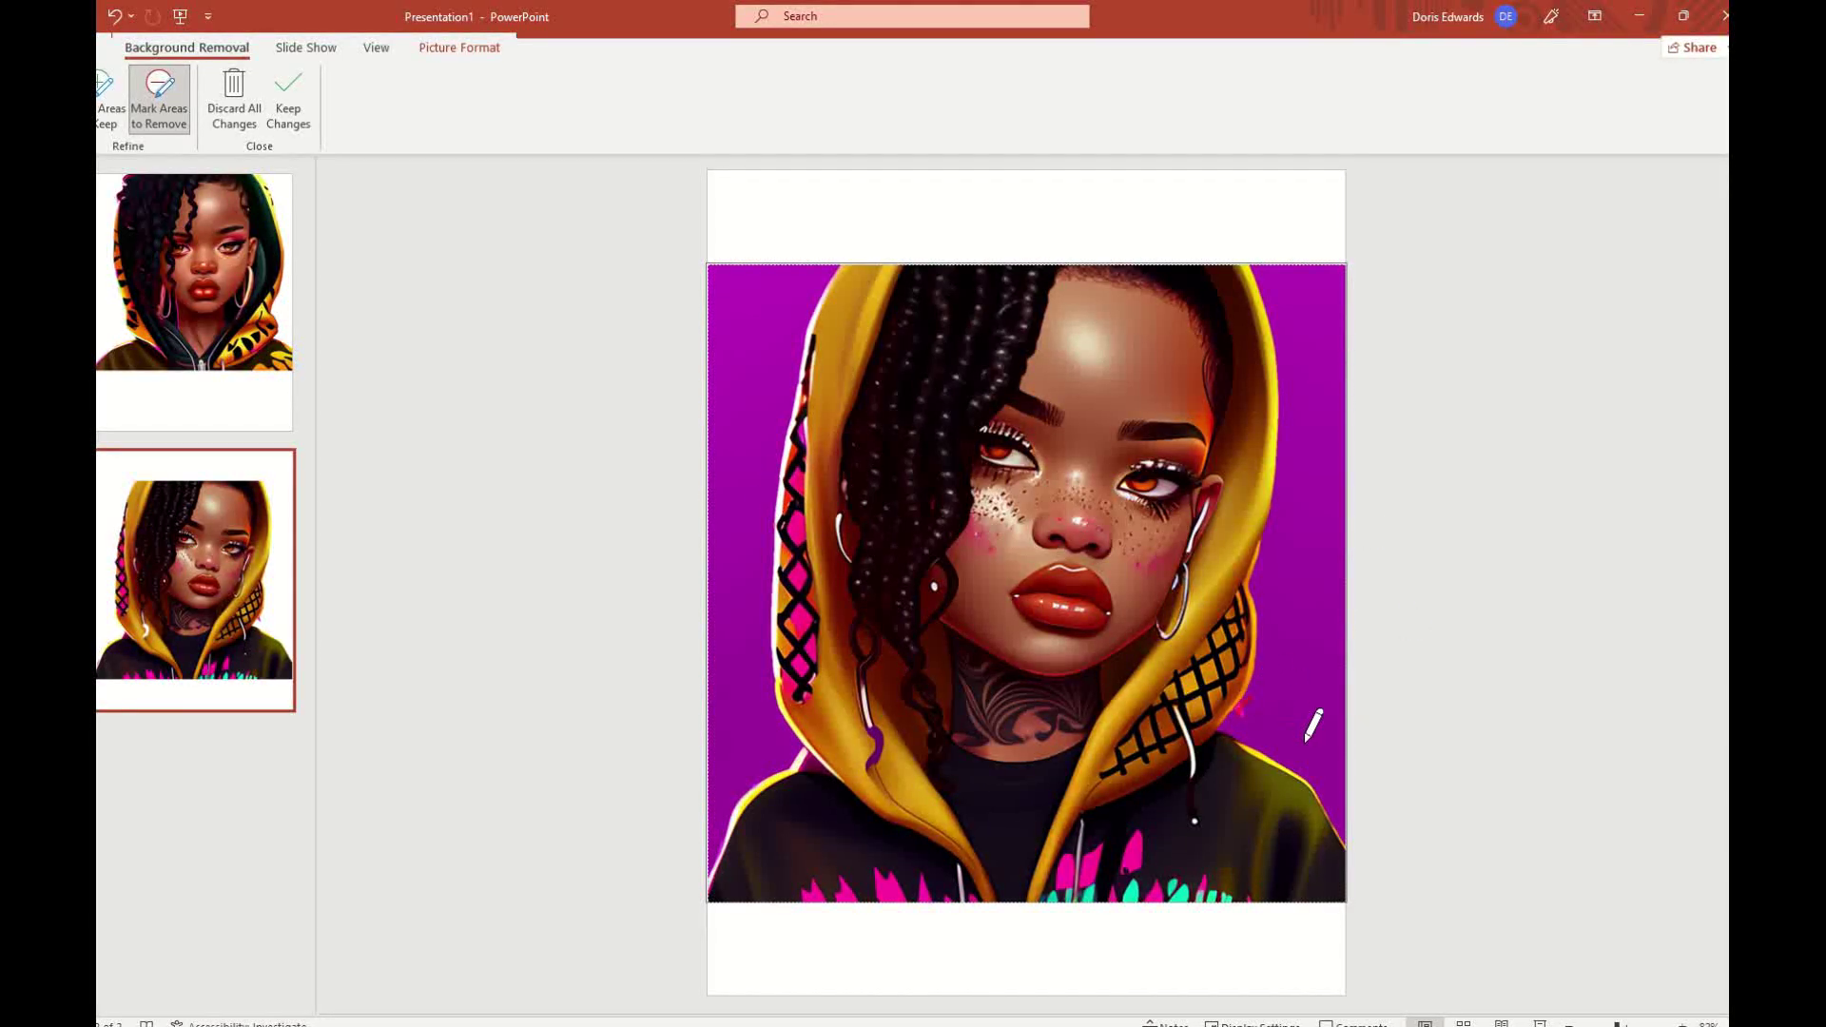
left_click(1488, 582)
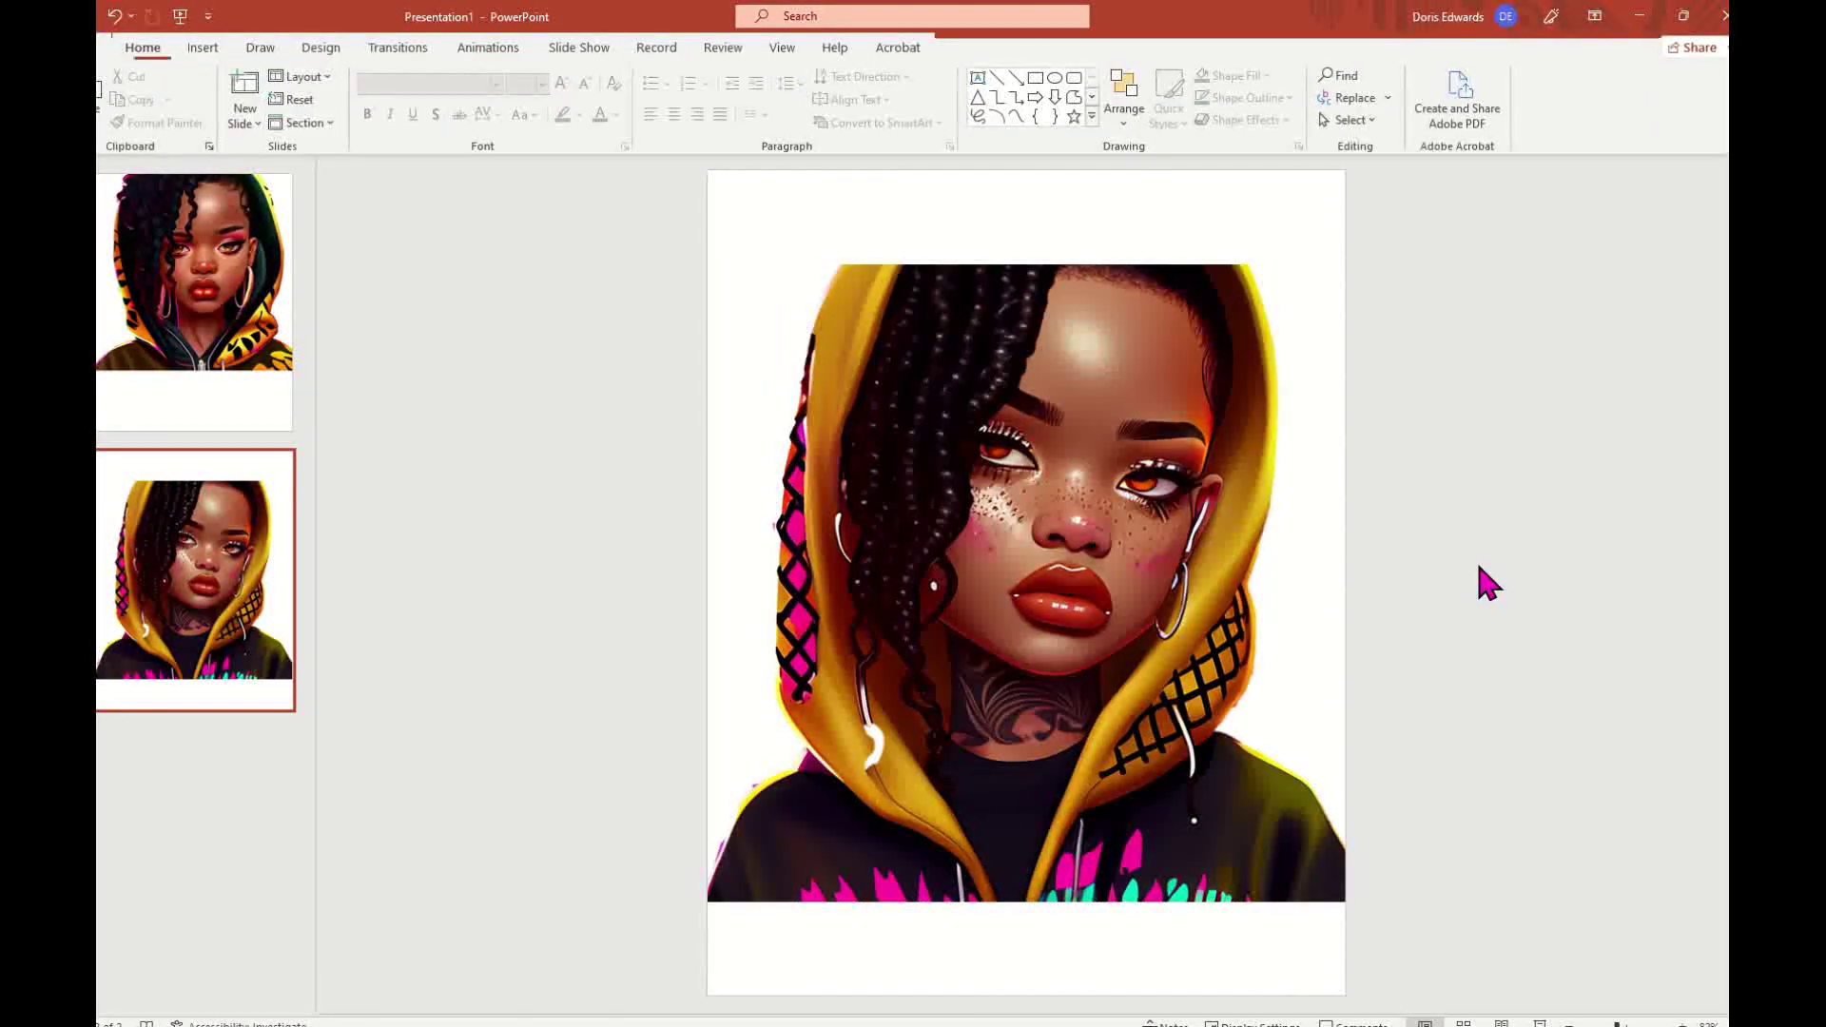
- Mark the end of the left braid as an area to keep, apply the removal, and move the second portrait up to the slide's top edge
left_click(1080, 476)
left_click(111, 119)
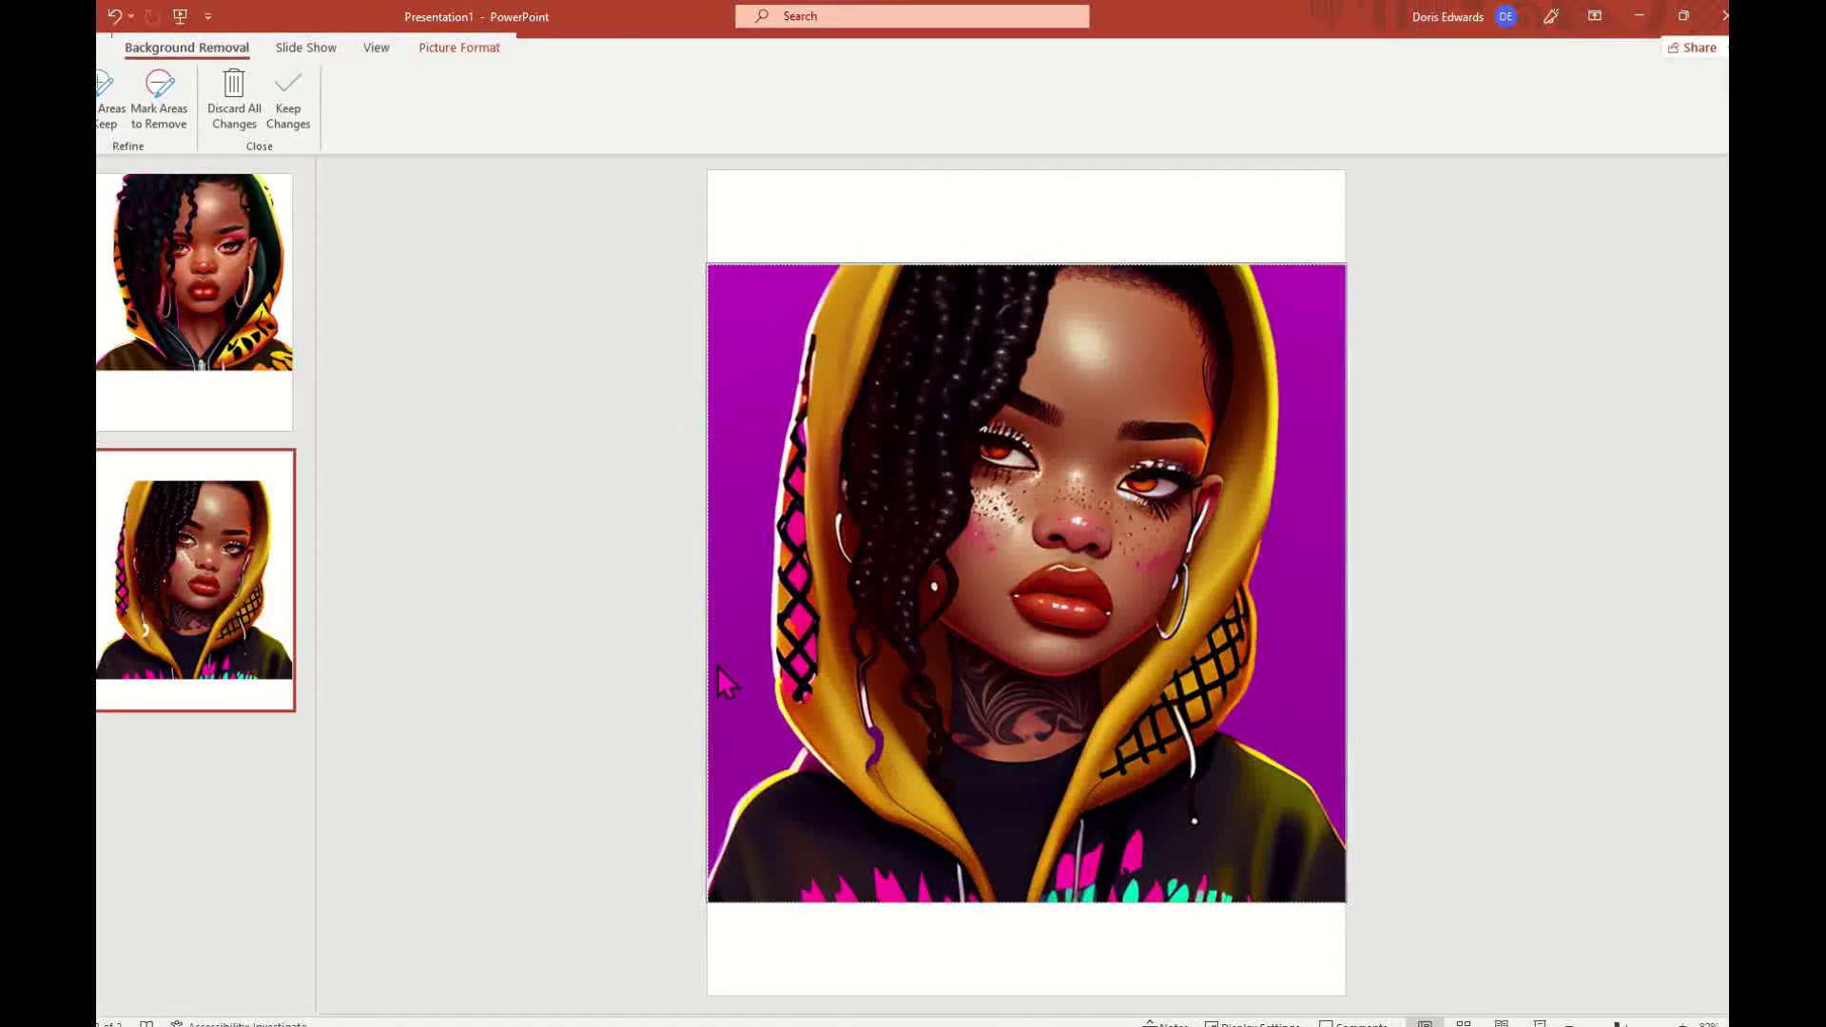
mouse_move(874, 784)
left_mouse_down()
mouse_move(870, 689)
mouse_move(892, 816)
mouse_move(883, 668)
mouse_move(904, 775)
left_mouse_up()
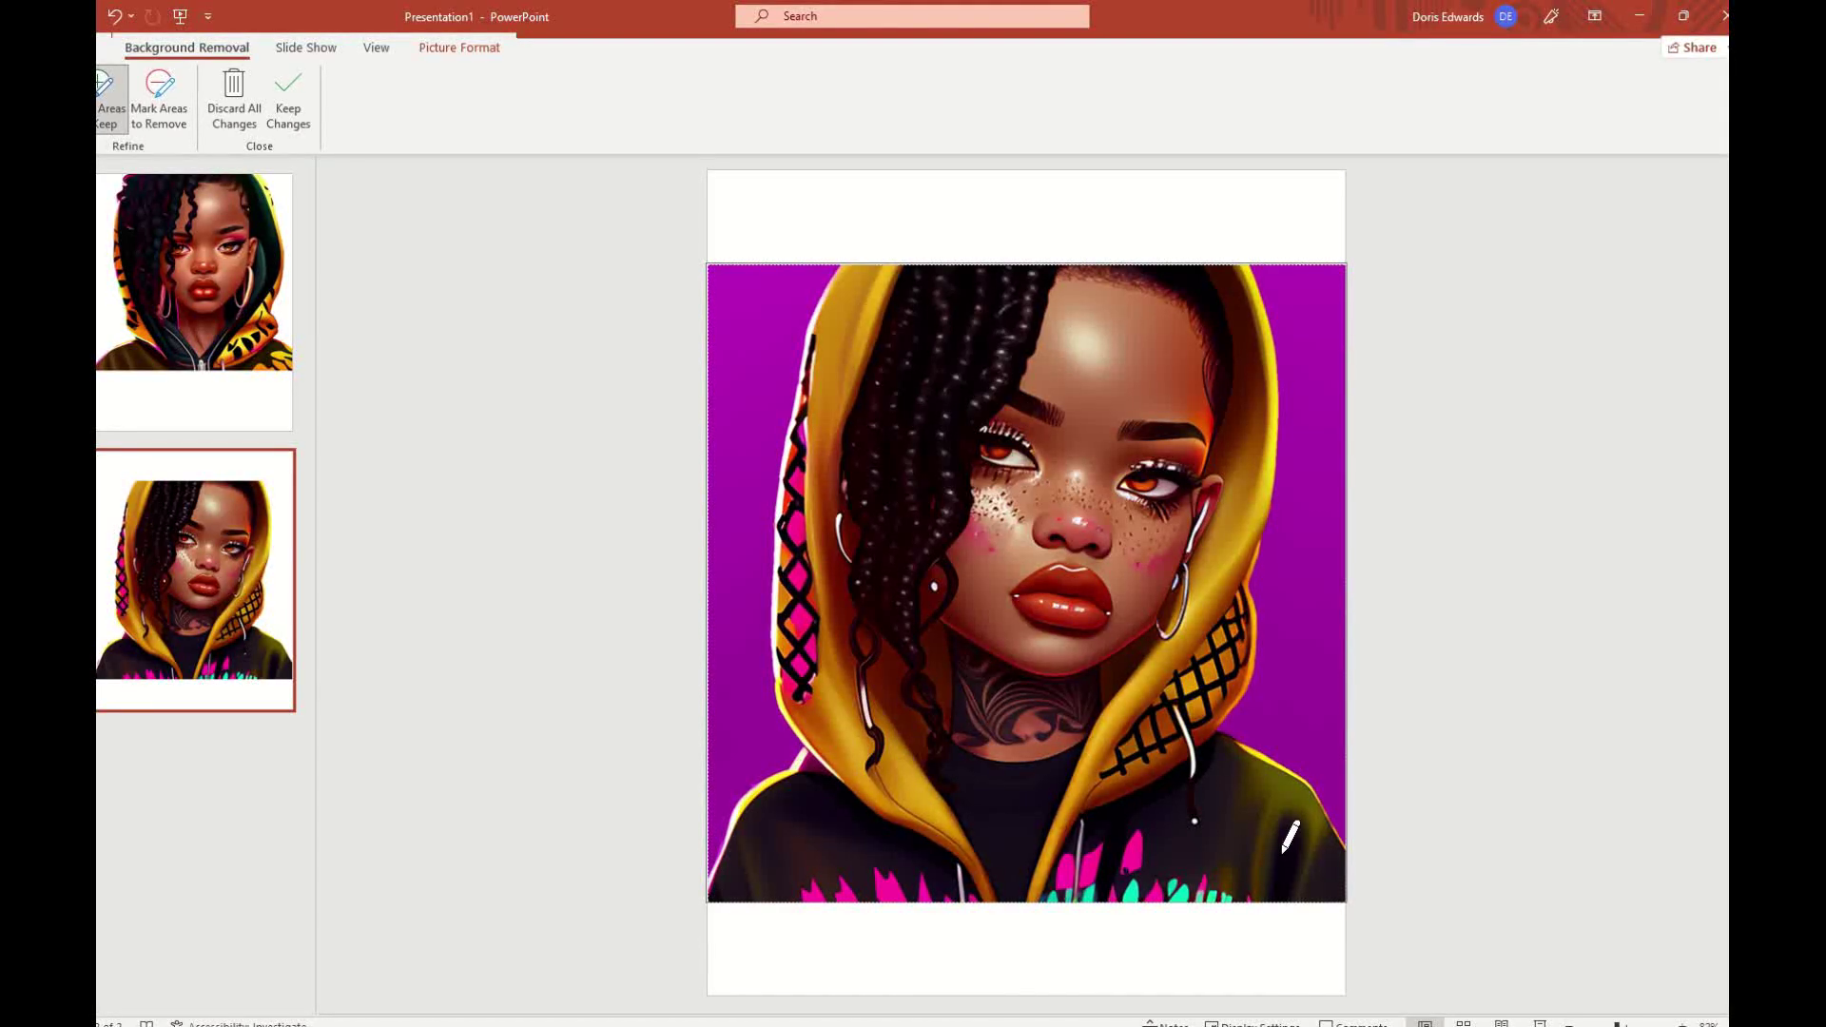
left_click(1501, 525)
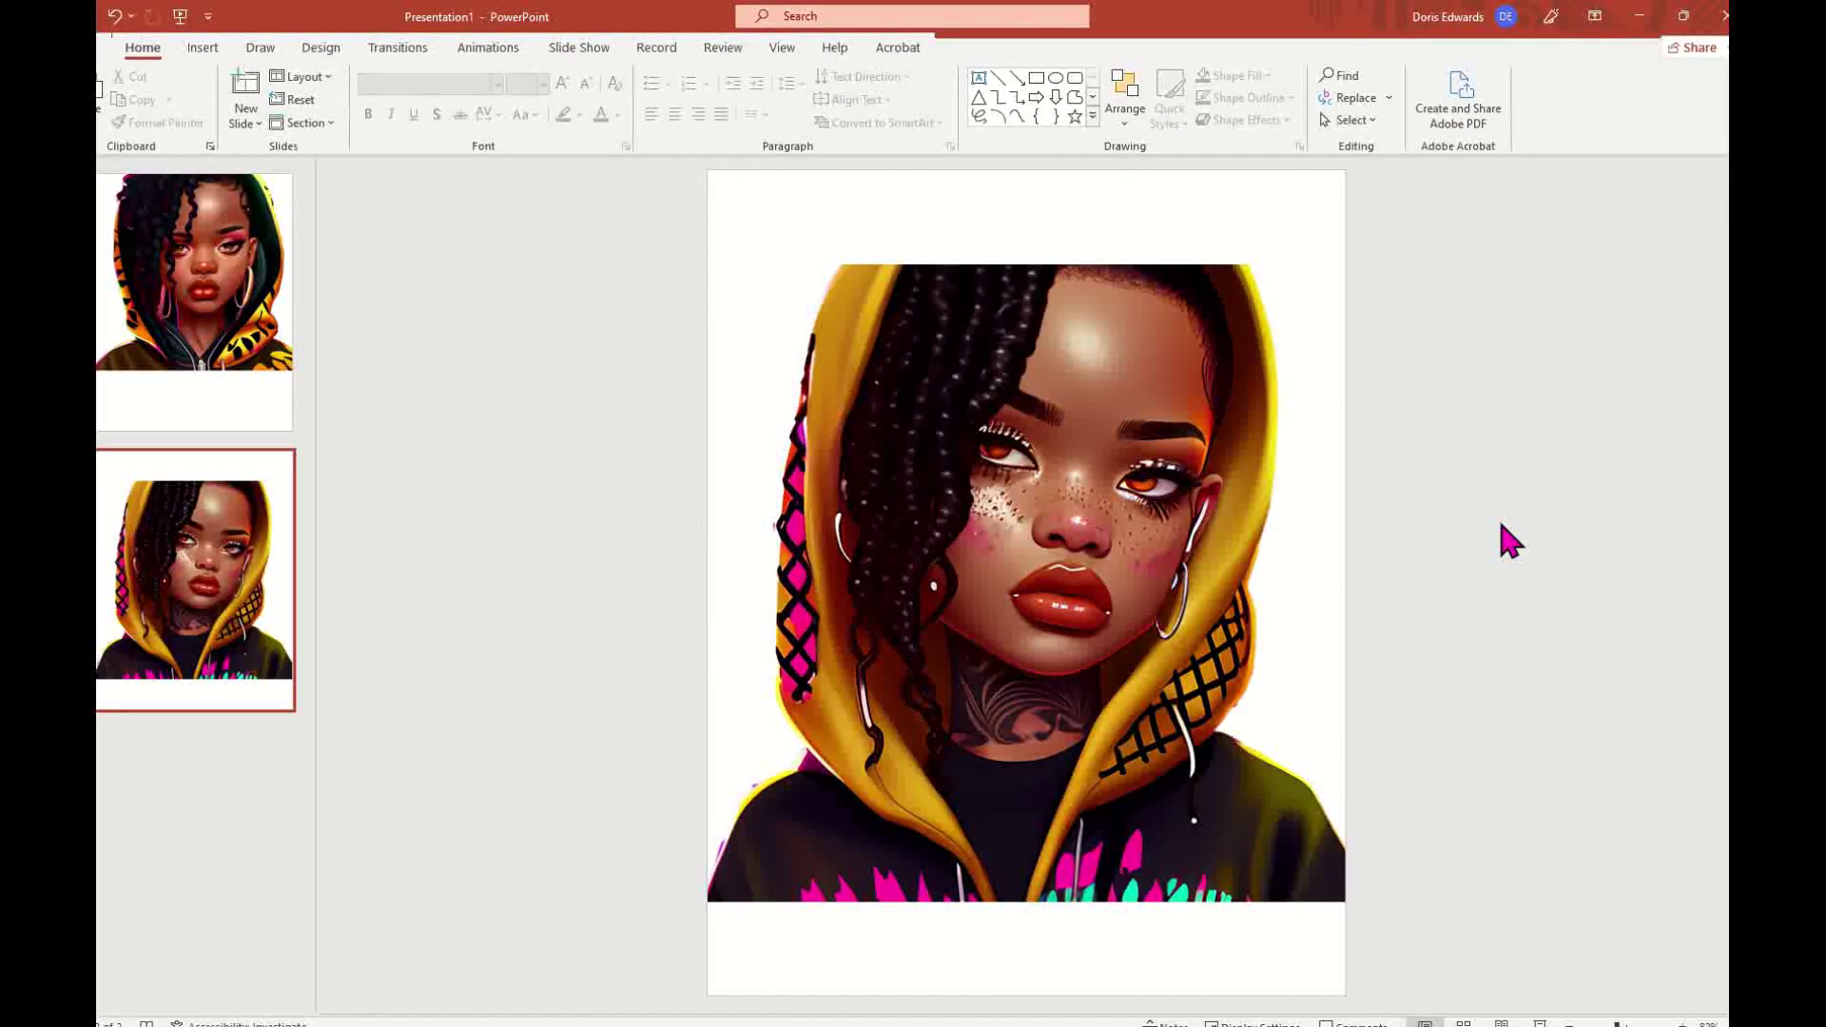
left_click_drag(1198, 461, 1200, 371)
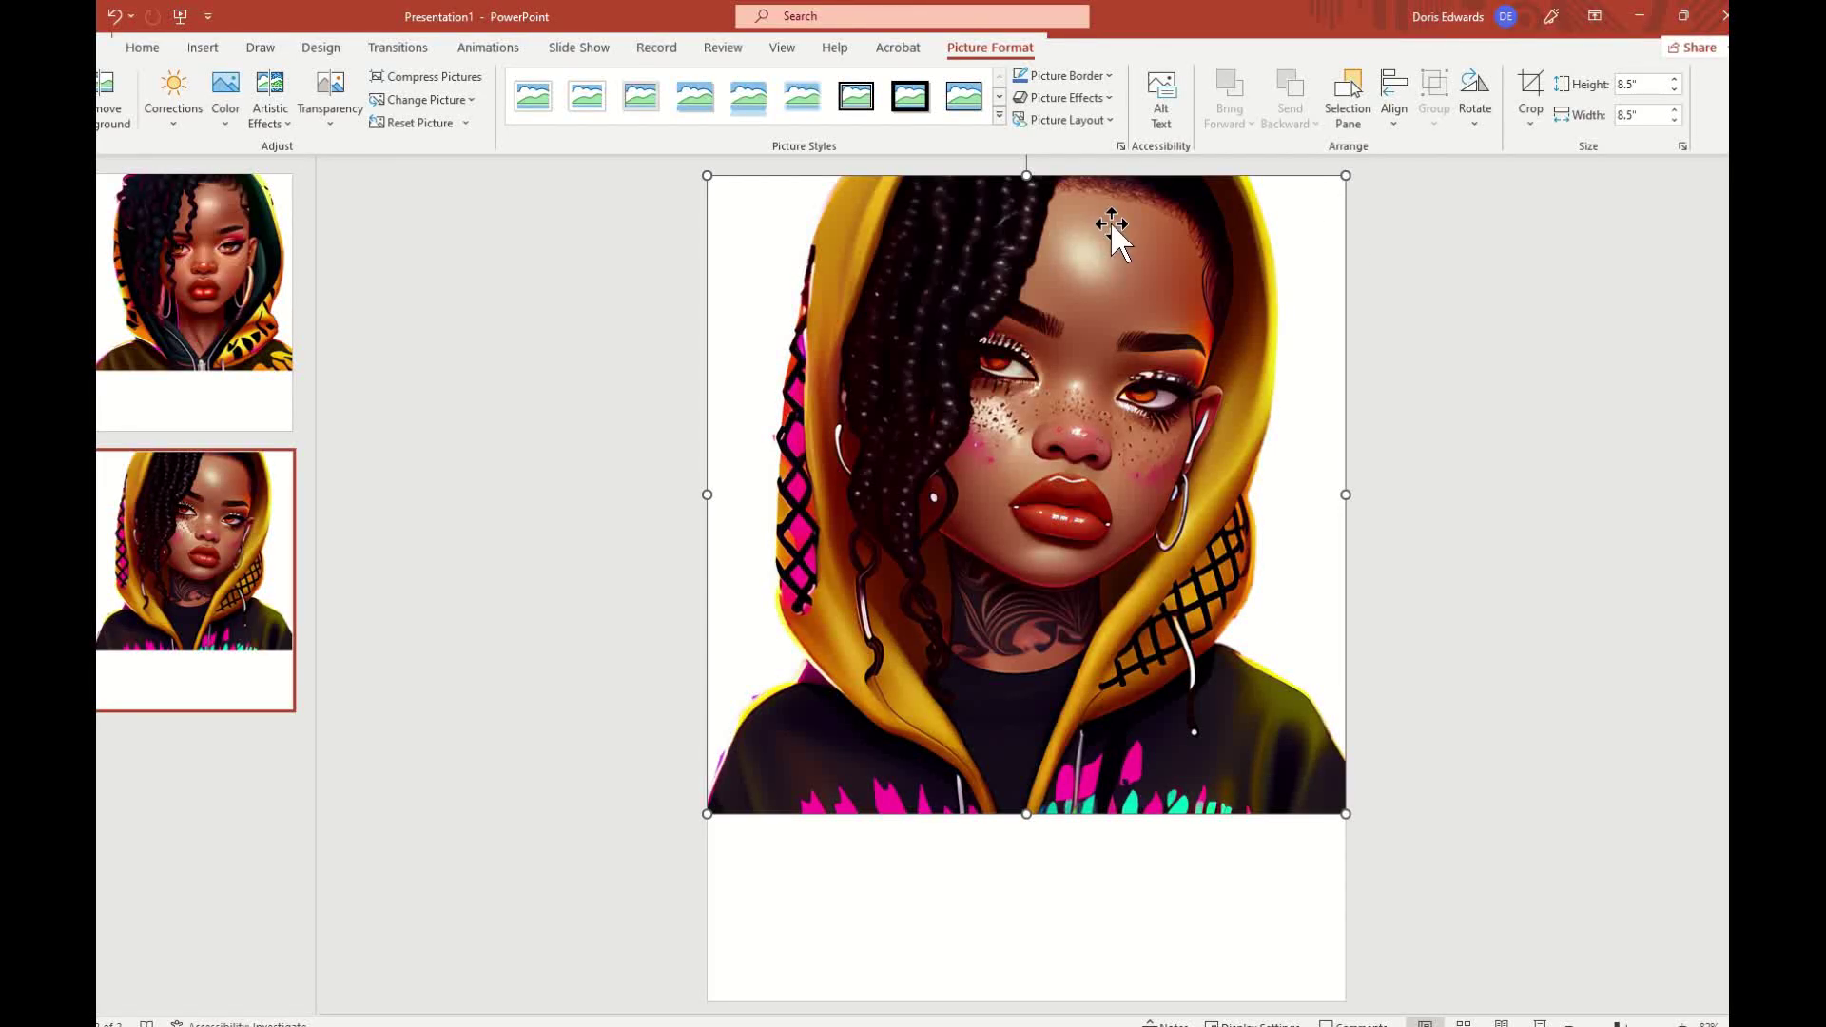
- Move the second portrait down slightly, and turn off its locked aspect ratio and scaling relative to the original picture size
left_click_drag(1143, 220, 1143, 273)
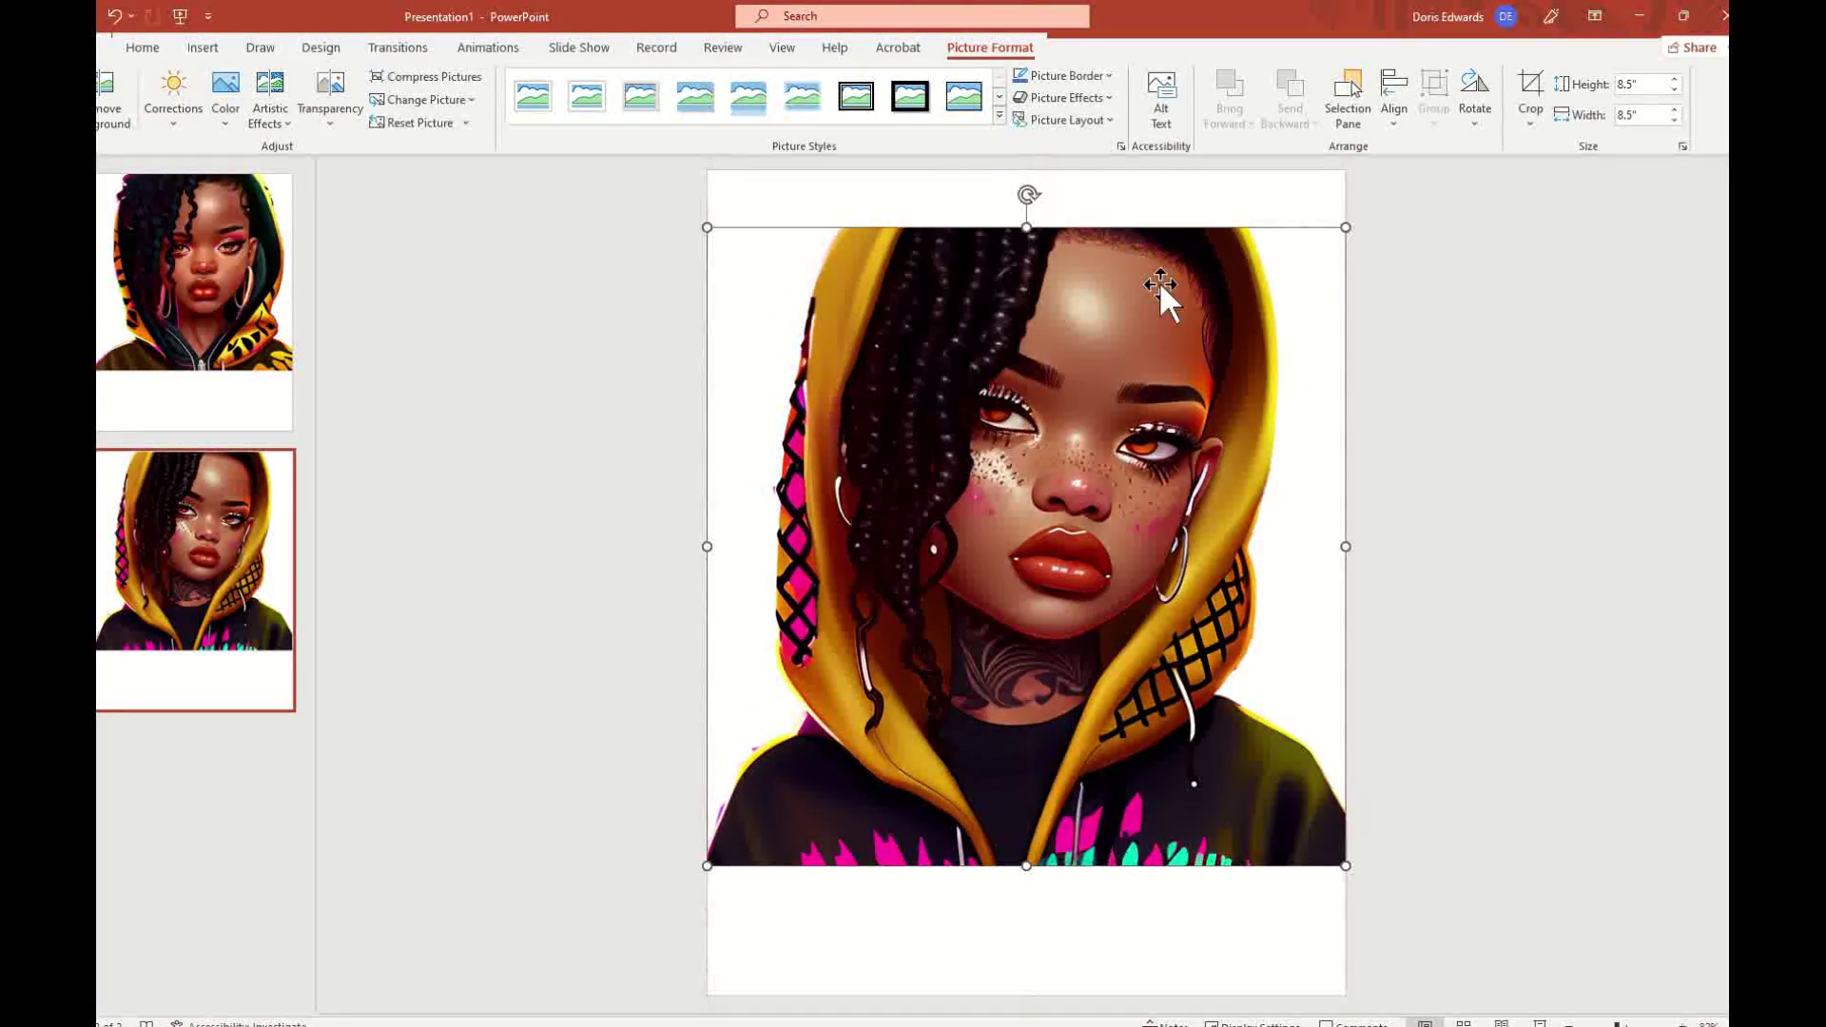
left_click(1684, 147)
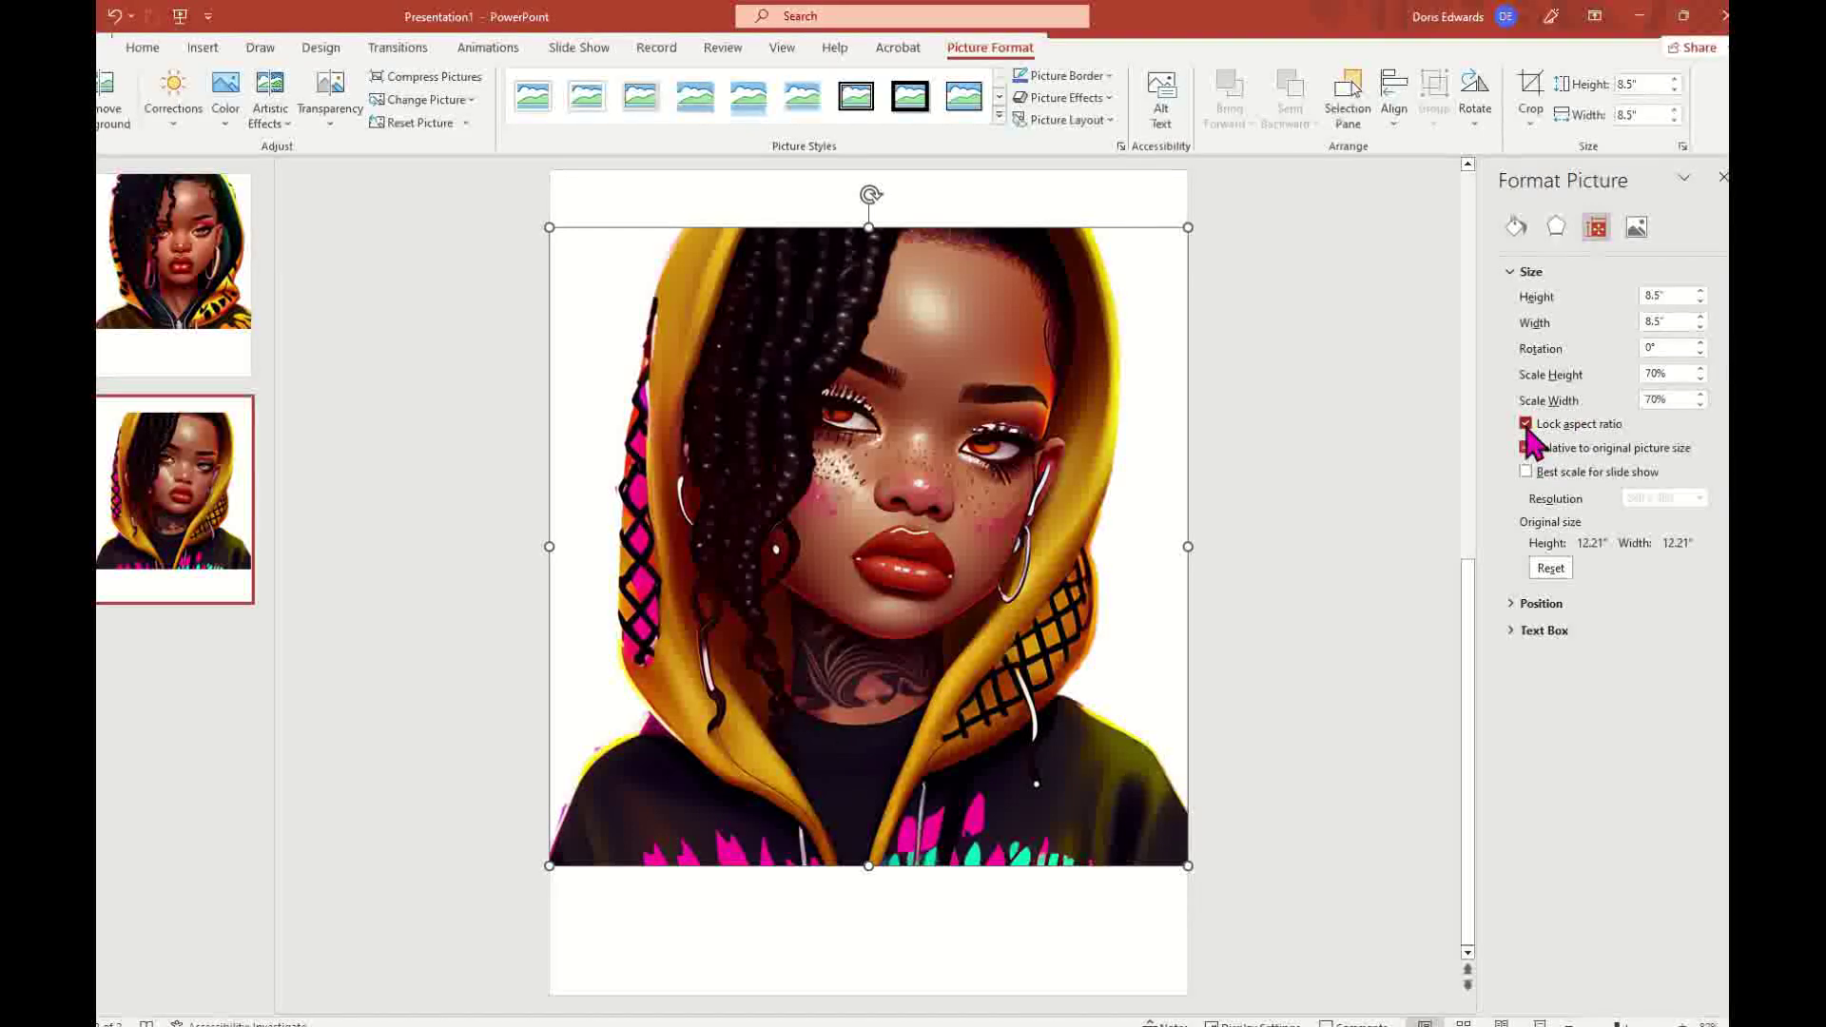
left_click(1526, 424)
left_click(1527, 448)
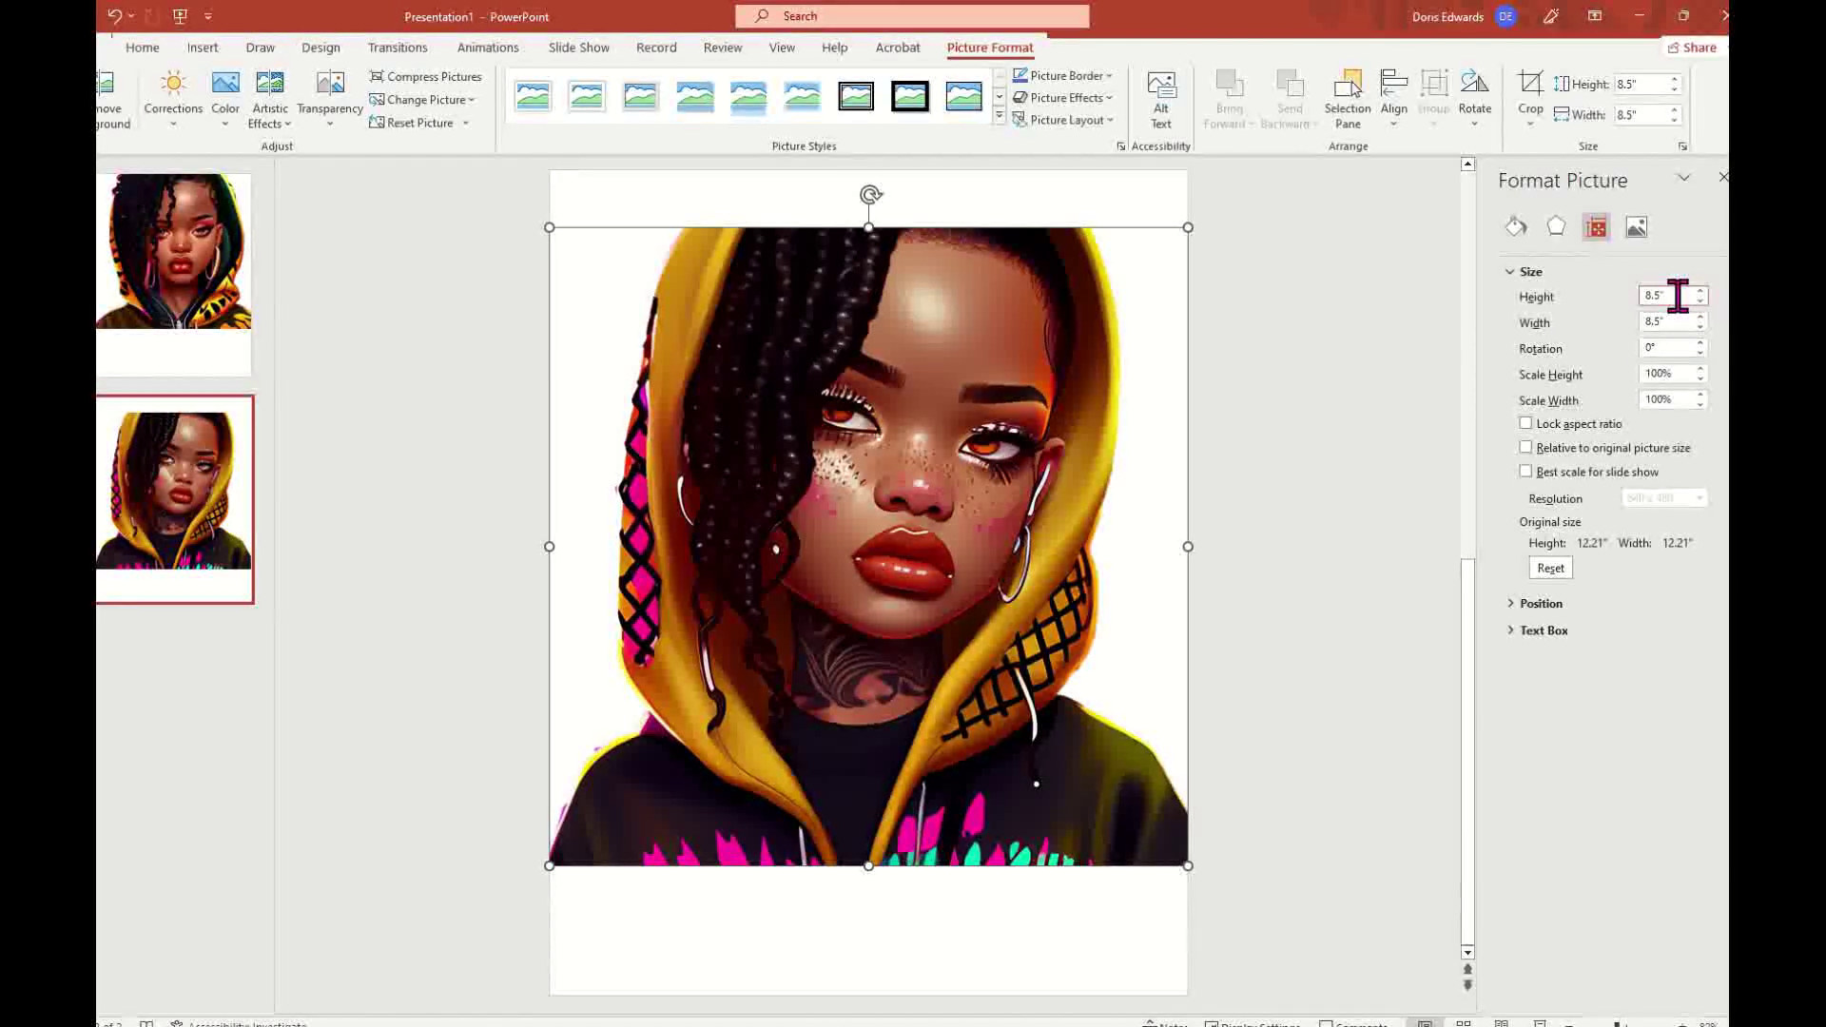
- Set the second portrait's height to 11.5 inches and its width to 8 inches
left_click_drag(1678, 296, 1645, 302)
type("11.5")
key("Tab")
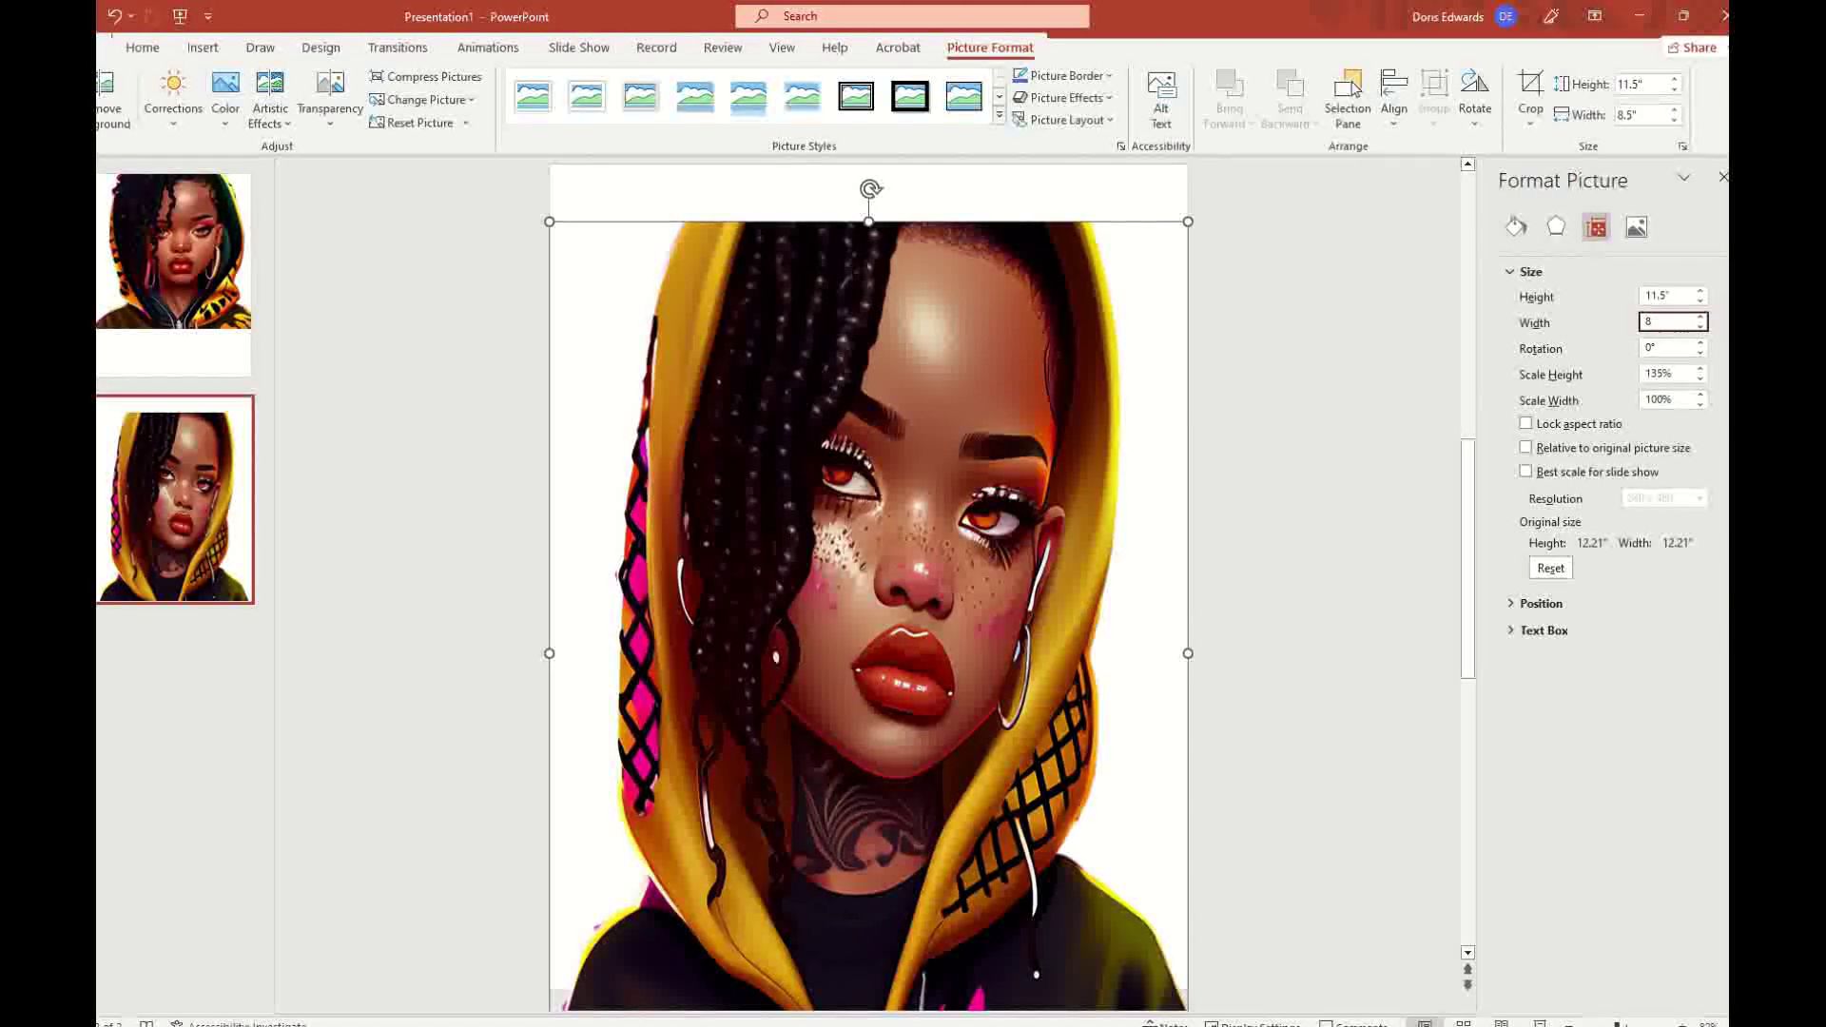
key("Tab")
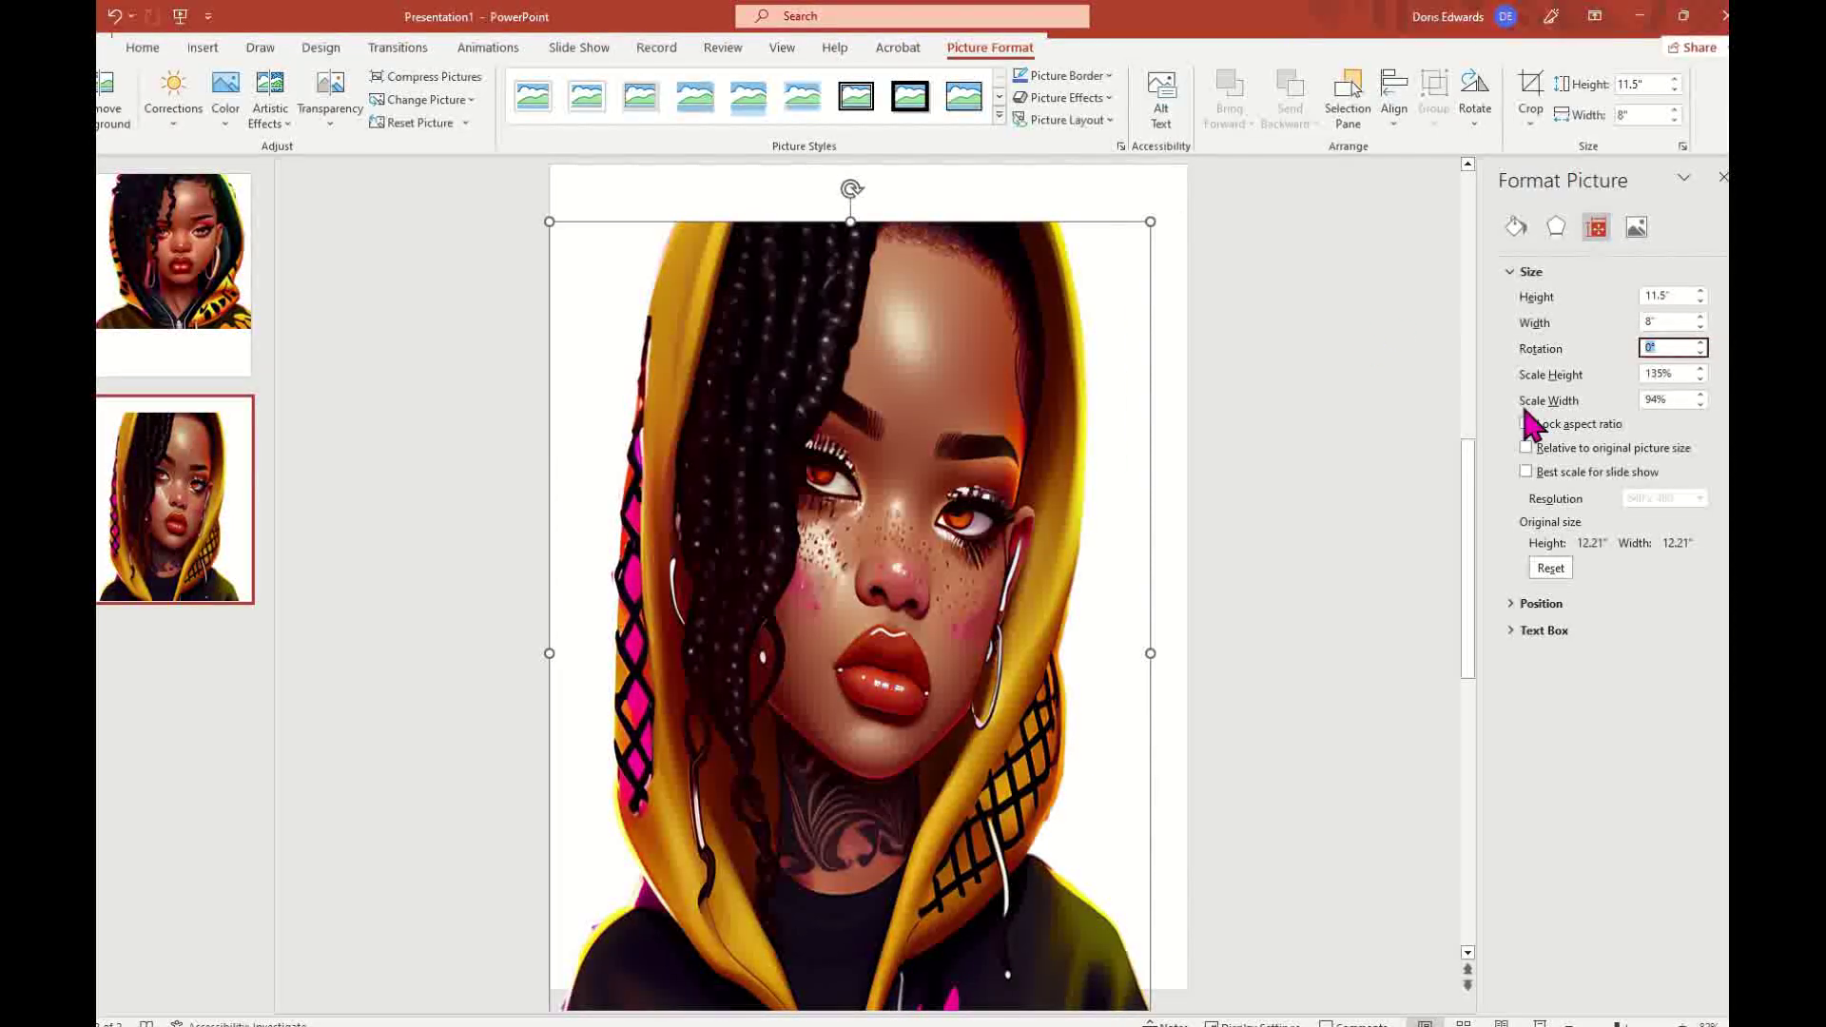
- Move the second portrait so that it is centred across the slide and its lower edge meets the slide's bottom edge
left_click(1170, 437)
left_click(954, 585)
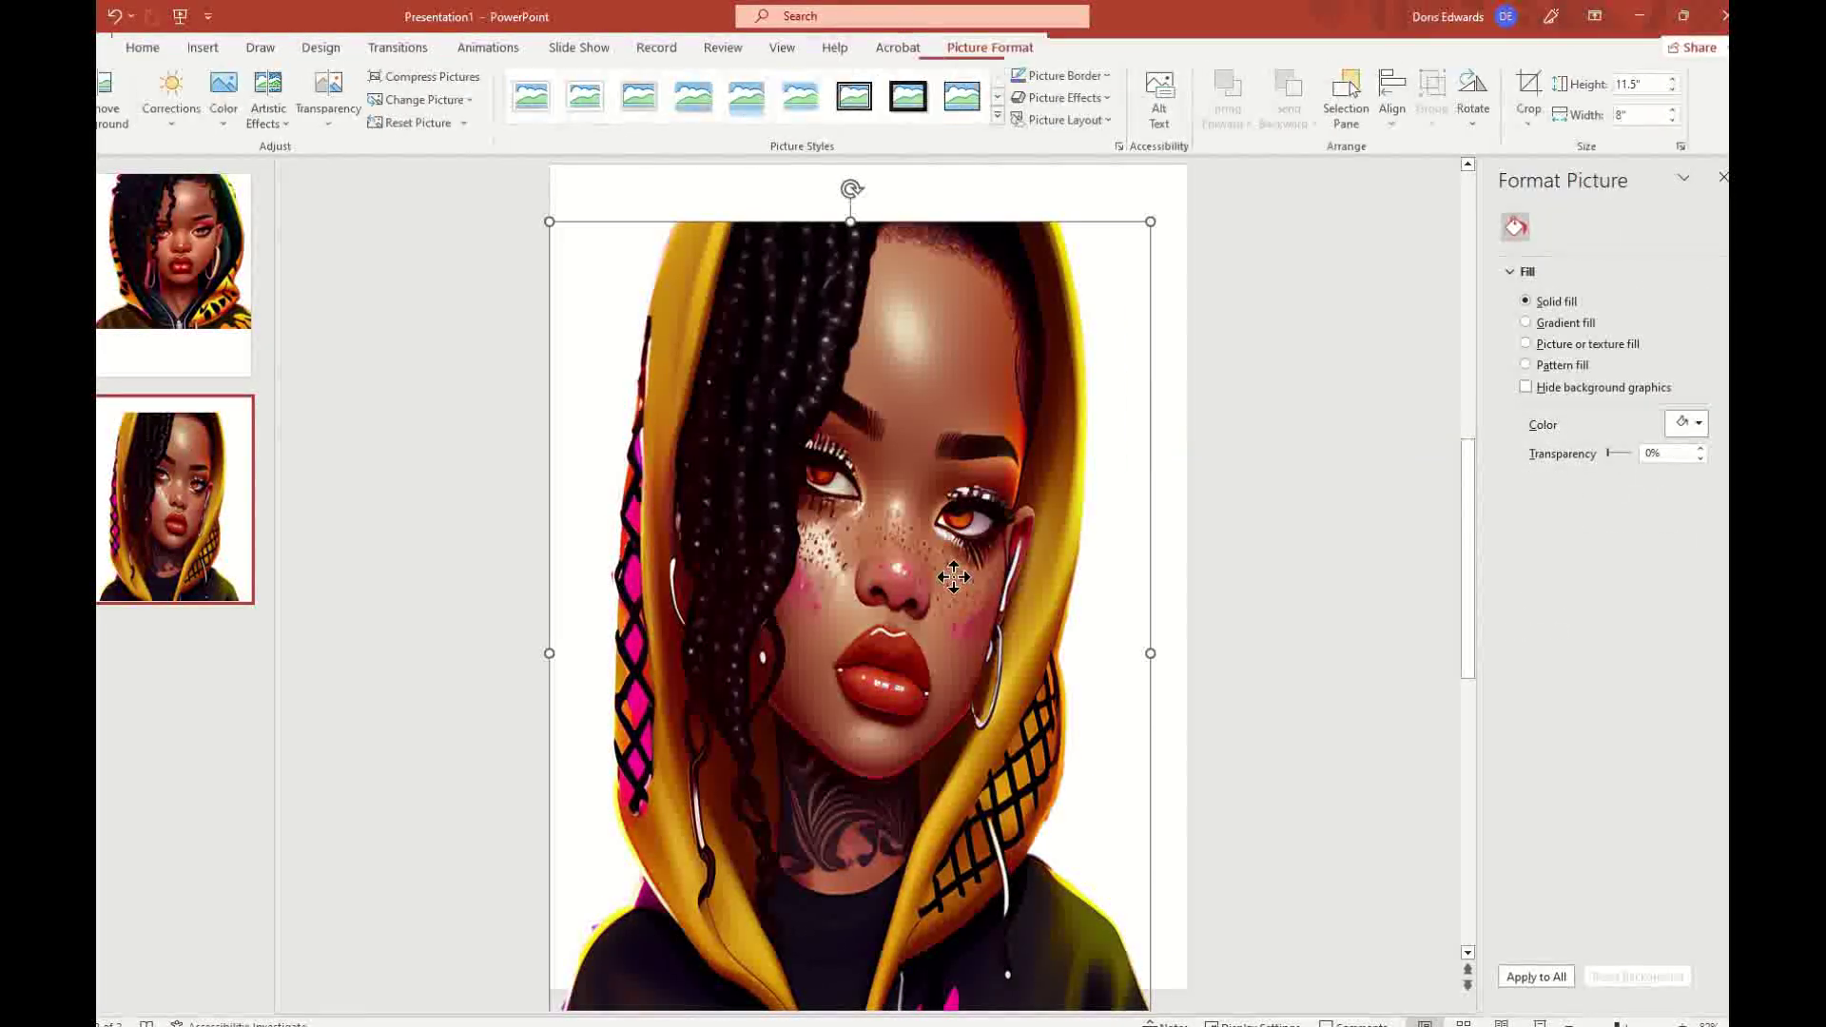
left_click_drag(954, 577, 964, 575)
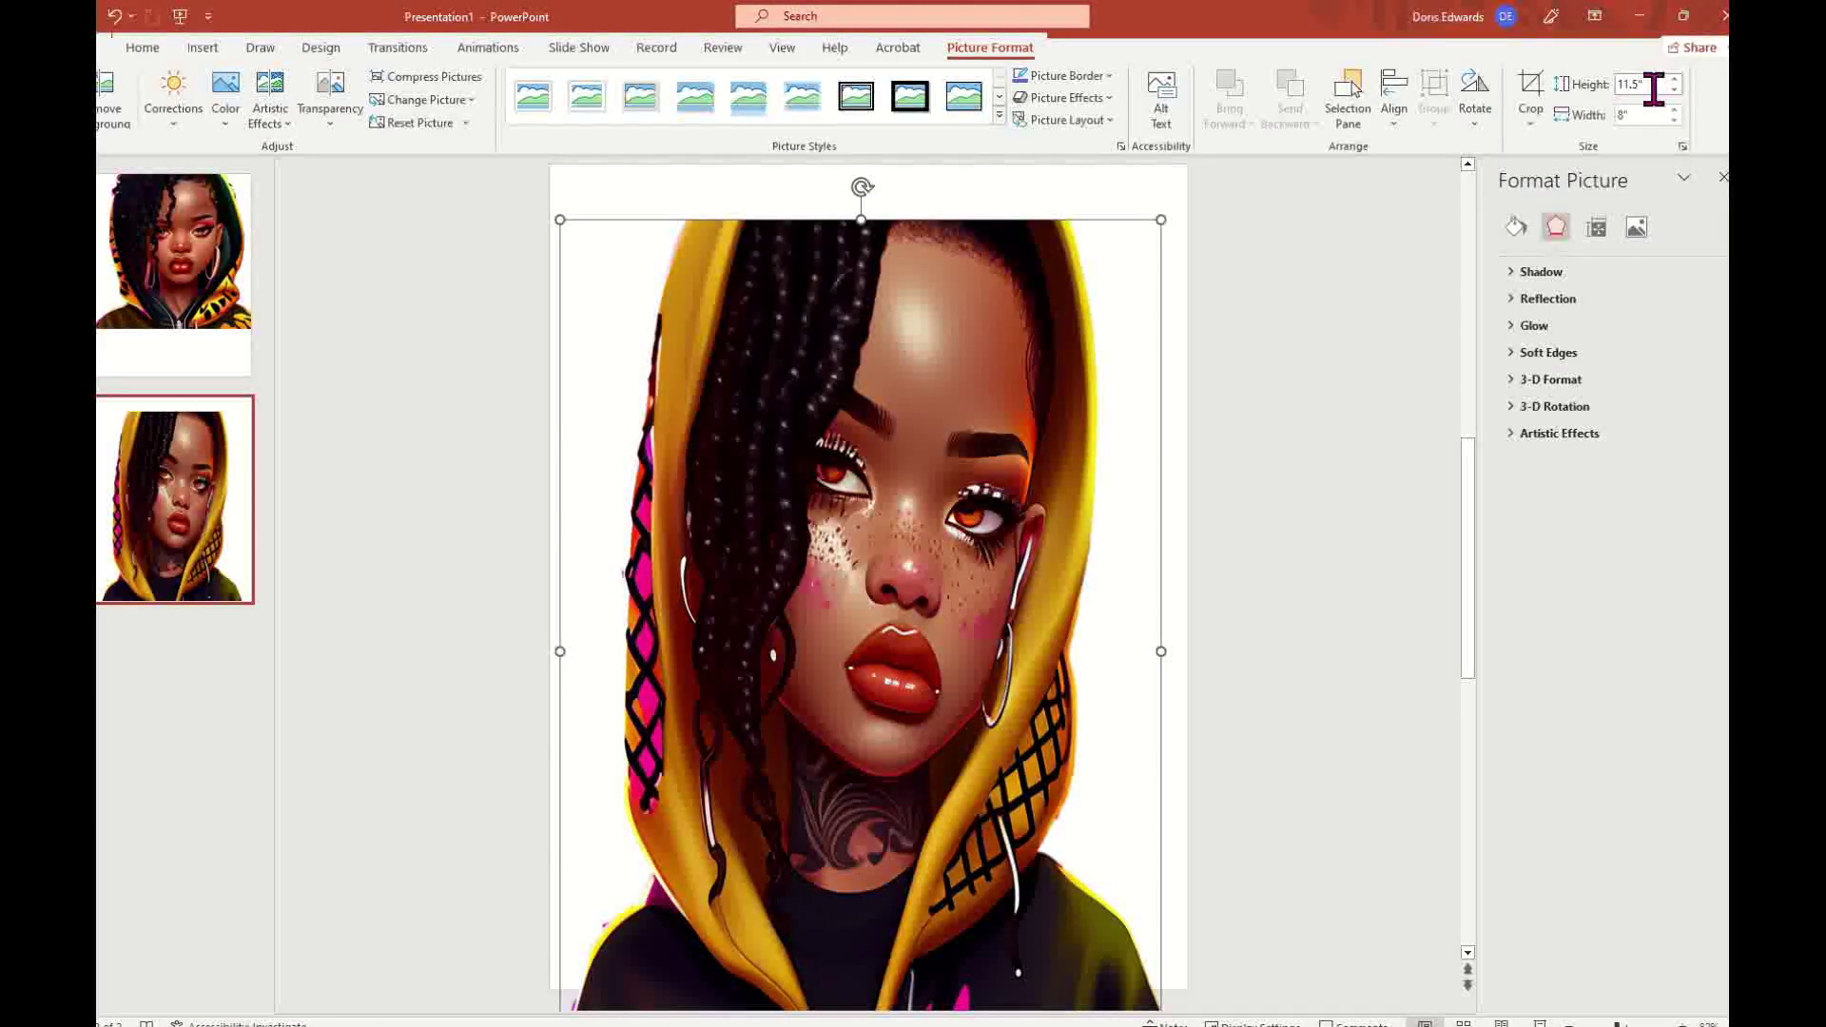
left_click_drag(931, 567, 936, 466)
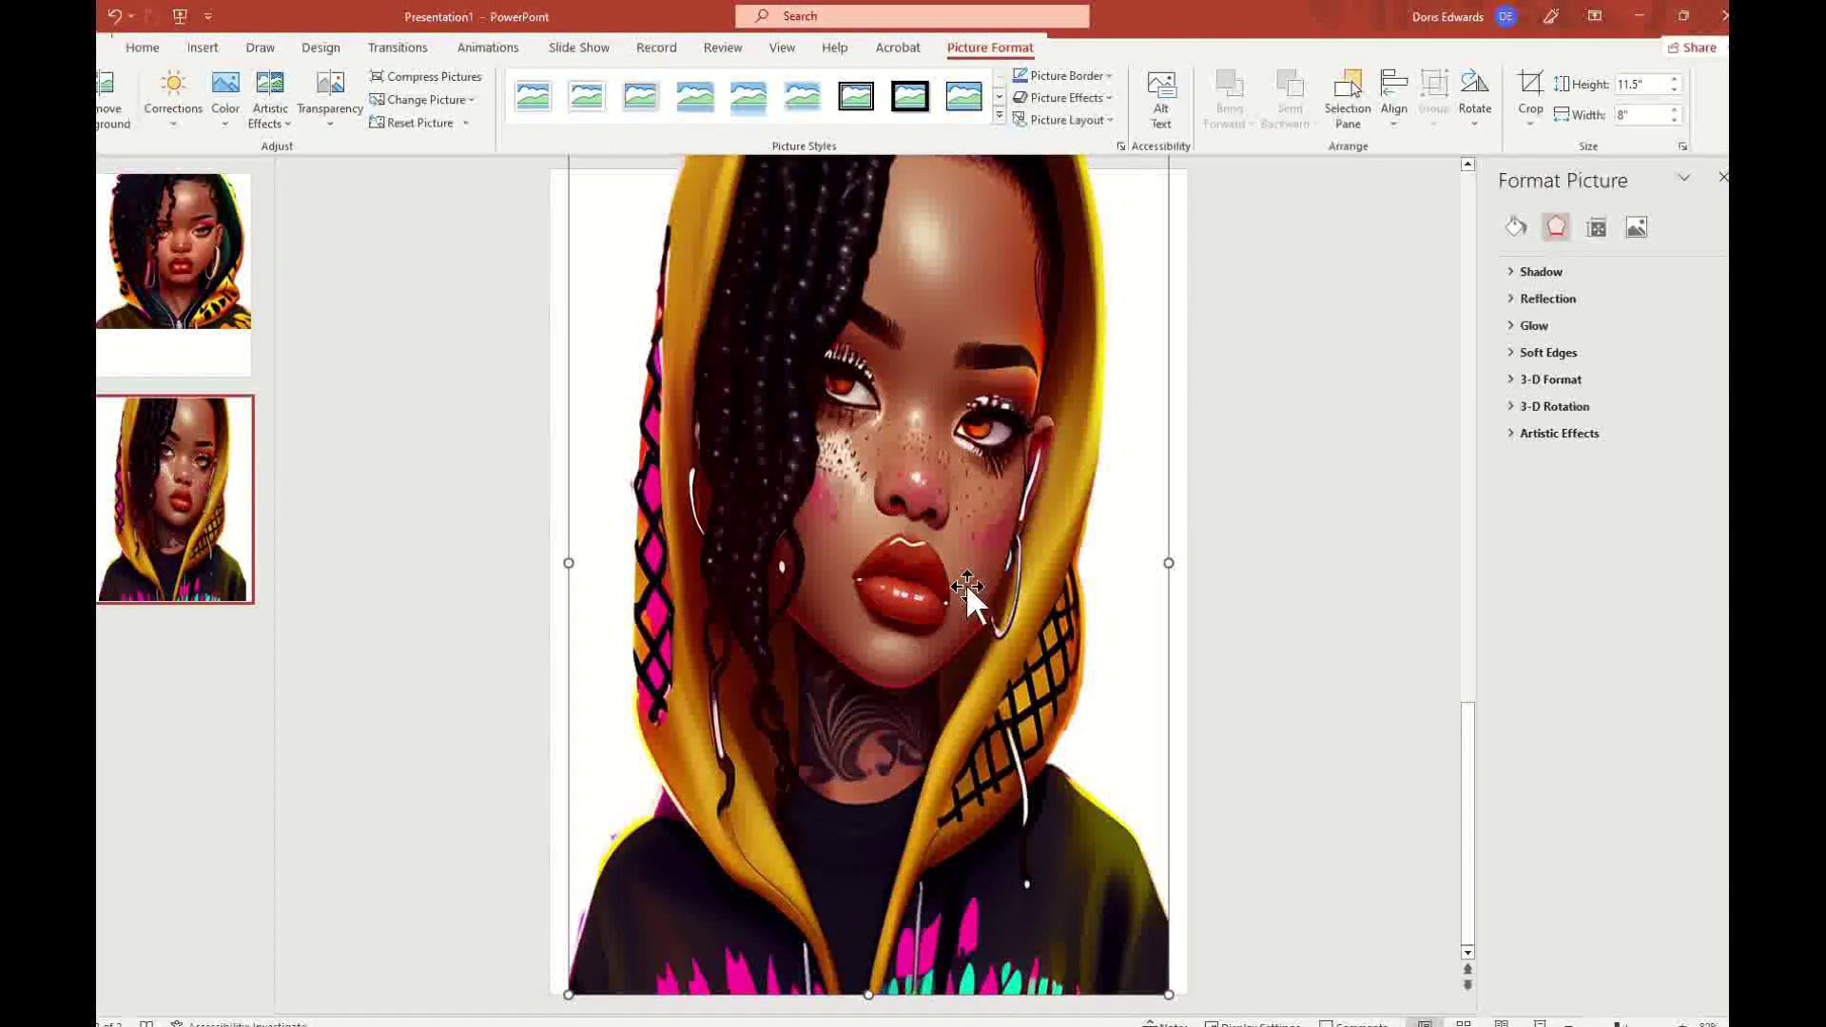
- Shrink the second portrait from its upper edge to the slide's top edge, giving it a height of 11 inches
scroll(967, 584, "up", 1)
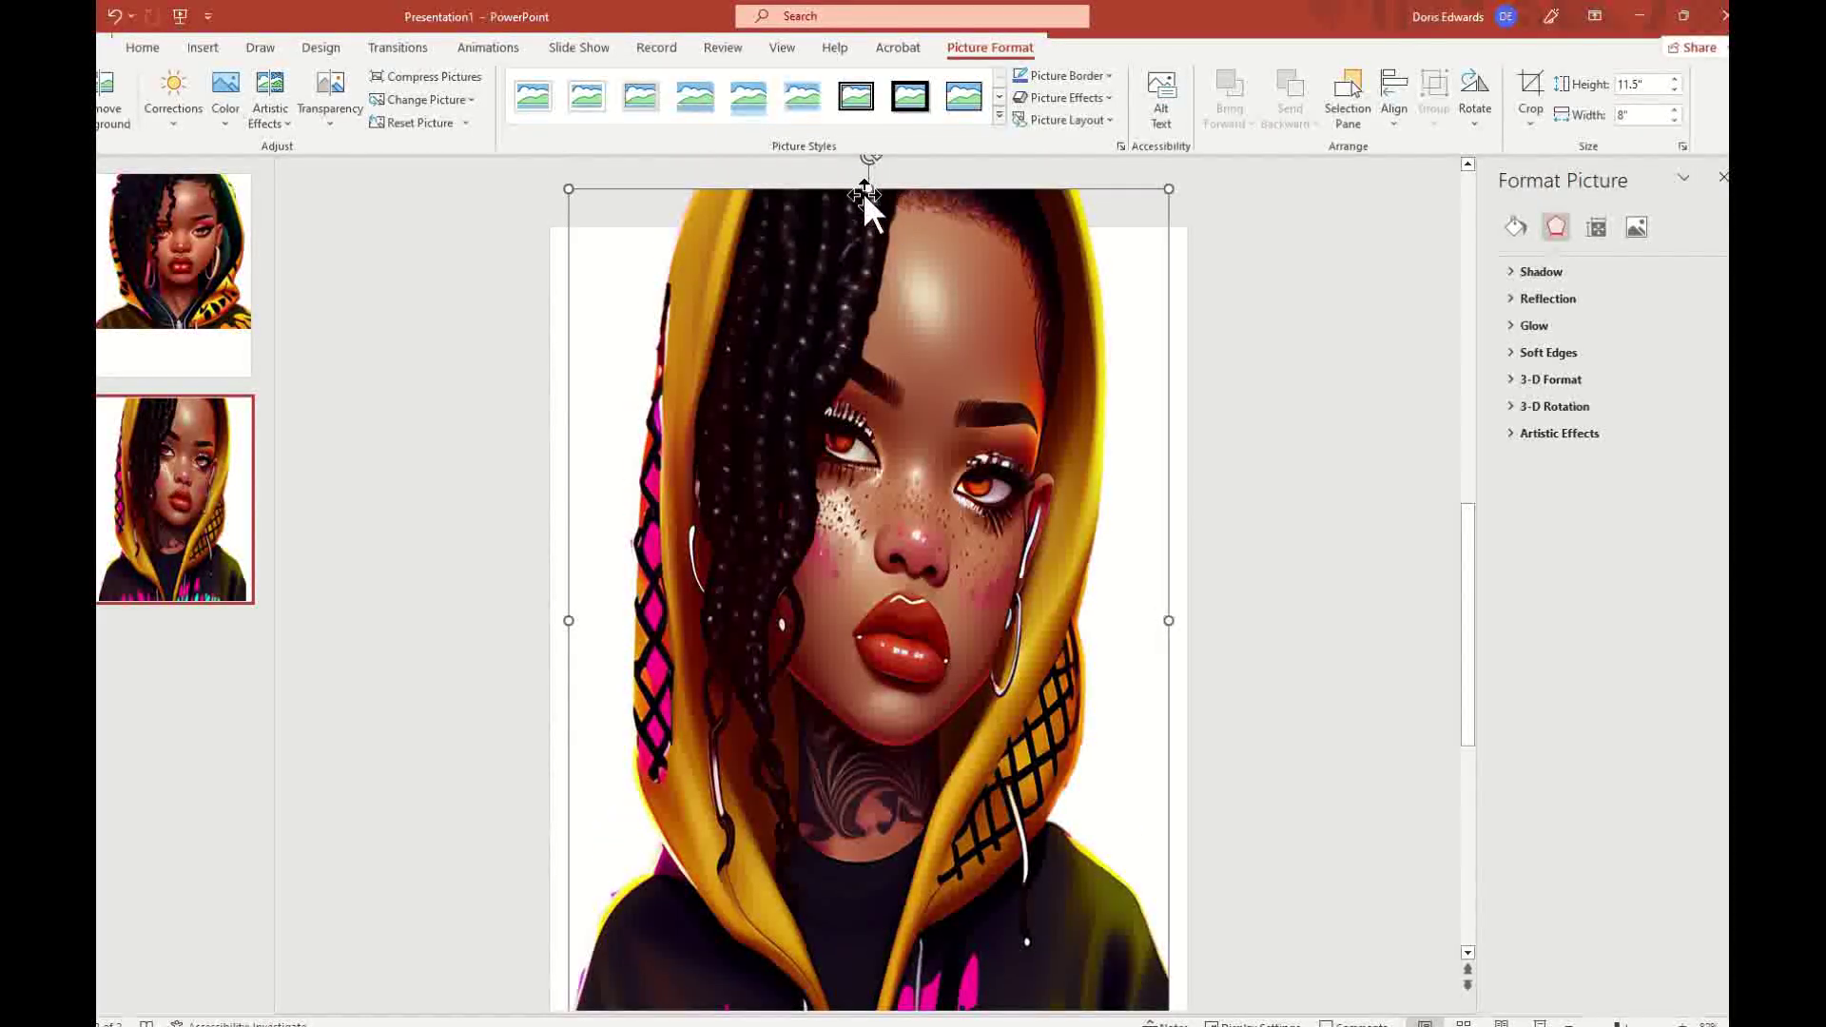
left_click_drag(871, 189, 872, 204)
left_click(1264, 381)
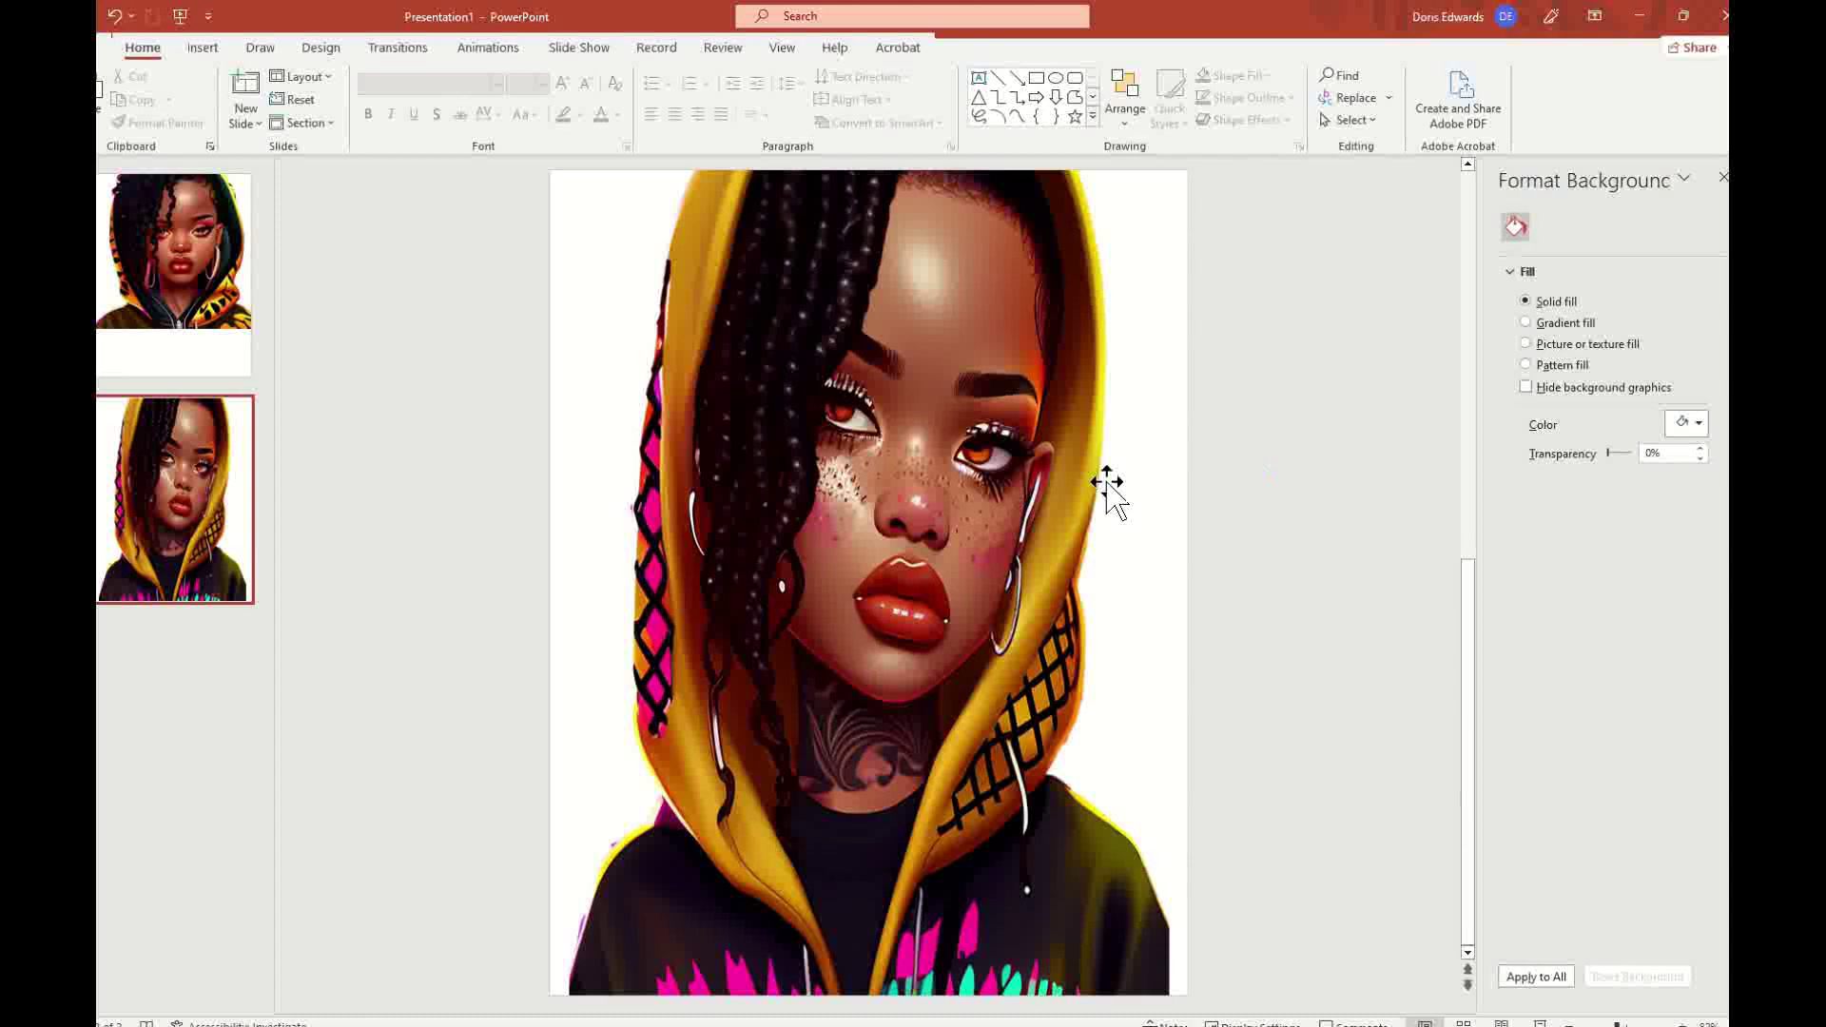
left_click(860, 407)
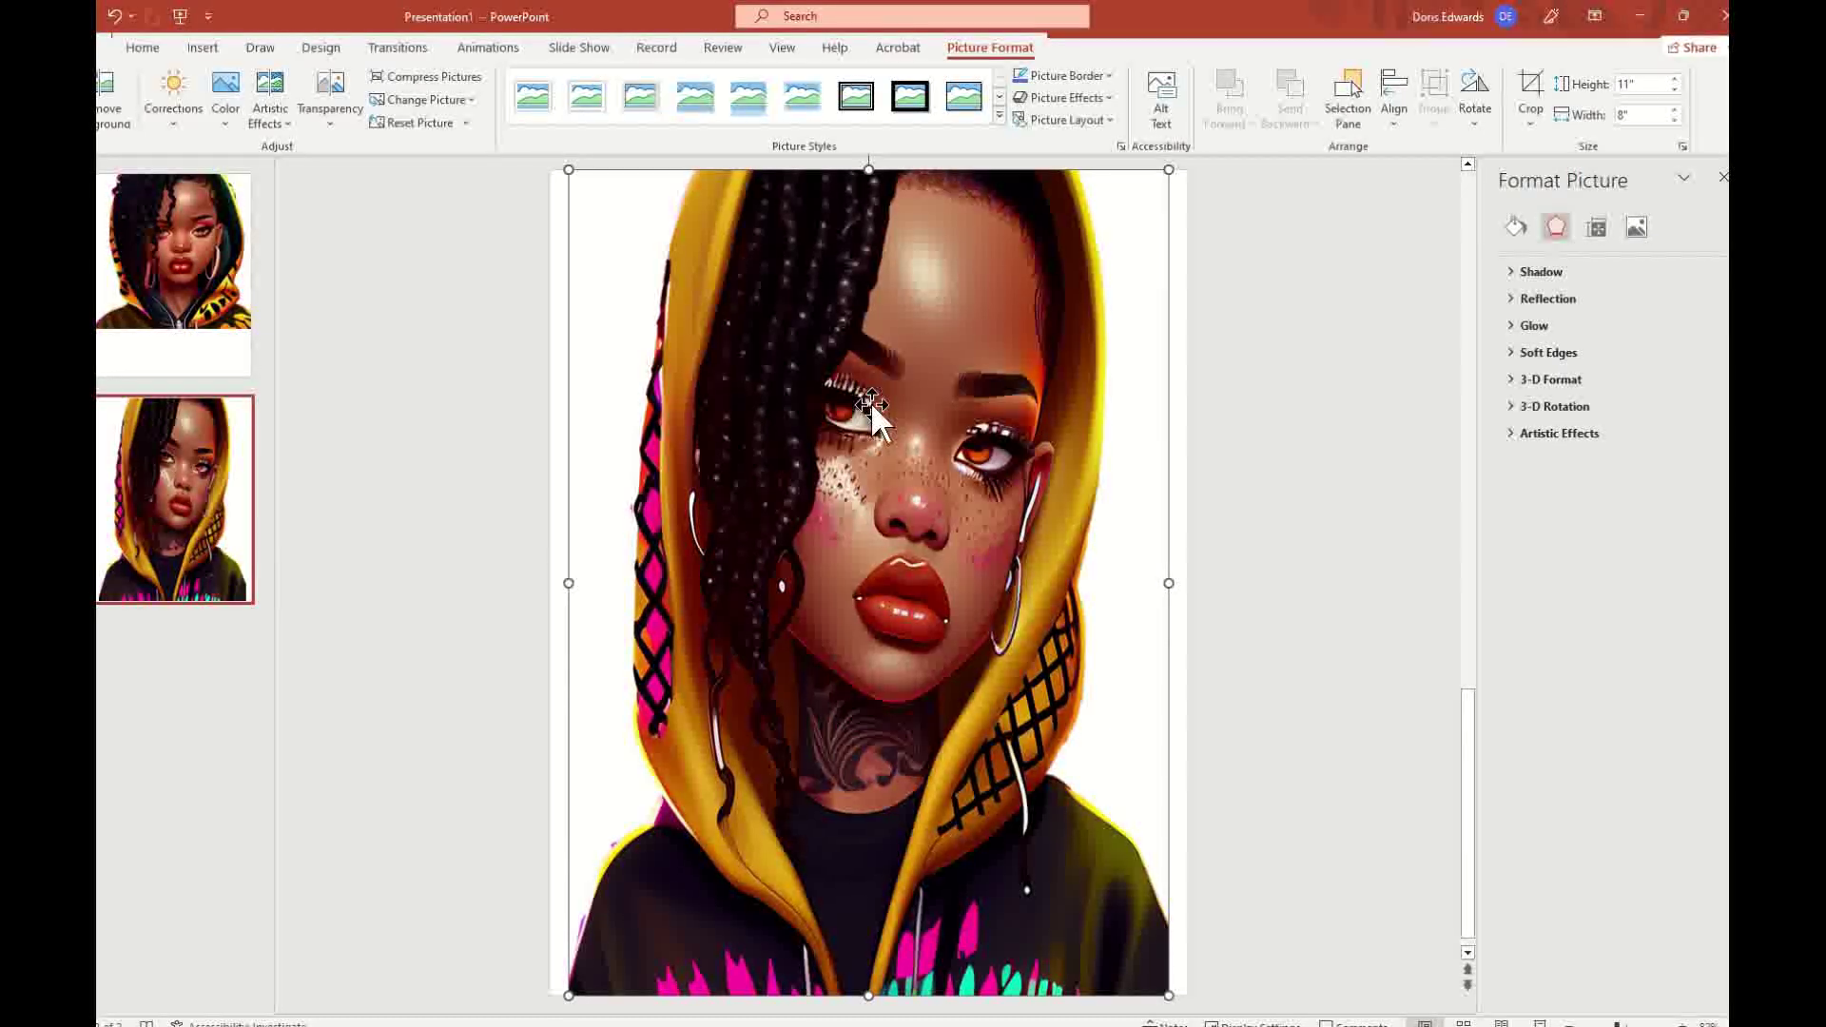
left_click(1293, 358)
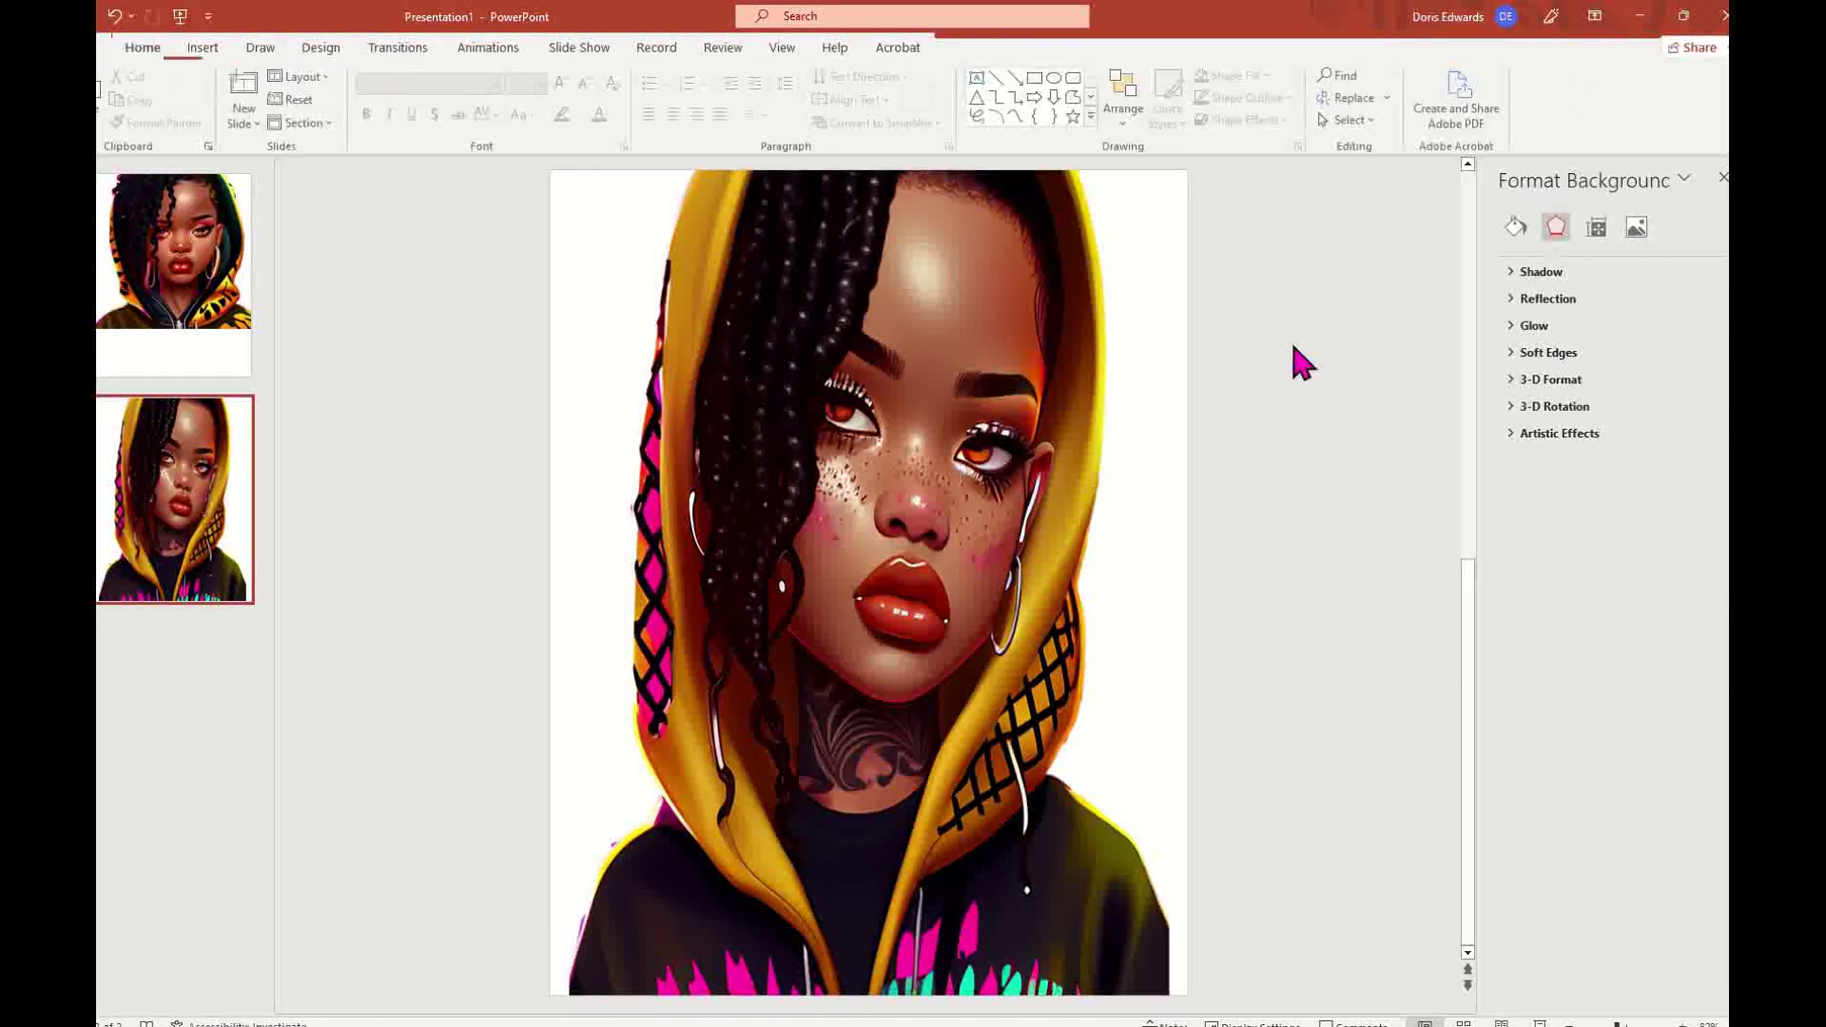
- Select the portrait on the first slide and set its height to 11 inches with the aspect ratio still locked
left_click(188, 269)
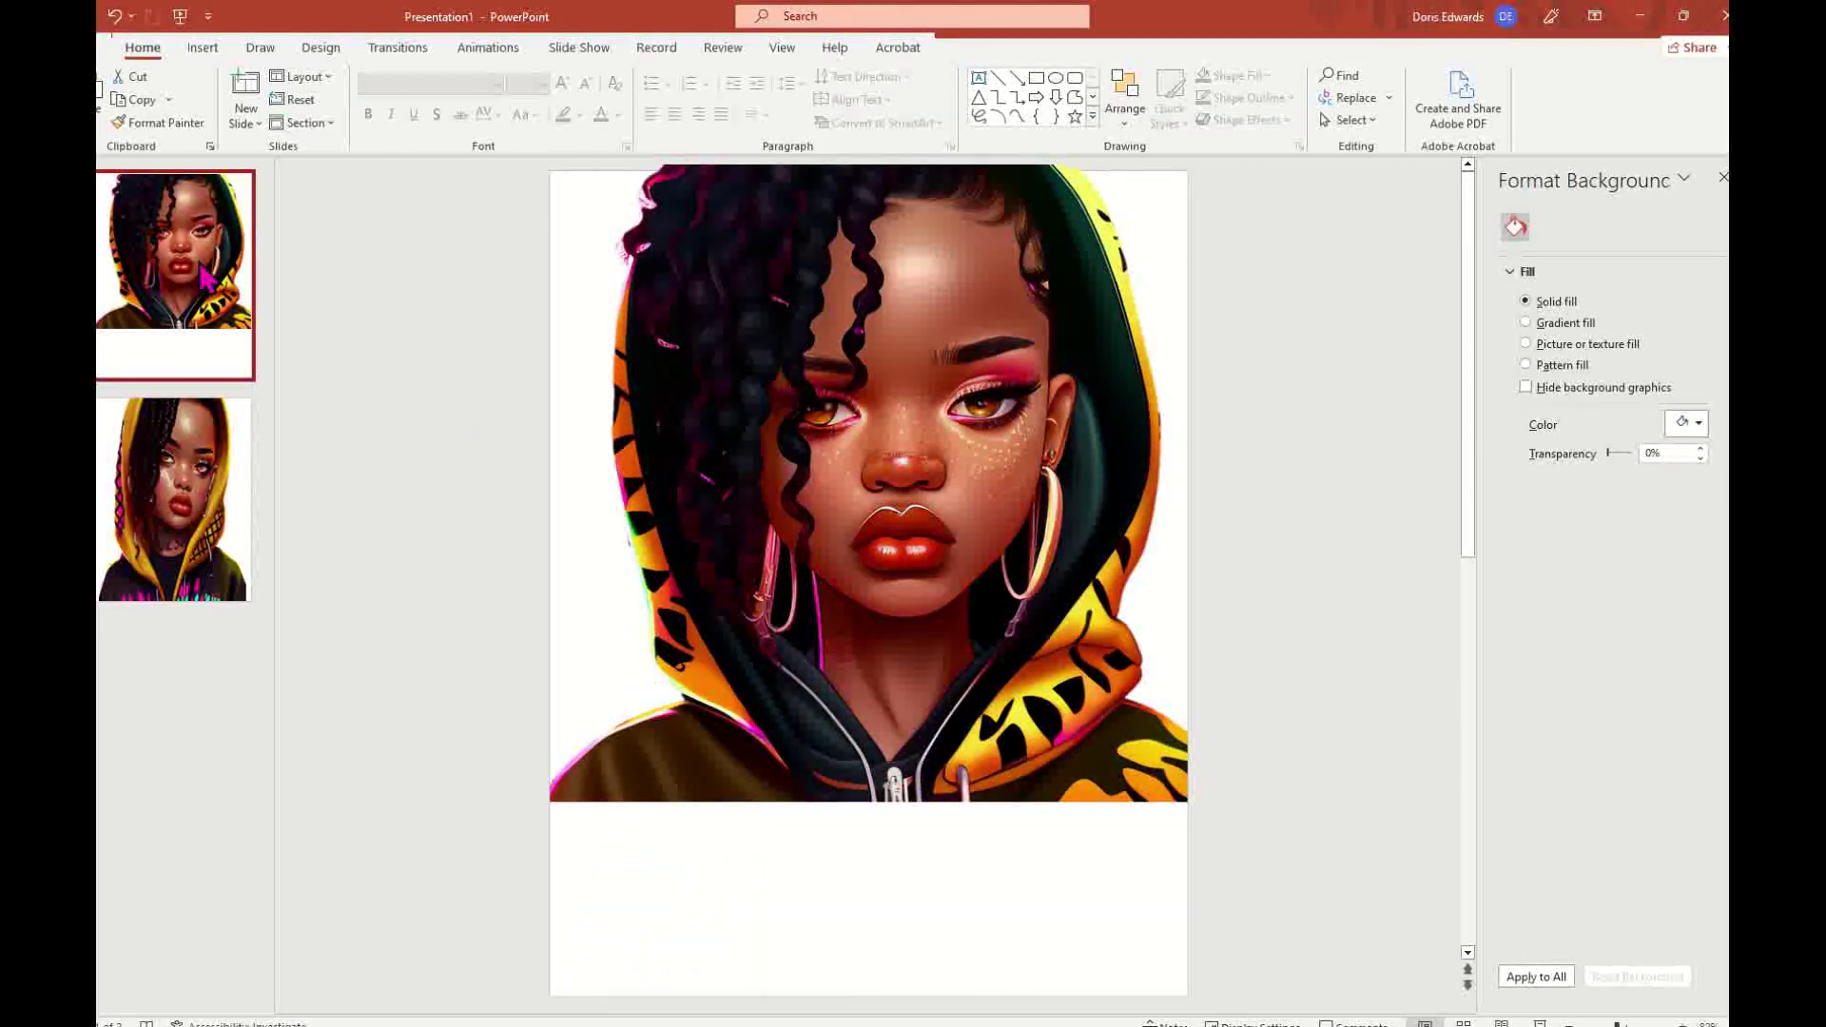
left_click(960, 390)
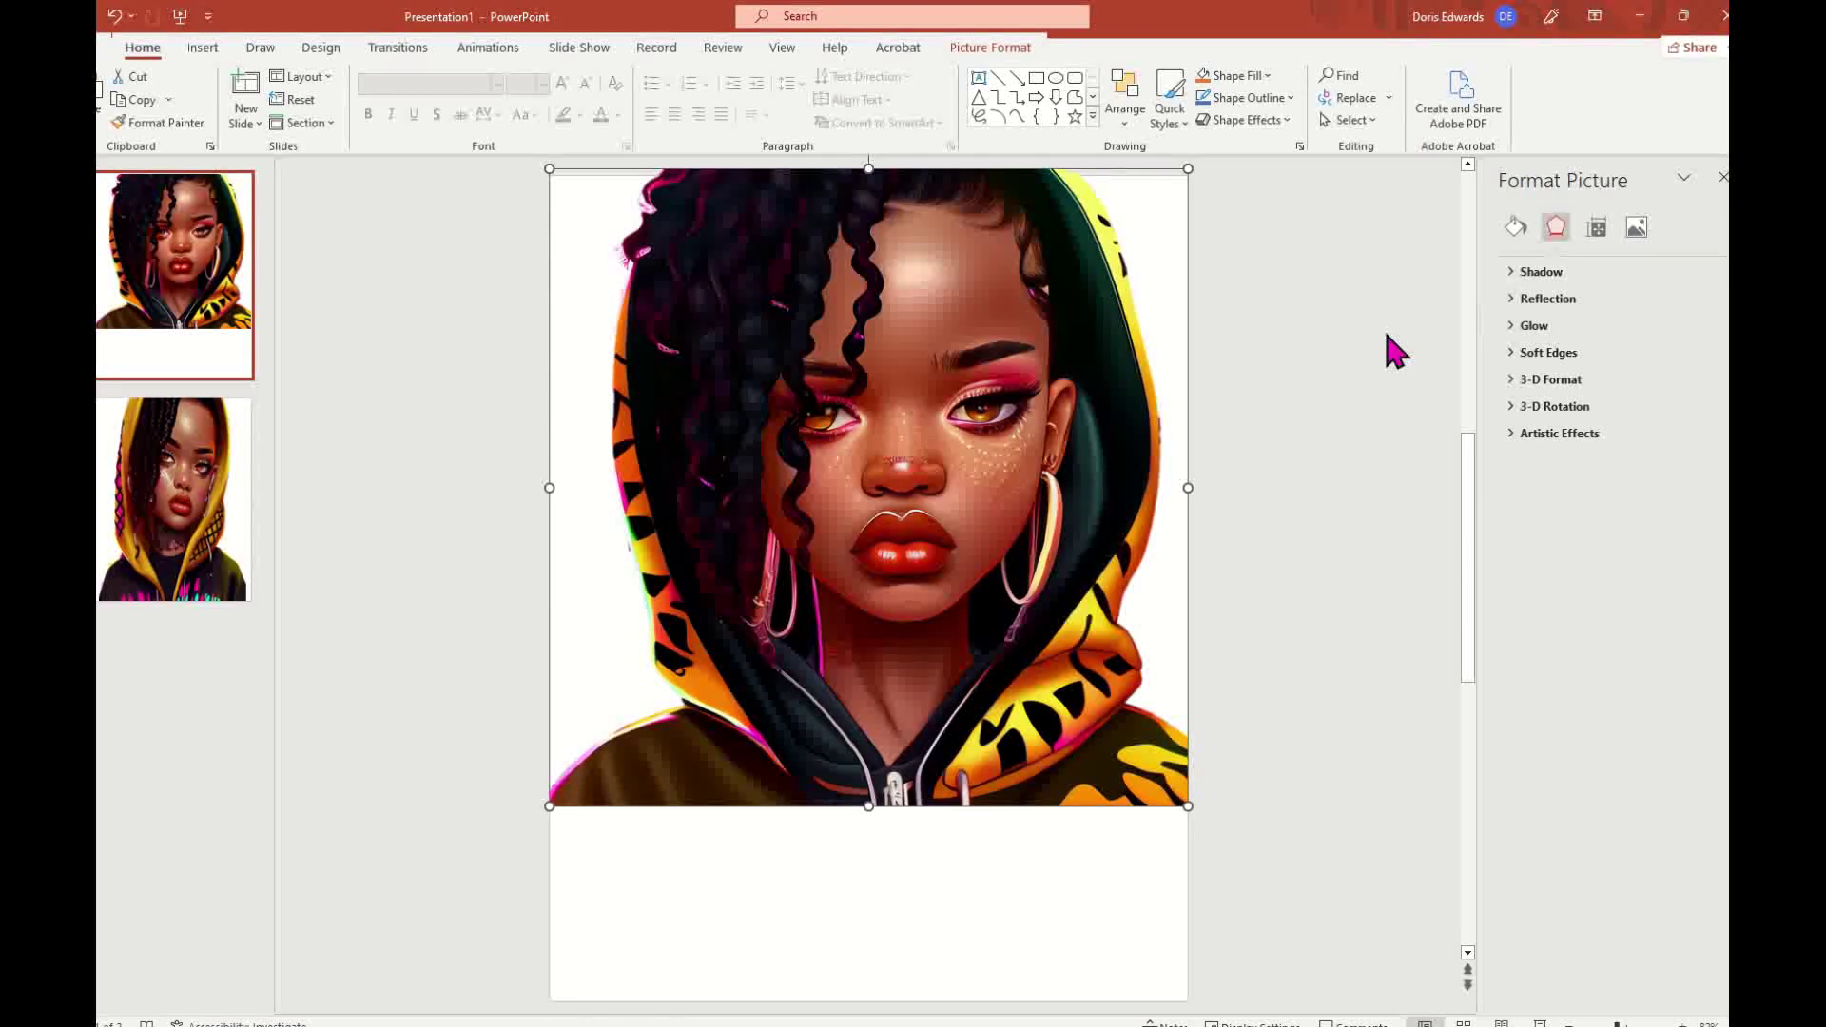
left_click(998, 47)
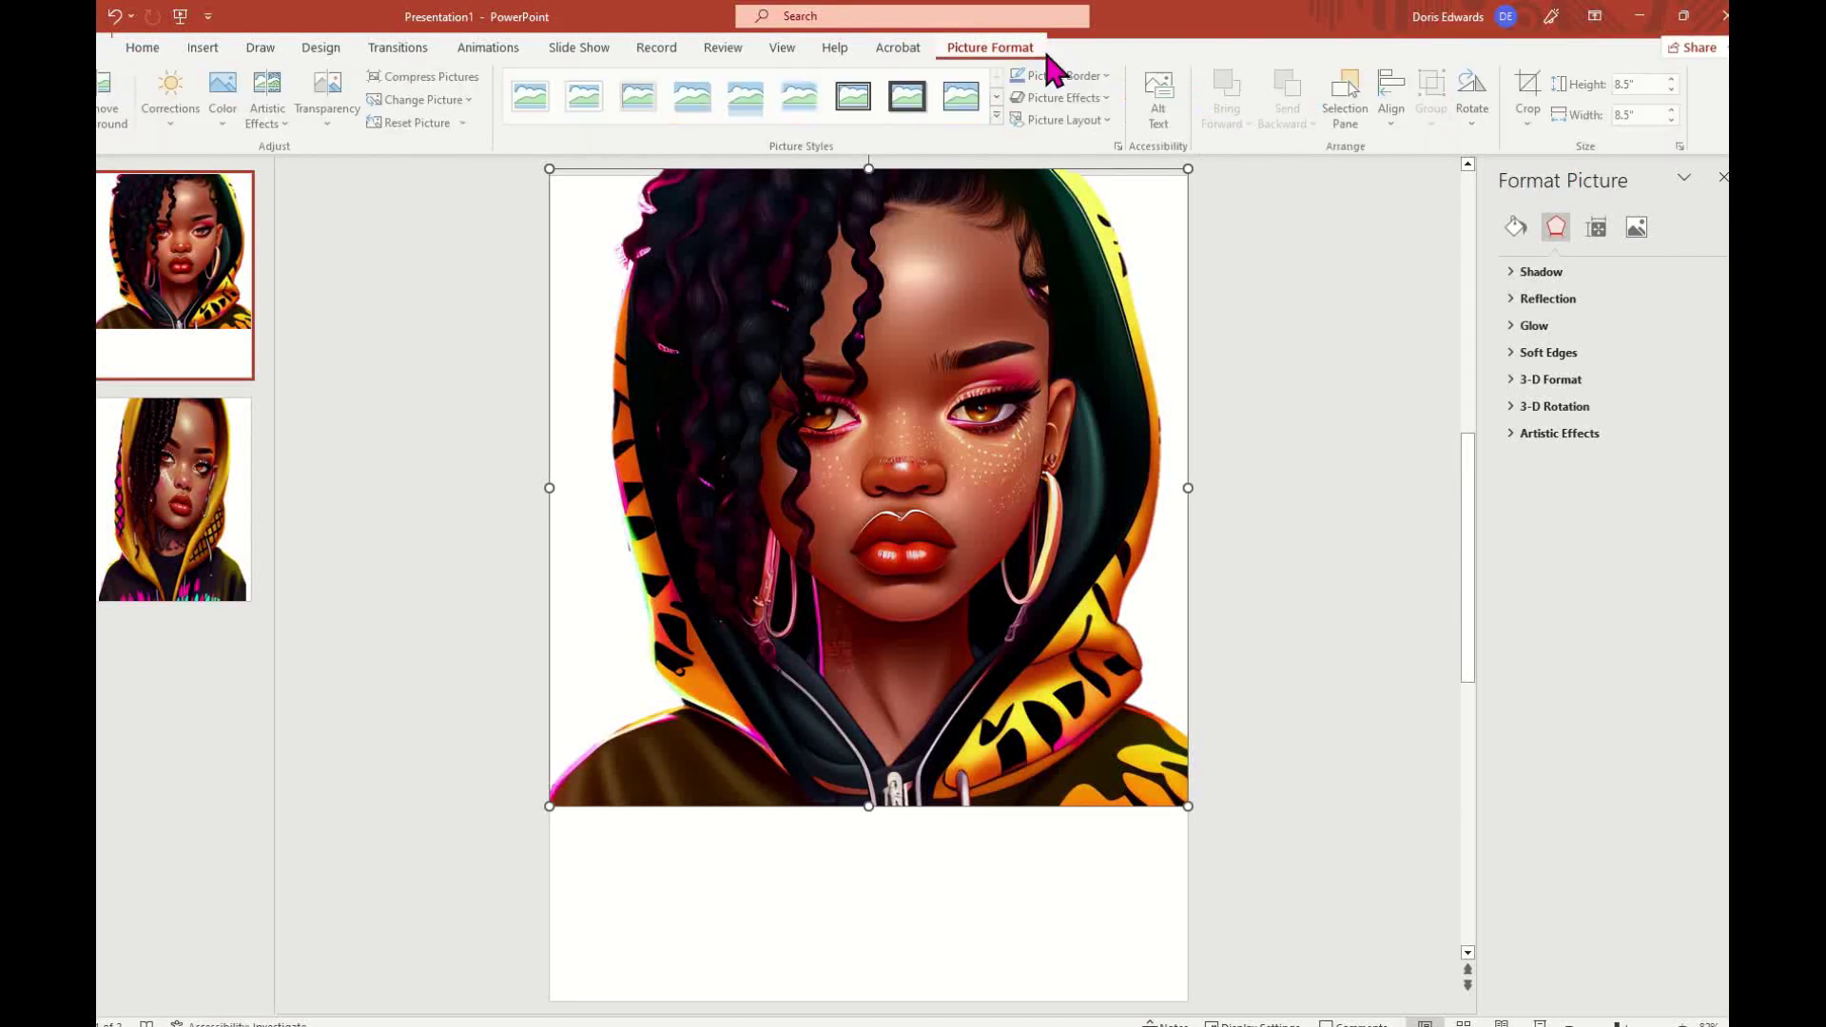
left_click(1684, 147)
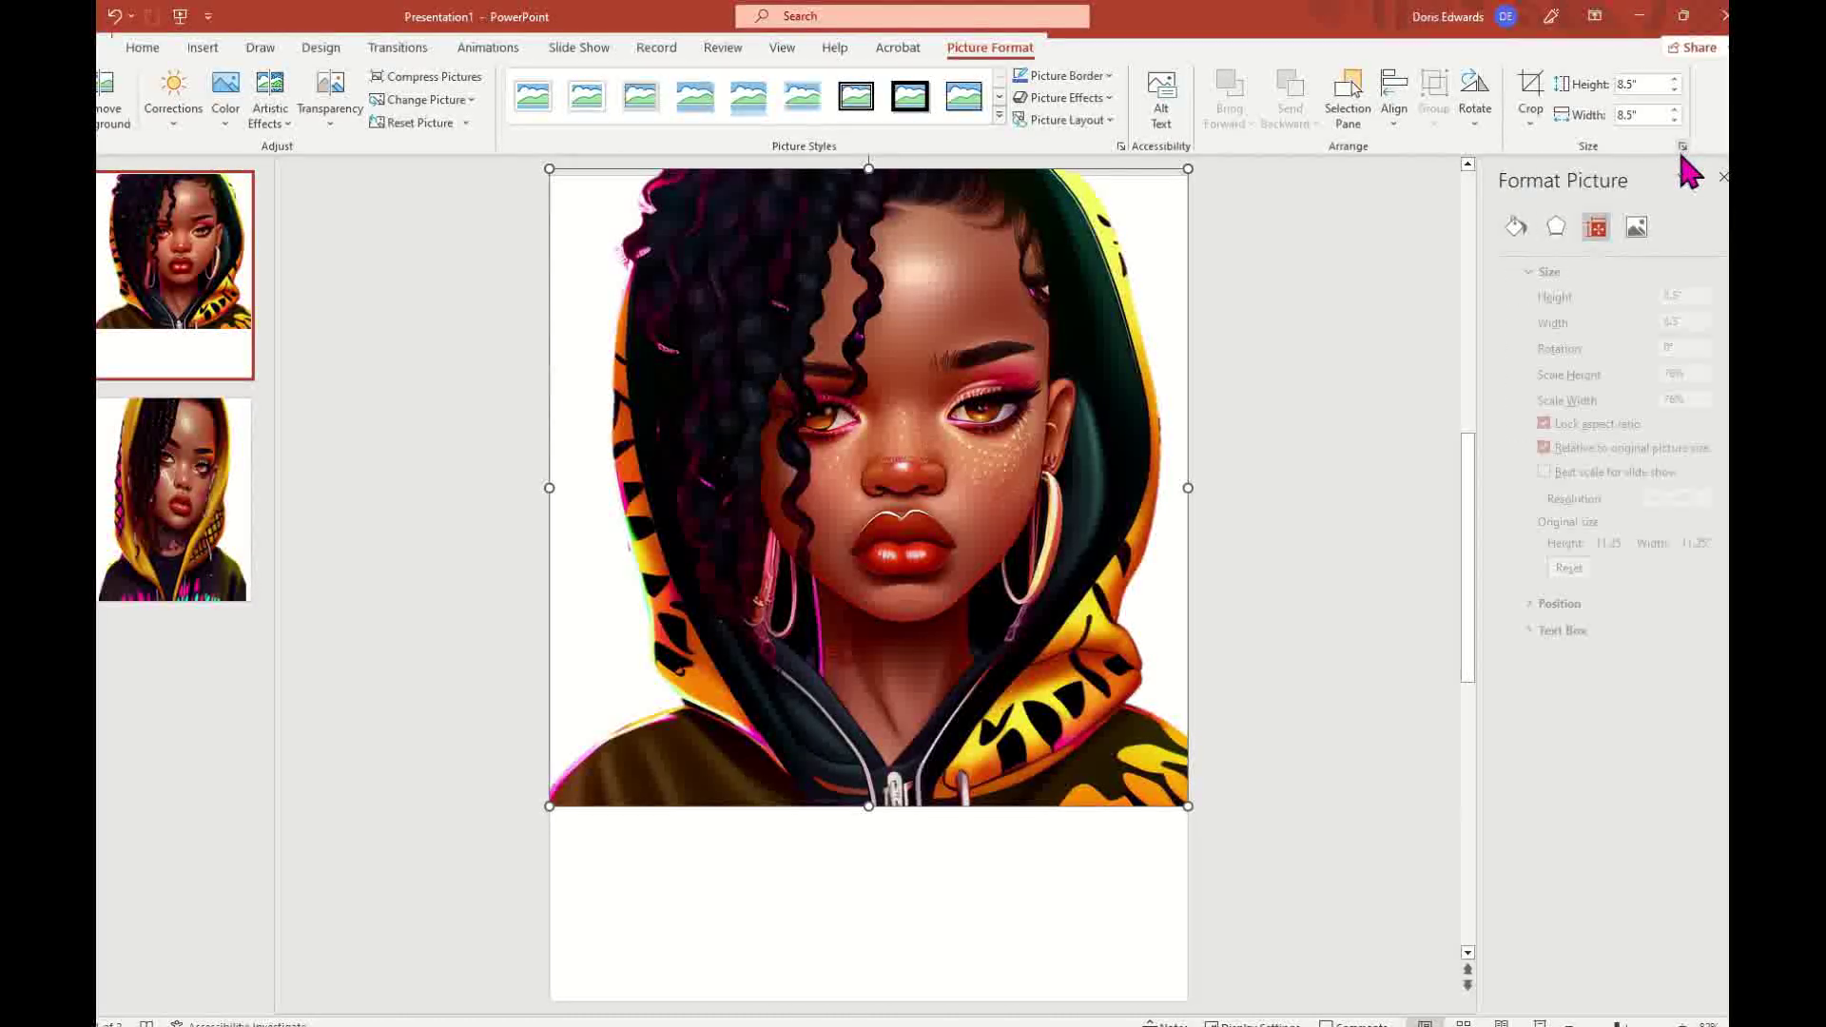
left_click(1655, 85)
type("11")
key("Tab")
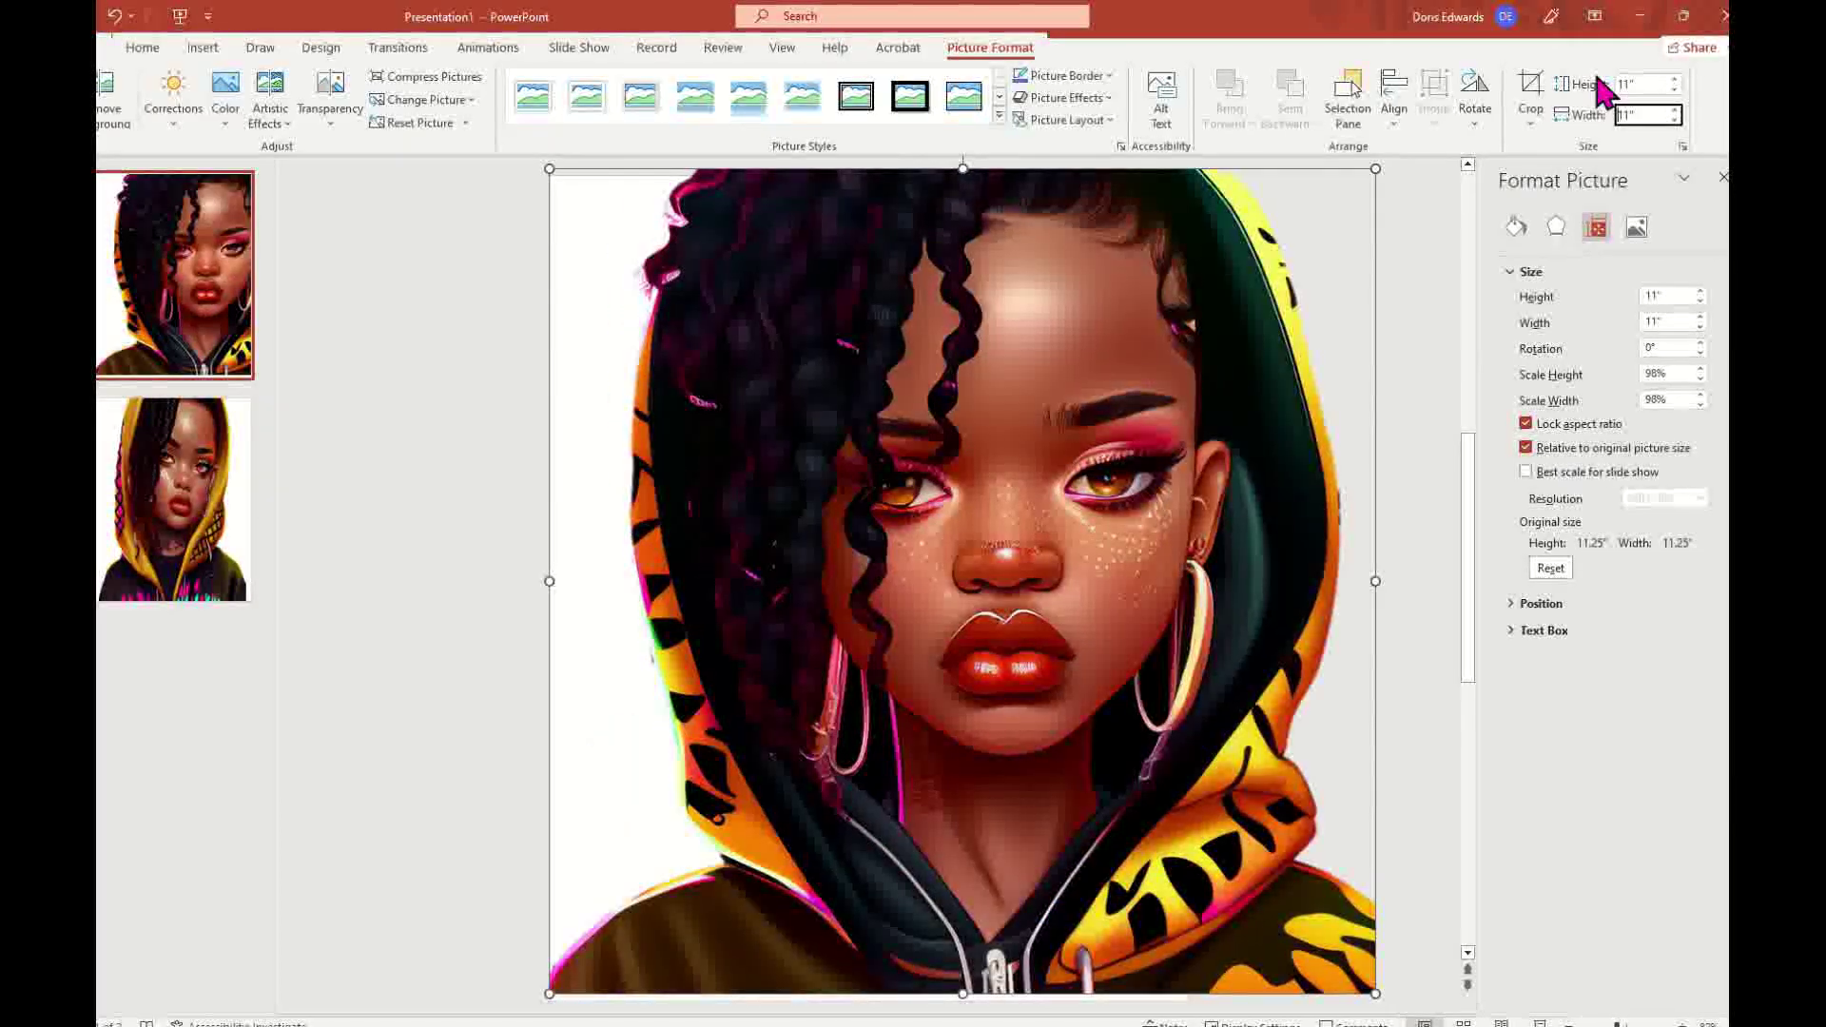
- Set the first portrait's width to 8 inches, and turn off its locked aspect ratio and scaling relative to the original picture size
type("8")
key("Delete")
key("Delete")
key("Delete")
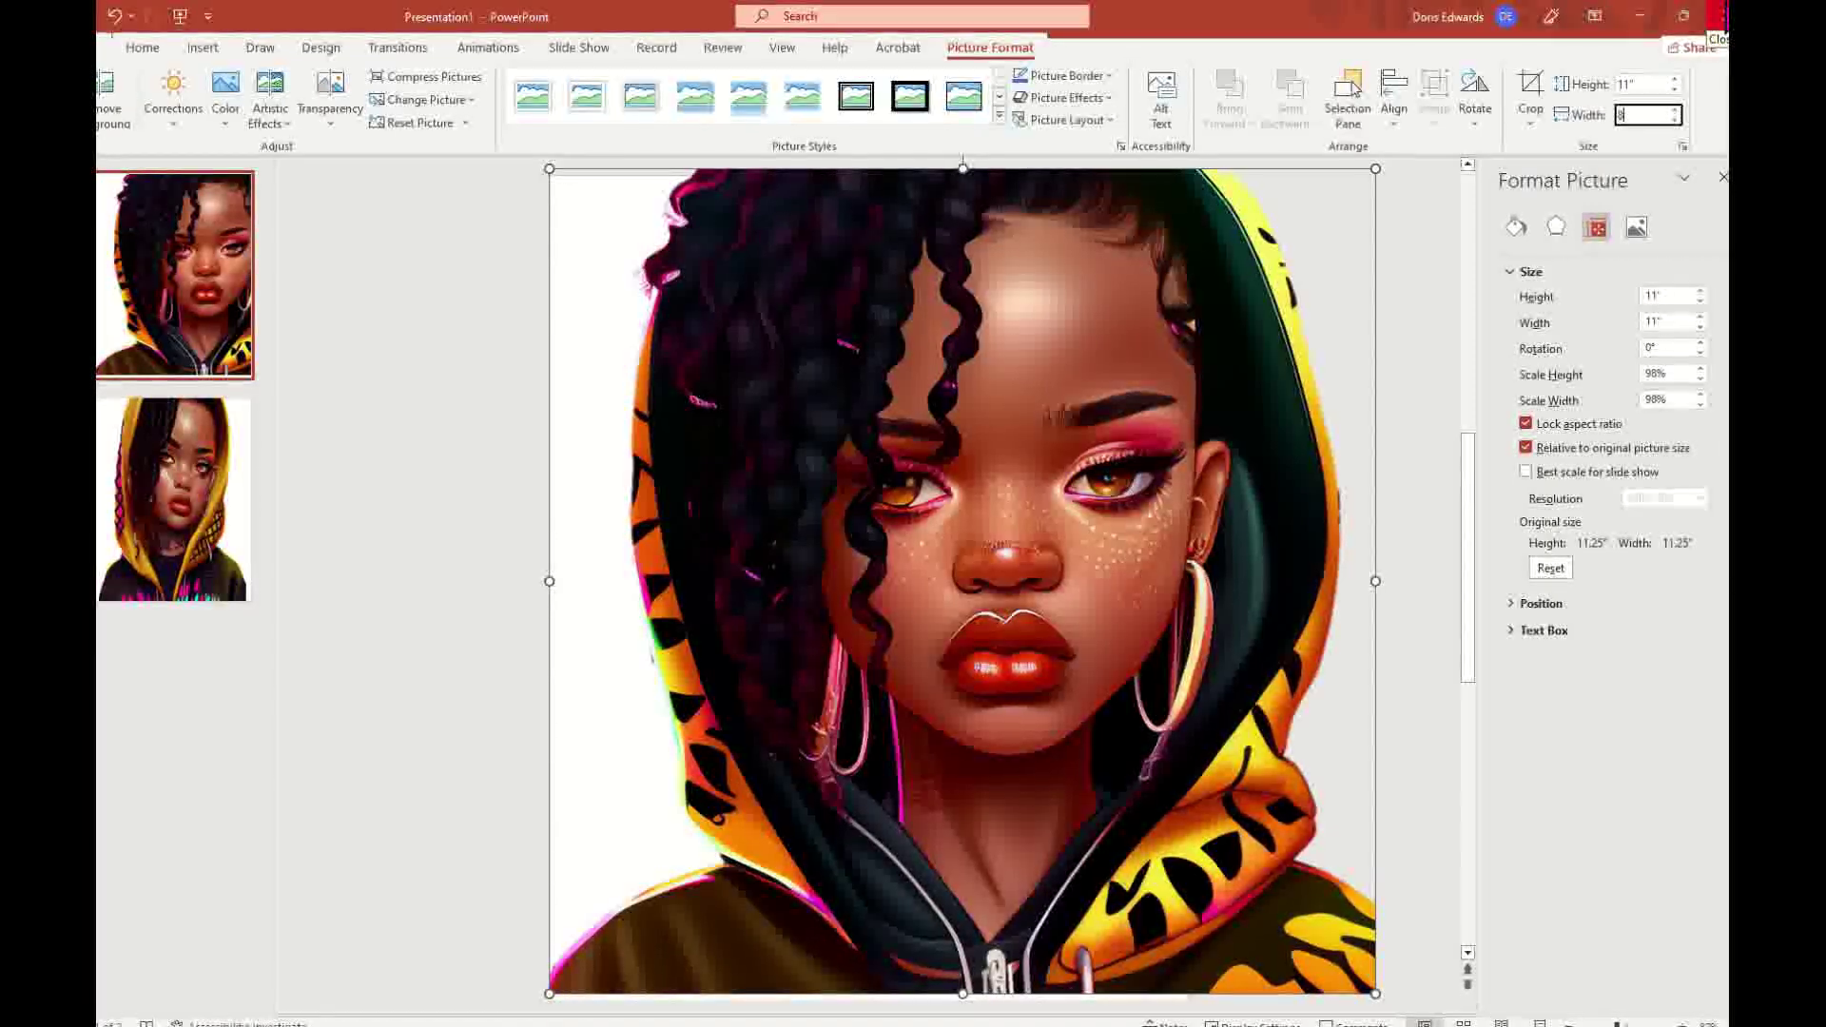
left_click(1574, 423)
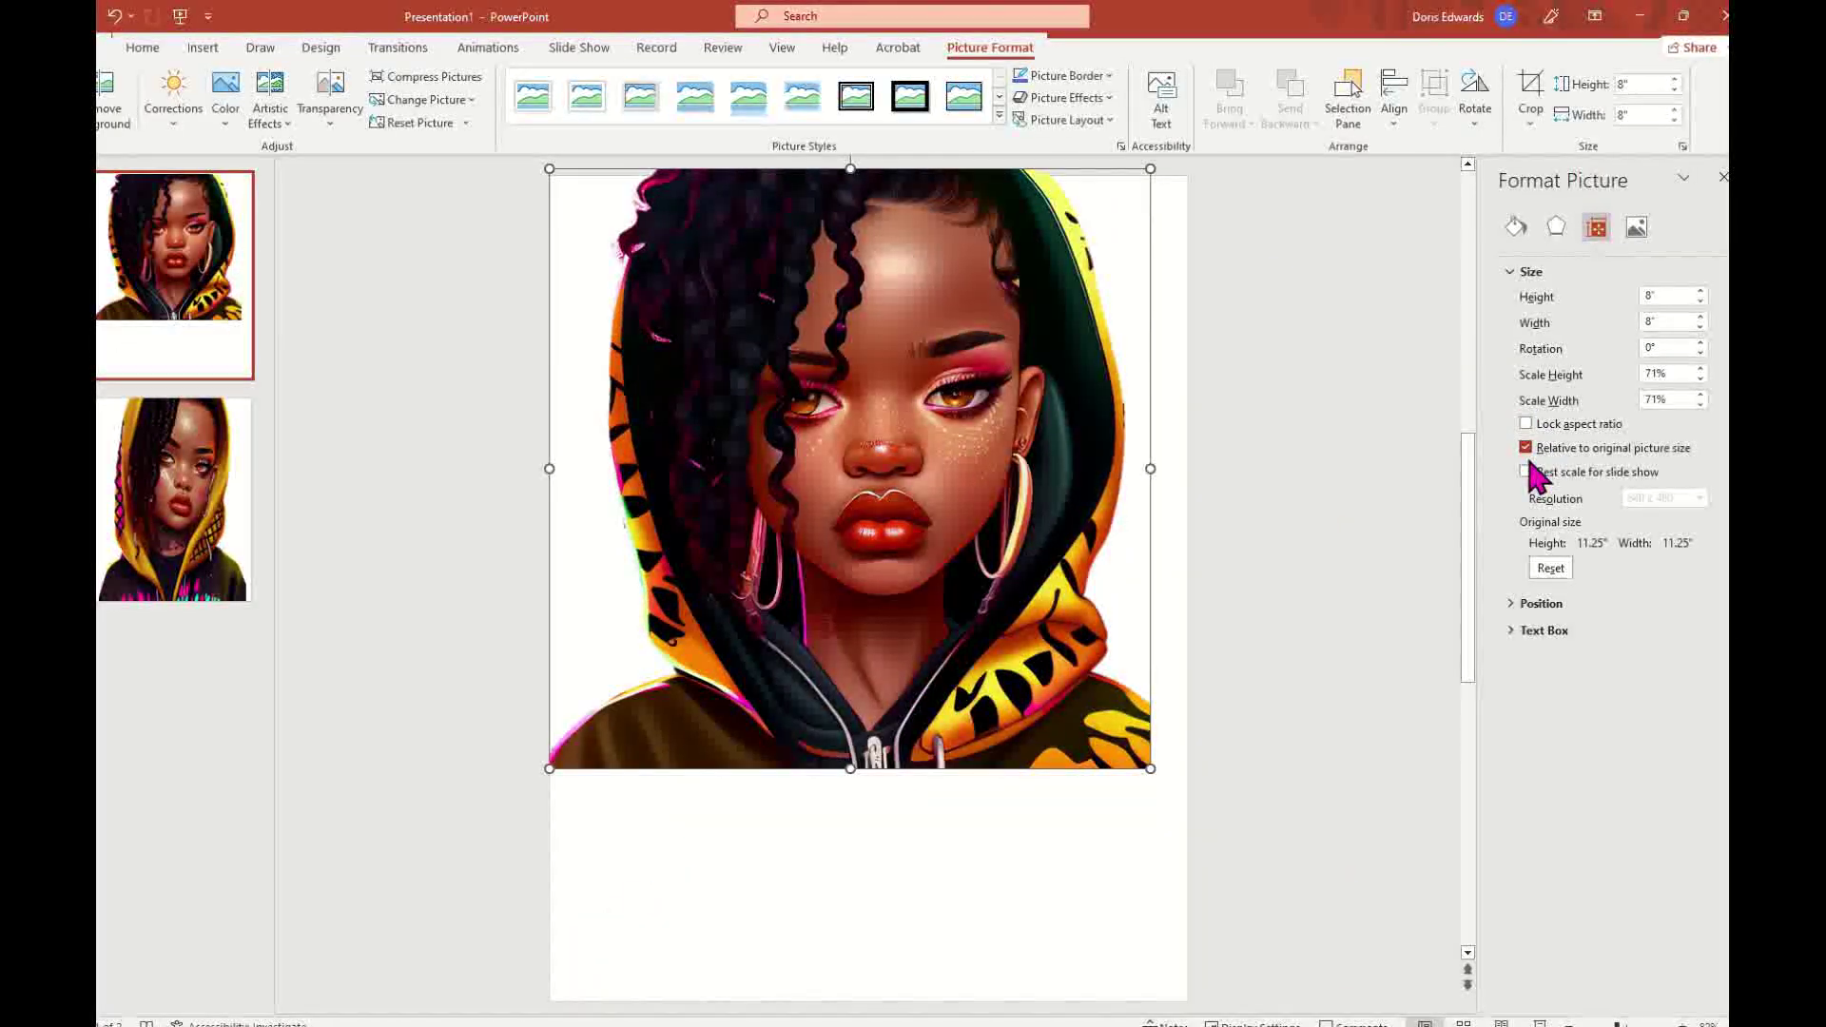
left_click(1539, 453)
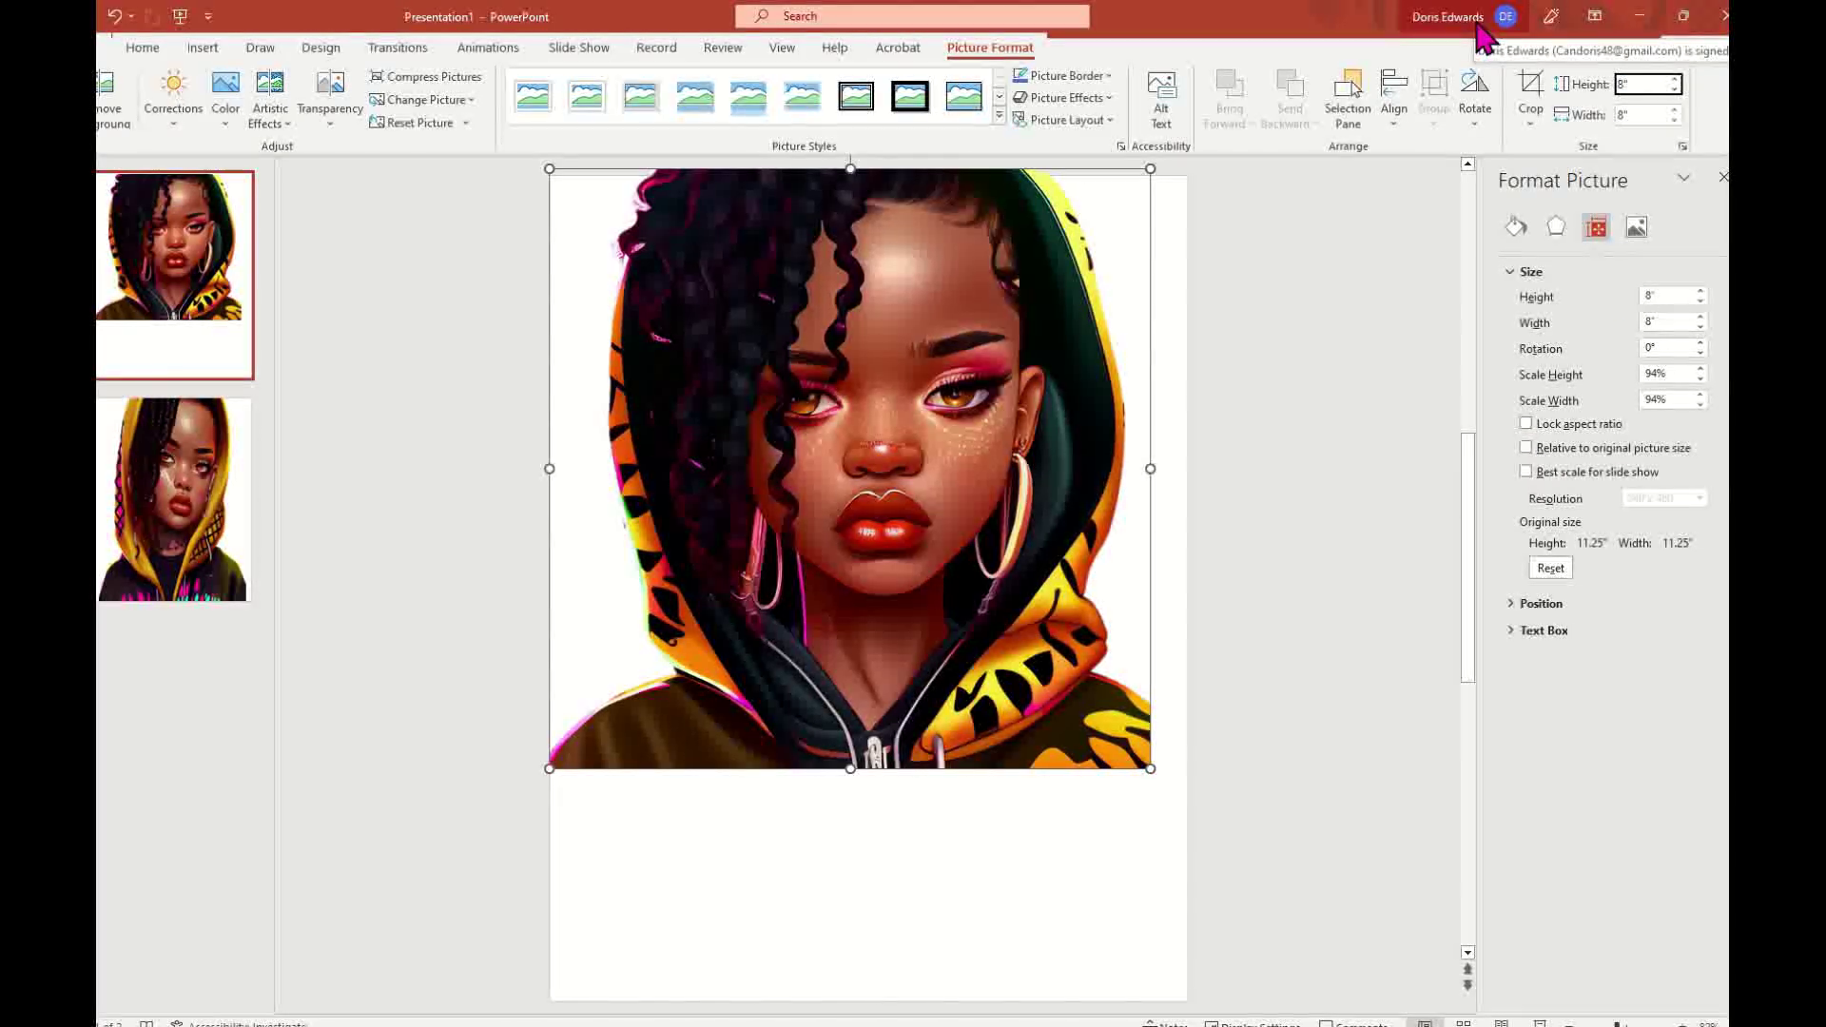
- Set the first portrait's height to 11 inches and its width to 8 inches
type("11")
key("Tab")
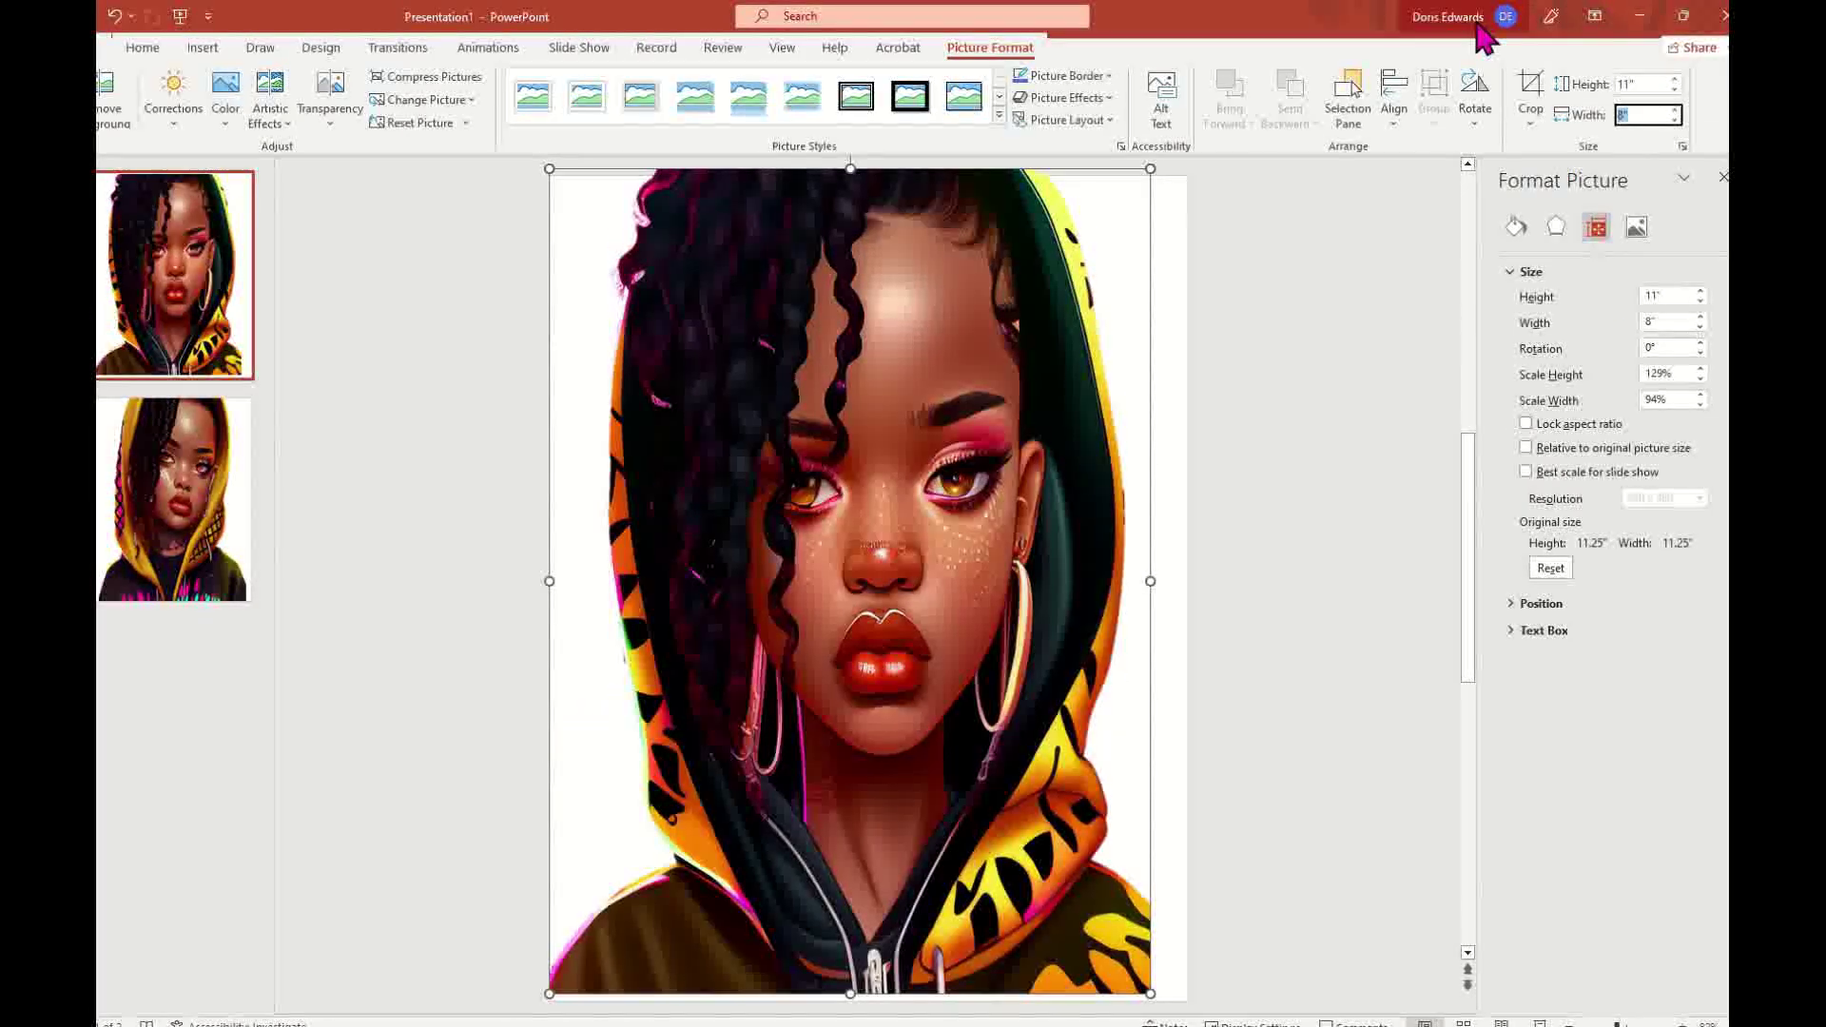
type("1")
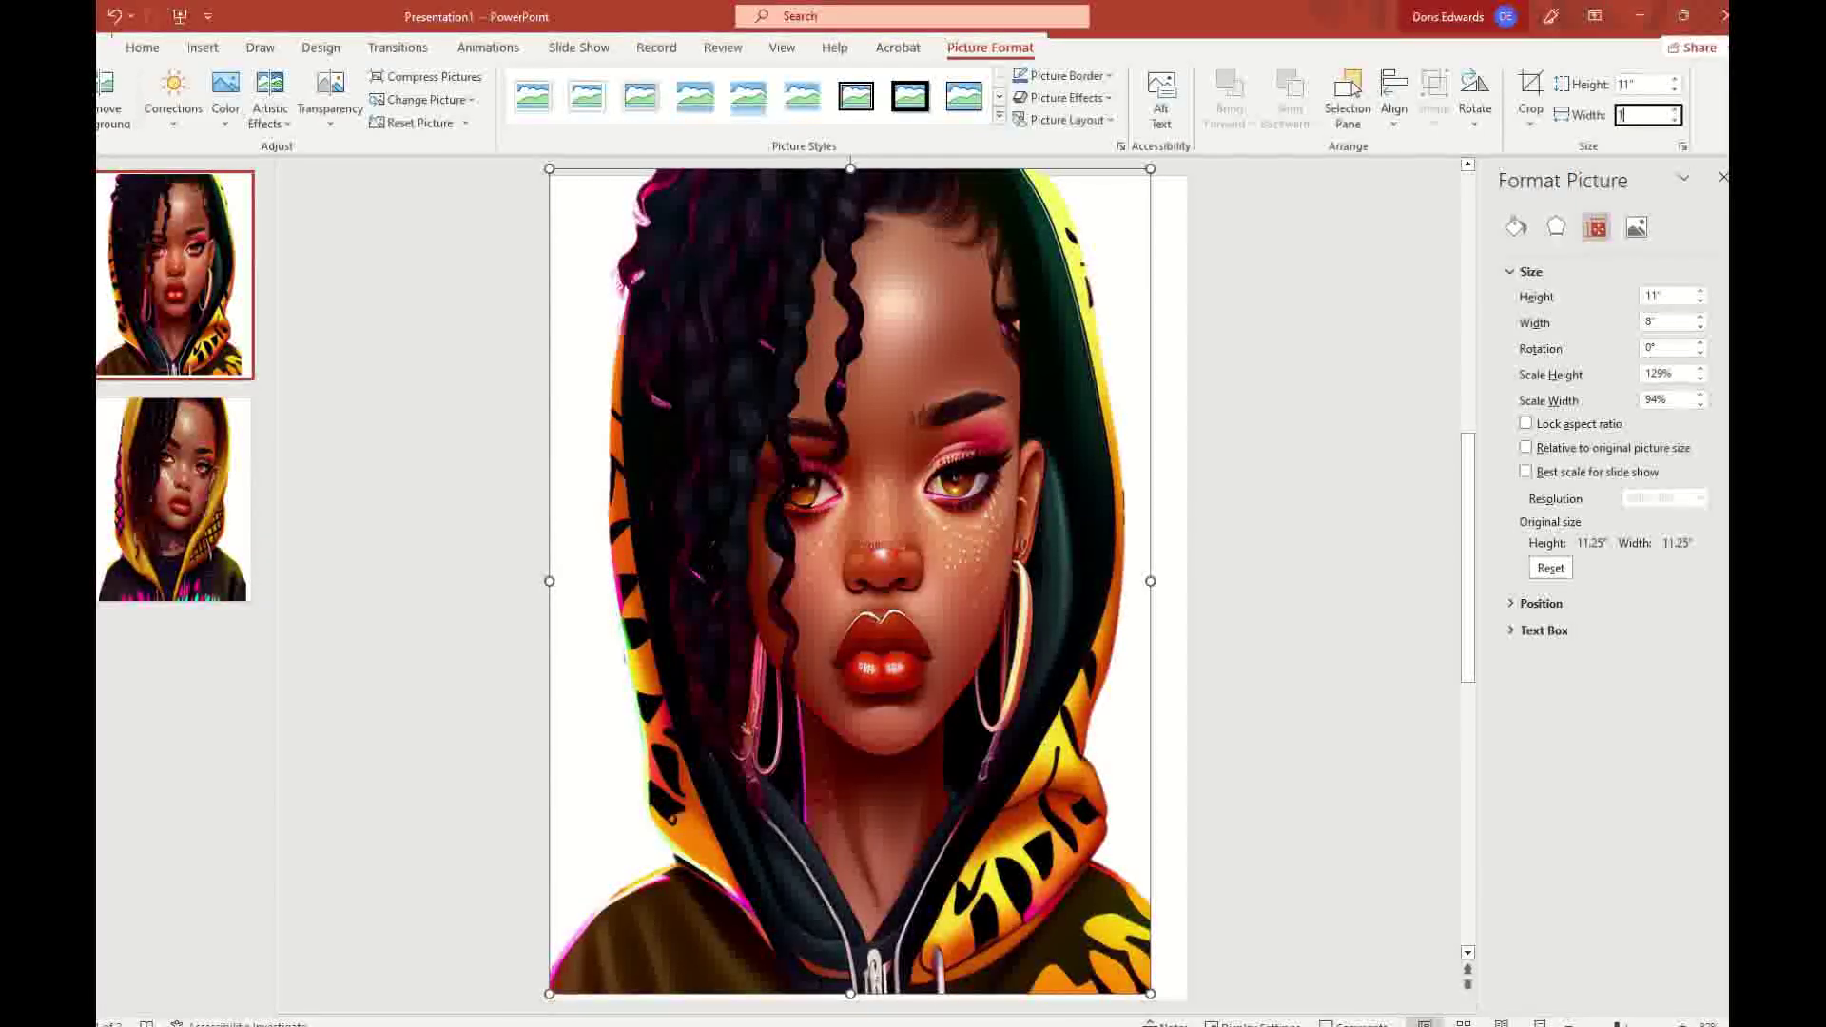
key("Tab")
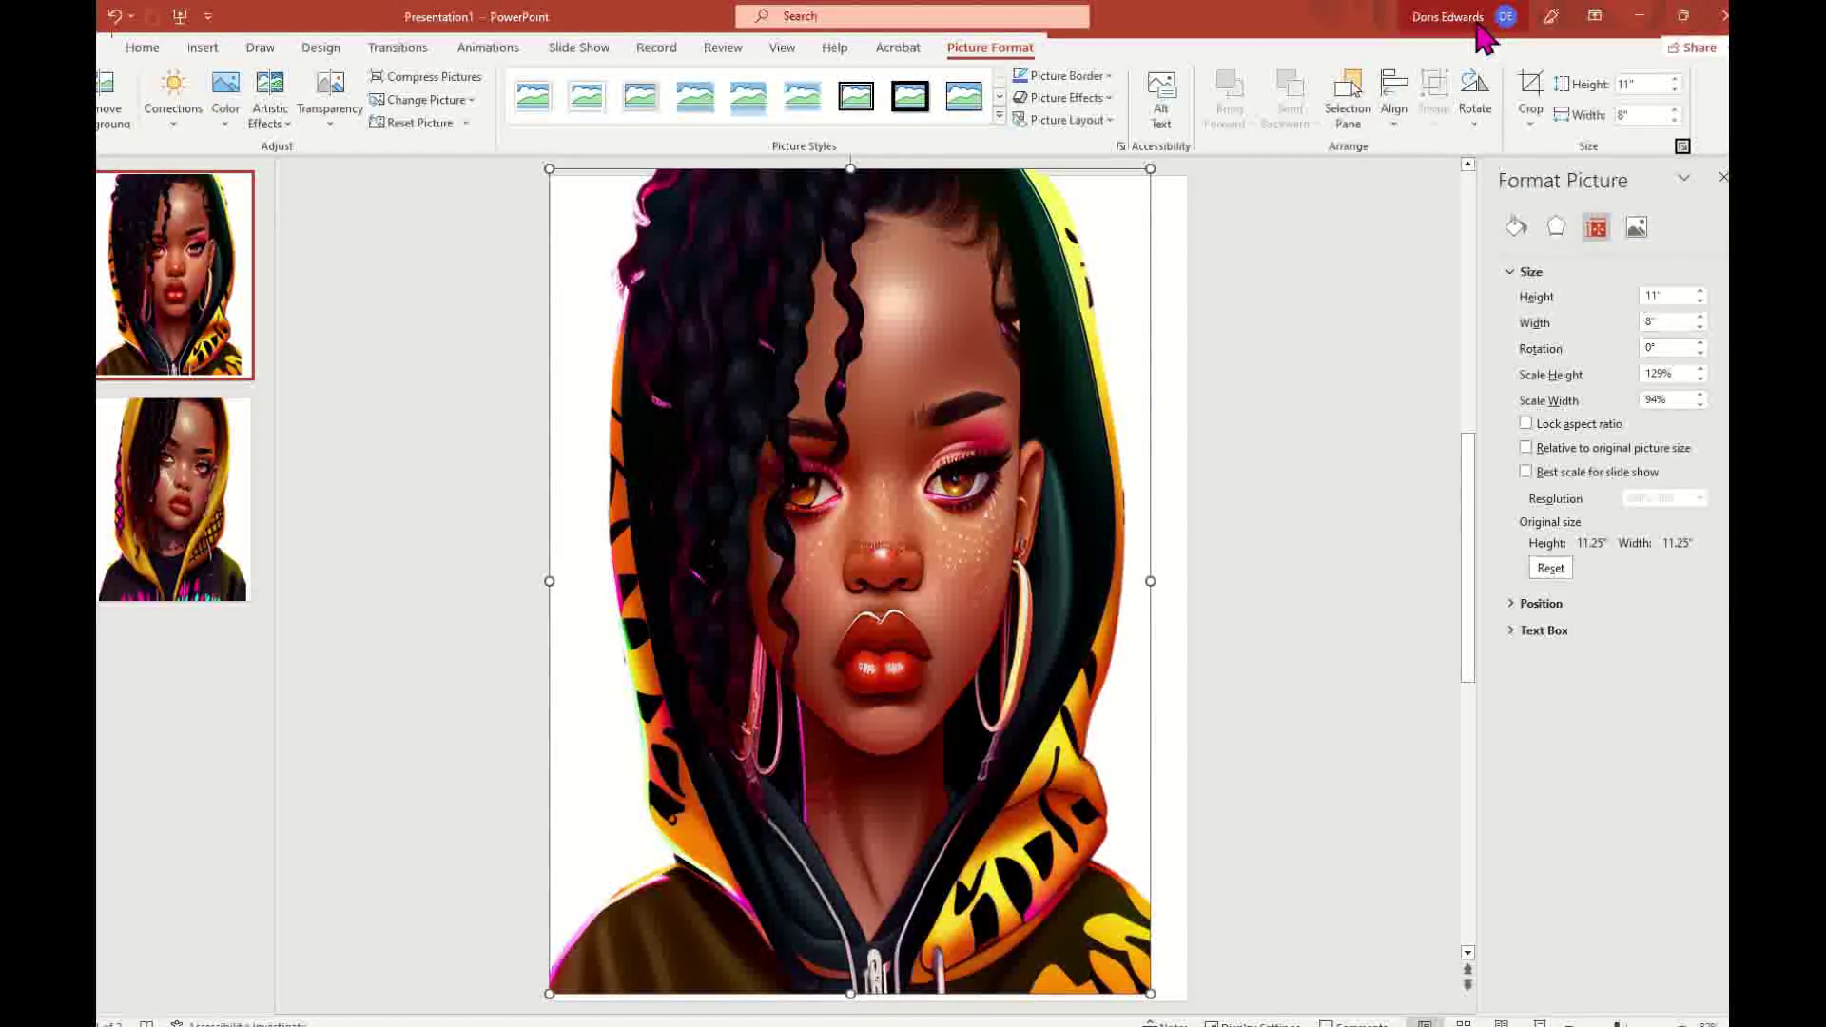
left_click(1304, 583)
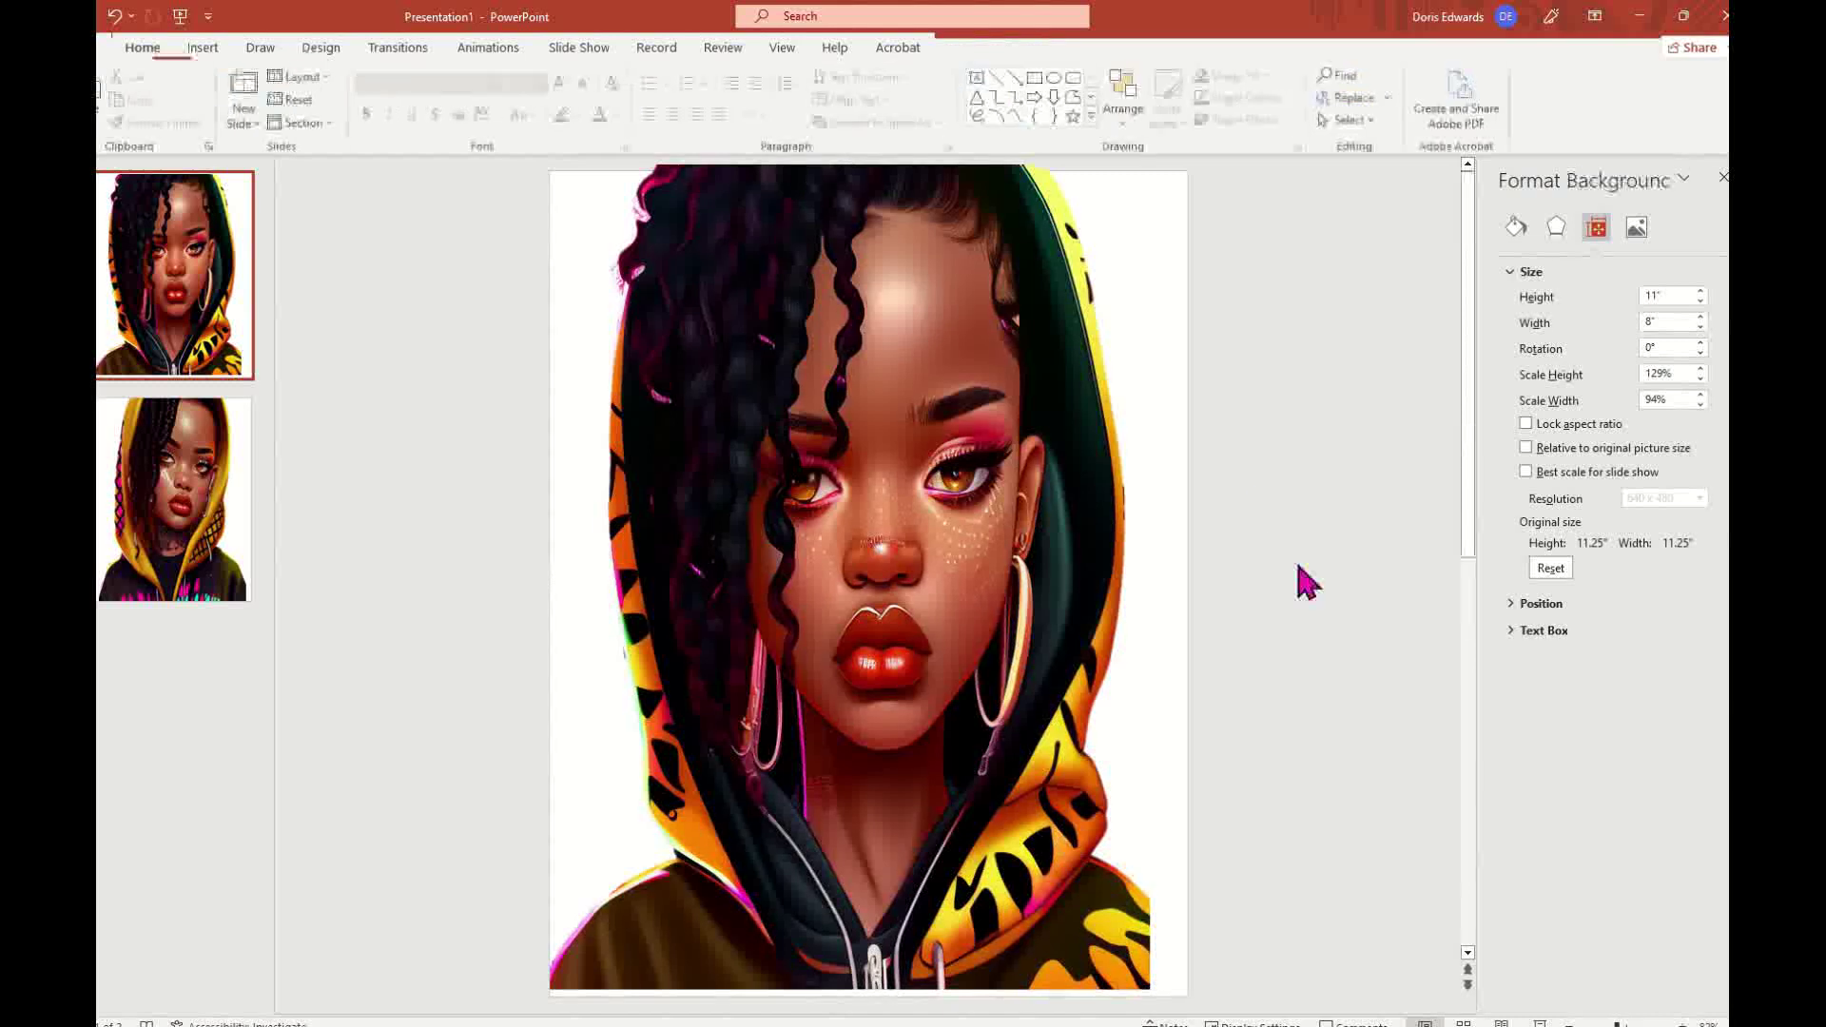
- Shrink the first portrait slightly from its upper edge so that it lines up with the slide's top edge
left_click(973, 523)
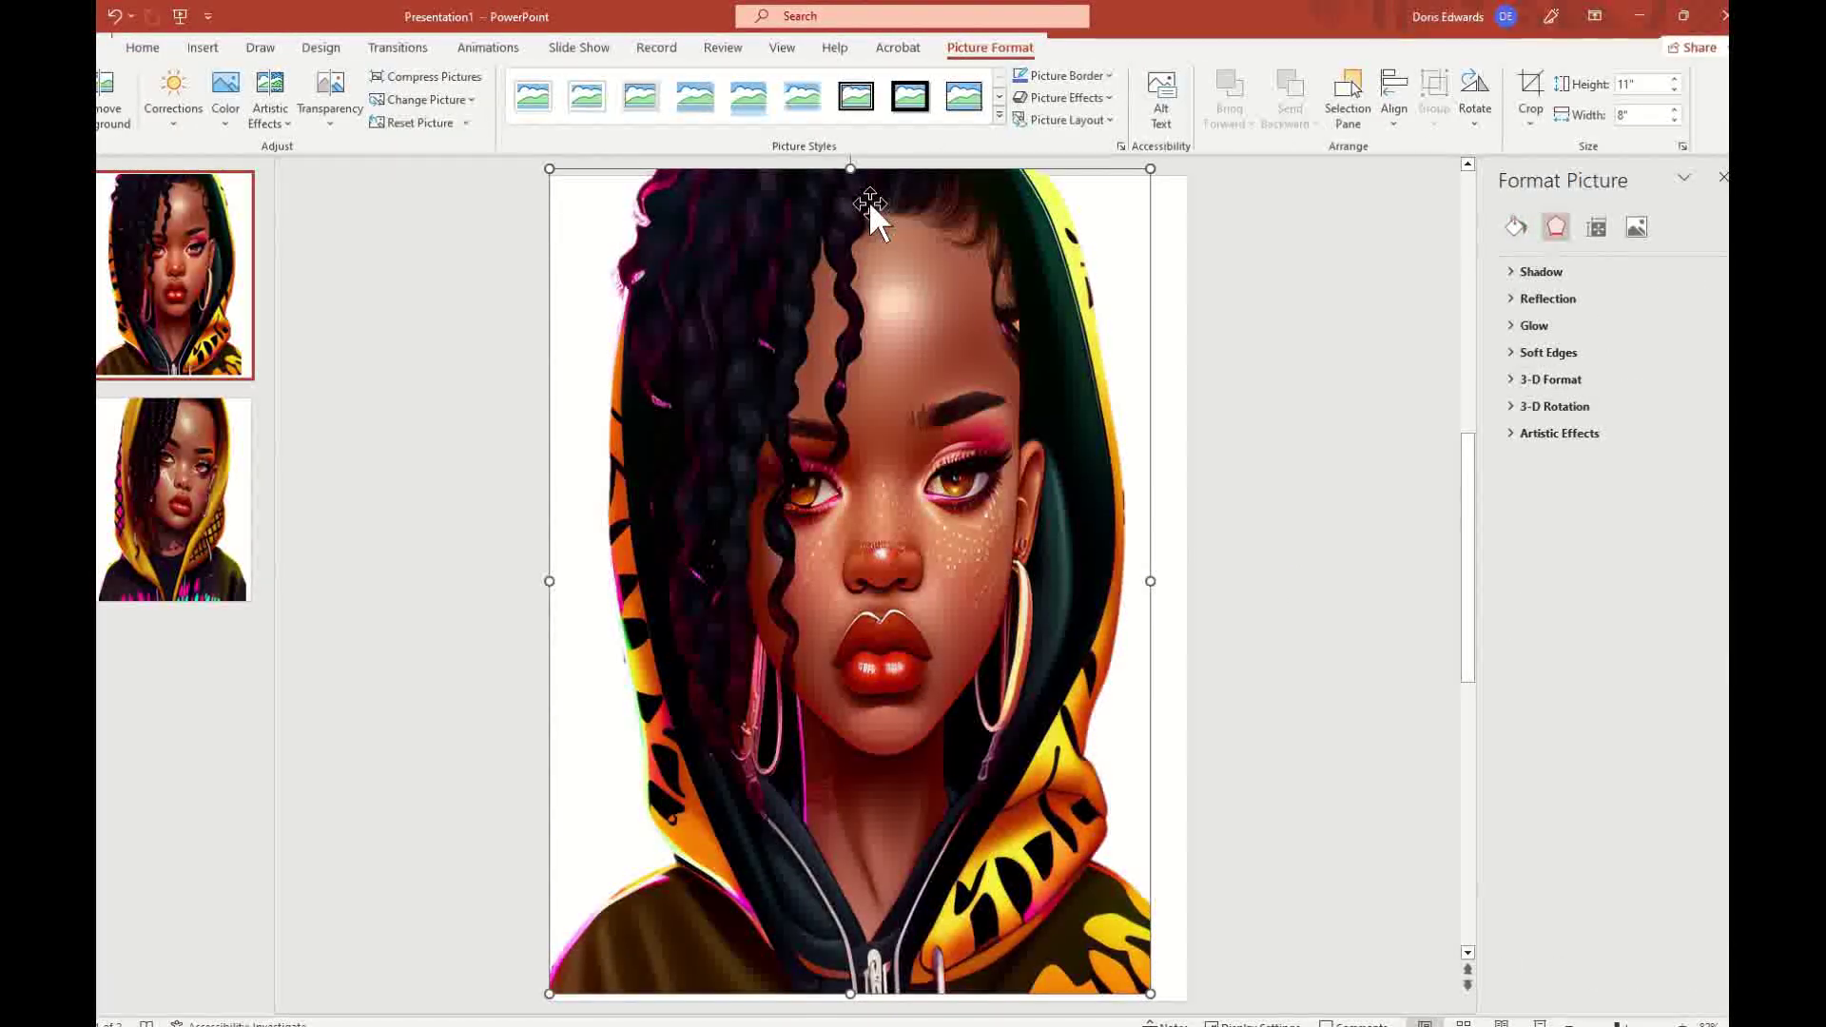
left_click_drag(849, 166, 853, 172)
left_click(1255, 371)
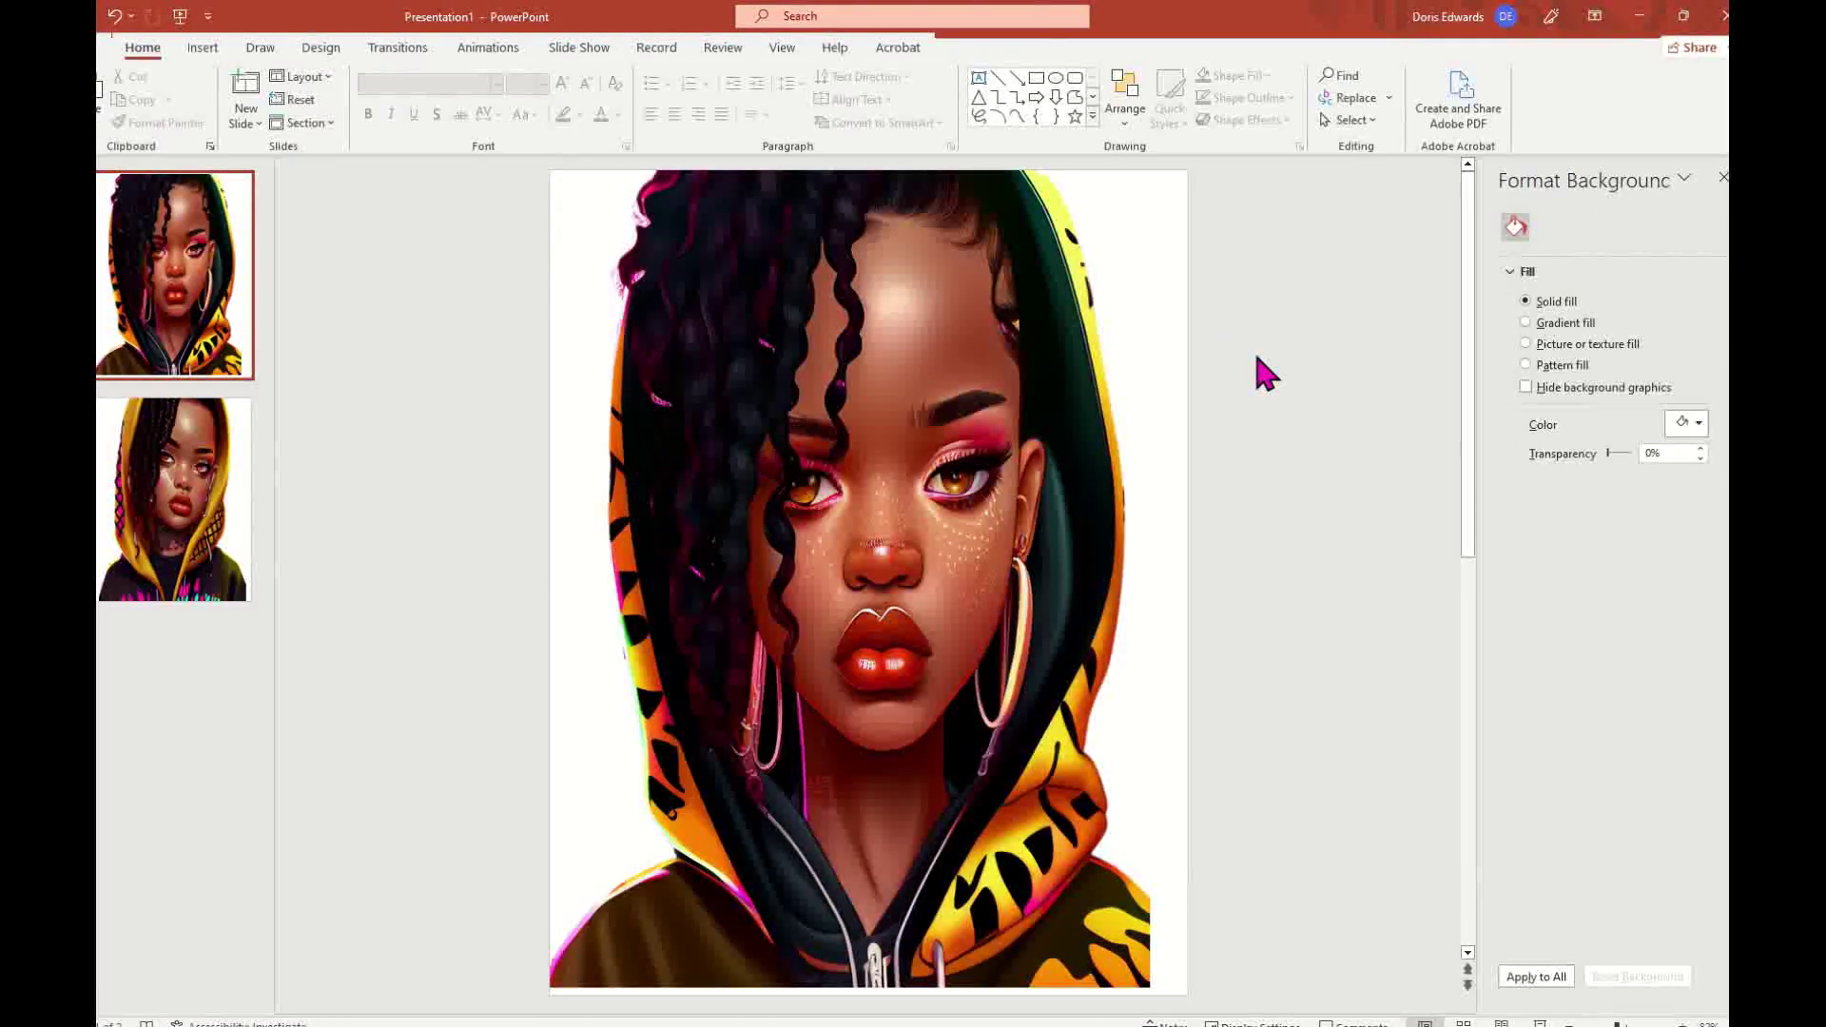
- Switch between the two slides to compare how the resized portraits fill the page
left_click(195, 285)
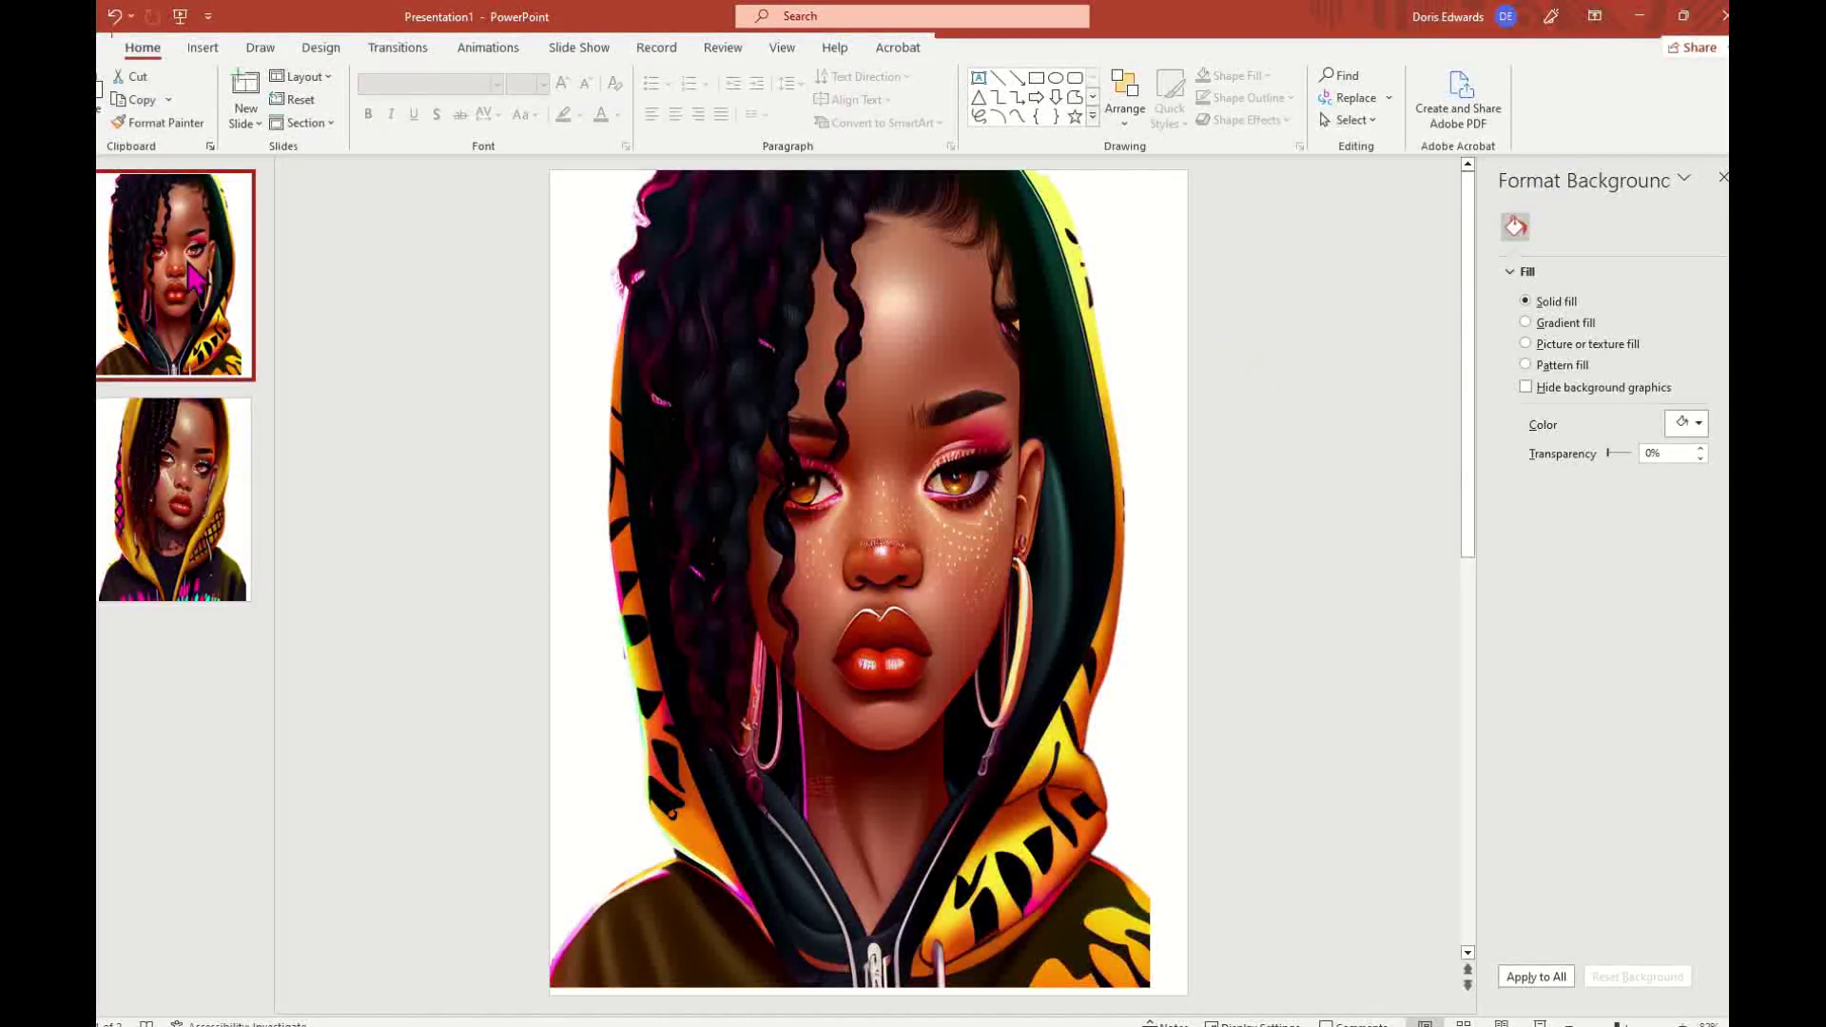
left_click(174, 485)
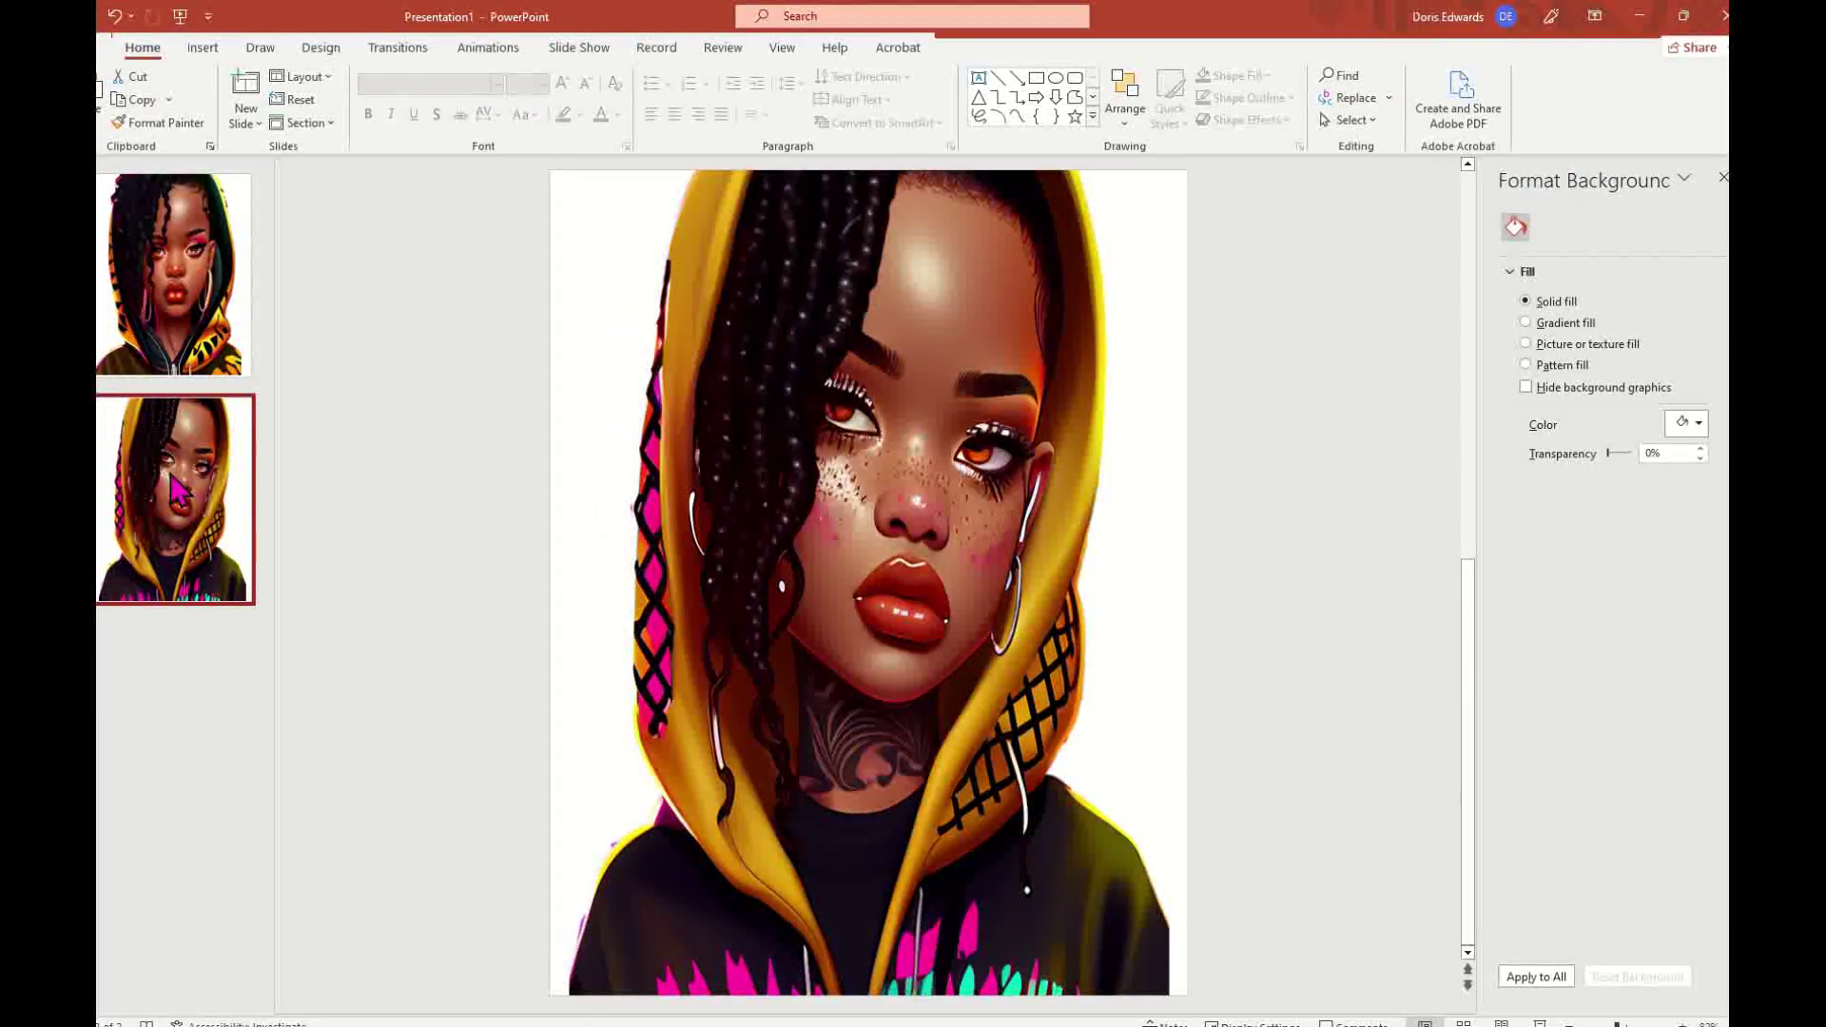
left_click(924, 417)
left_click(188, 312)
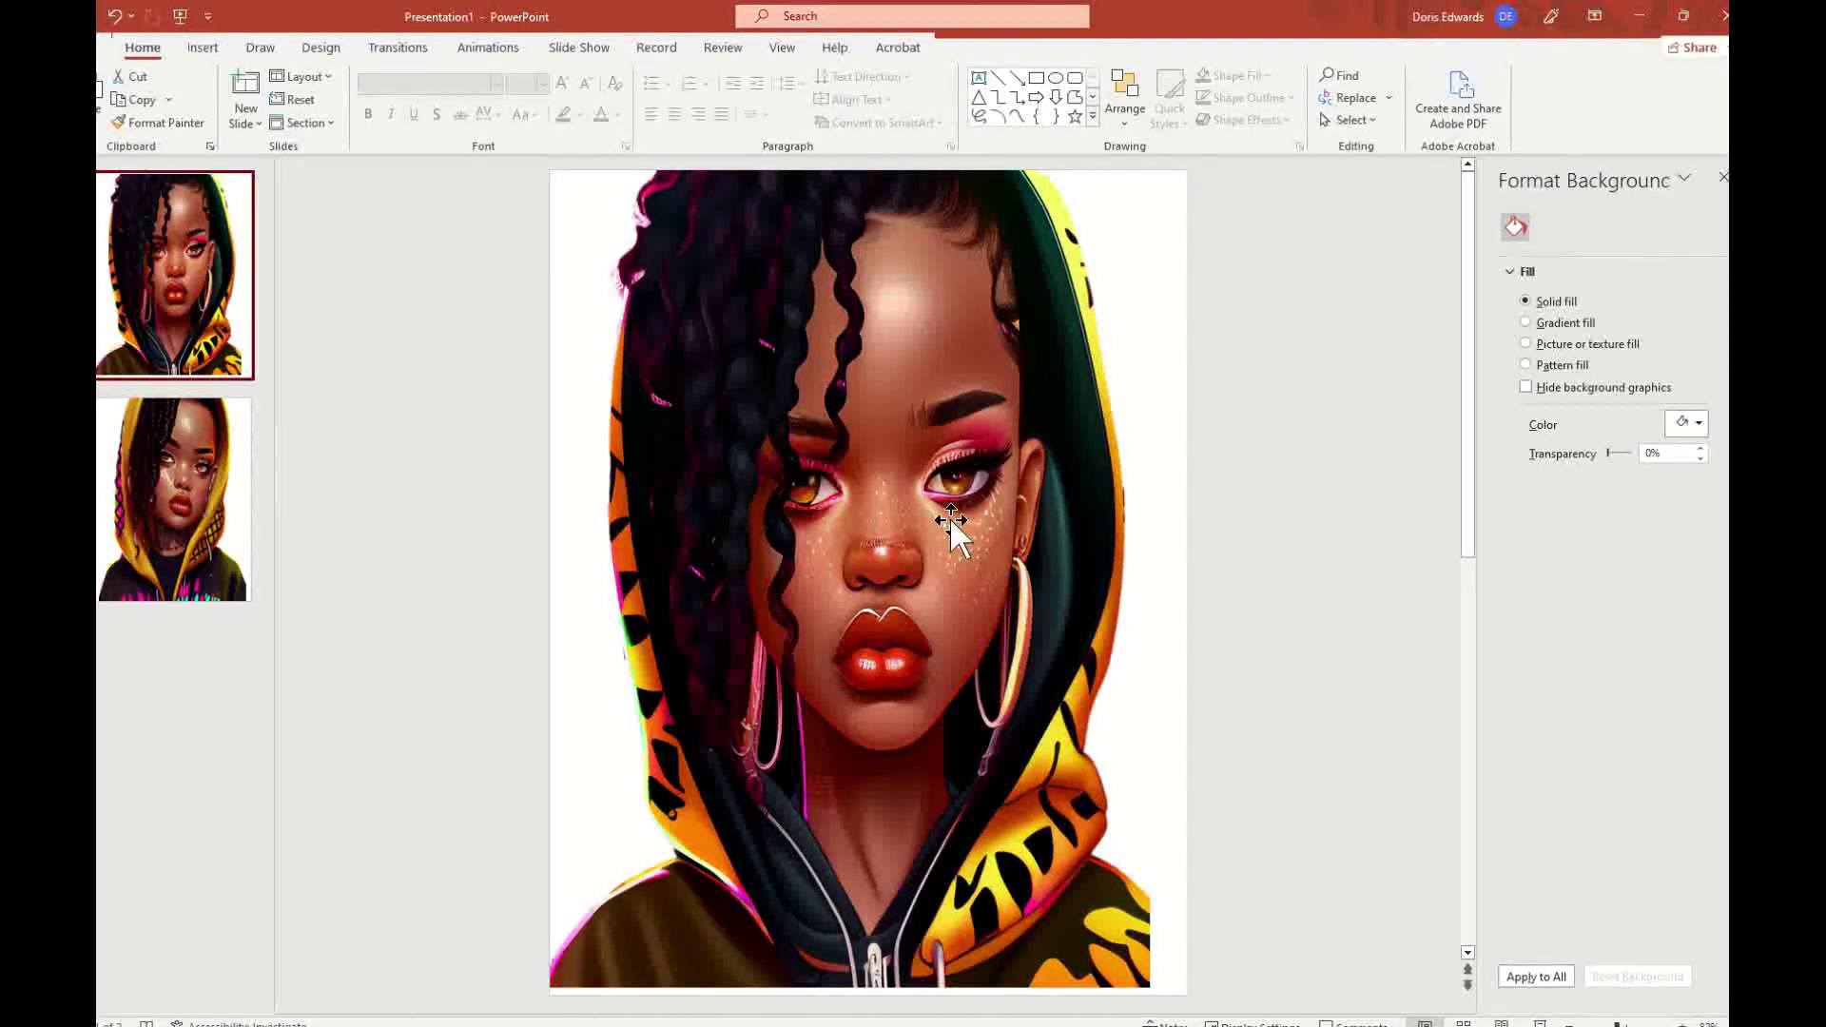
left_click(1031, 253)
left_click(1198, 393)
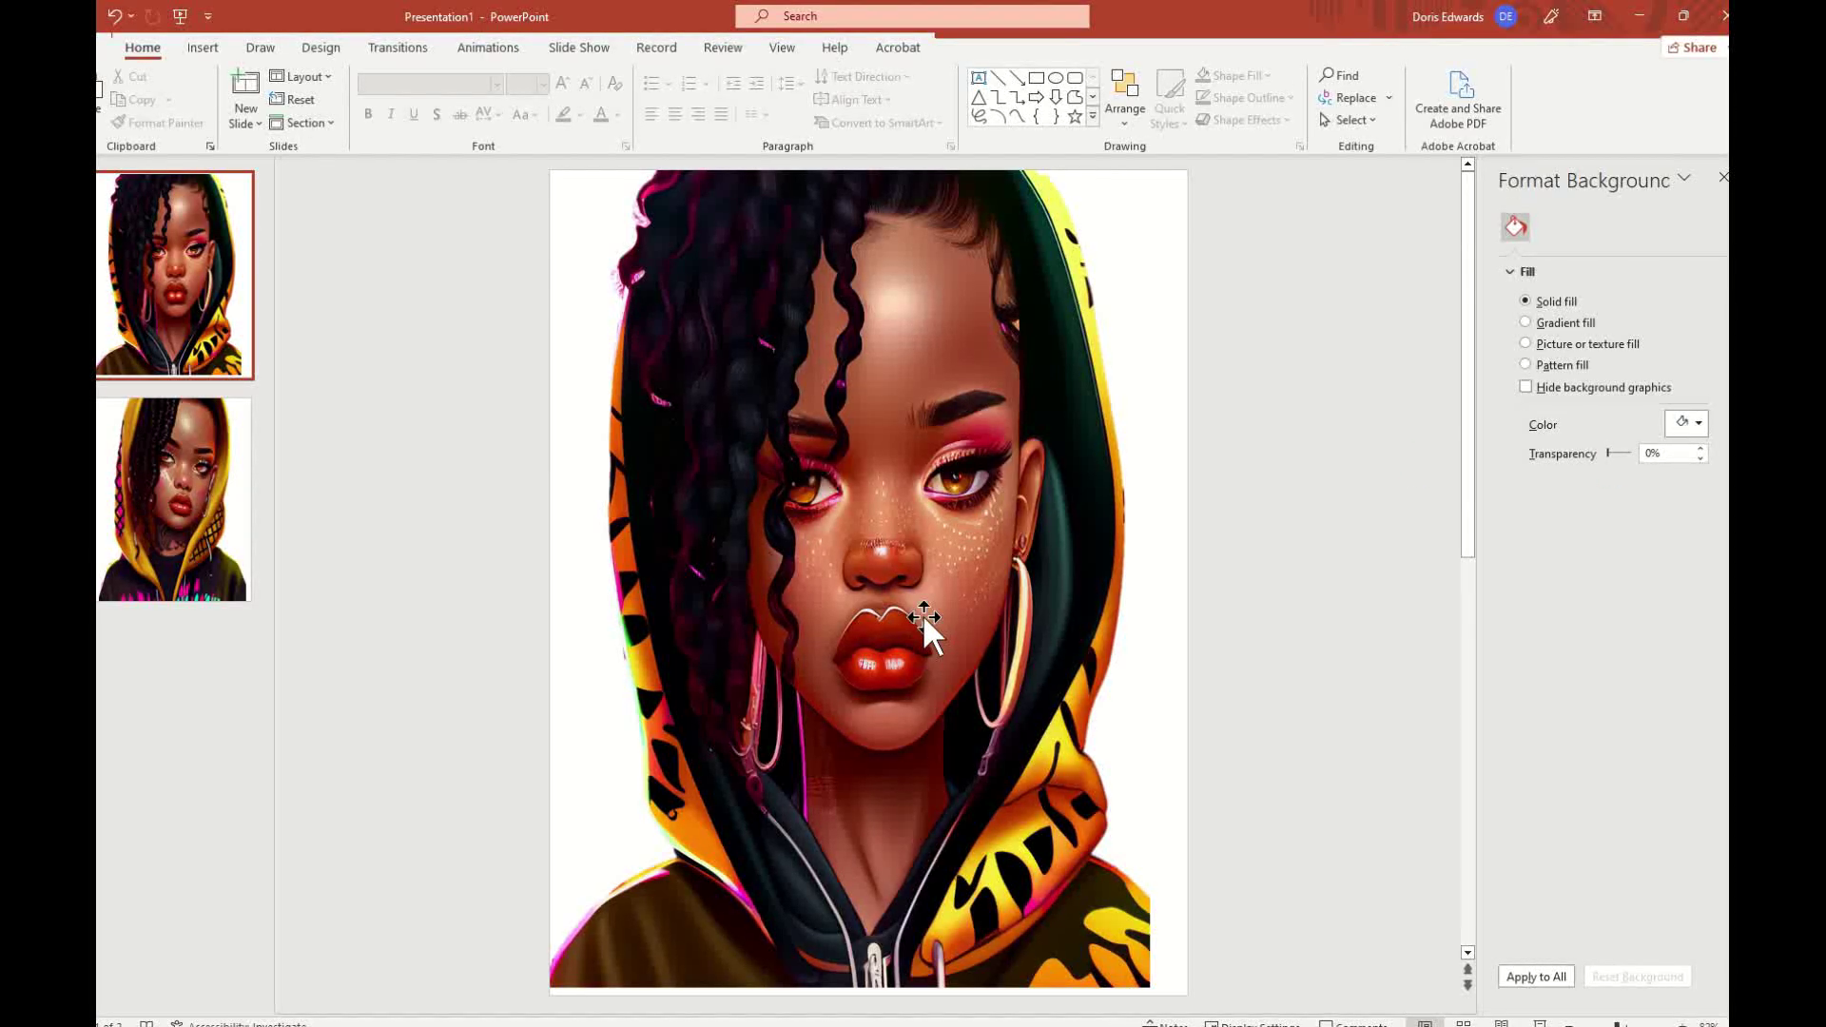
left_click(225, 493)
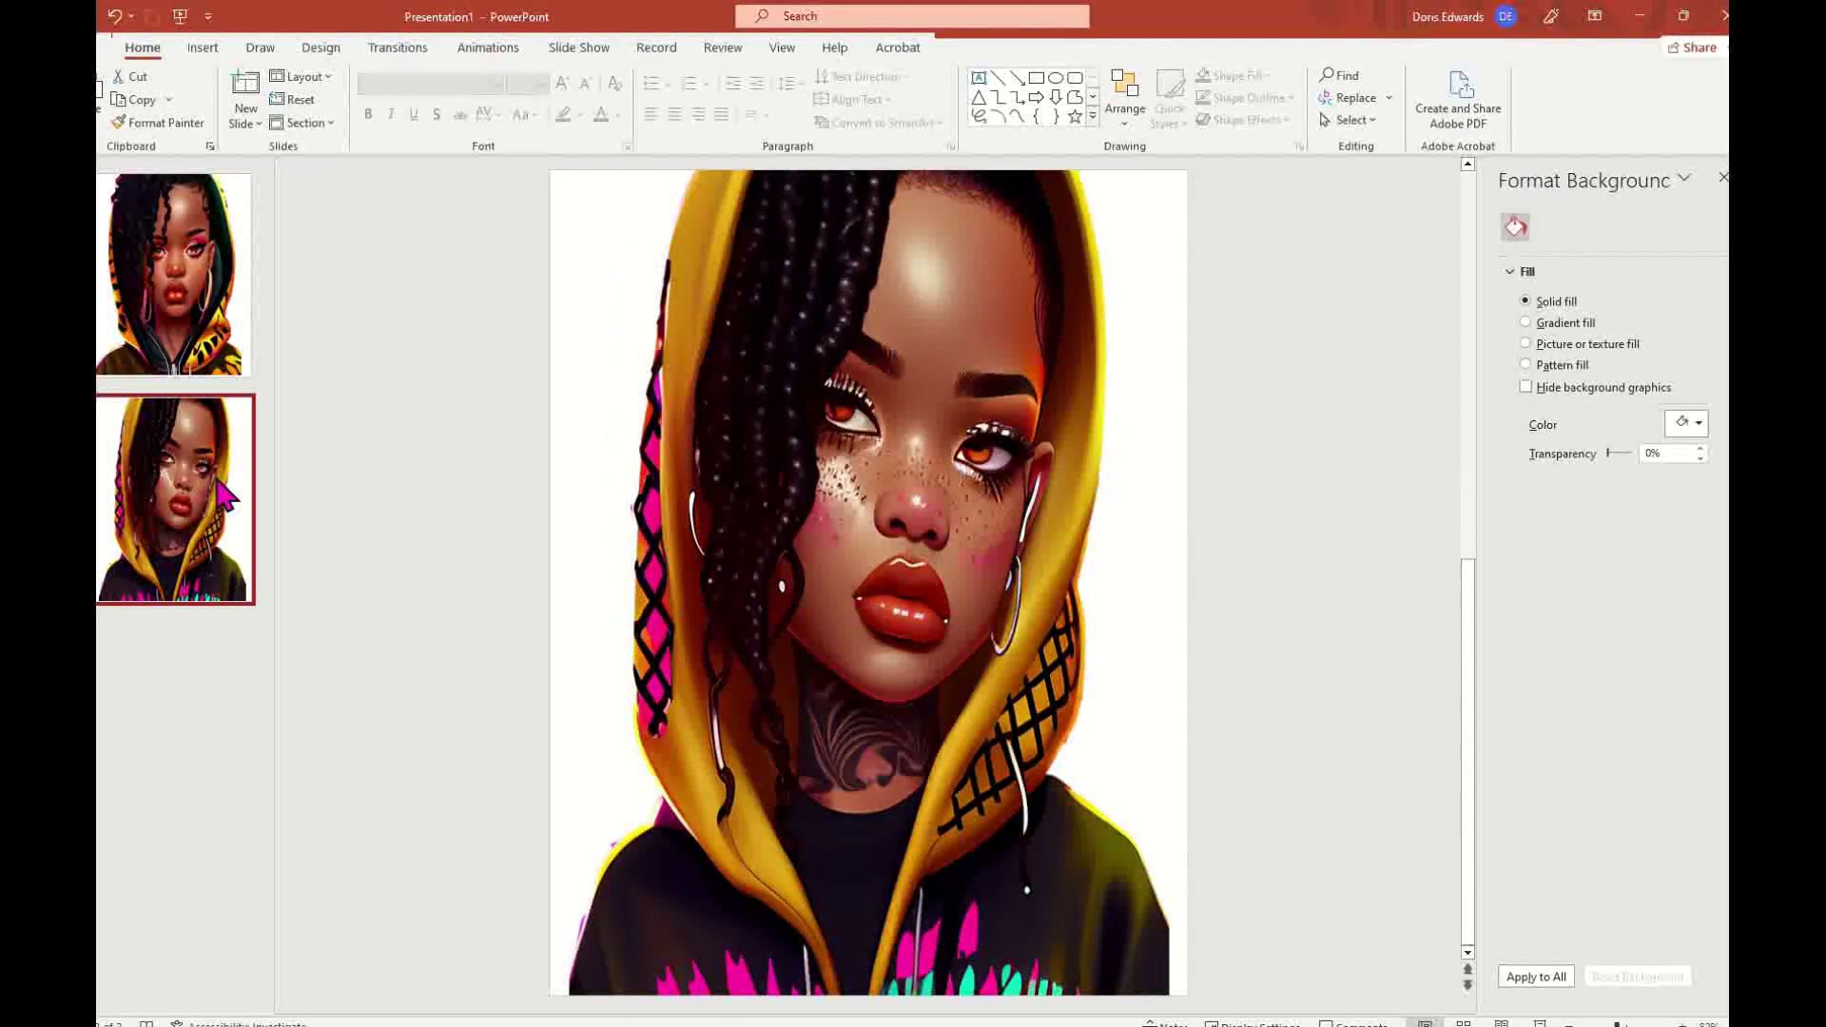
left_click(244, 297)
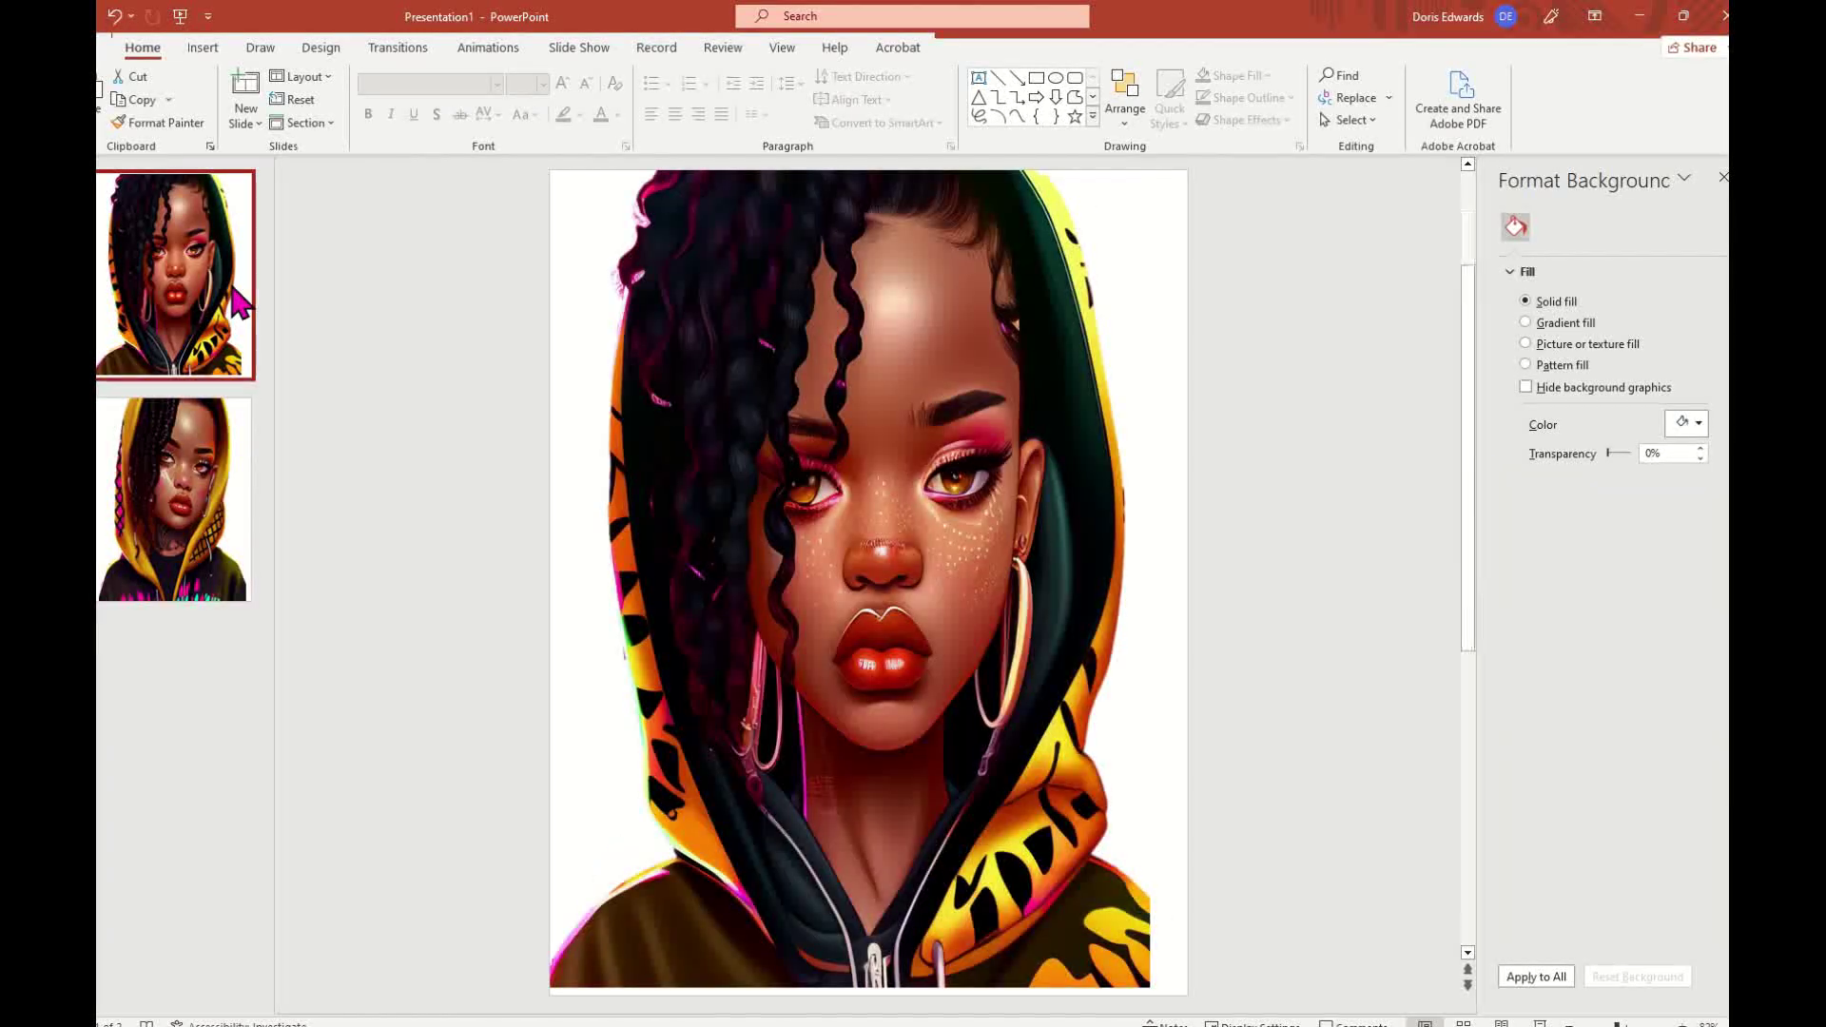
left_click(229, 493)
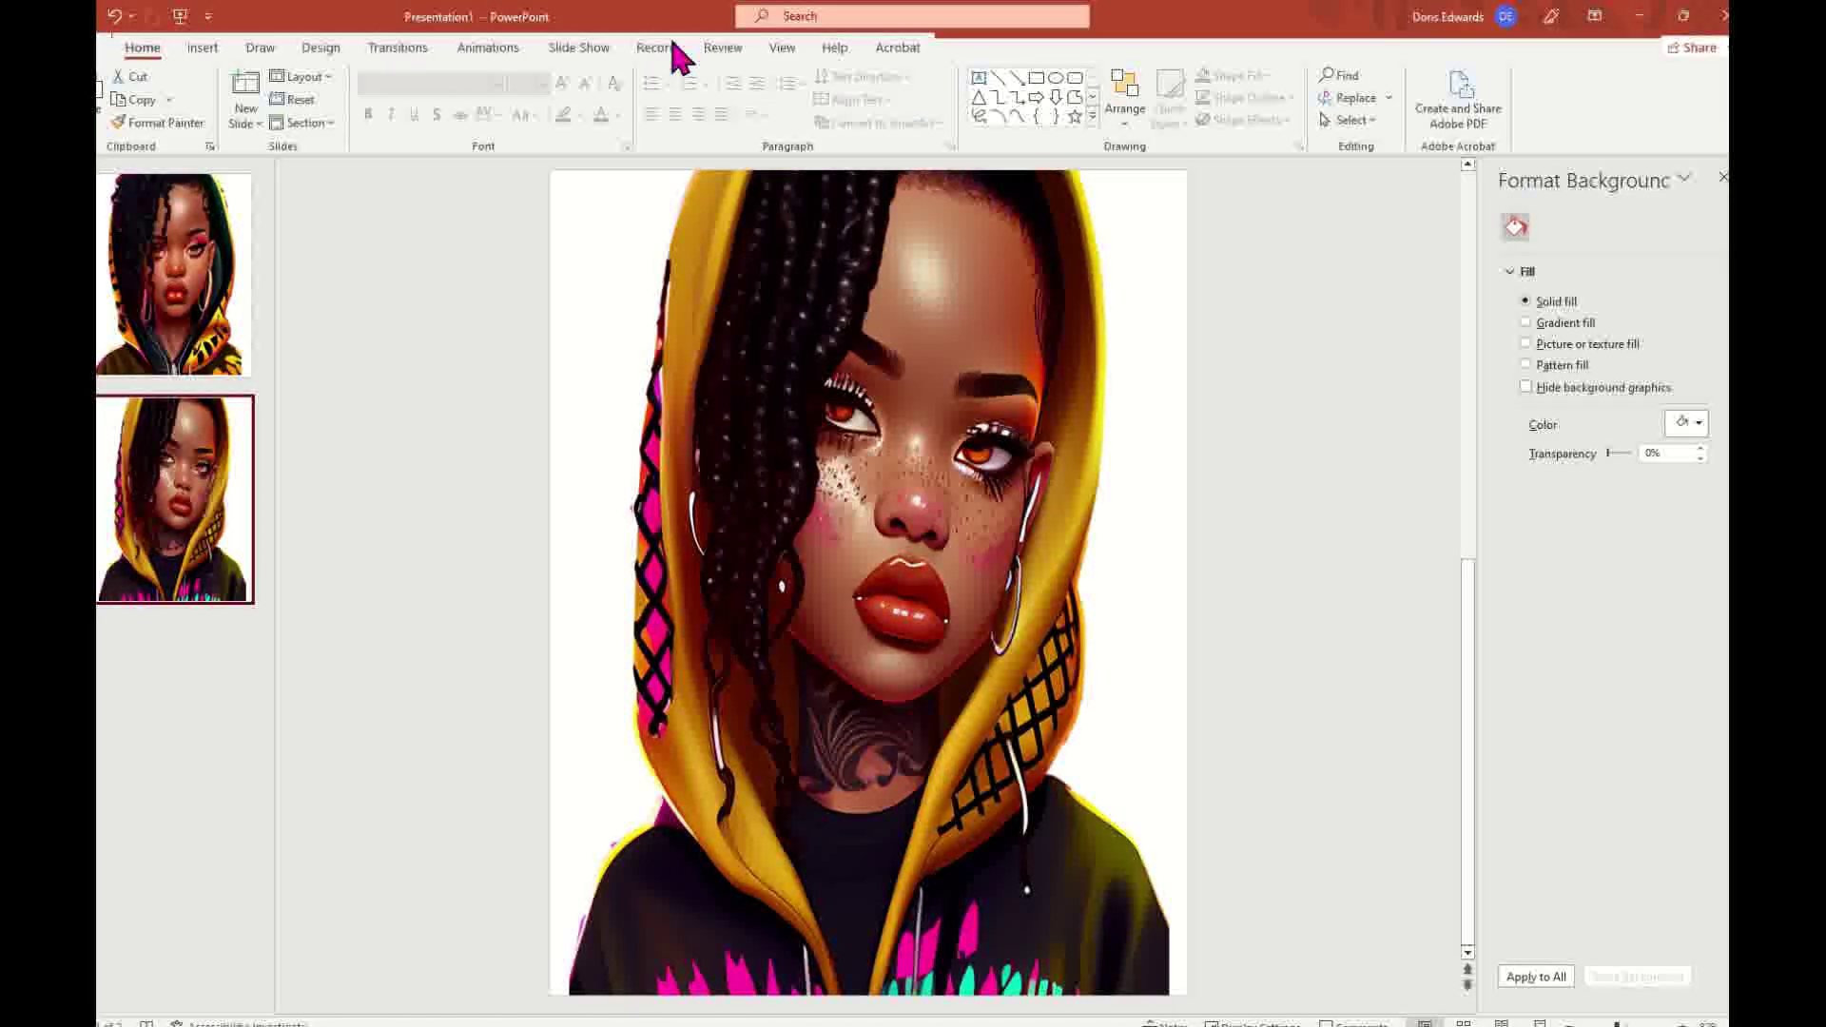
- Set a custom slide size of 11 inches wide by 17 inches high, scaling the content to ensure it fits
left_click(334, 47)
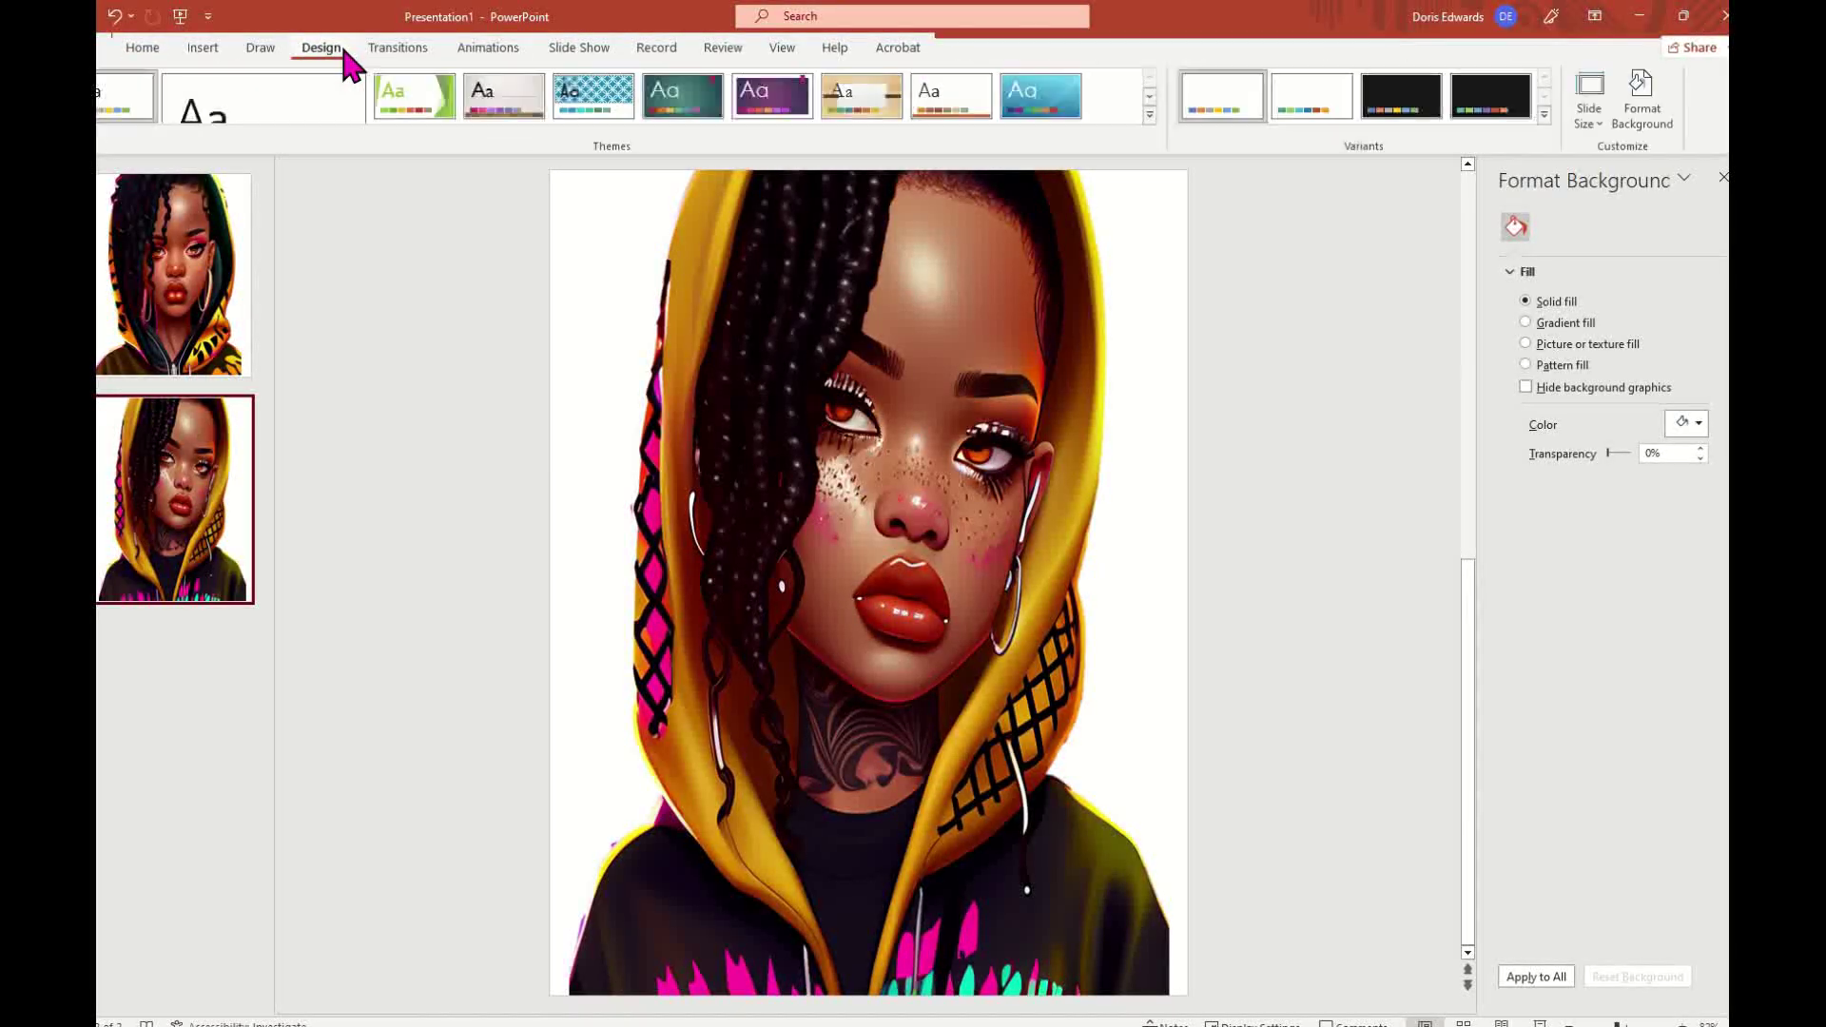
left_click(1606, 126)
left_click(1659, 249)
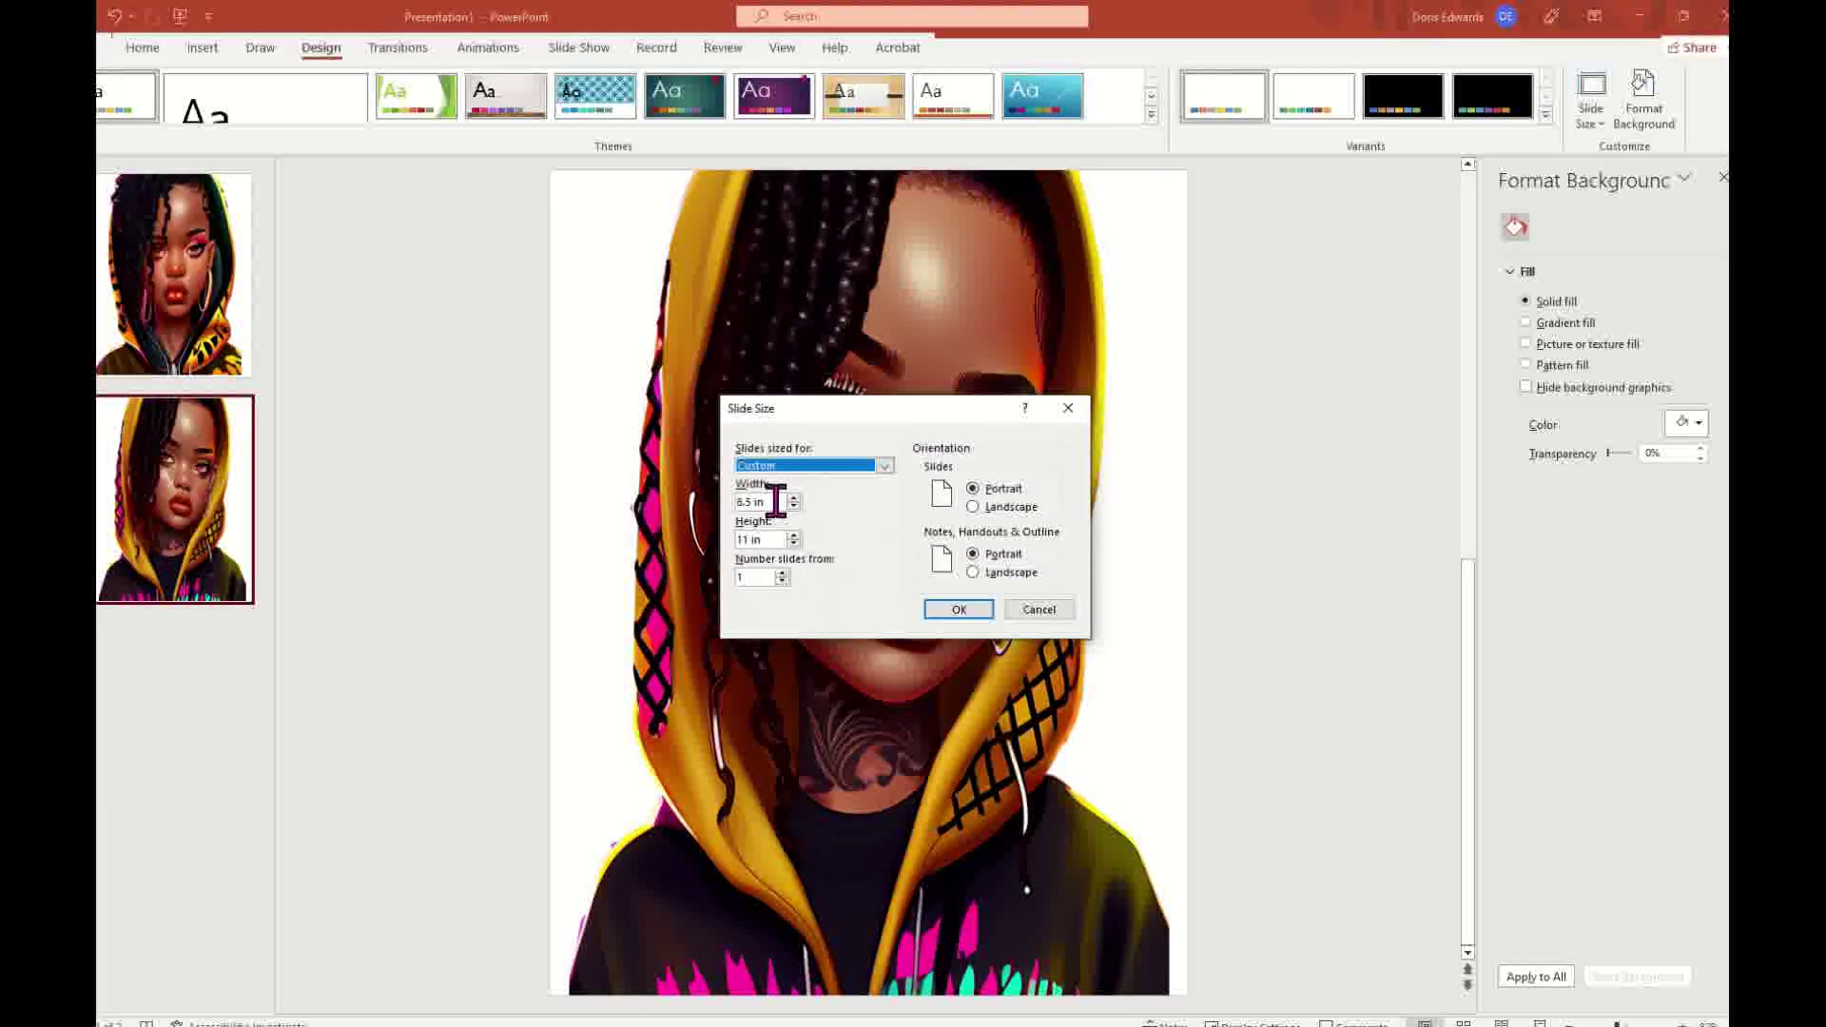
left_click_drag(777, 501, 728, 501)
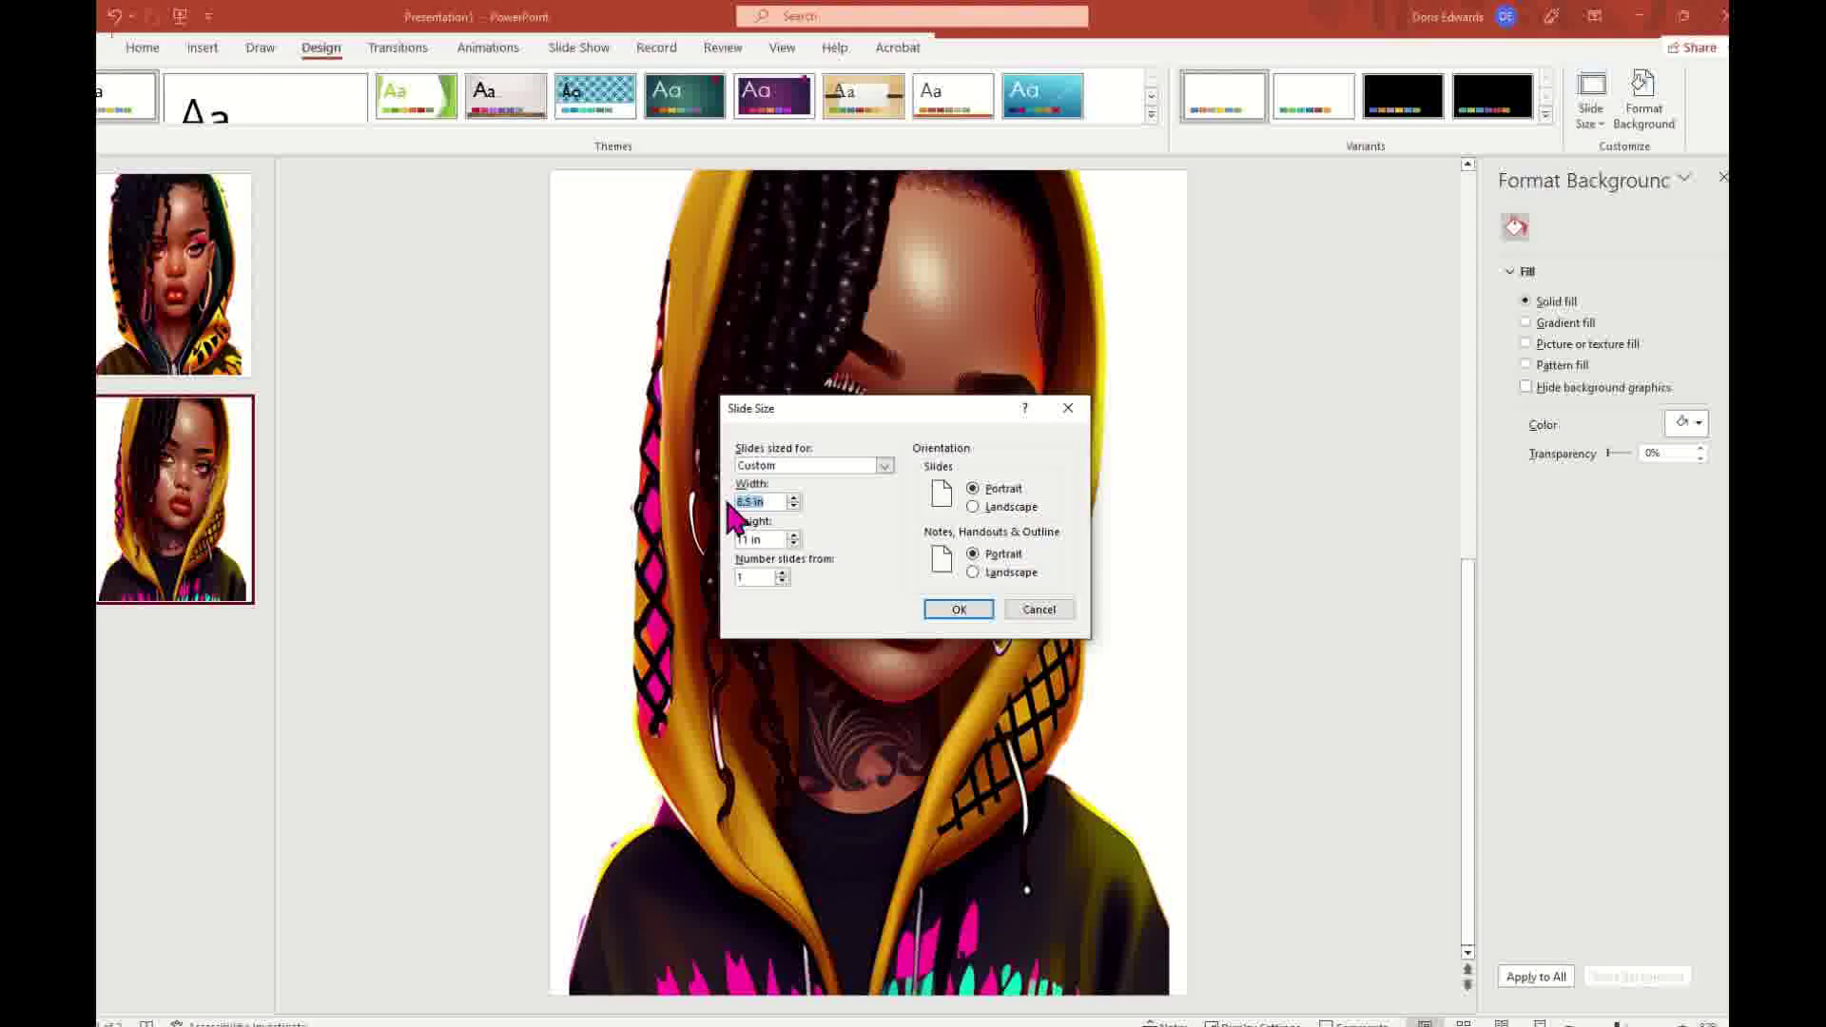
type("1117")
left_click(961, 614)
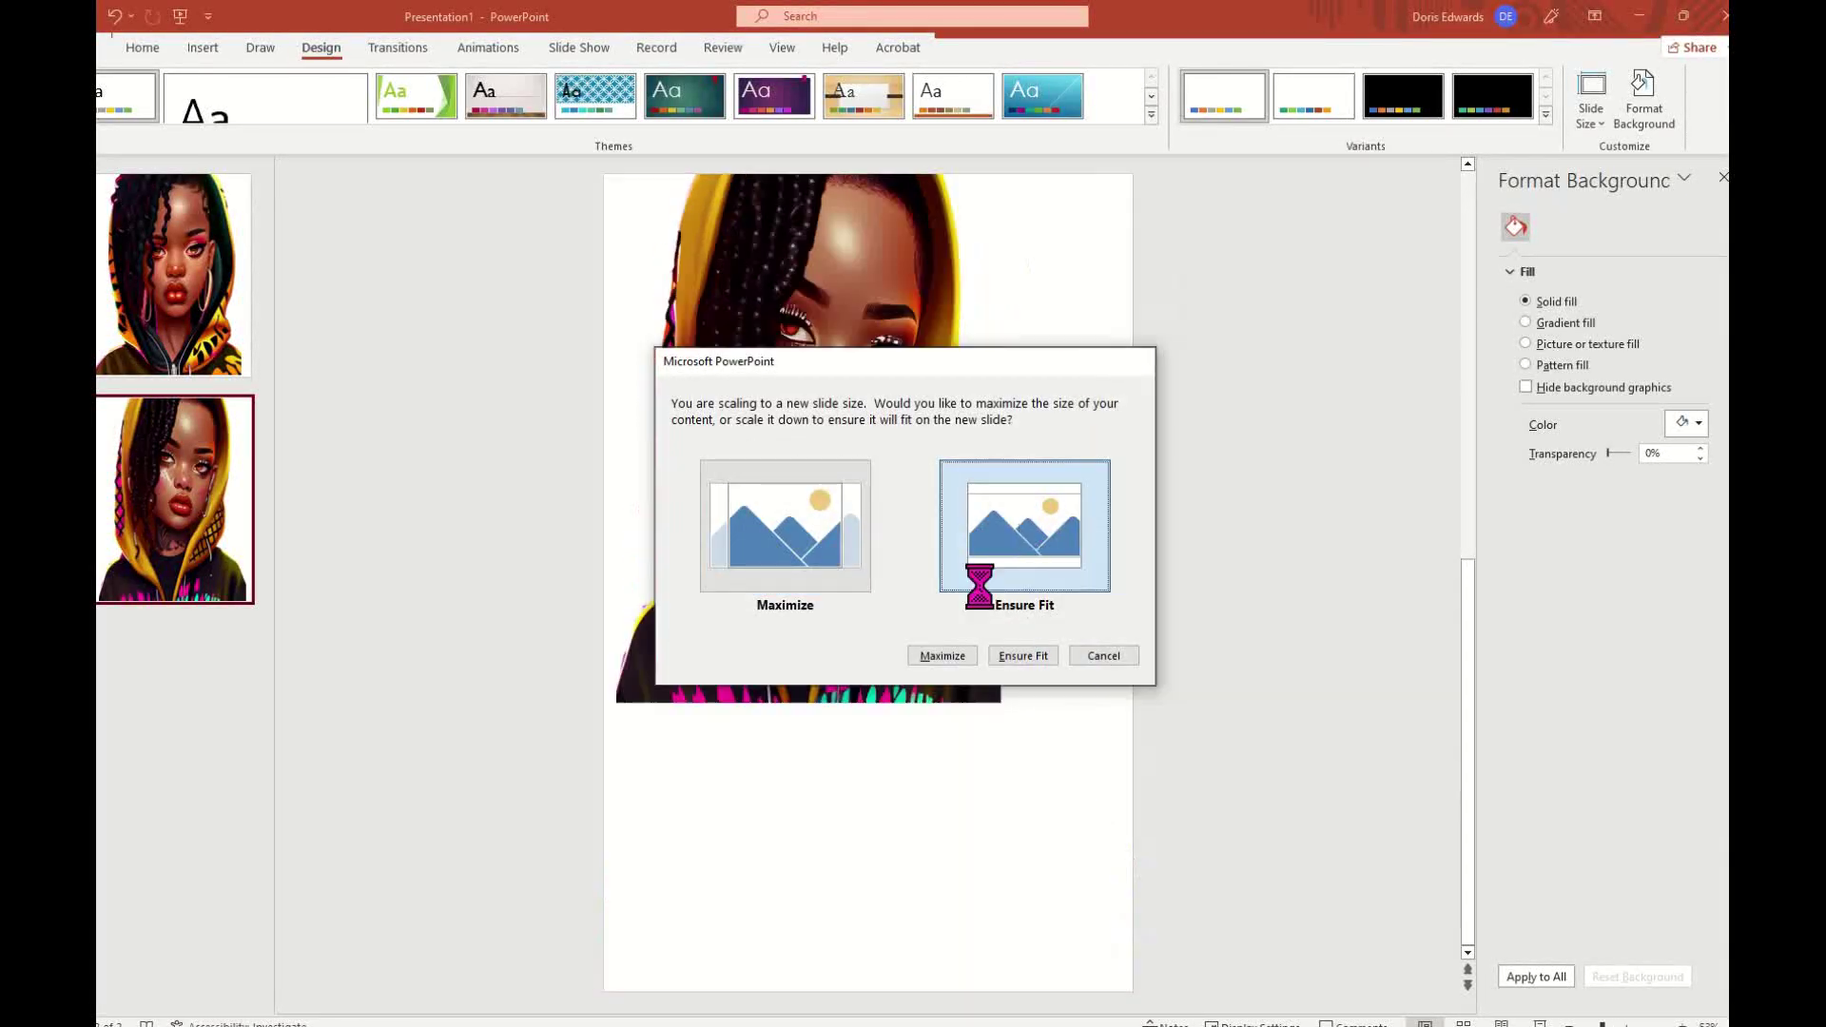
left_click(994, 600)
- Set the height of the yellow-hooded portrait on the second slide to 11.5 inches
left_click(940, 557)
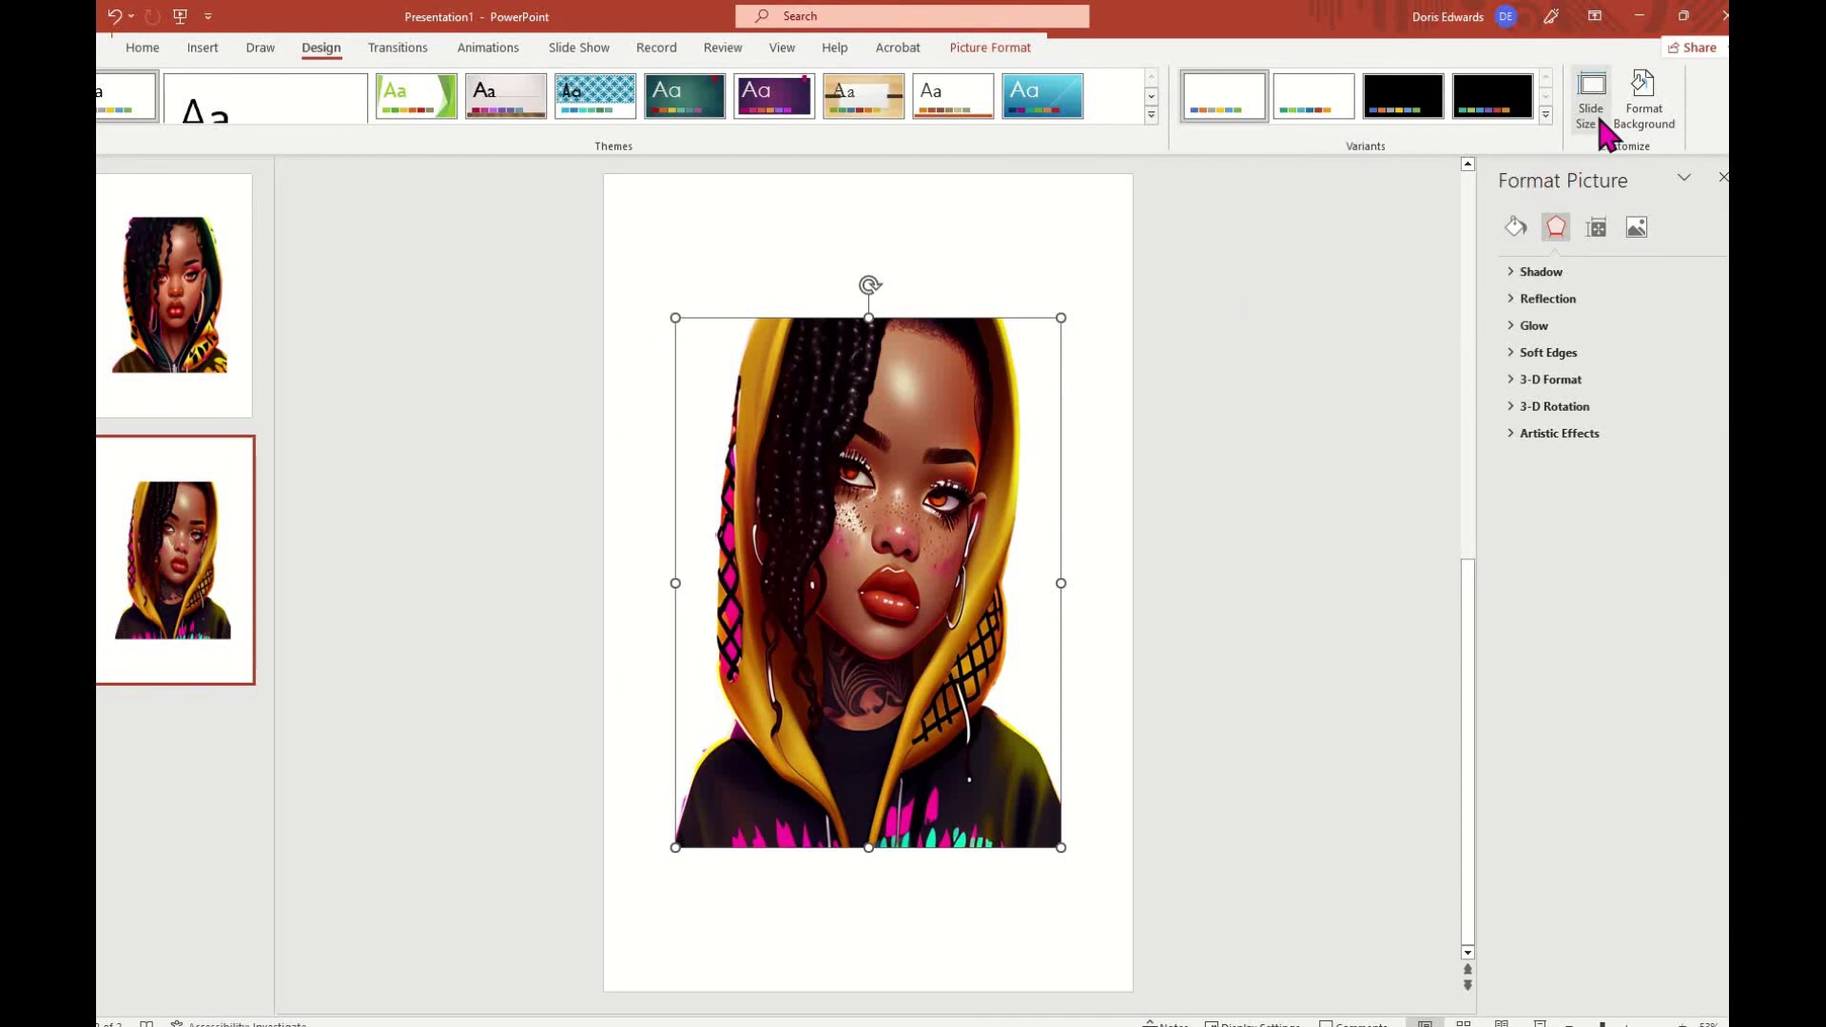
left_click(996, 472)
right_click(992, 460)
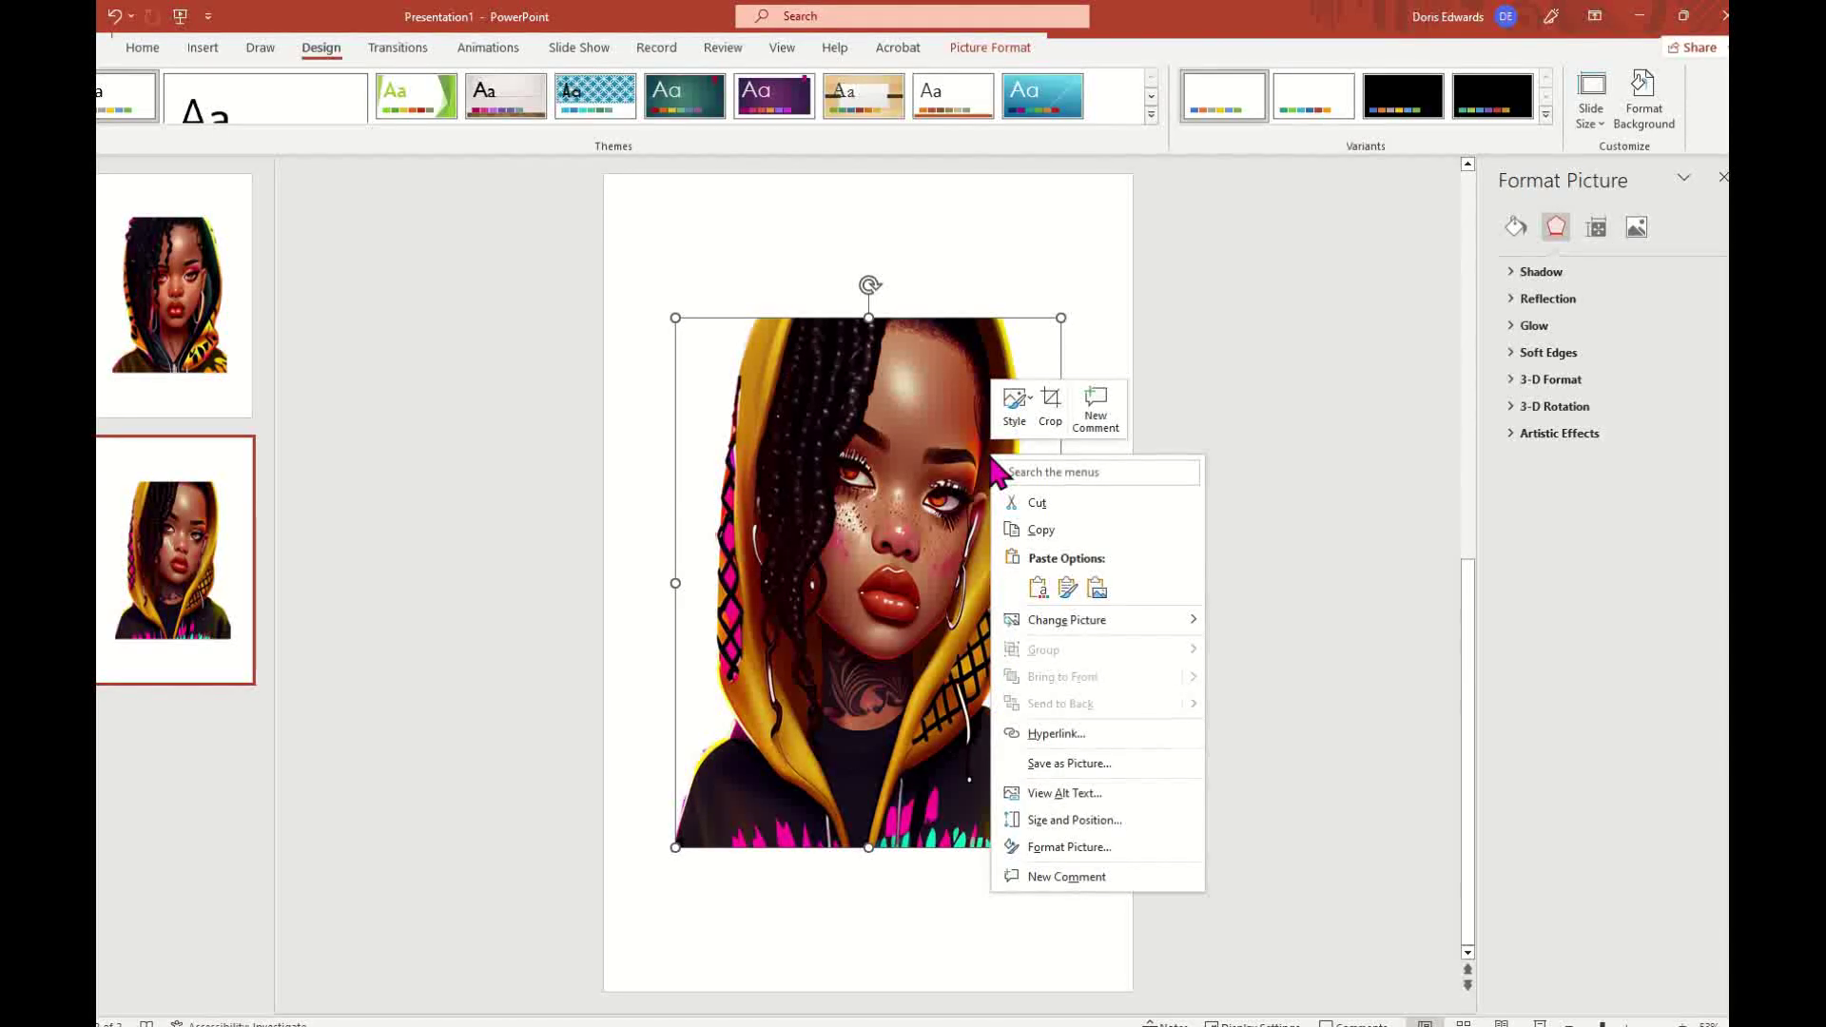
left_click(1091, 822)
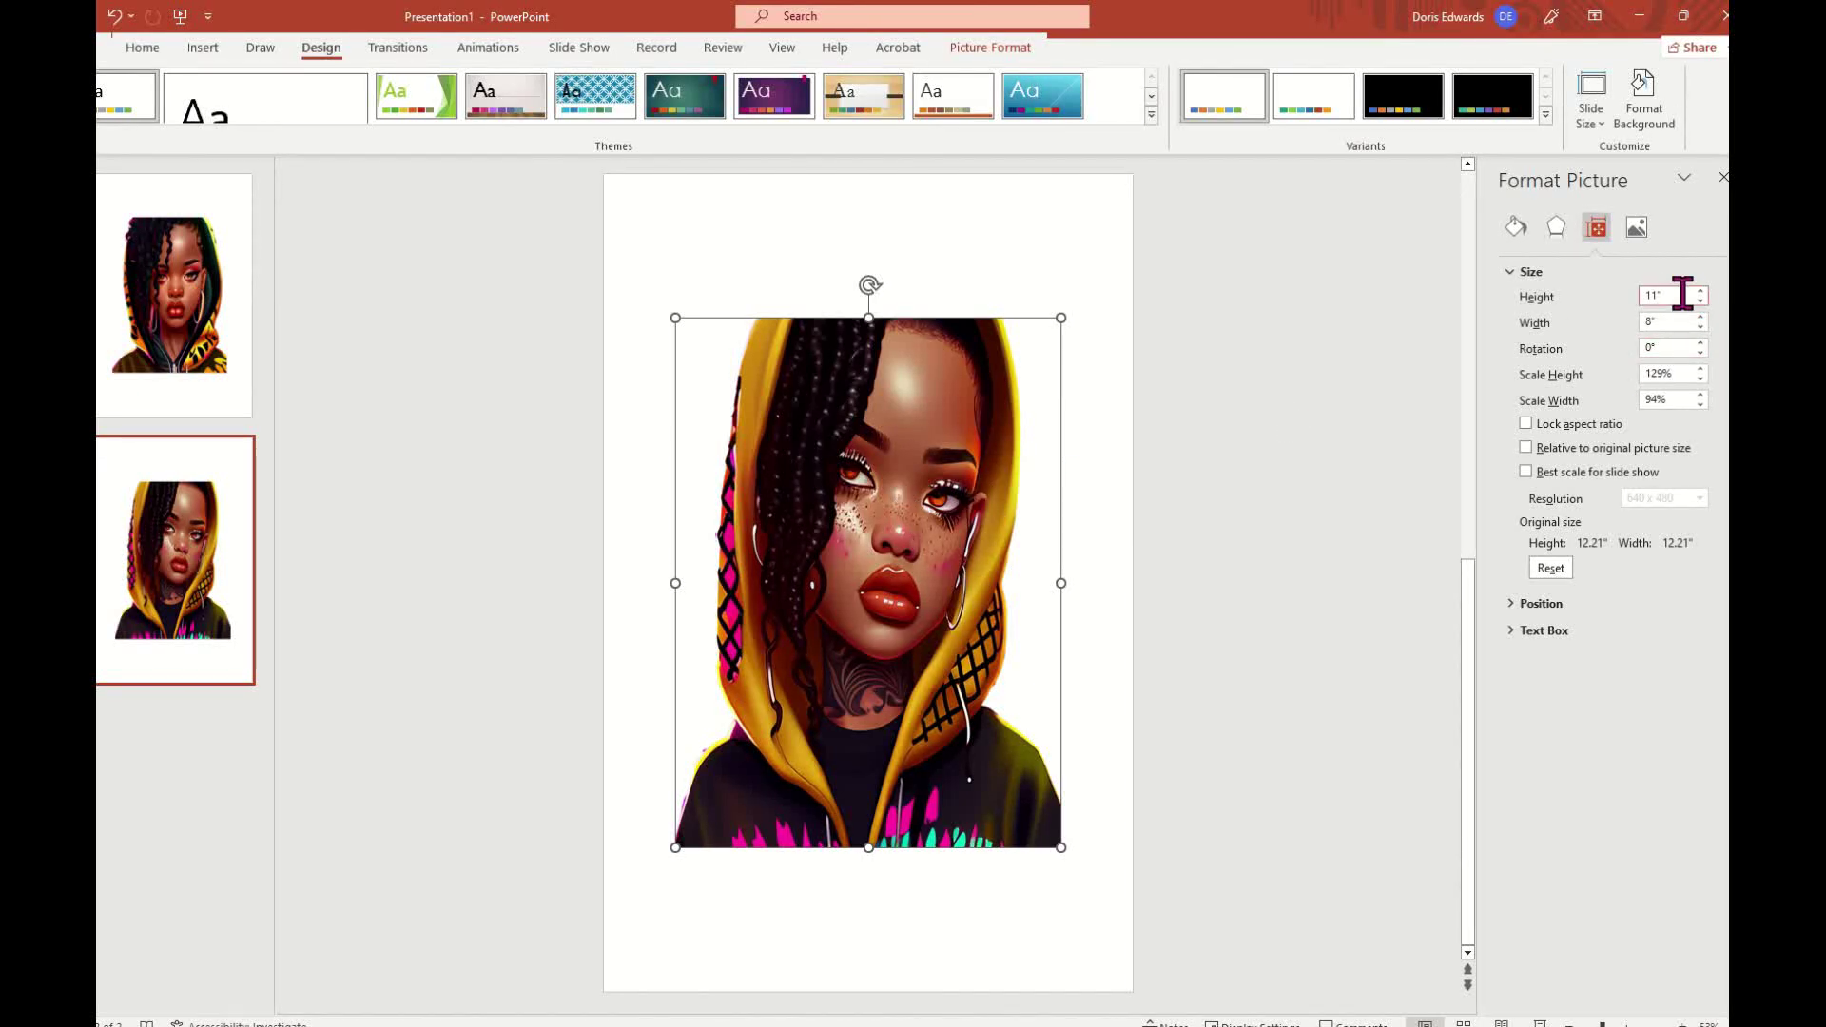
left_click(1651, 296)
type("11.5")
key("Tab")
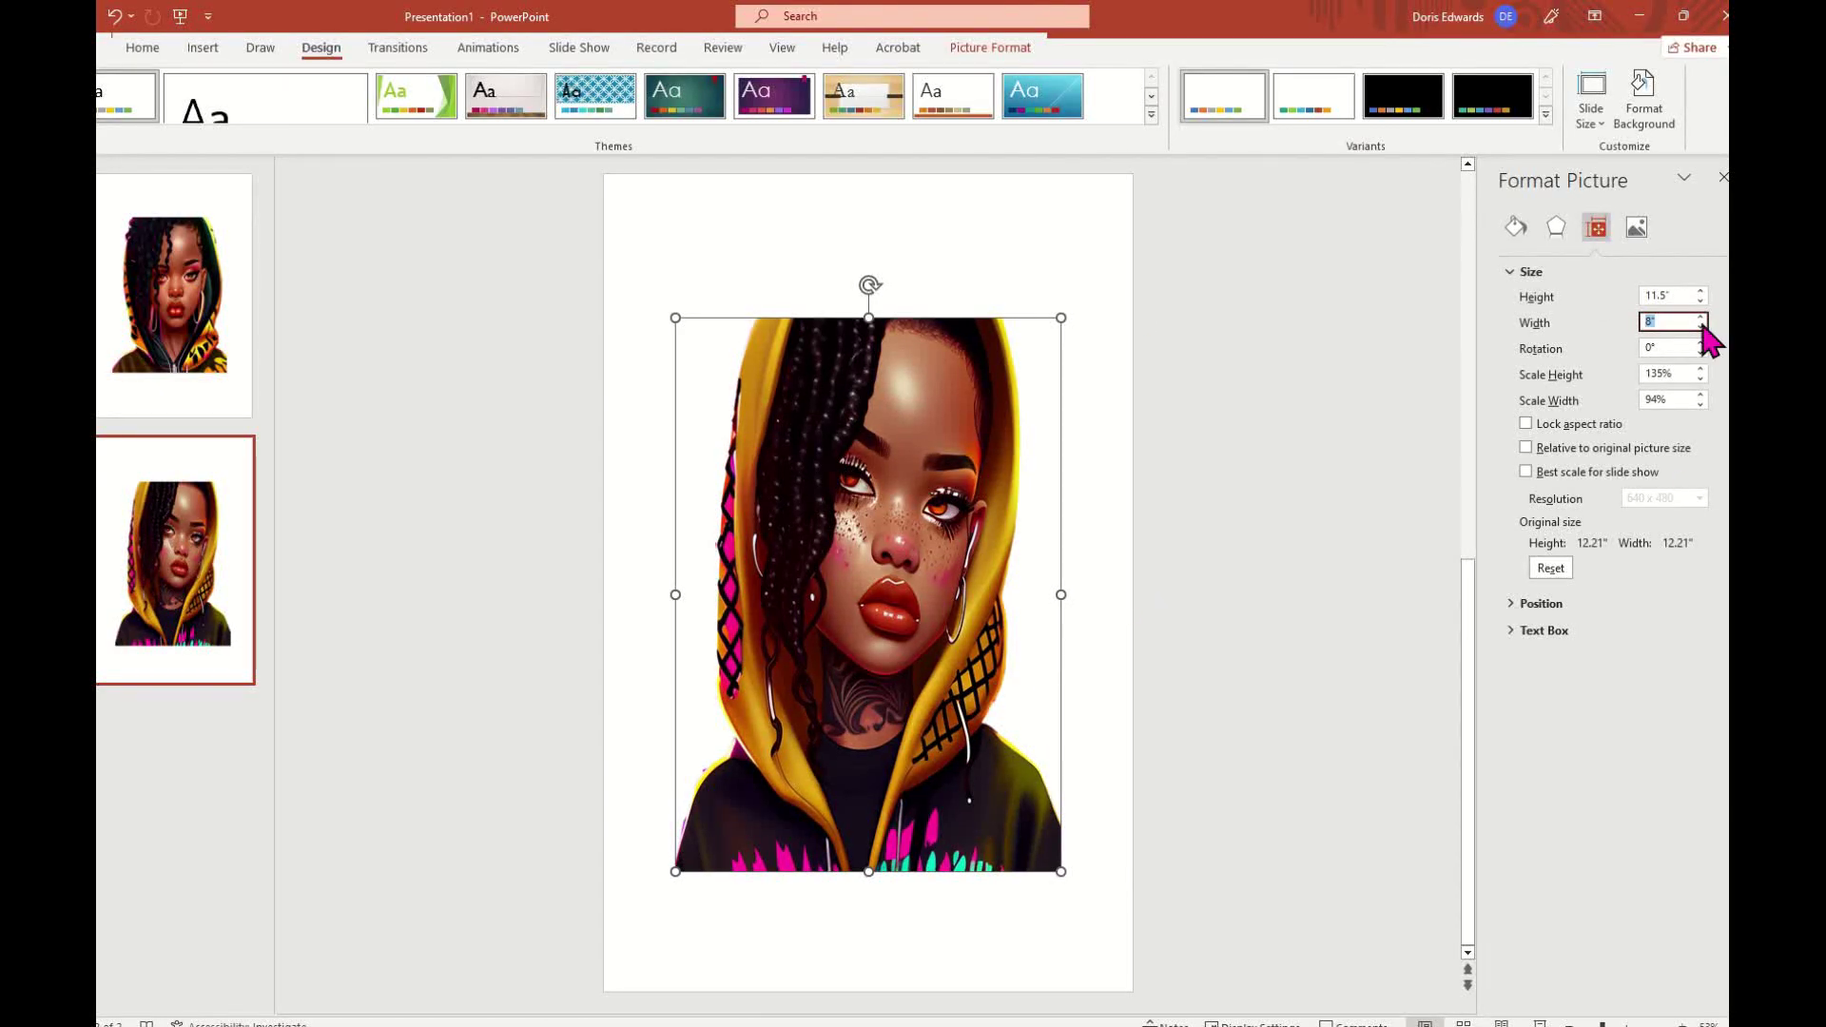
left_click(1051, 277)
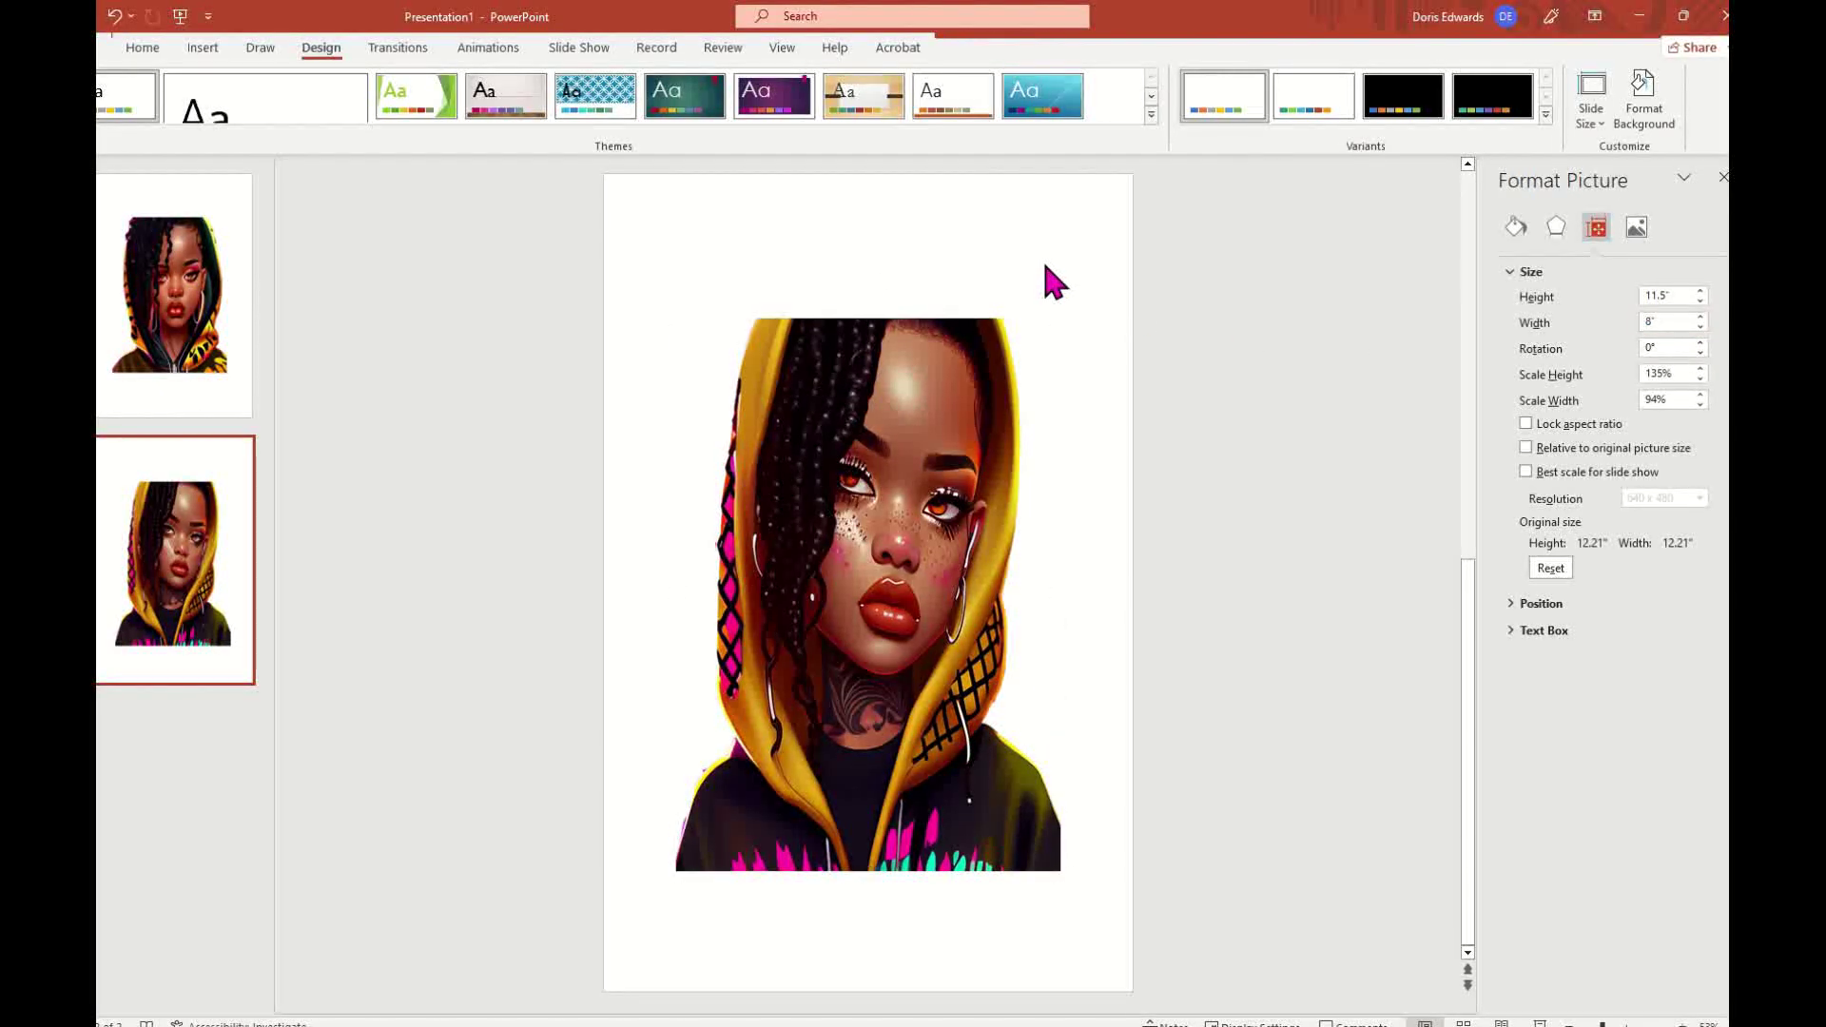
left_click(832, 333)
left_click(193, 518)
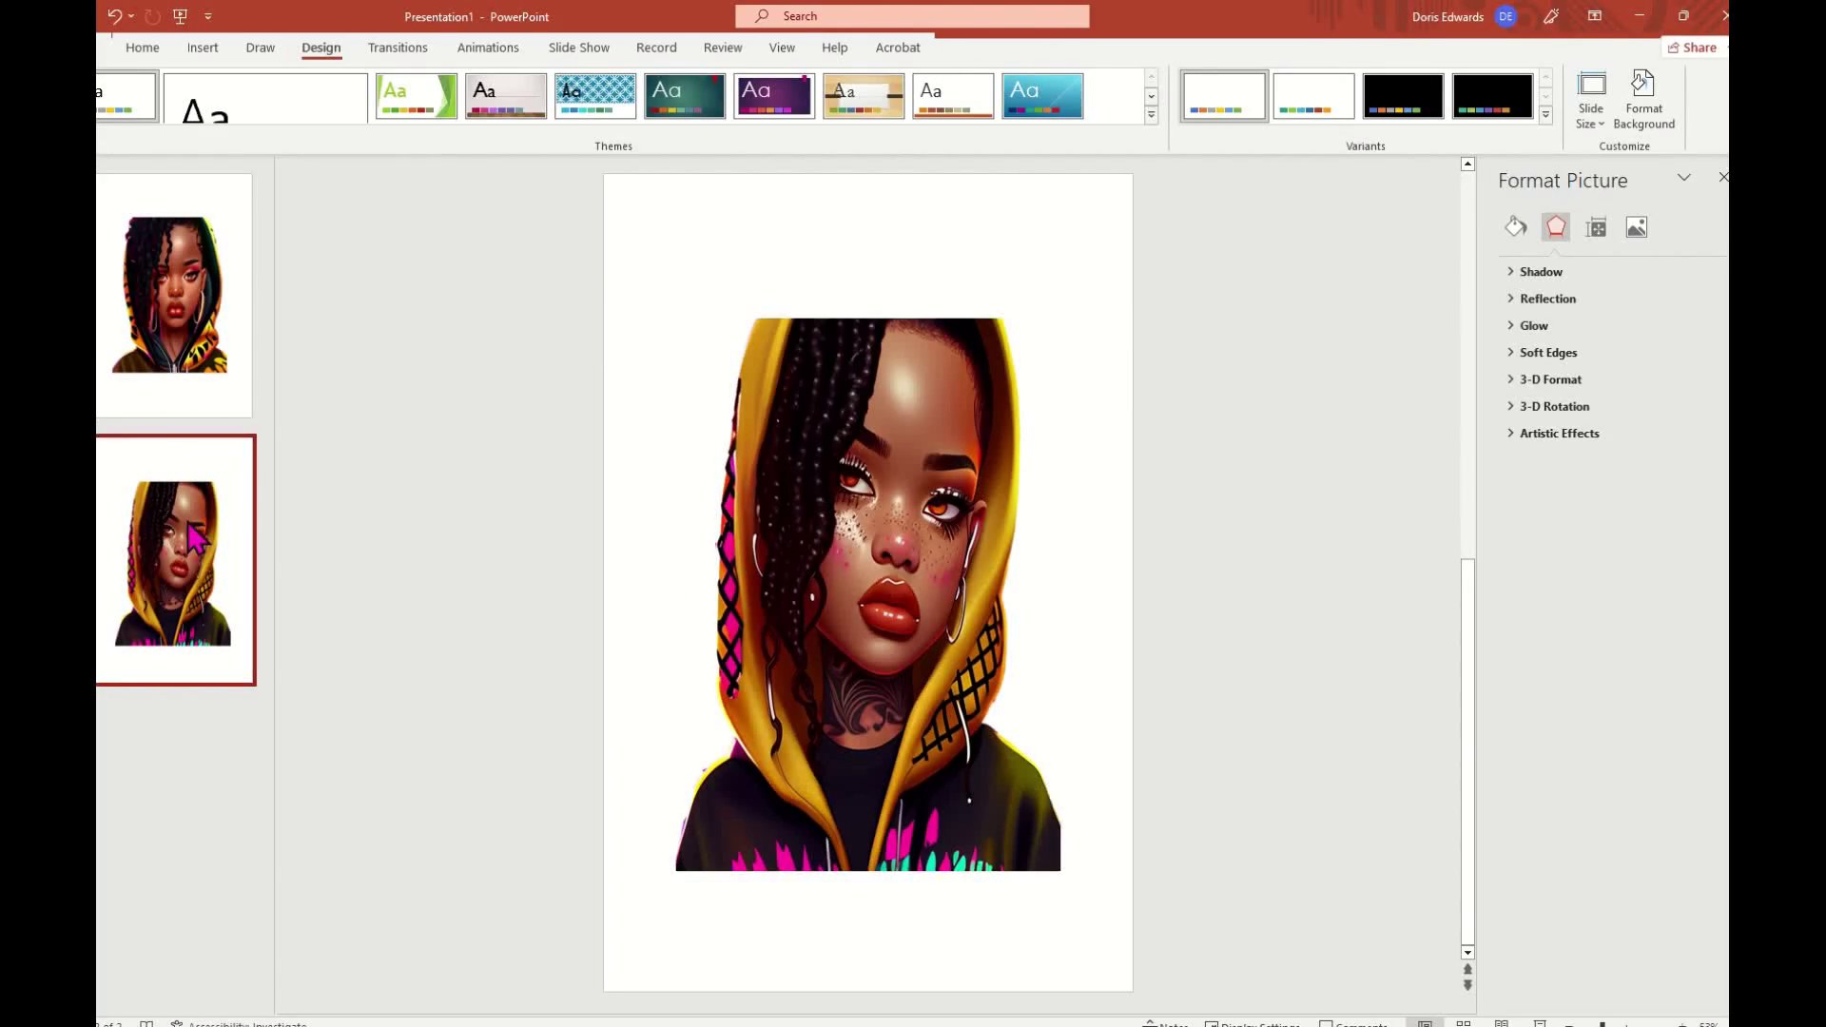
- Set the height of the portrait on the first slide to 11.5 inches, leaving its other size values as they are
left_click(171, 294)
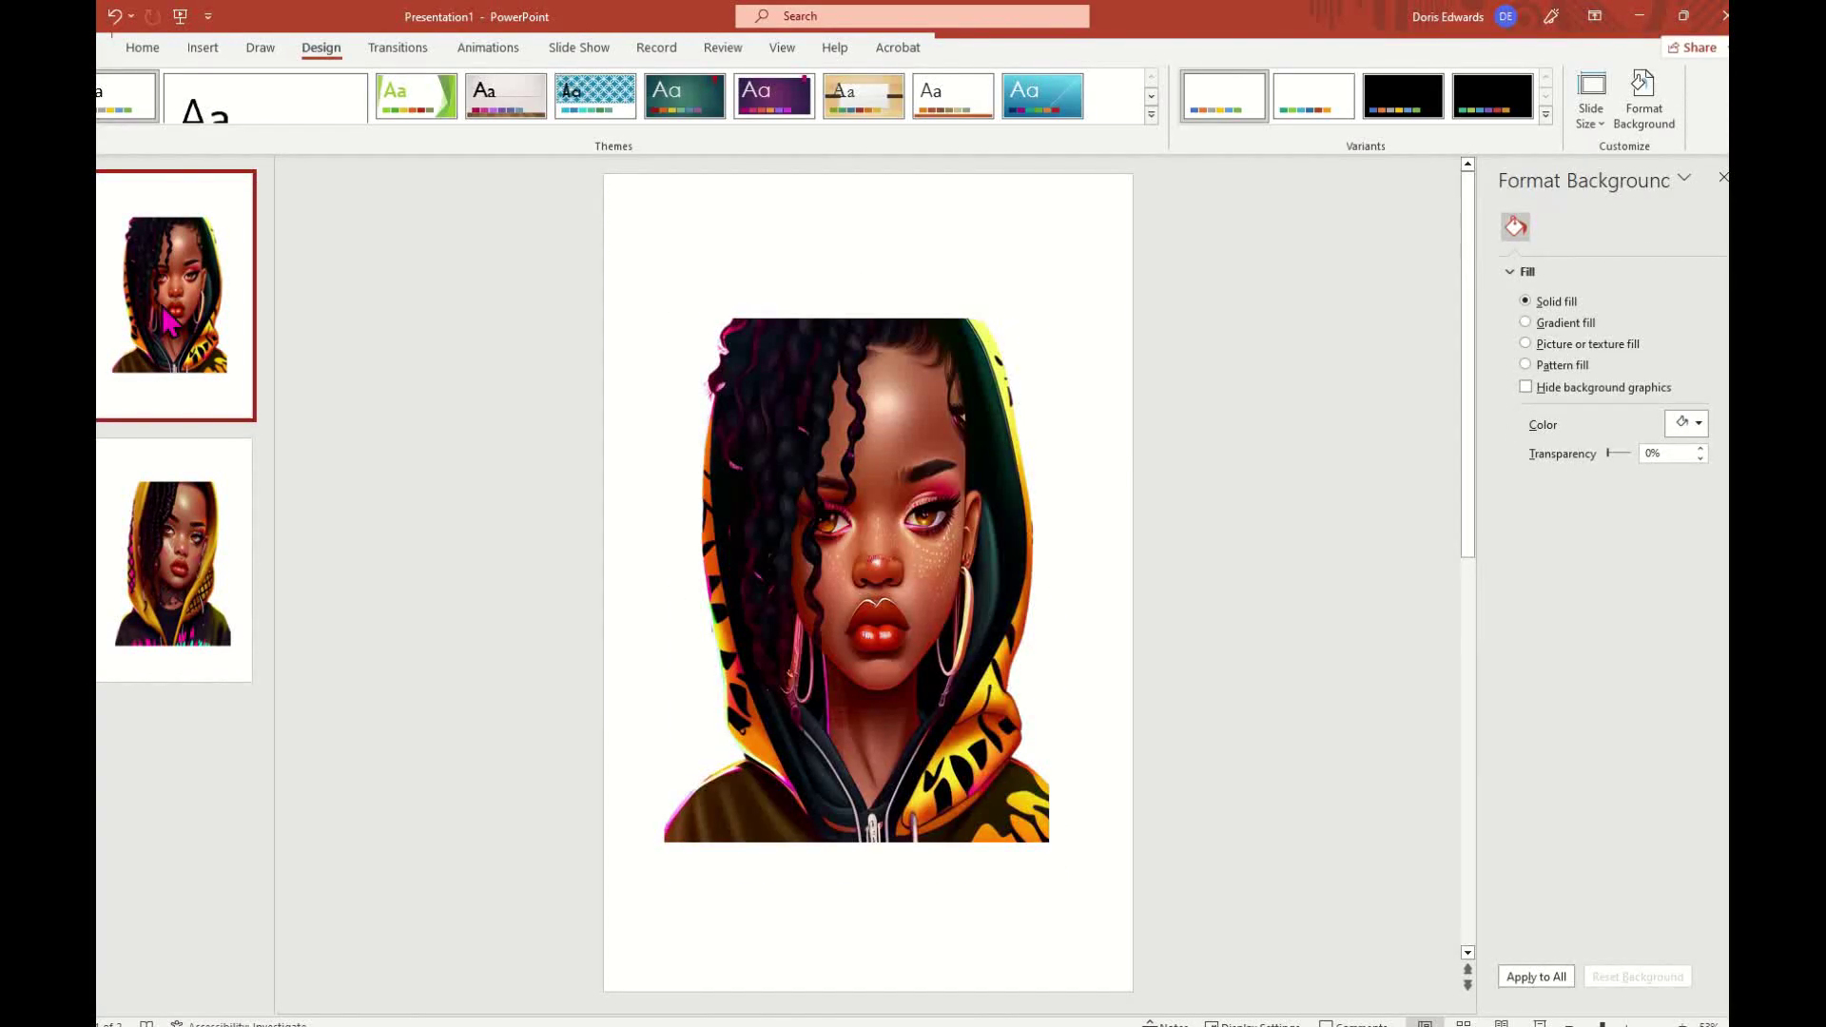
left_click(799, 412)
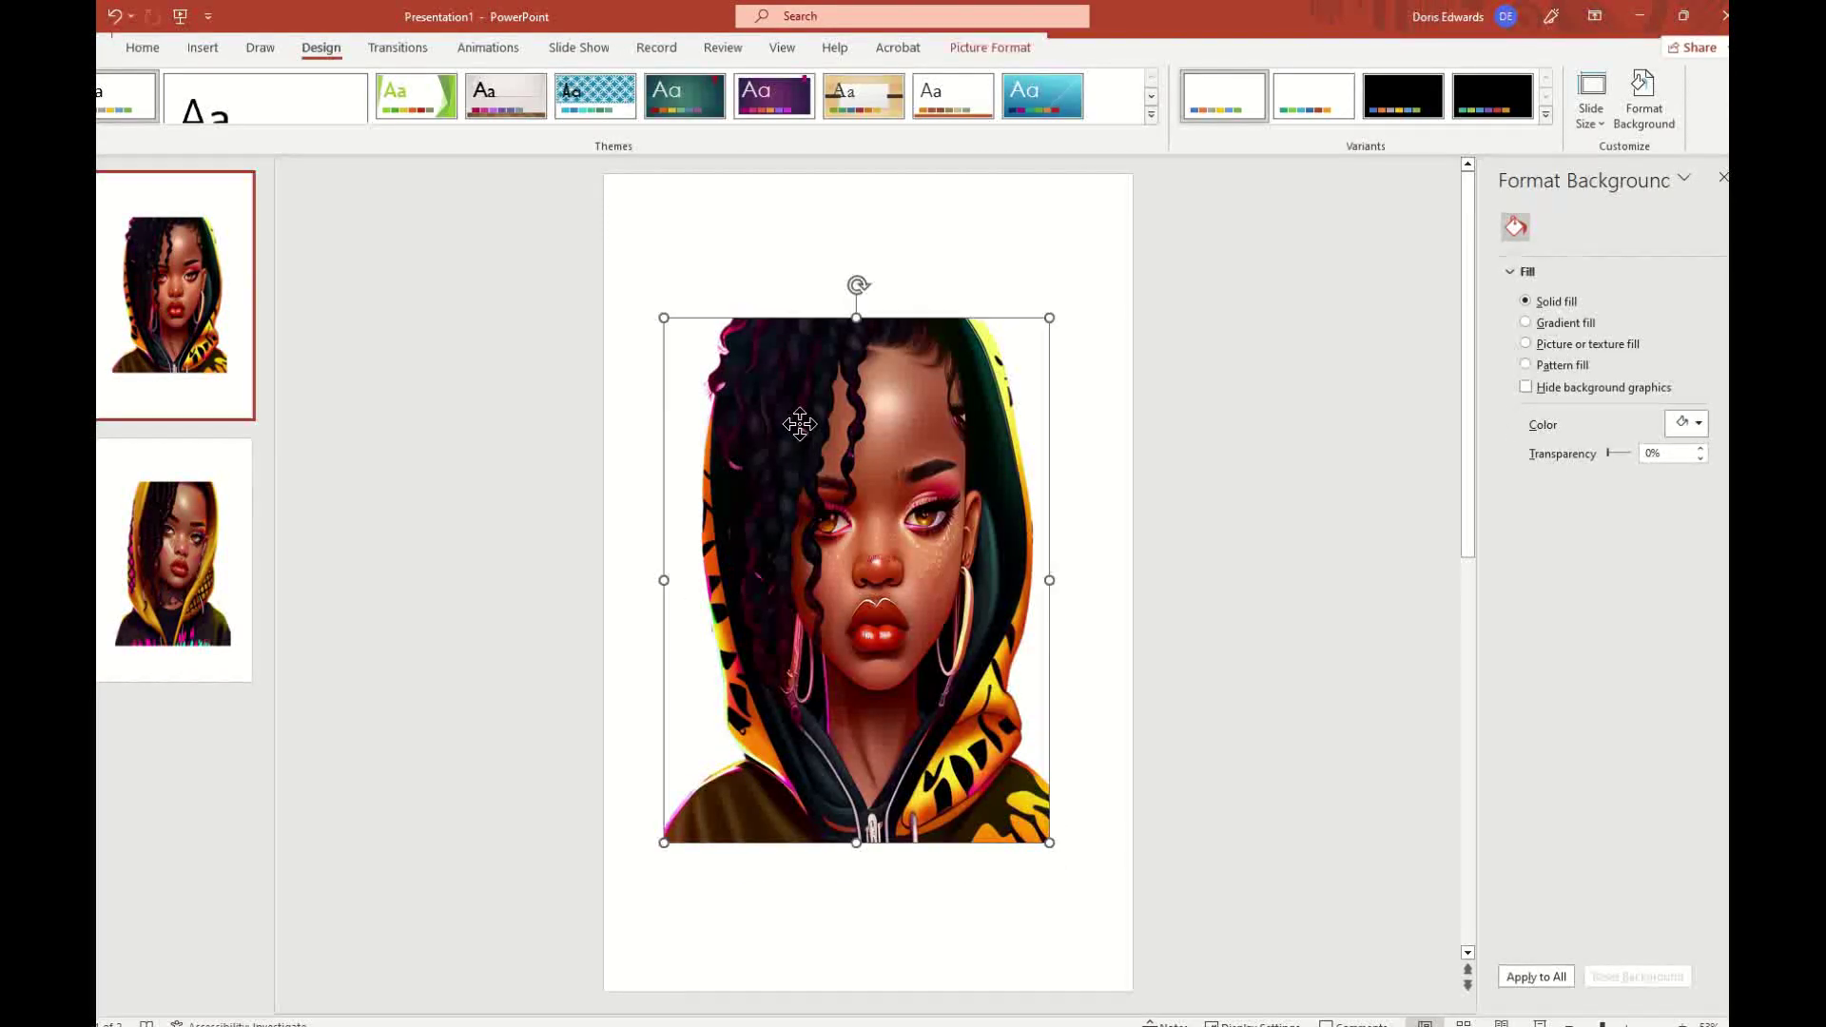
right_click(1010, 441)
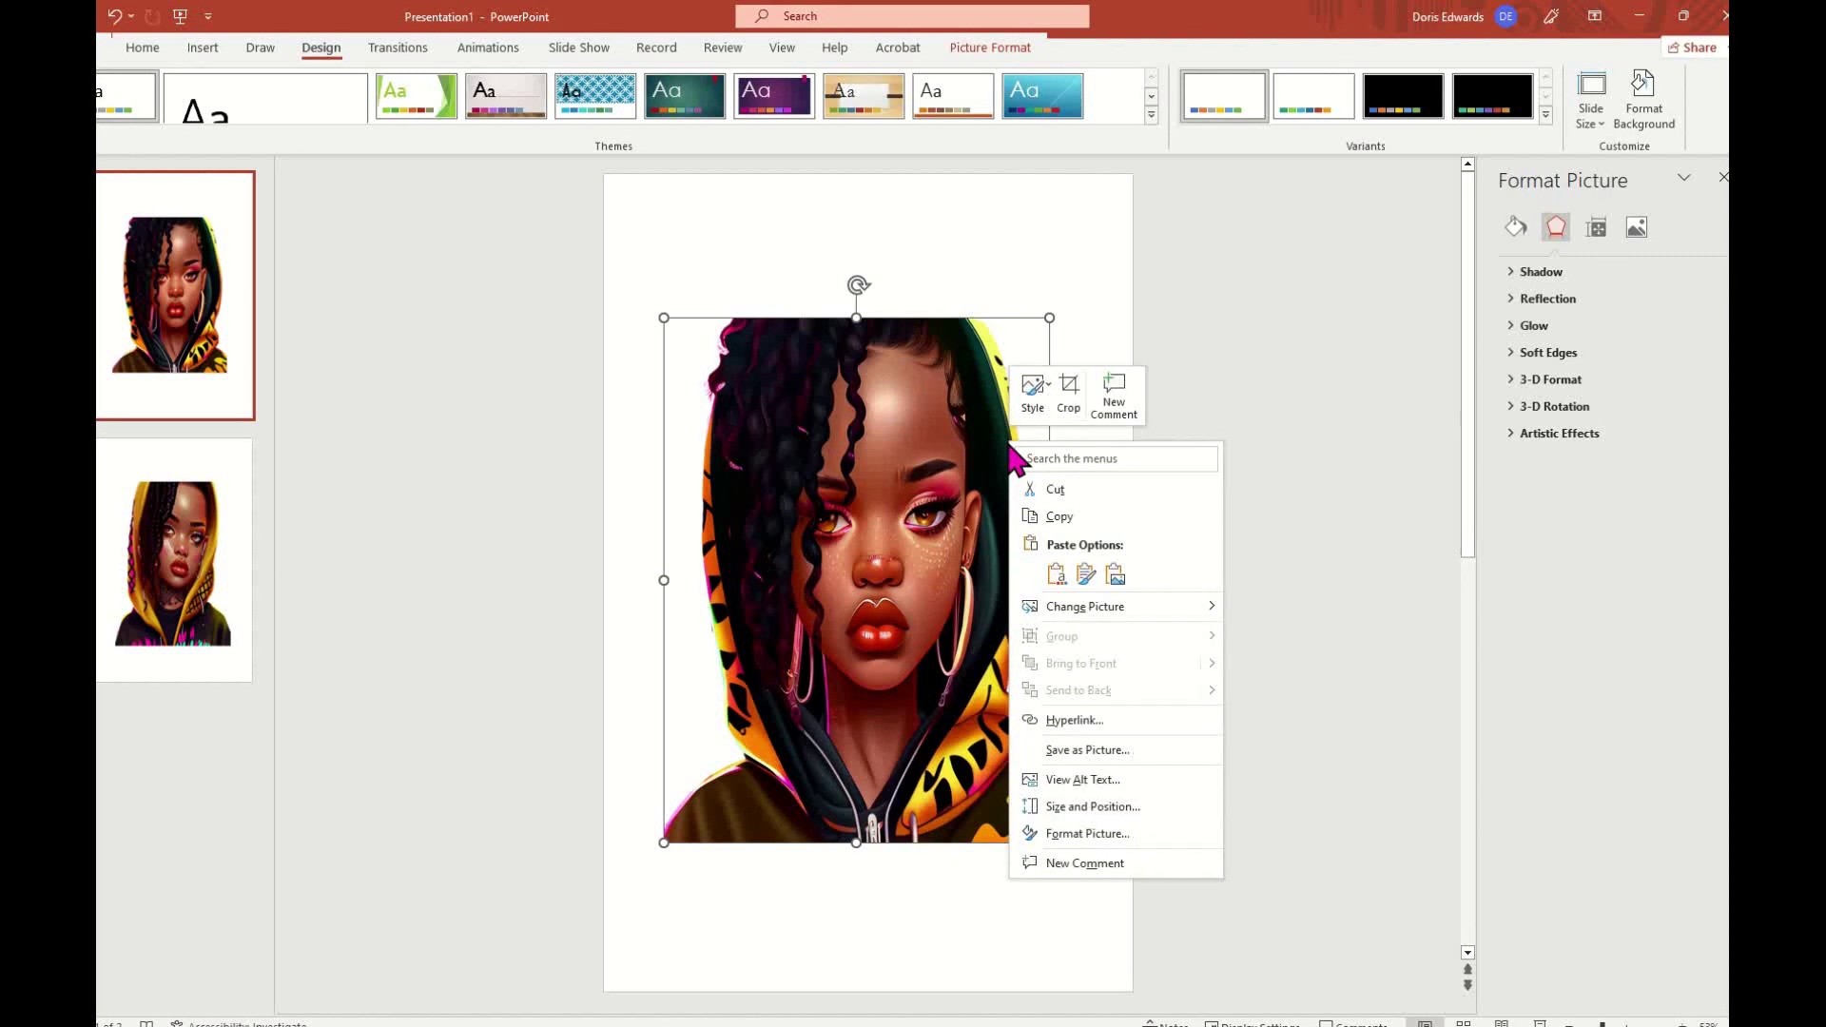
left_click(1127, 807)
left_click(1682, 295)
type("11")
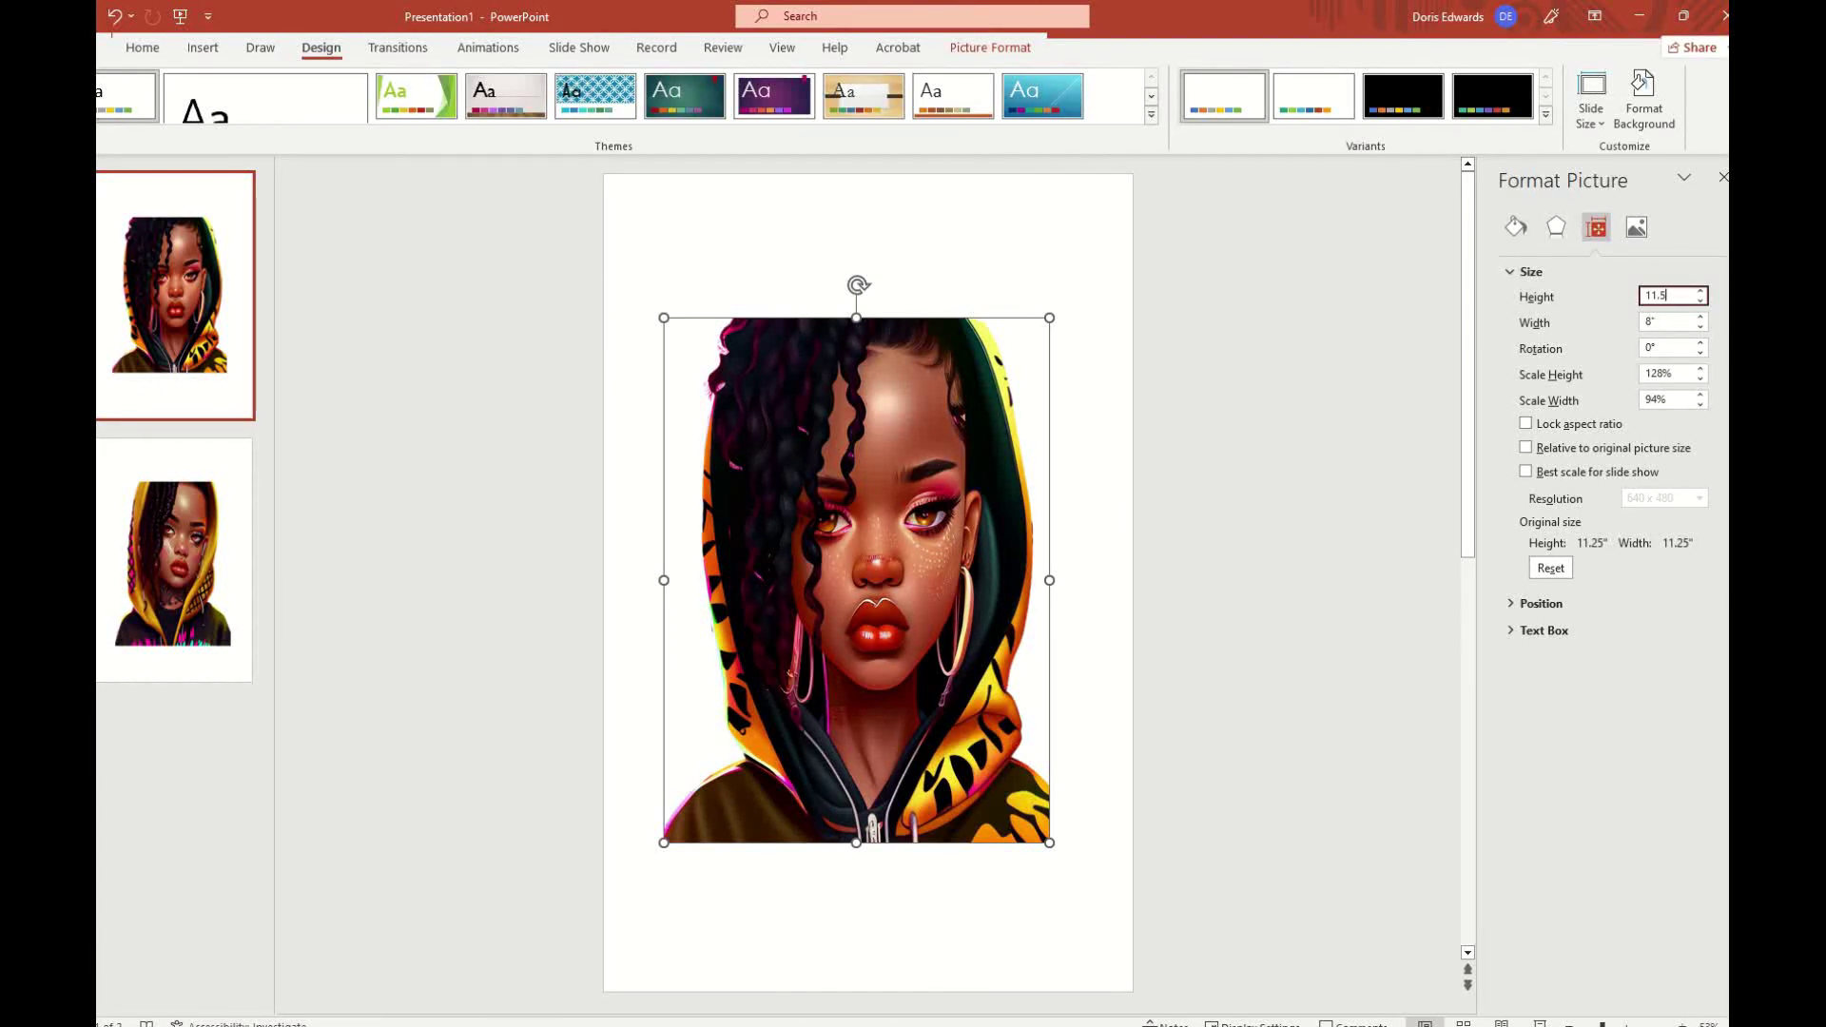
type(".5")
key("Tab")
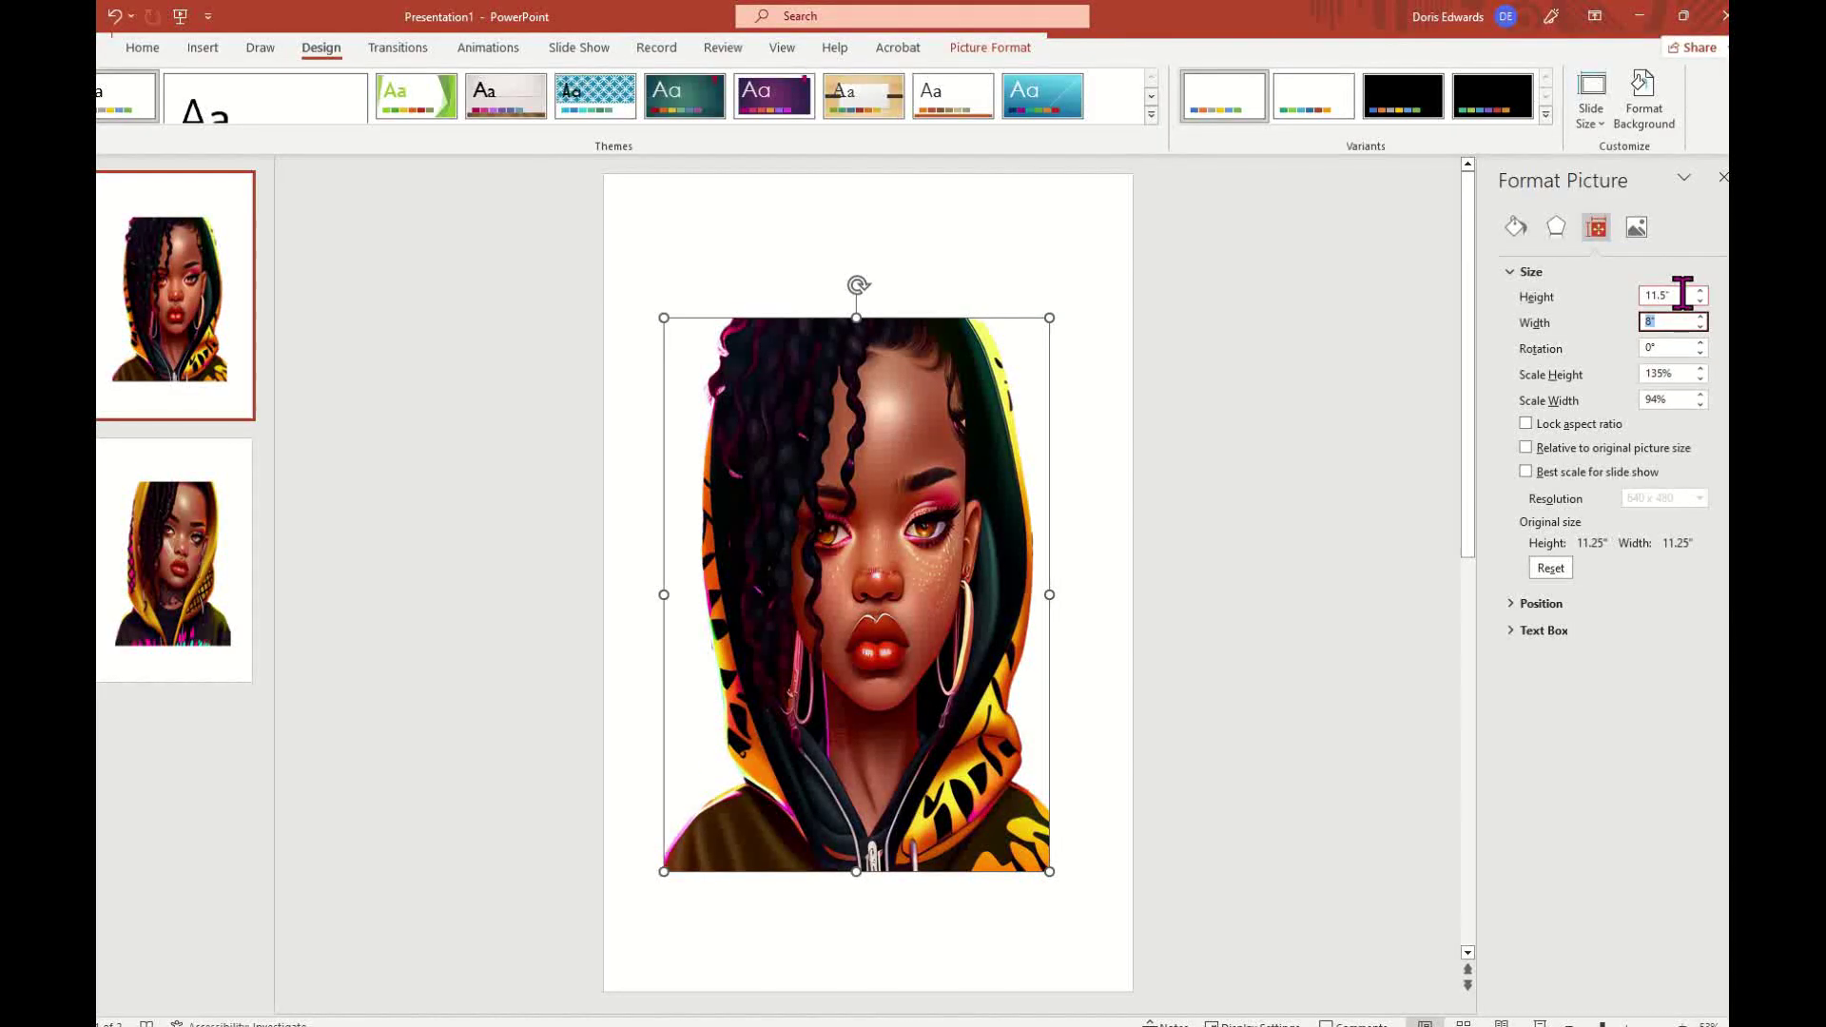
key("Tab")
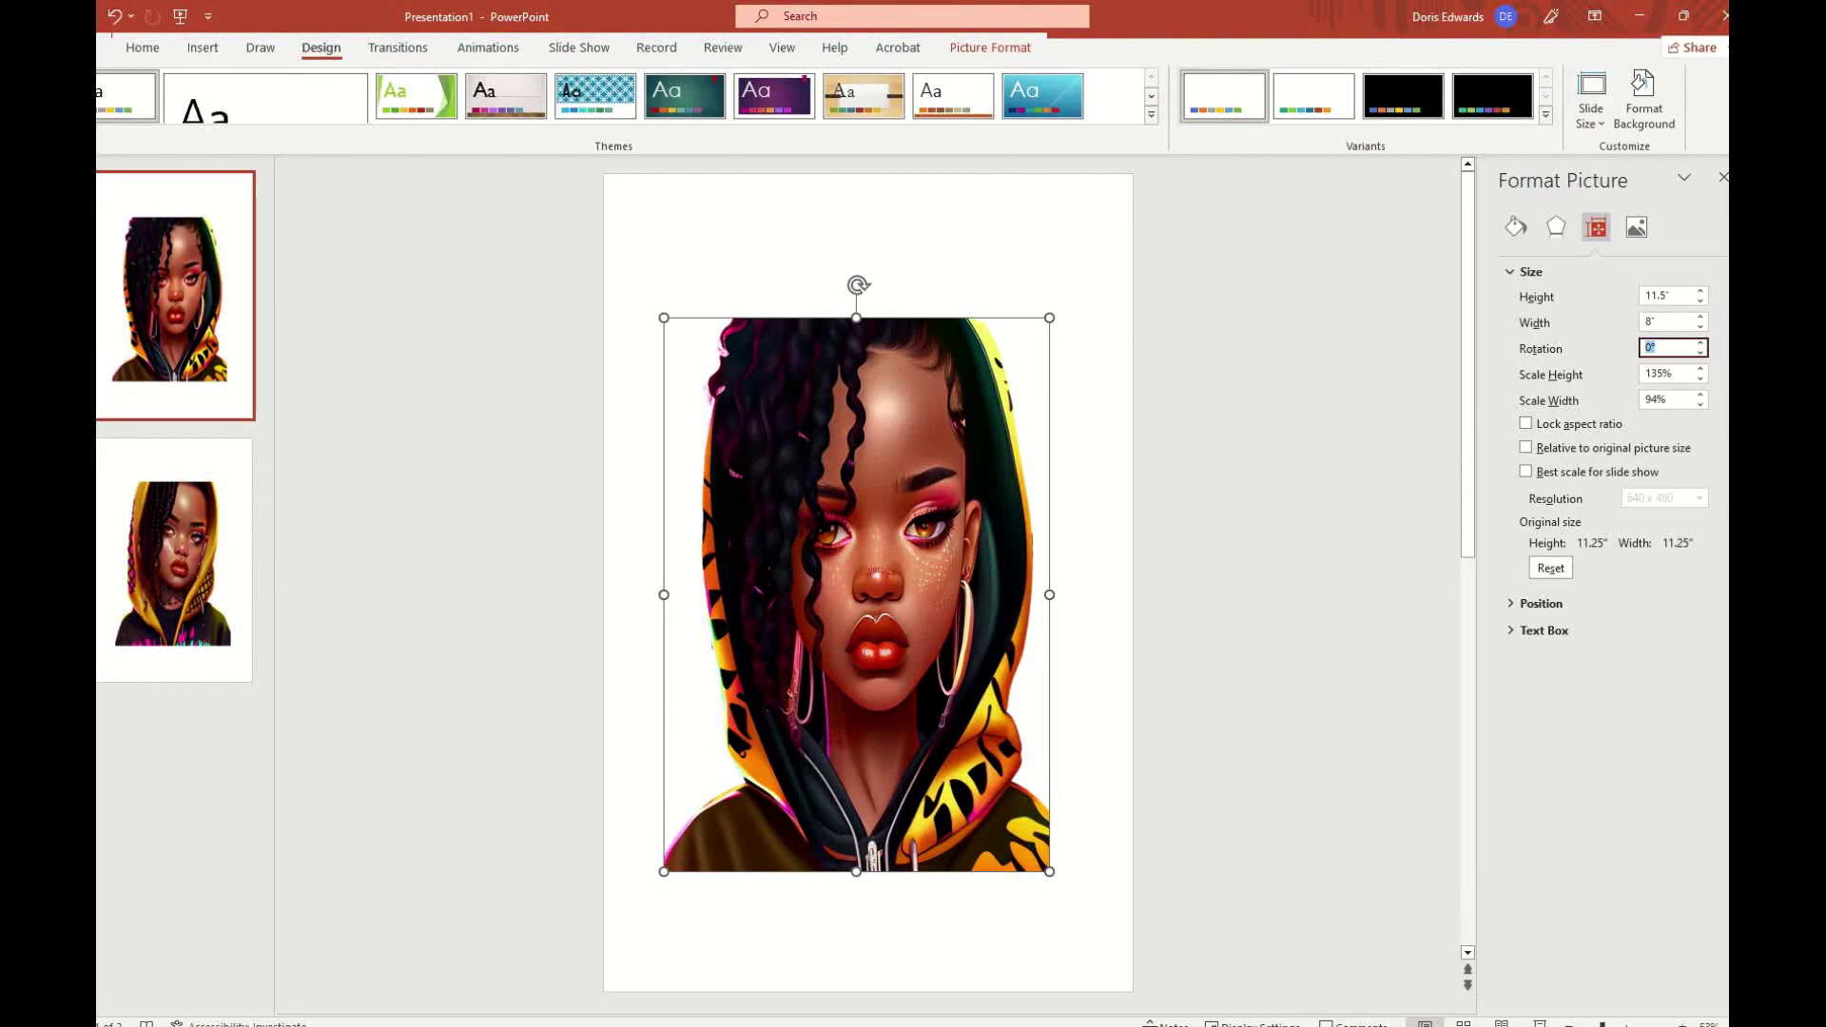
- Compare the portraits on the two slides, examining each one's height, width and scale settings
left_click(997, 255)
left_click(1006, 481)
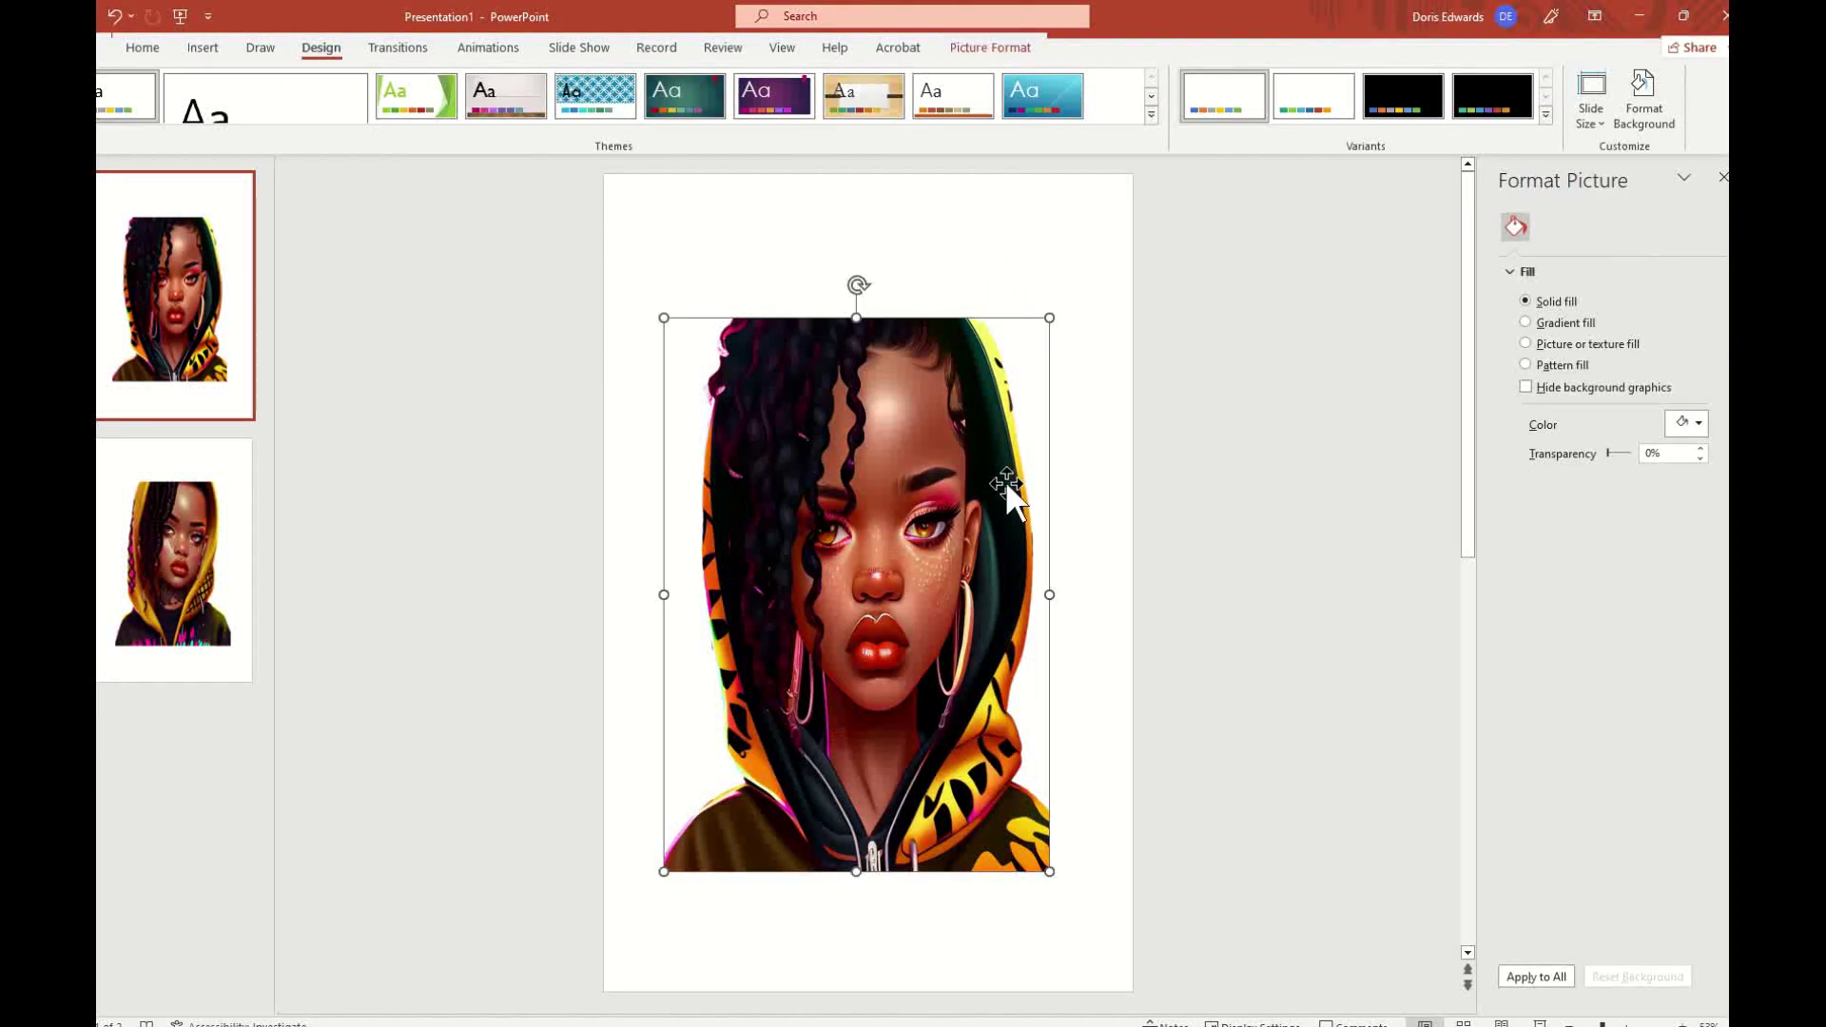
left_click(618, 557)
left_click(191, 539)
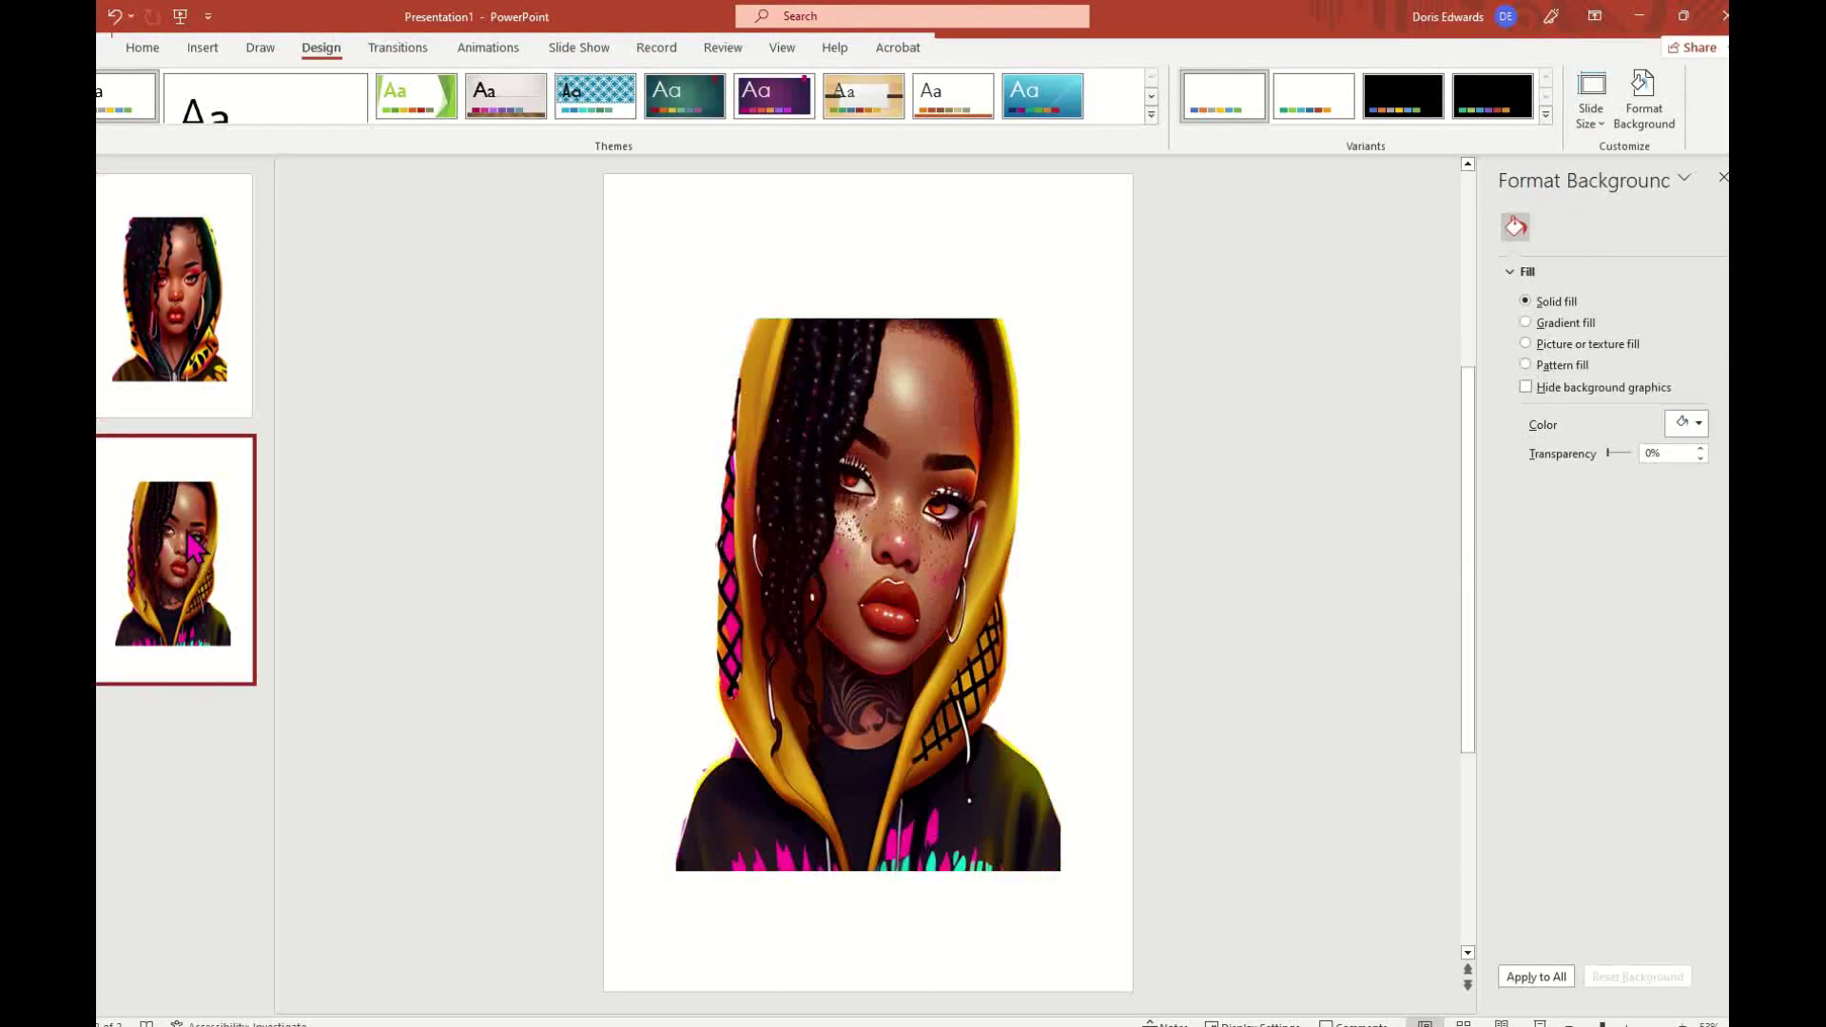
left_click(906, 445)
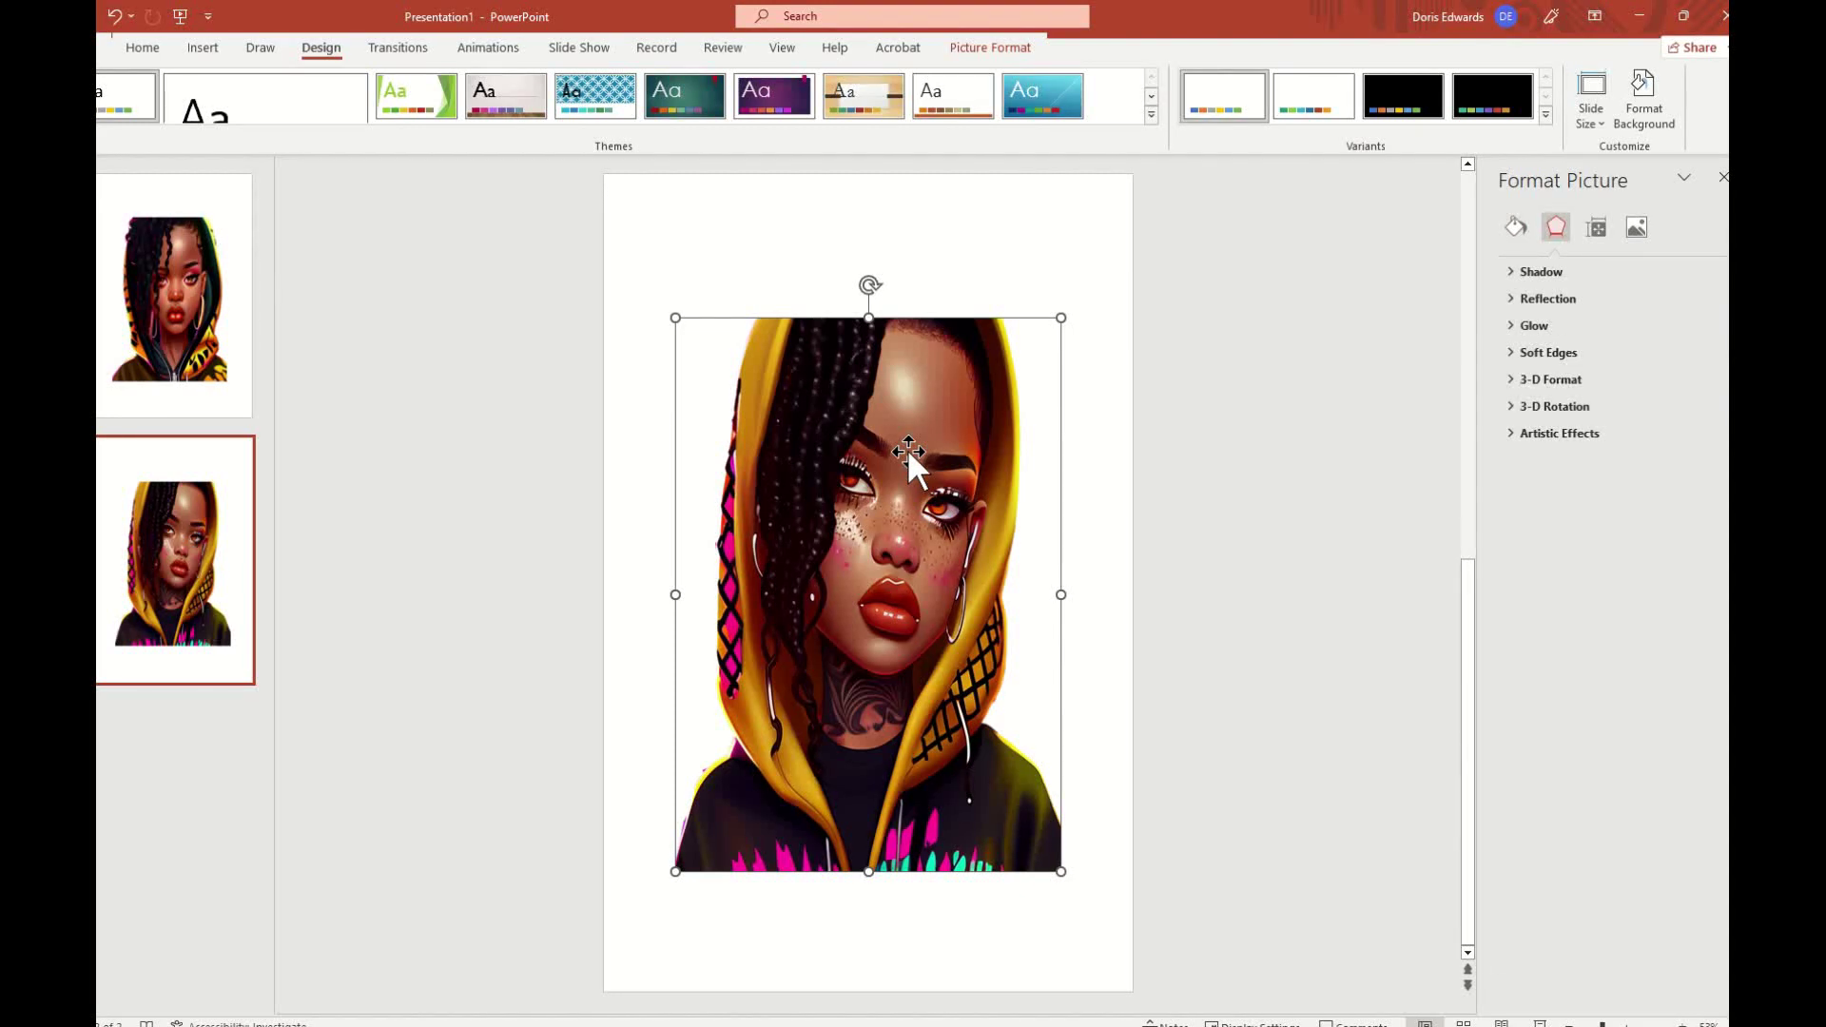
left_click(224, 339)
left_click(200, 609)
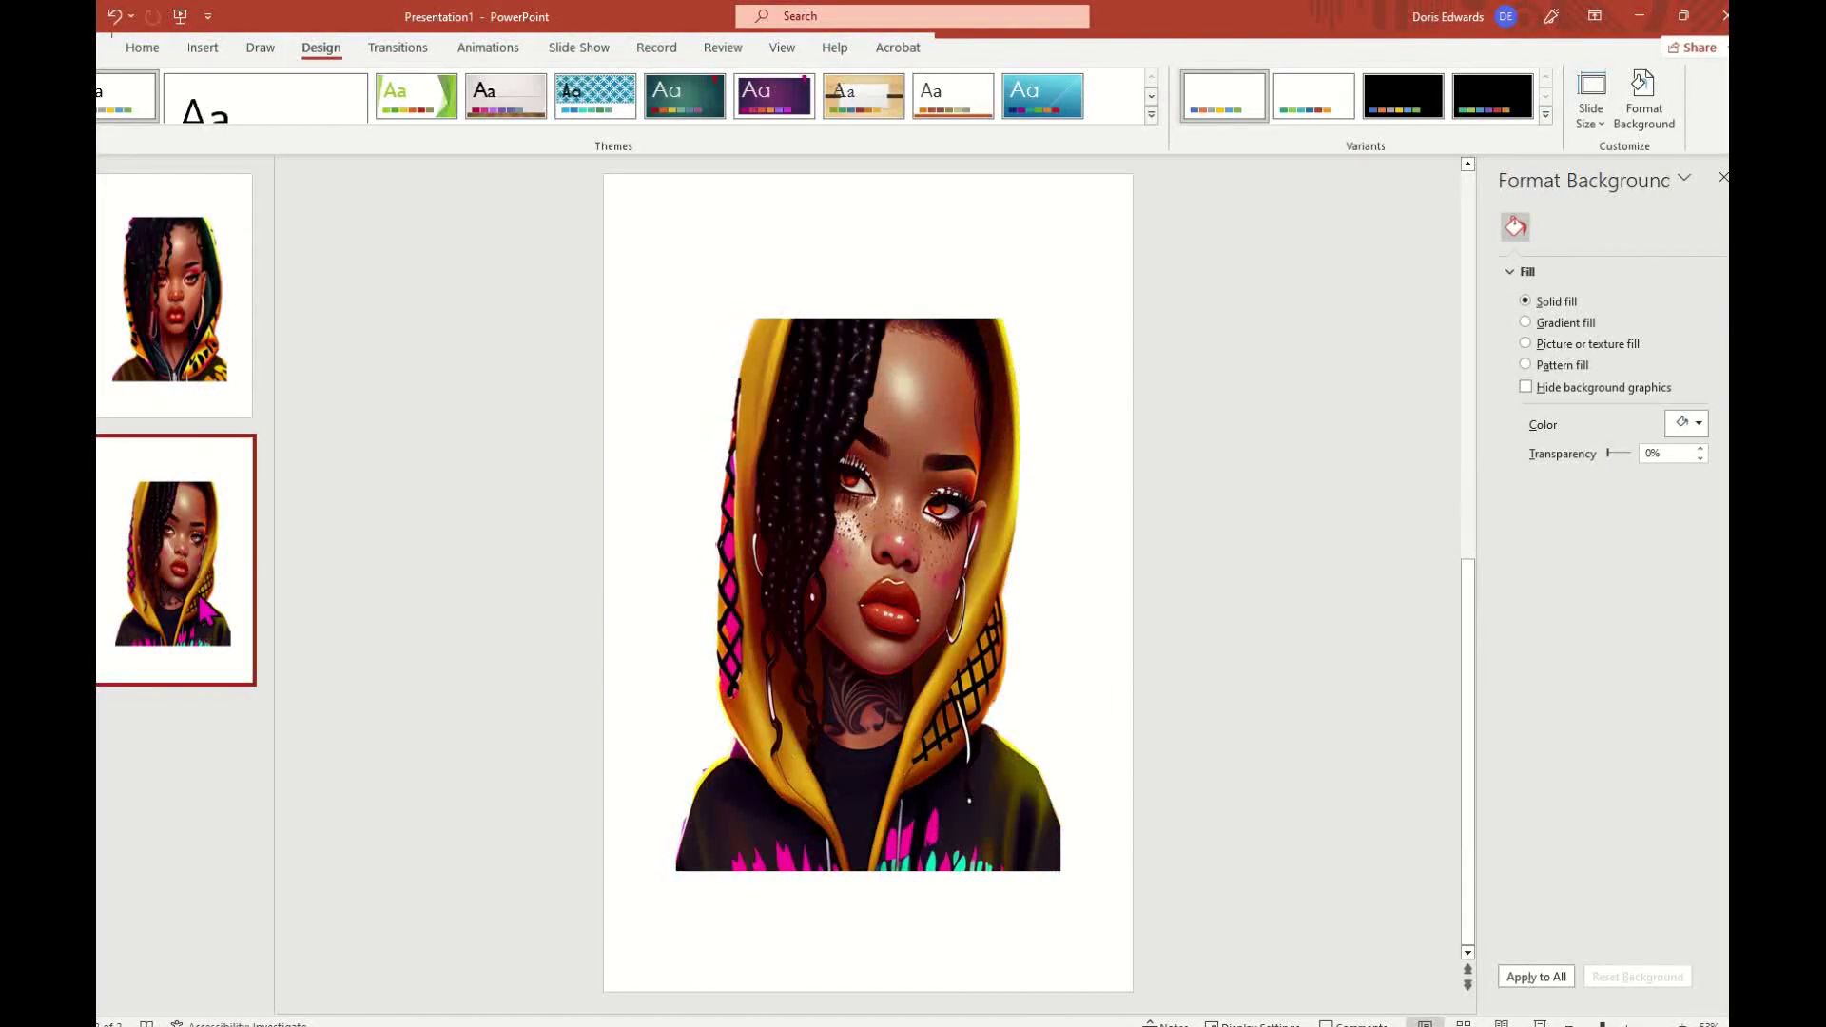
left_click(979, 445)
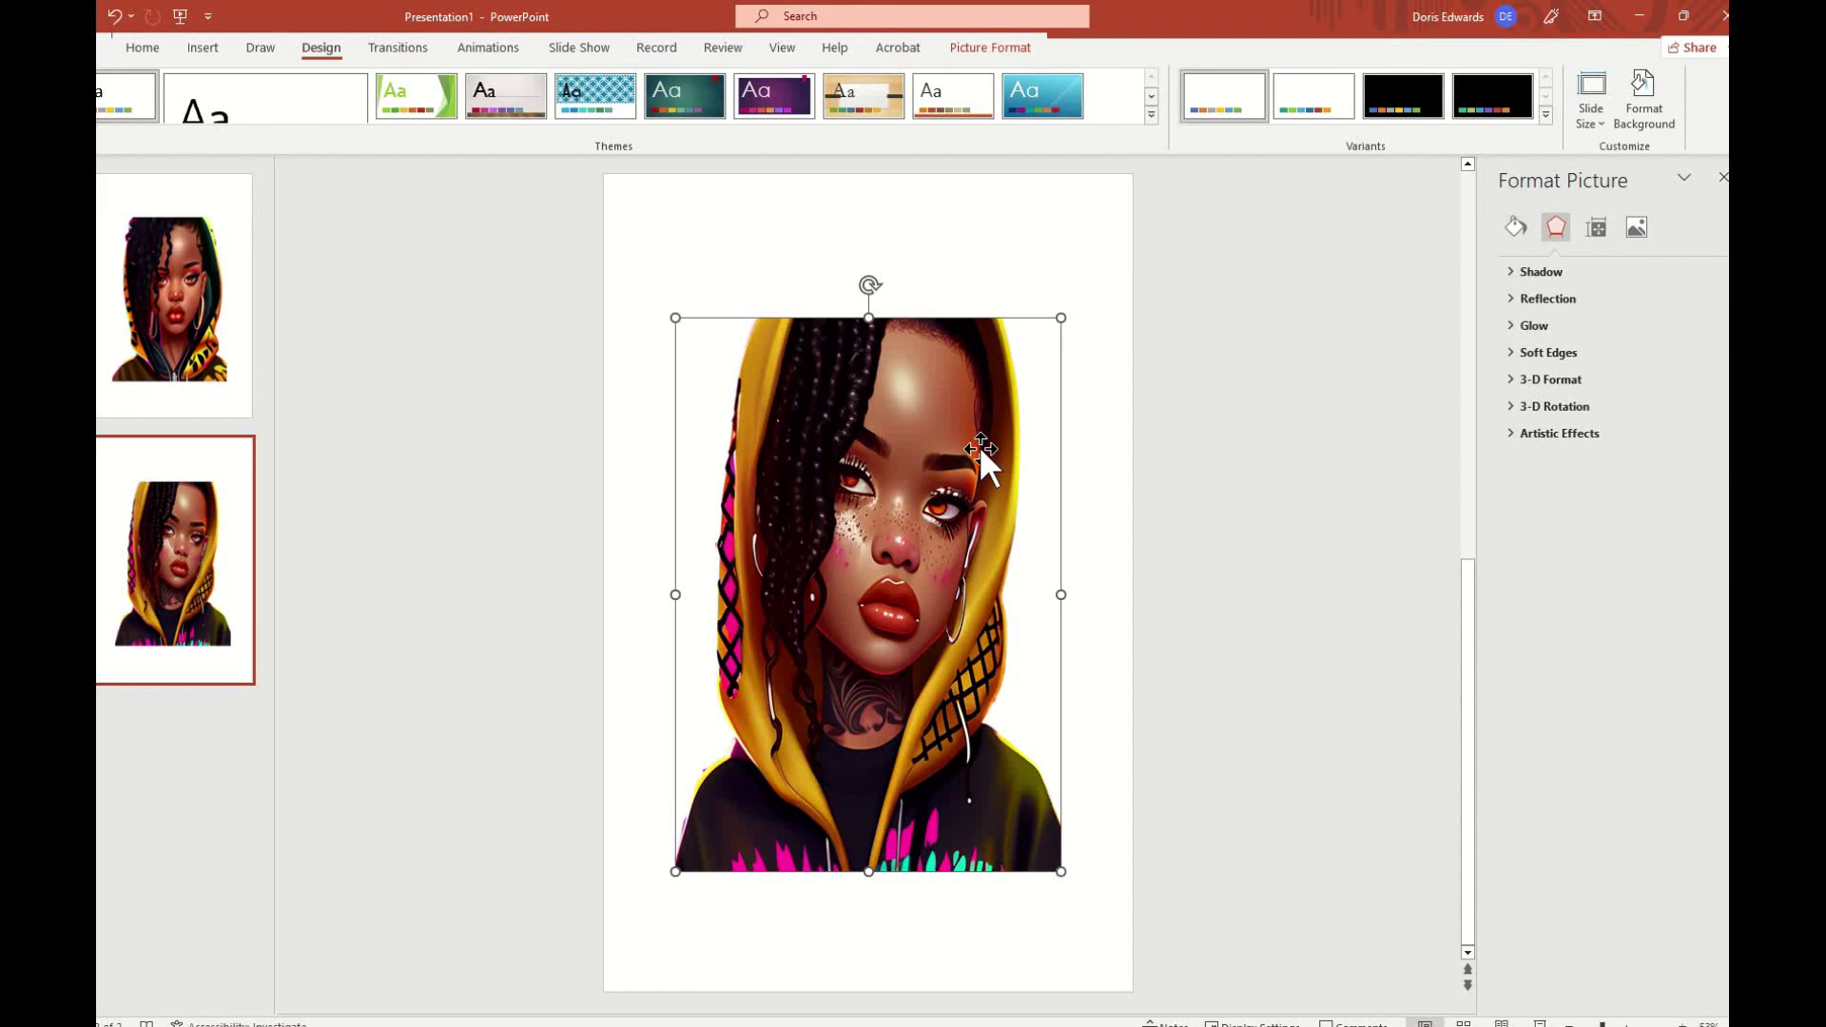
right_click(979, 445)
left_click(1106, 818)
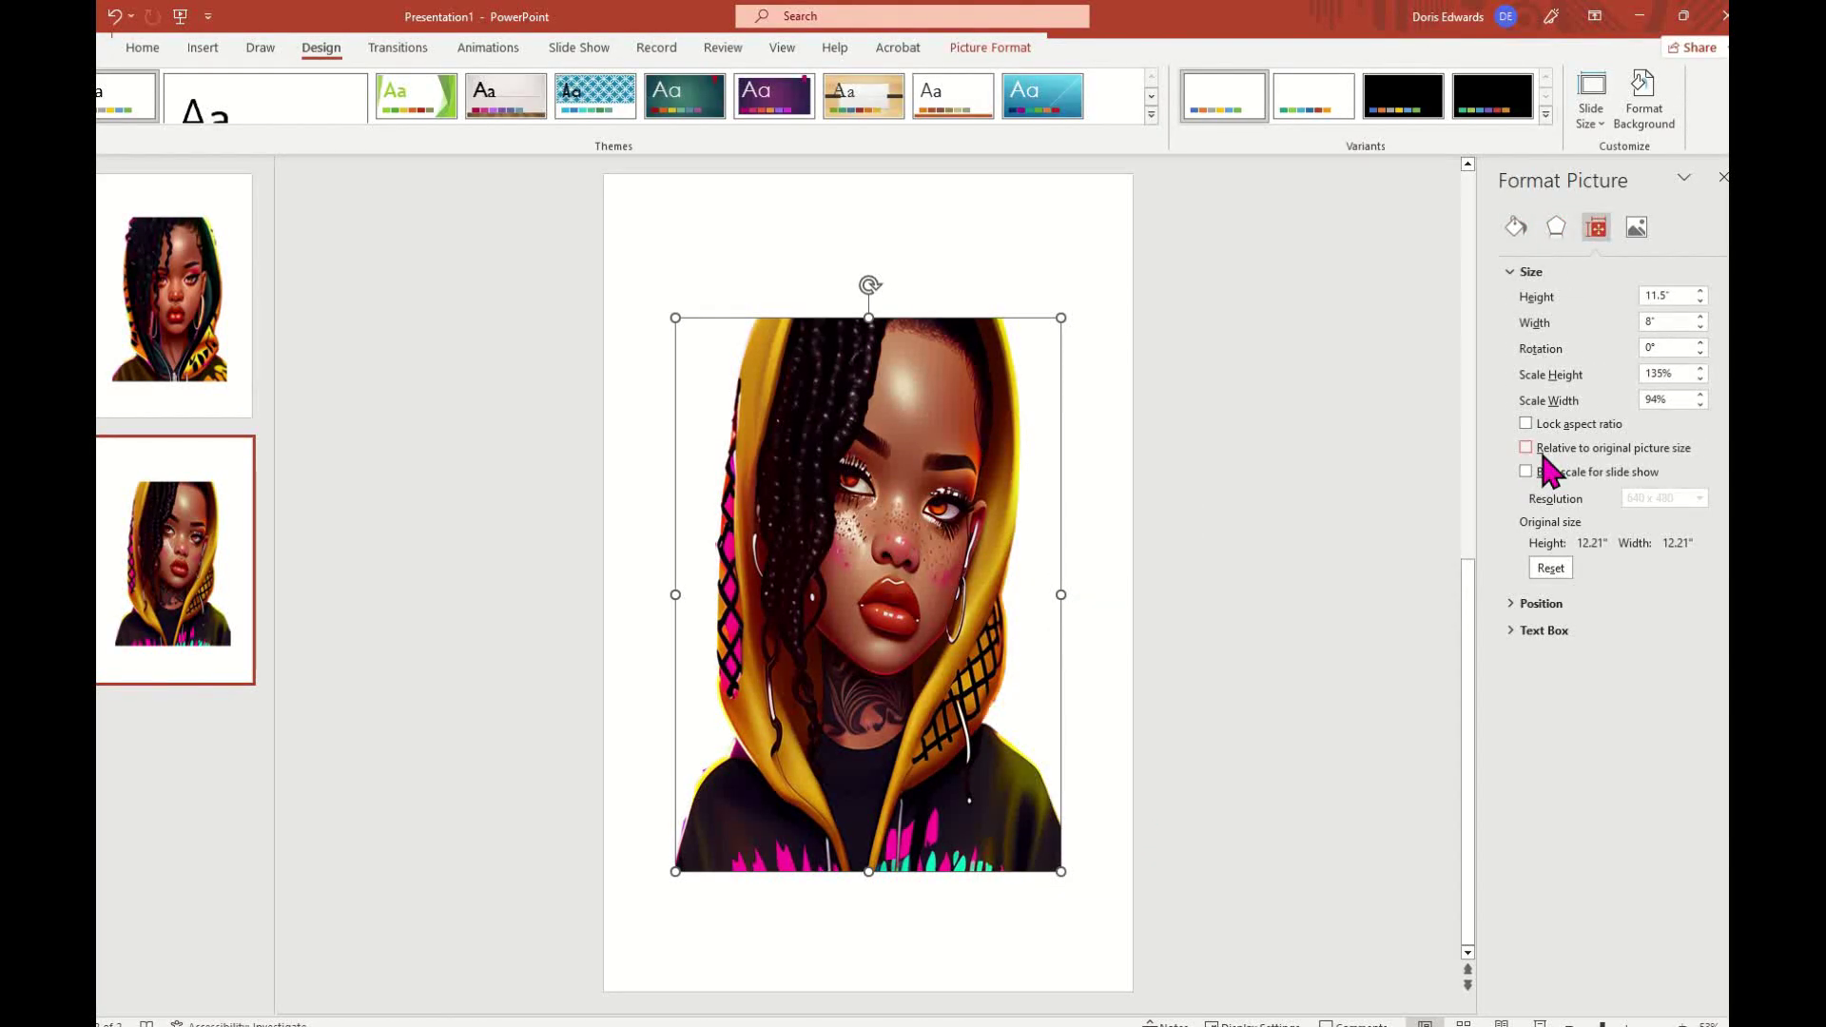
left_click(212, 347)
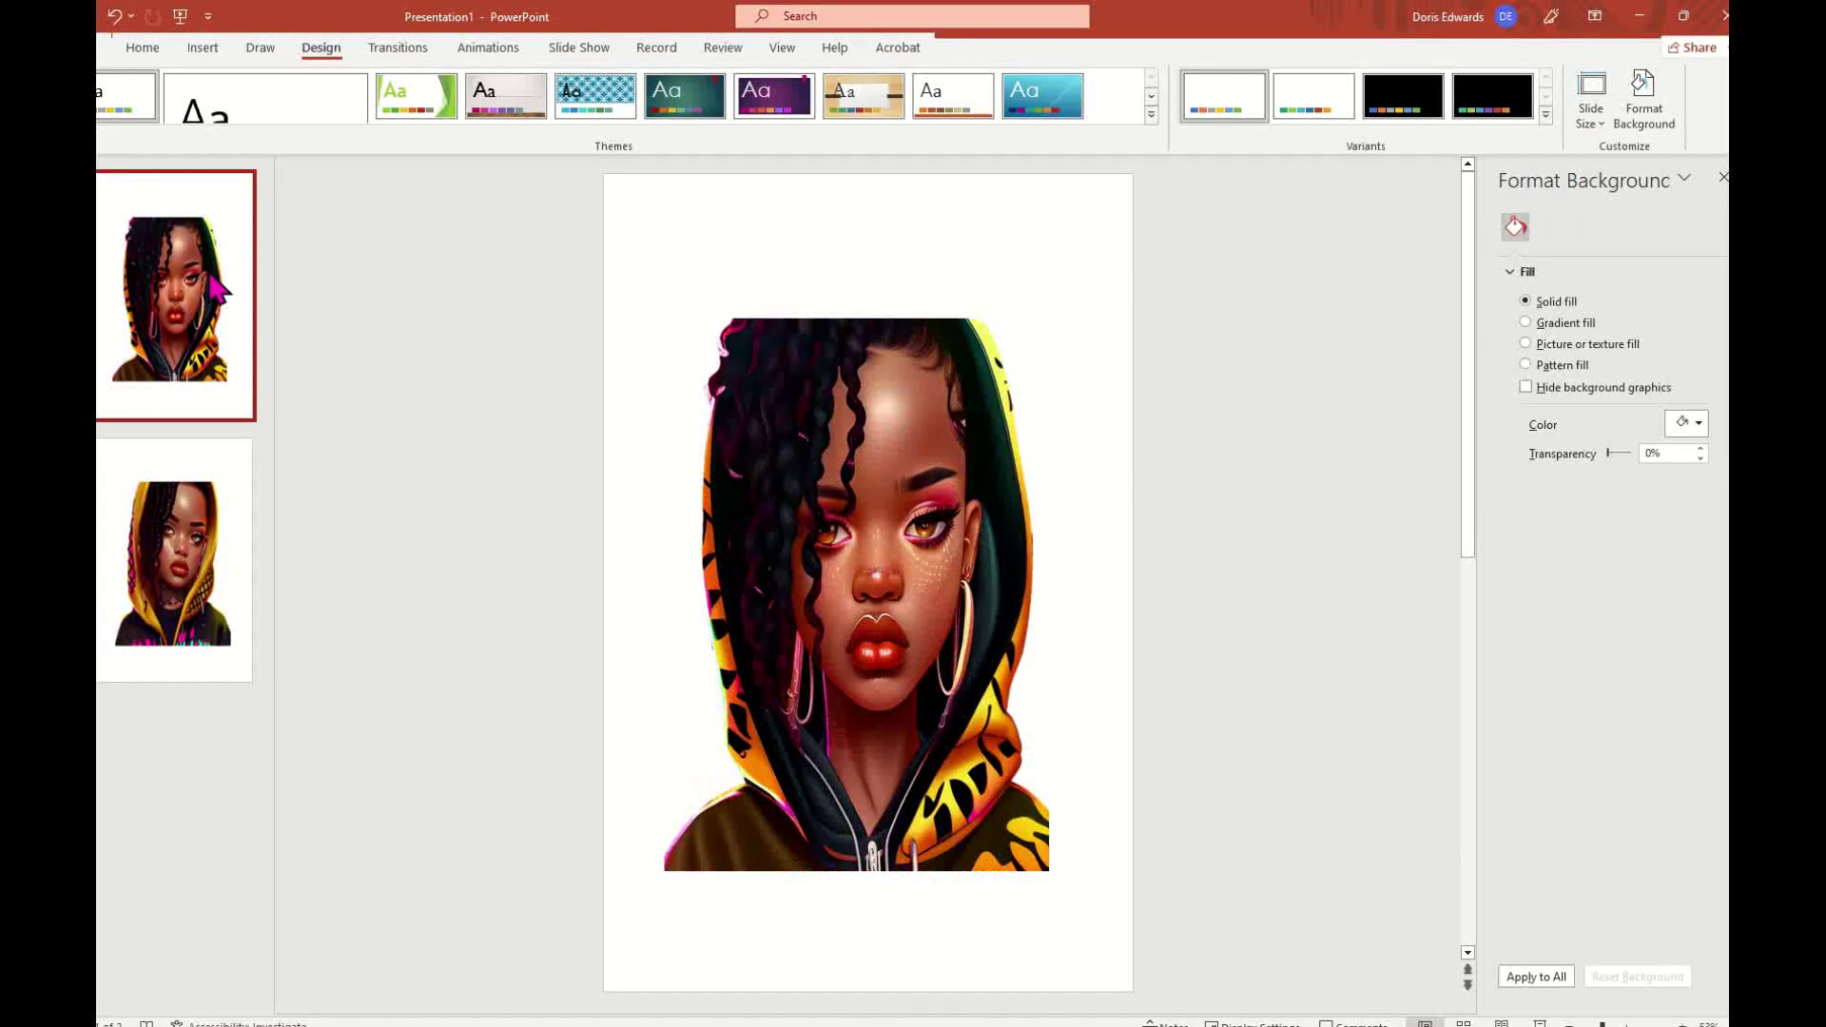
left_click(957, 510)
right_click(957, 509)
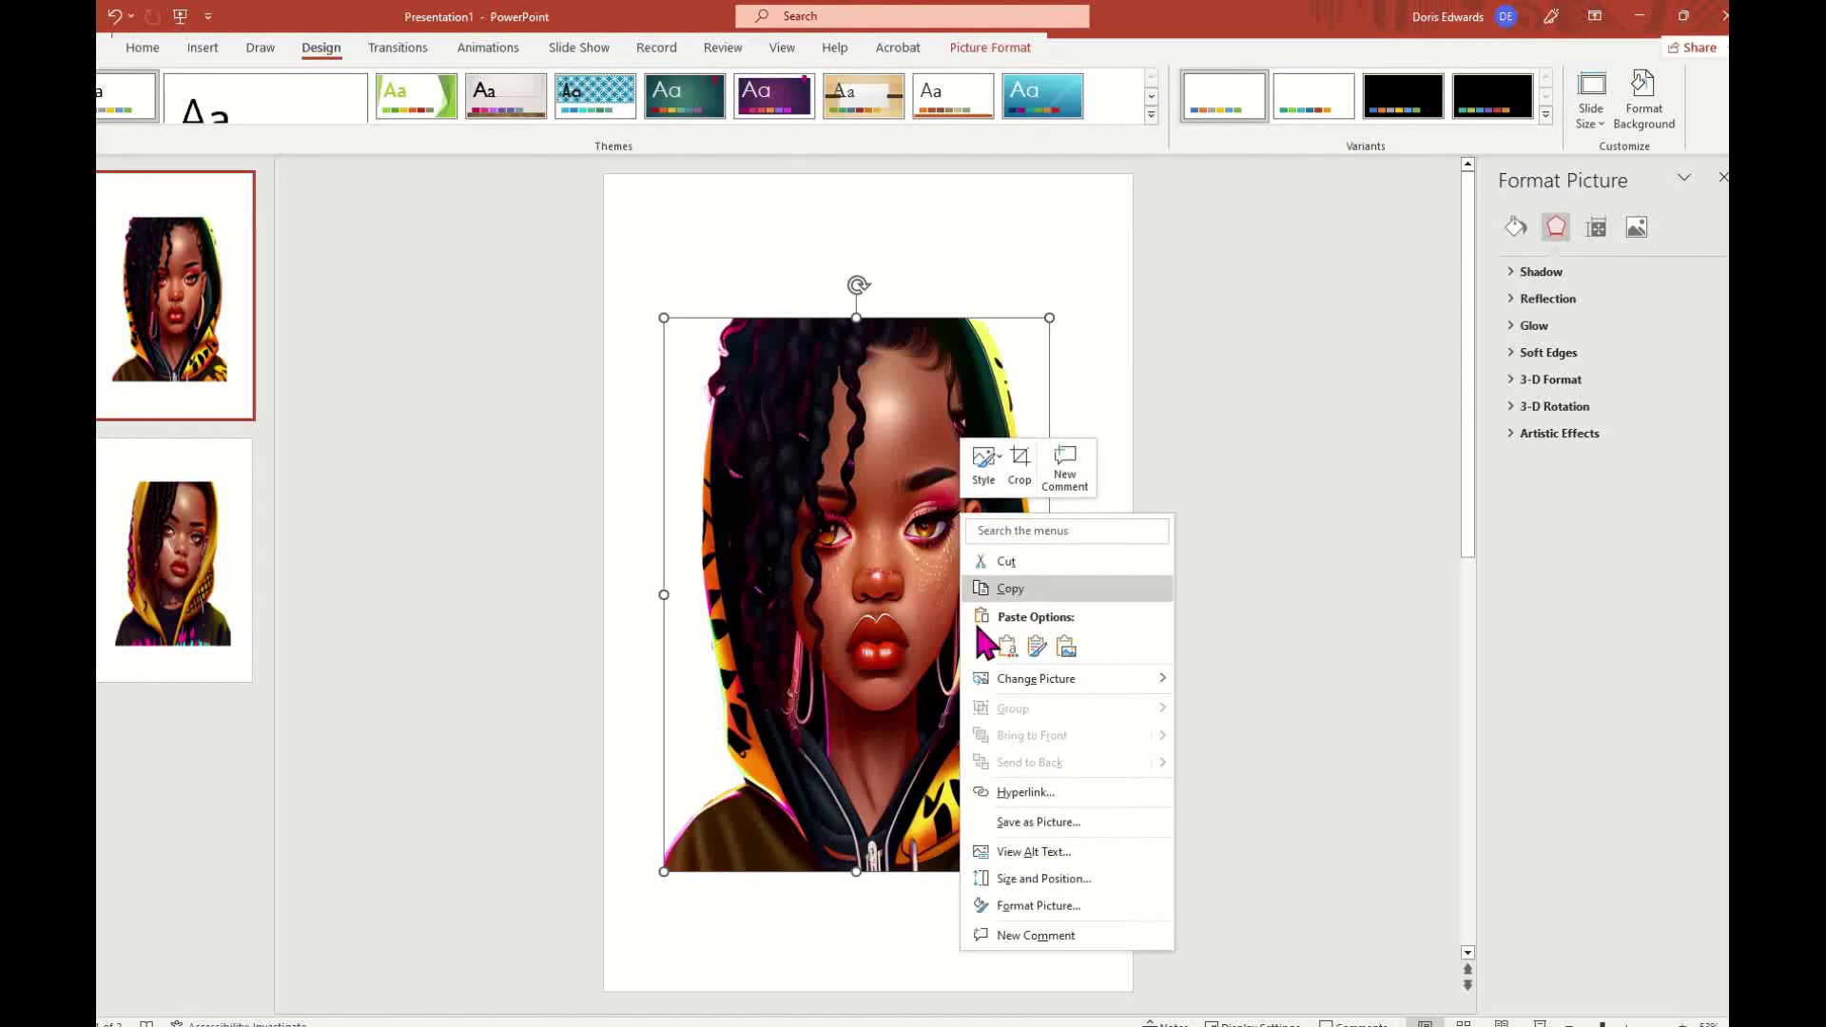
left_click(1075, 875)
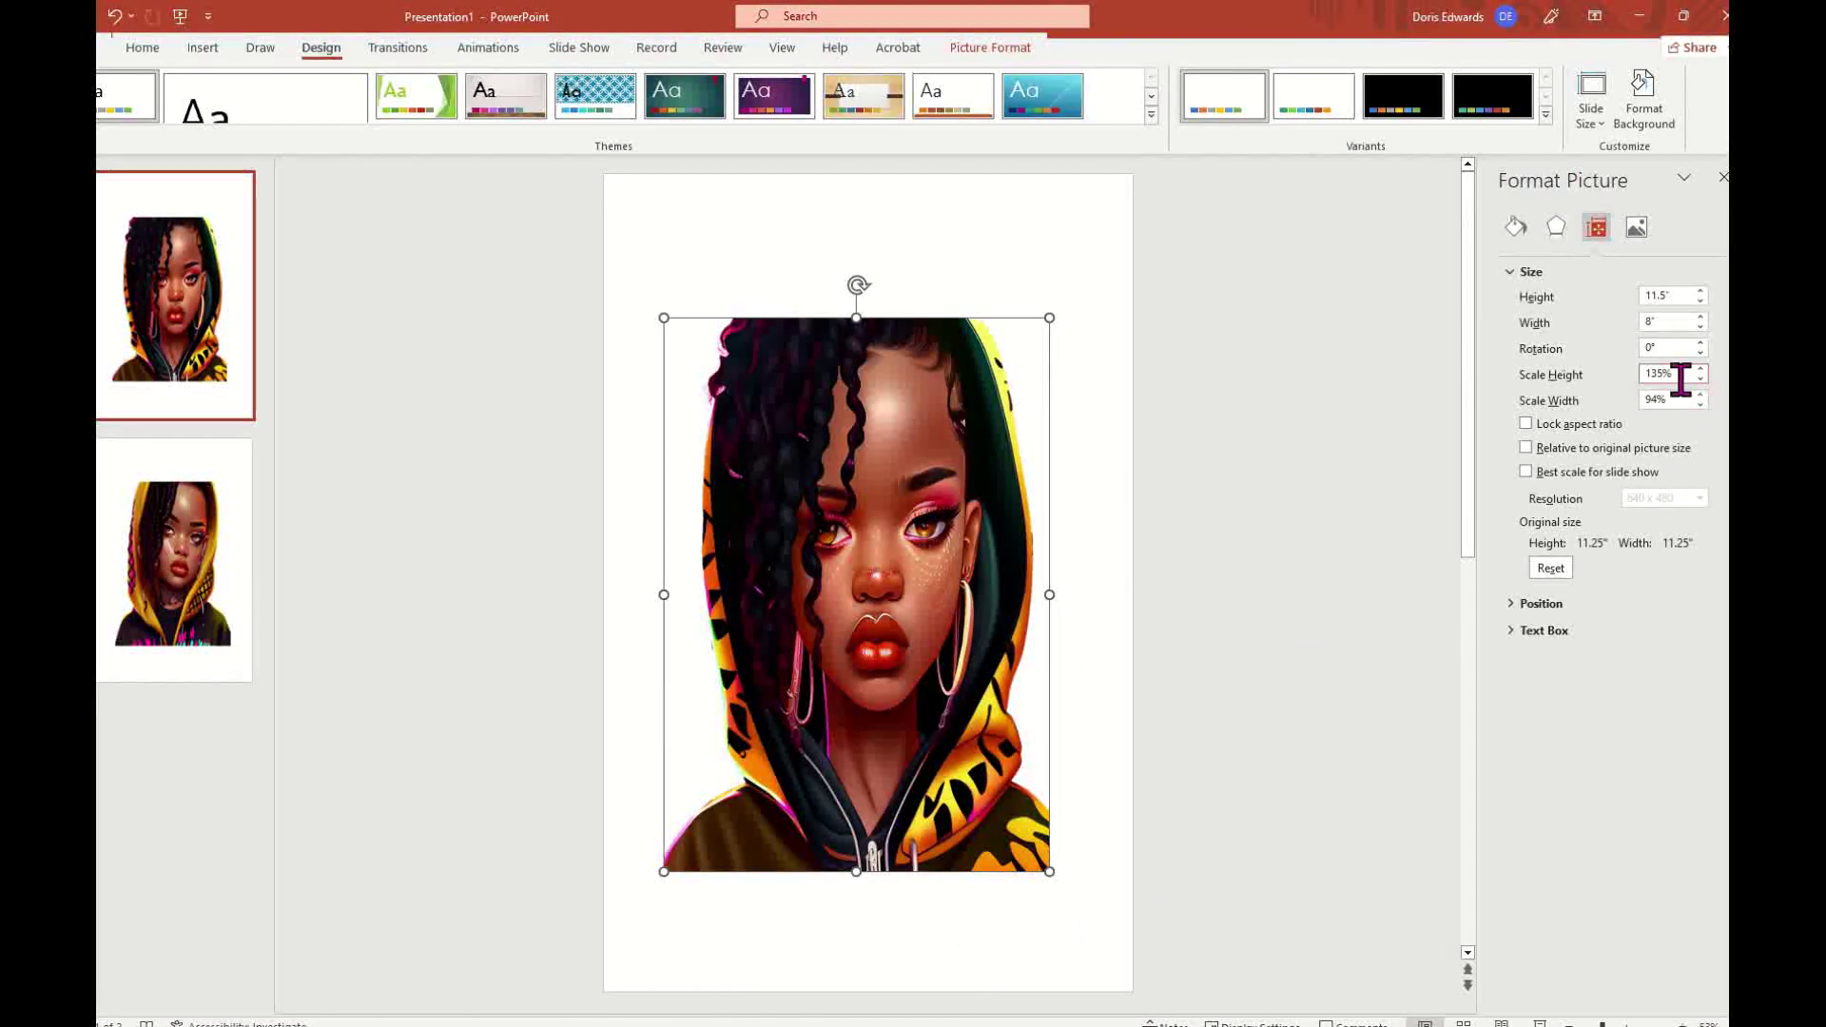
- Open the print settings for the first slide and choose to print only the current slide
left_click(221, 342)
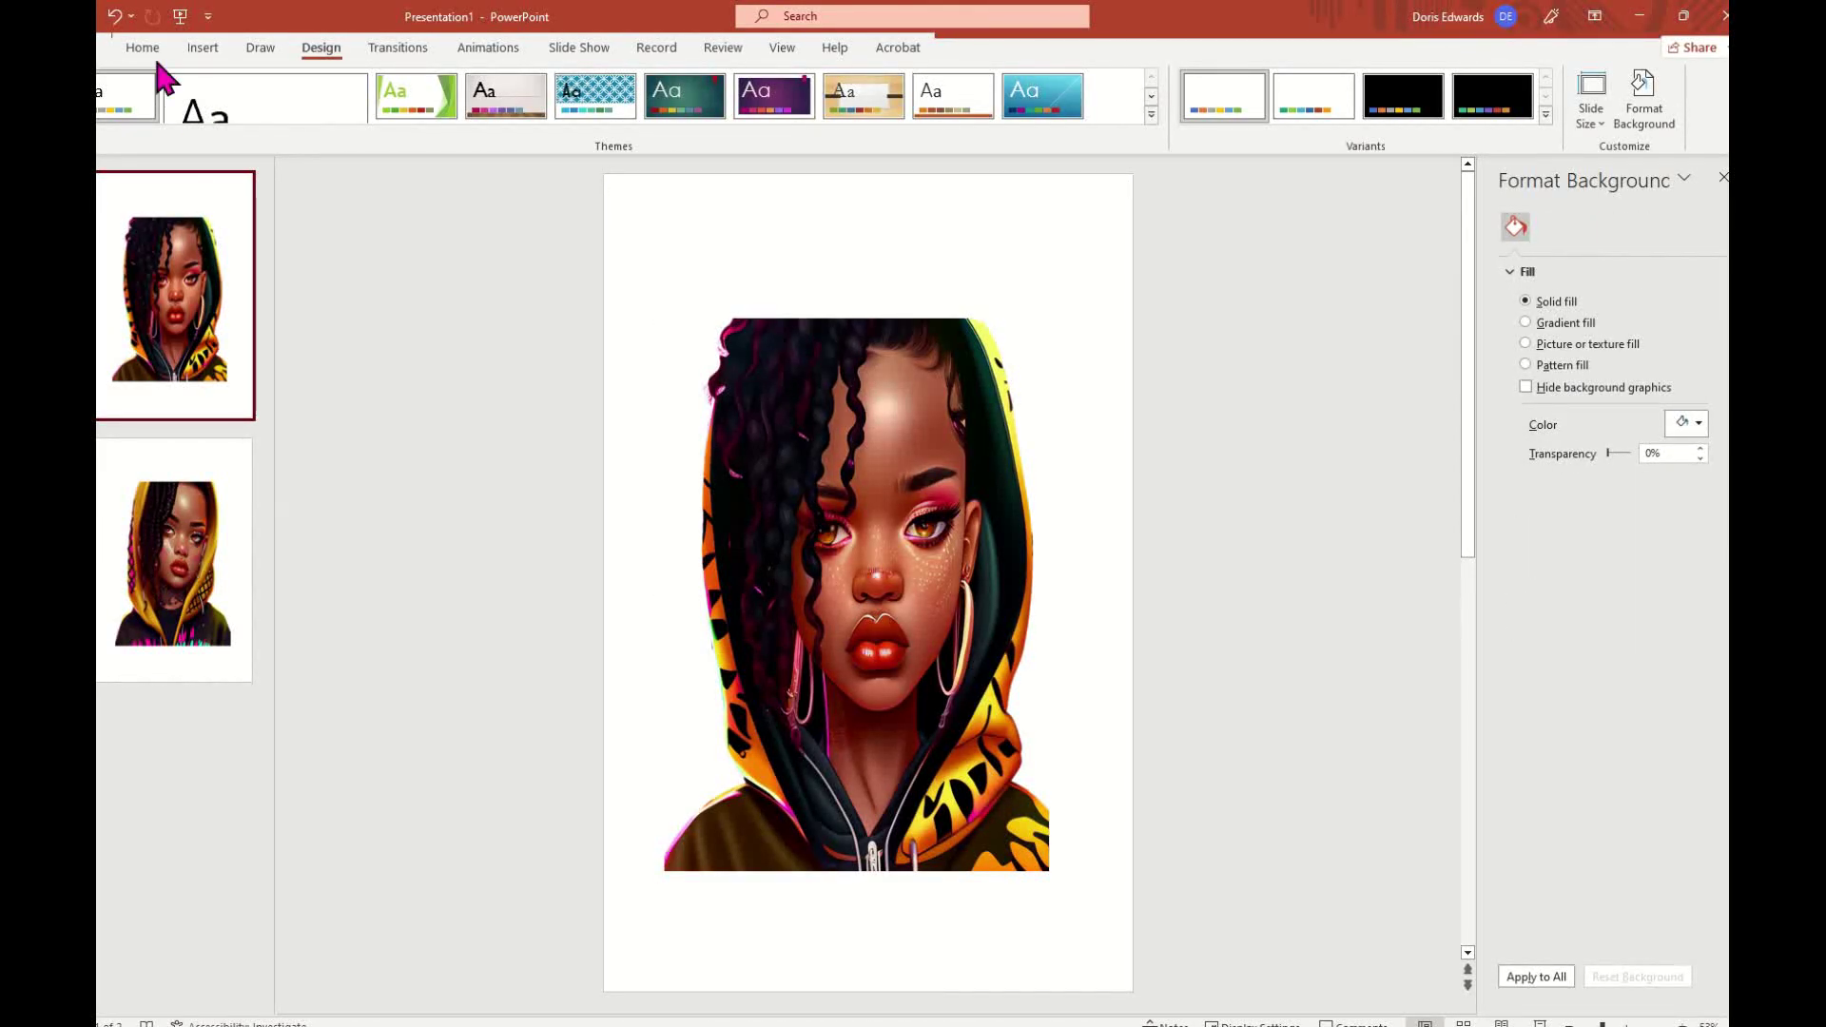
left_click(107, 47)
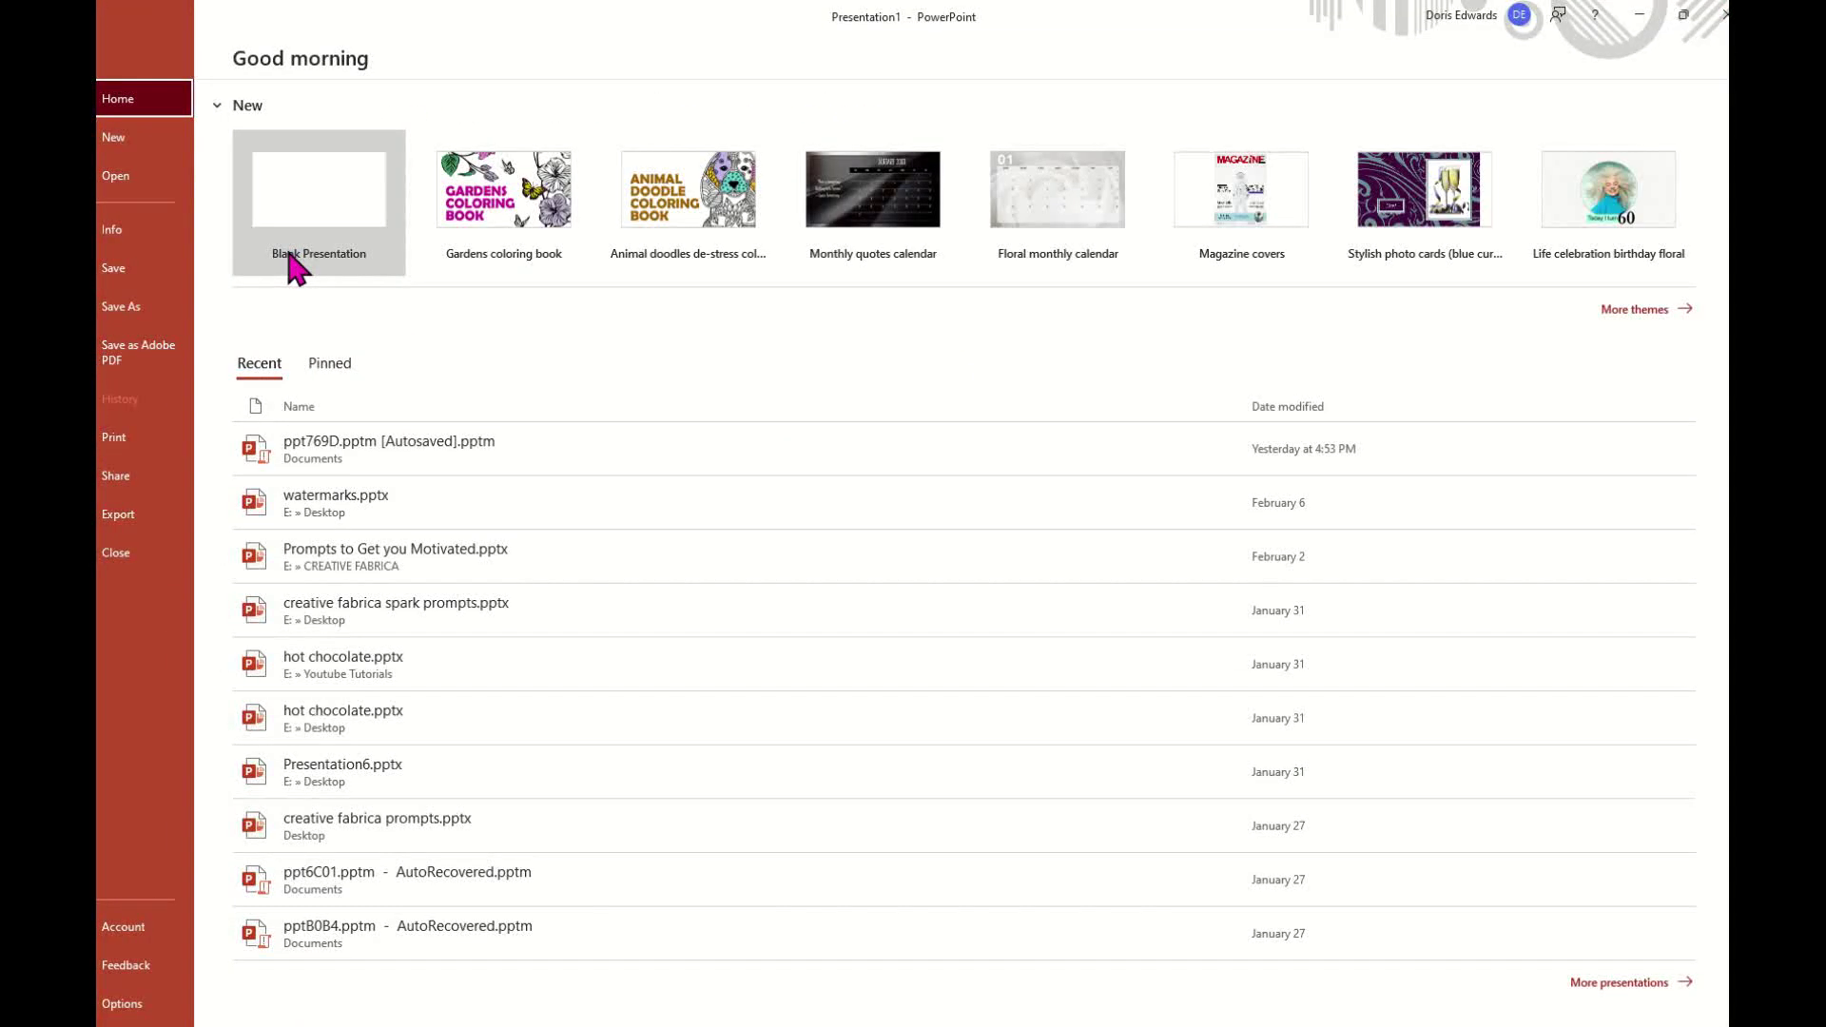
left_click(139, 438)
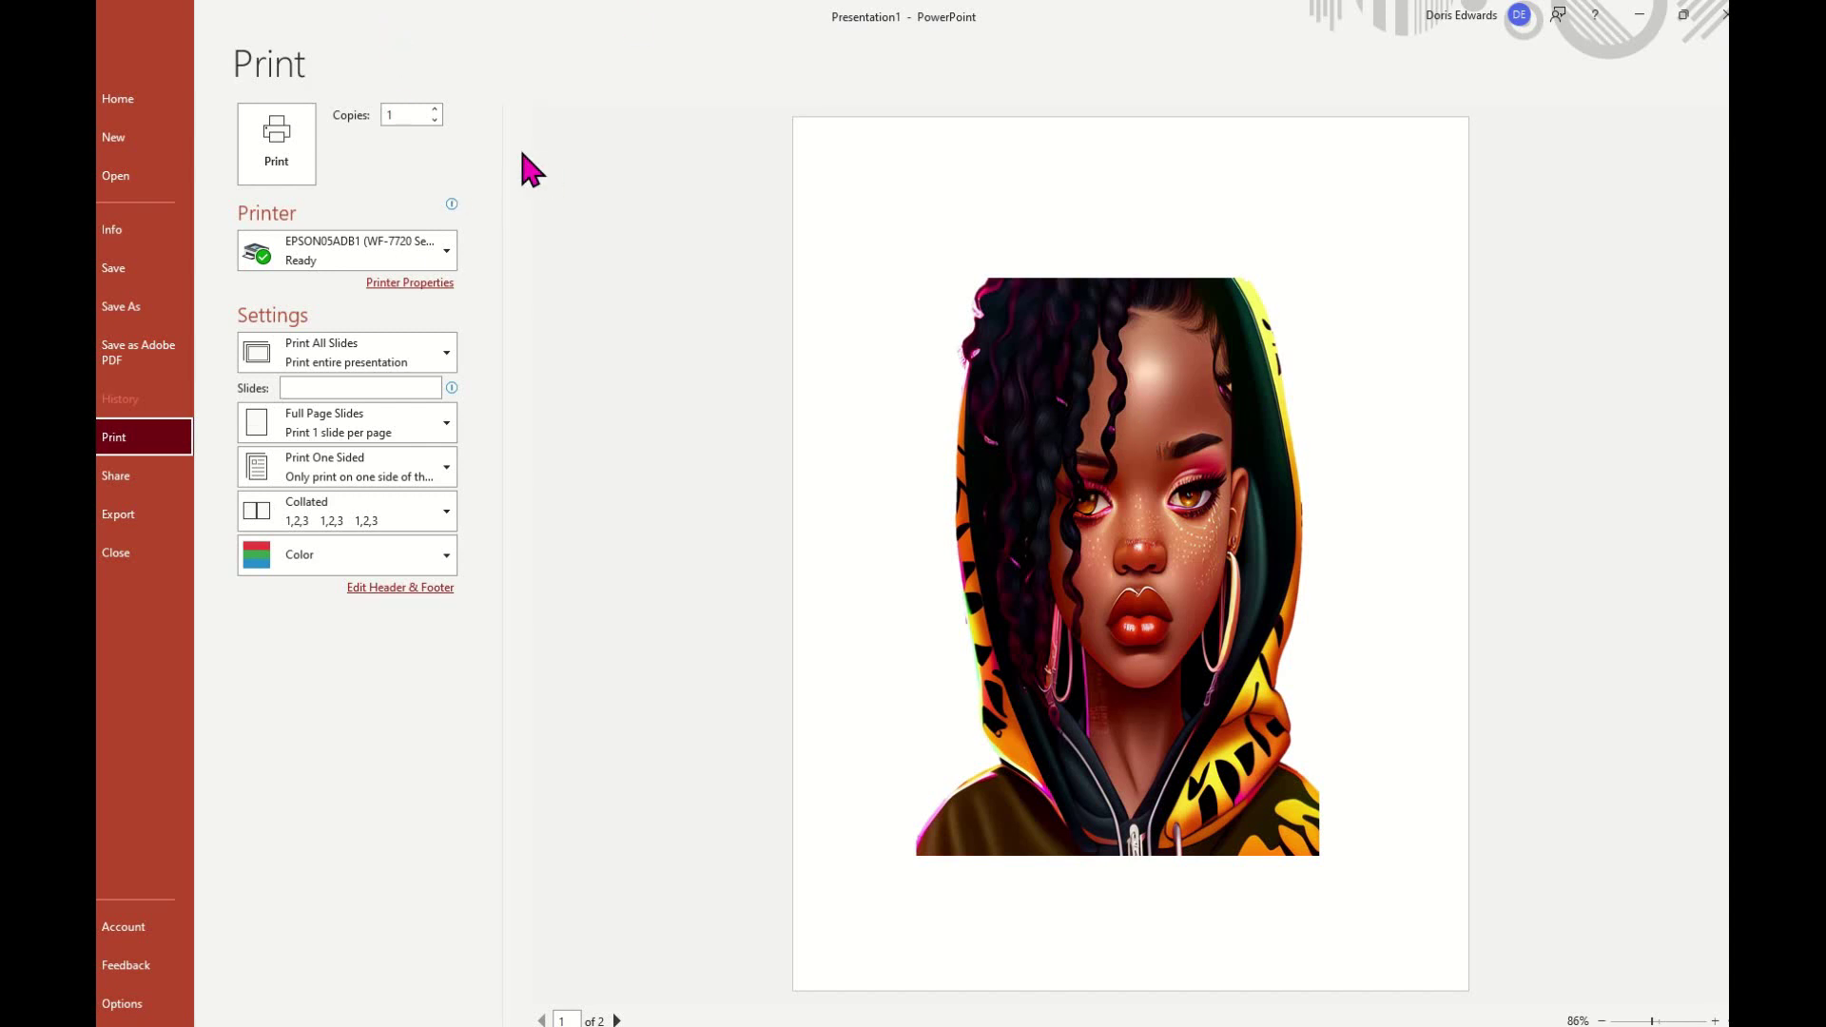
left_click(450, 353)
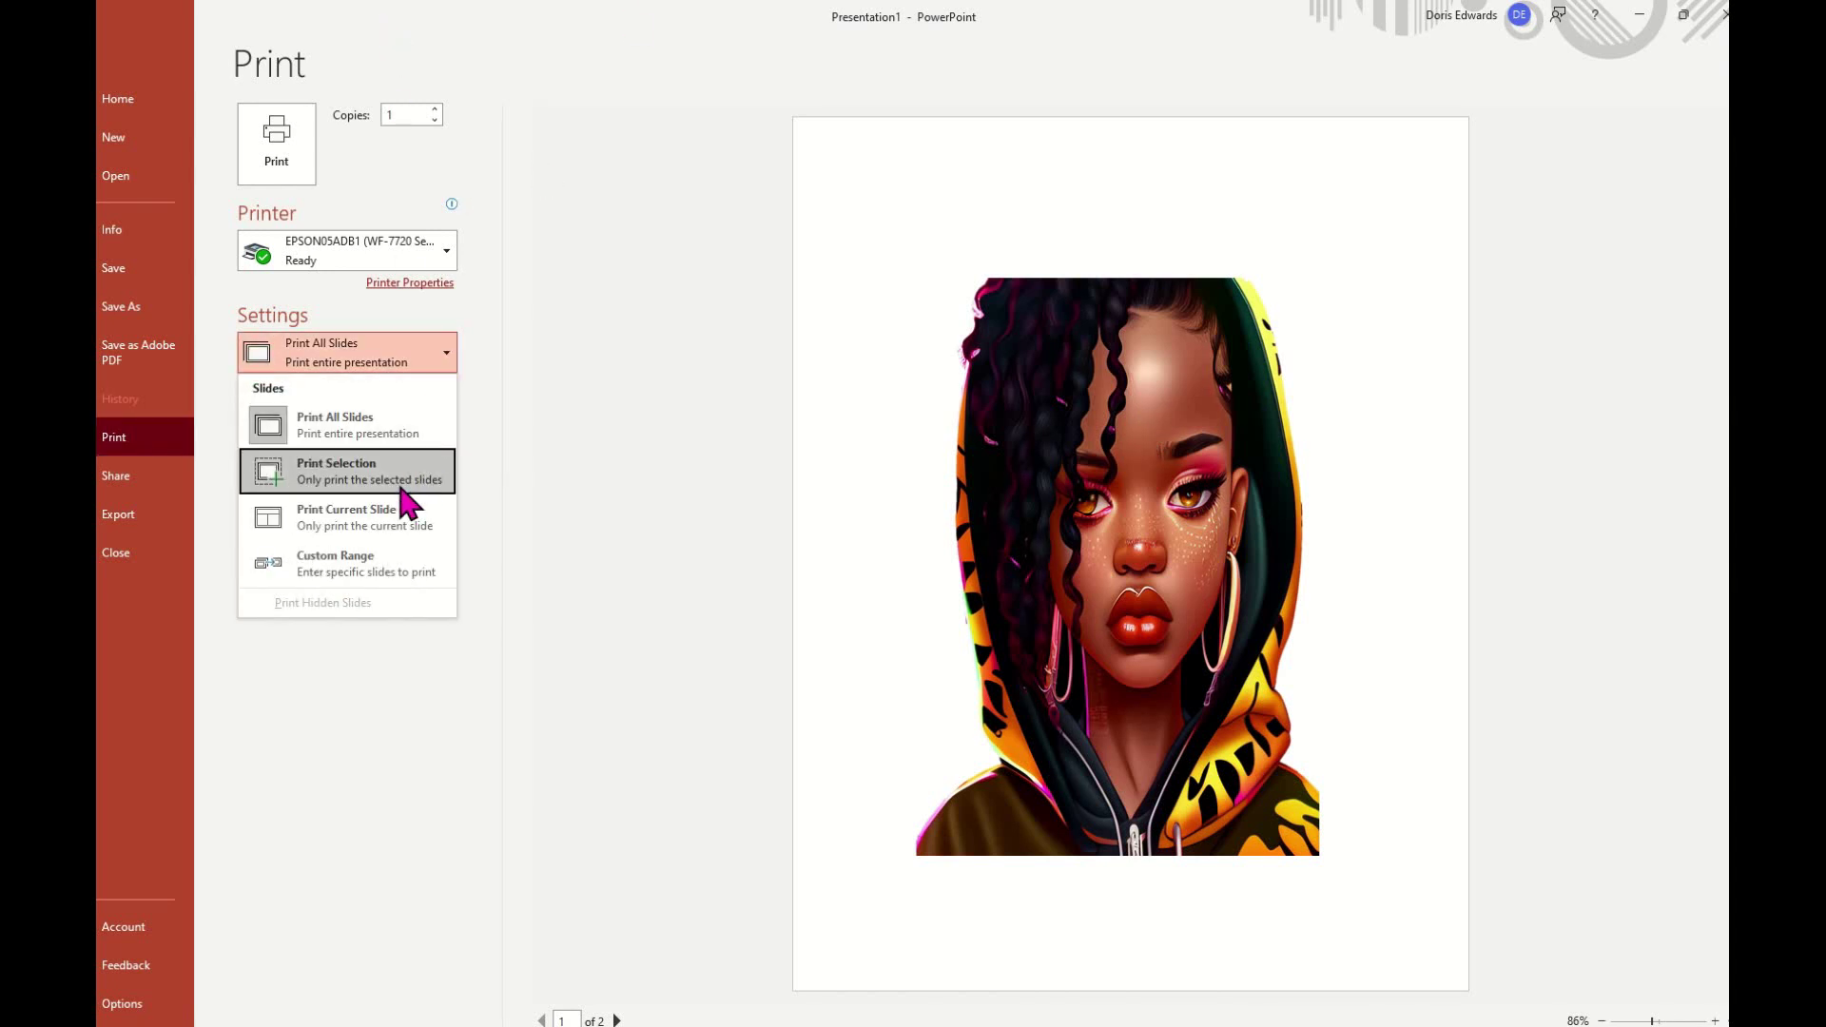
left_click(401, 520)
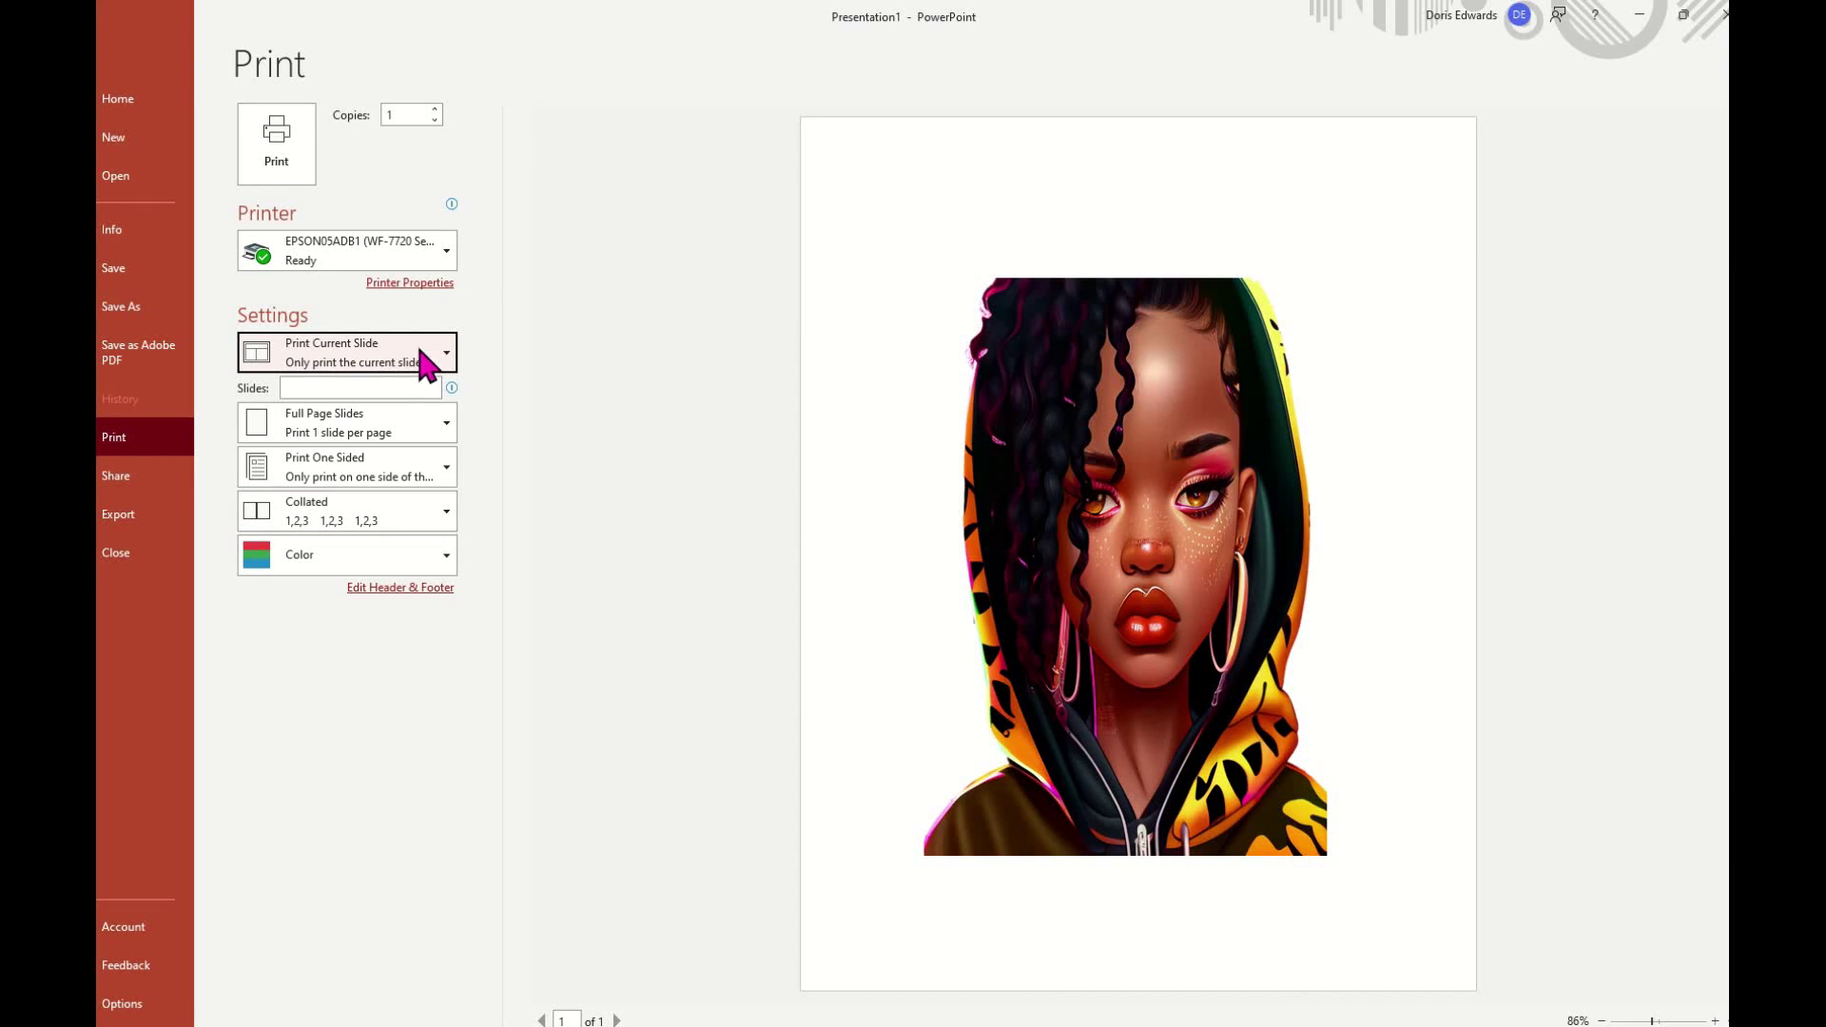
- Choose the HP OfficeJet Pro 7740 series printer and open its properties
left_click(445, 254)
left_click(445, 255)
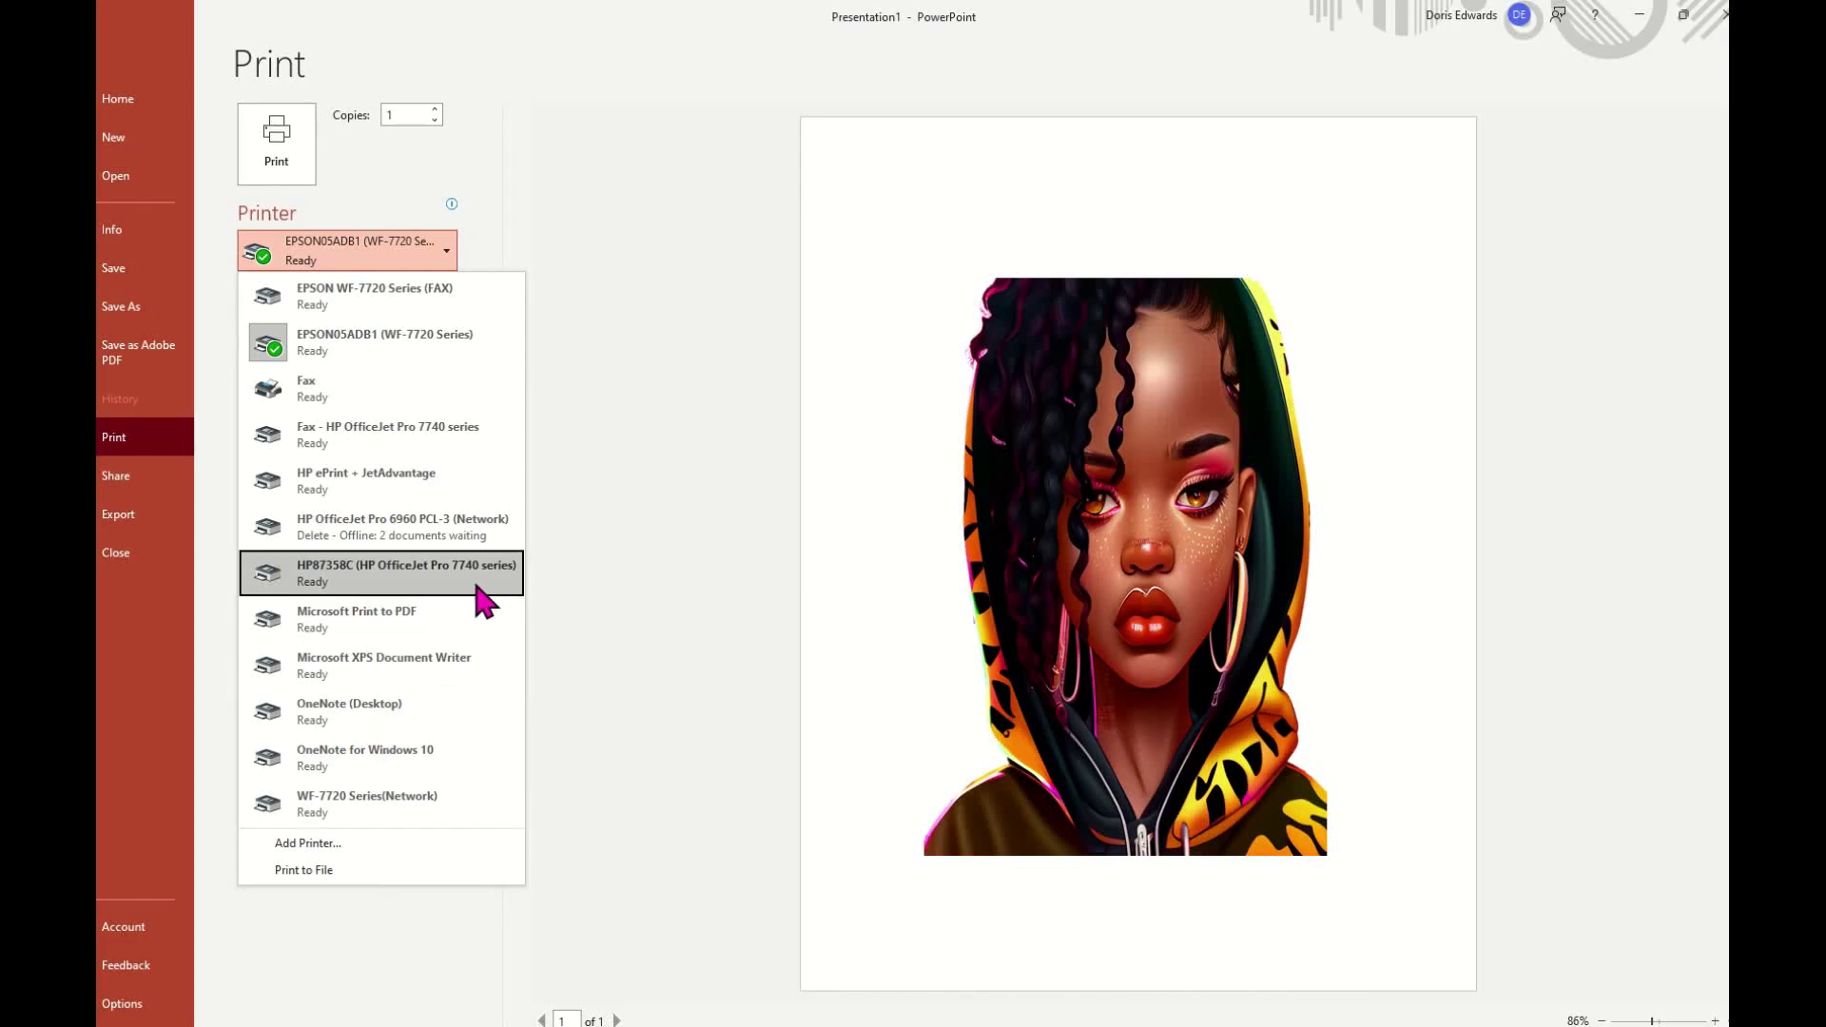
key("Escape")
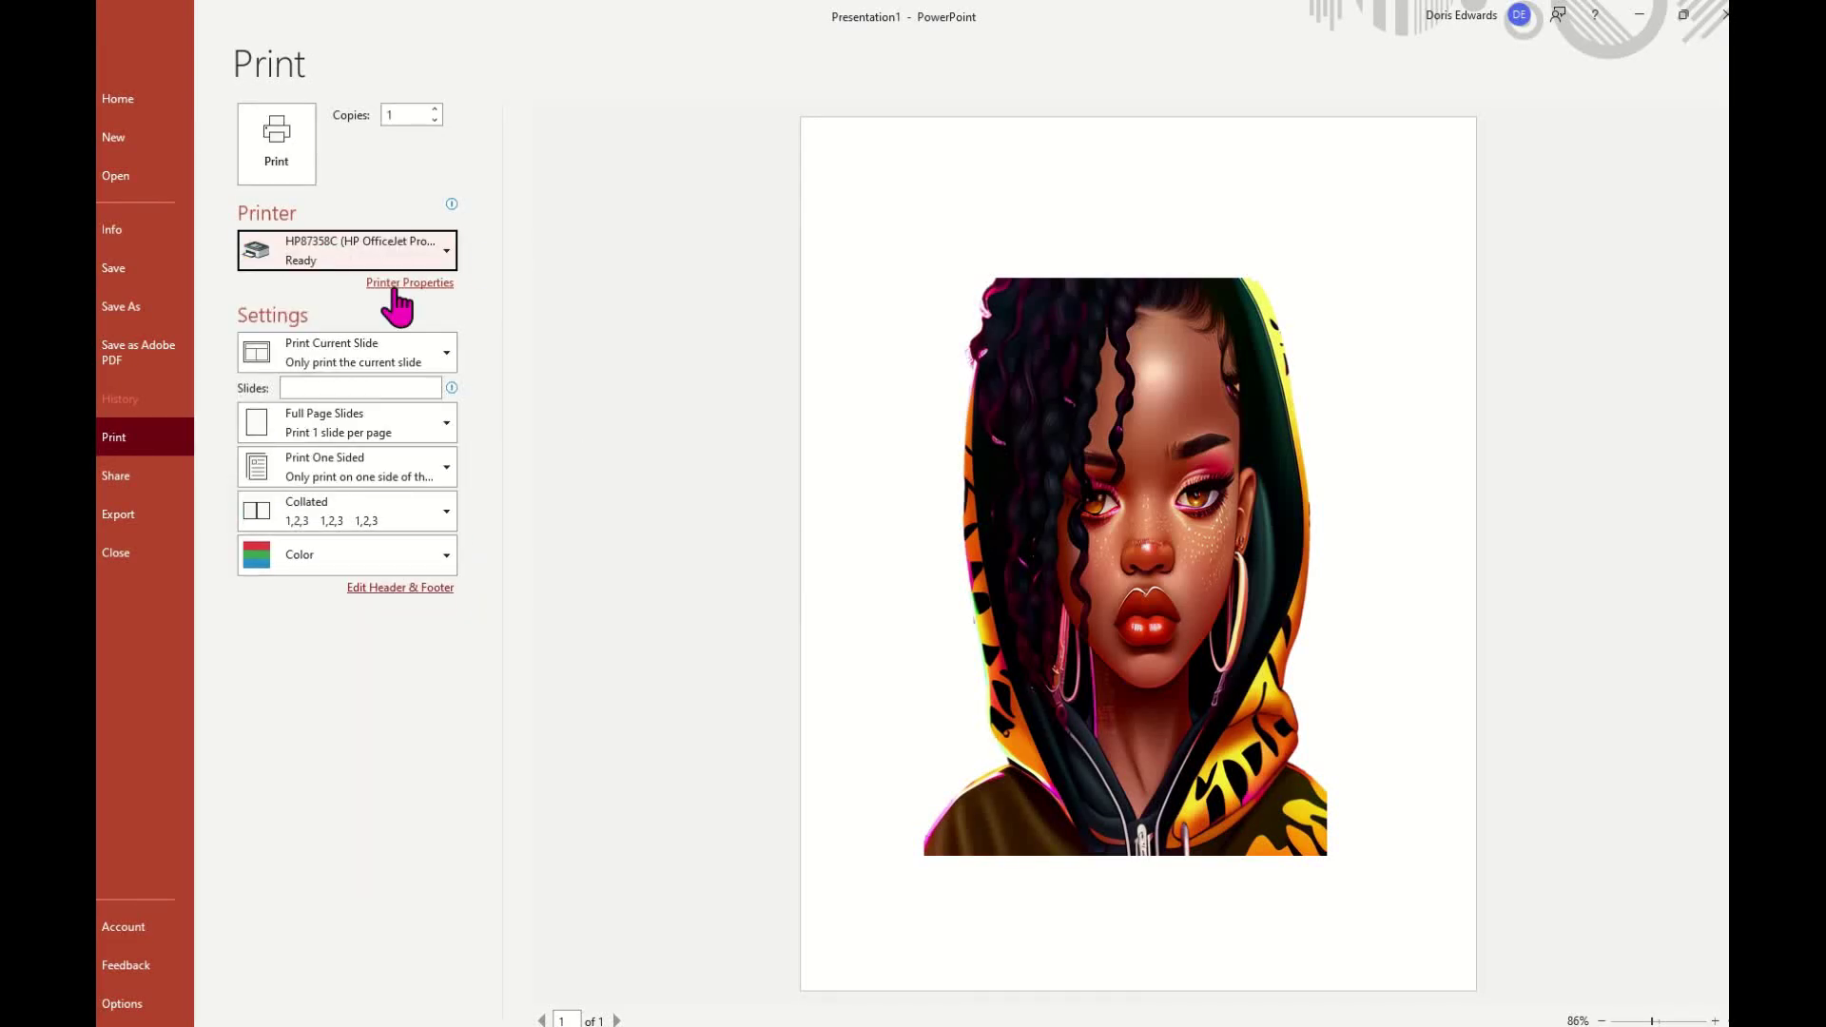
left_click(403, 287)
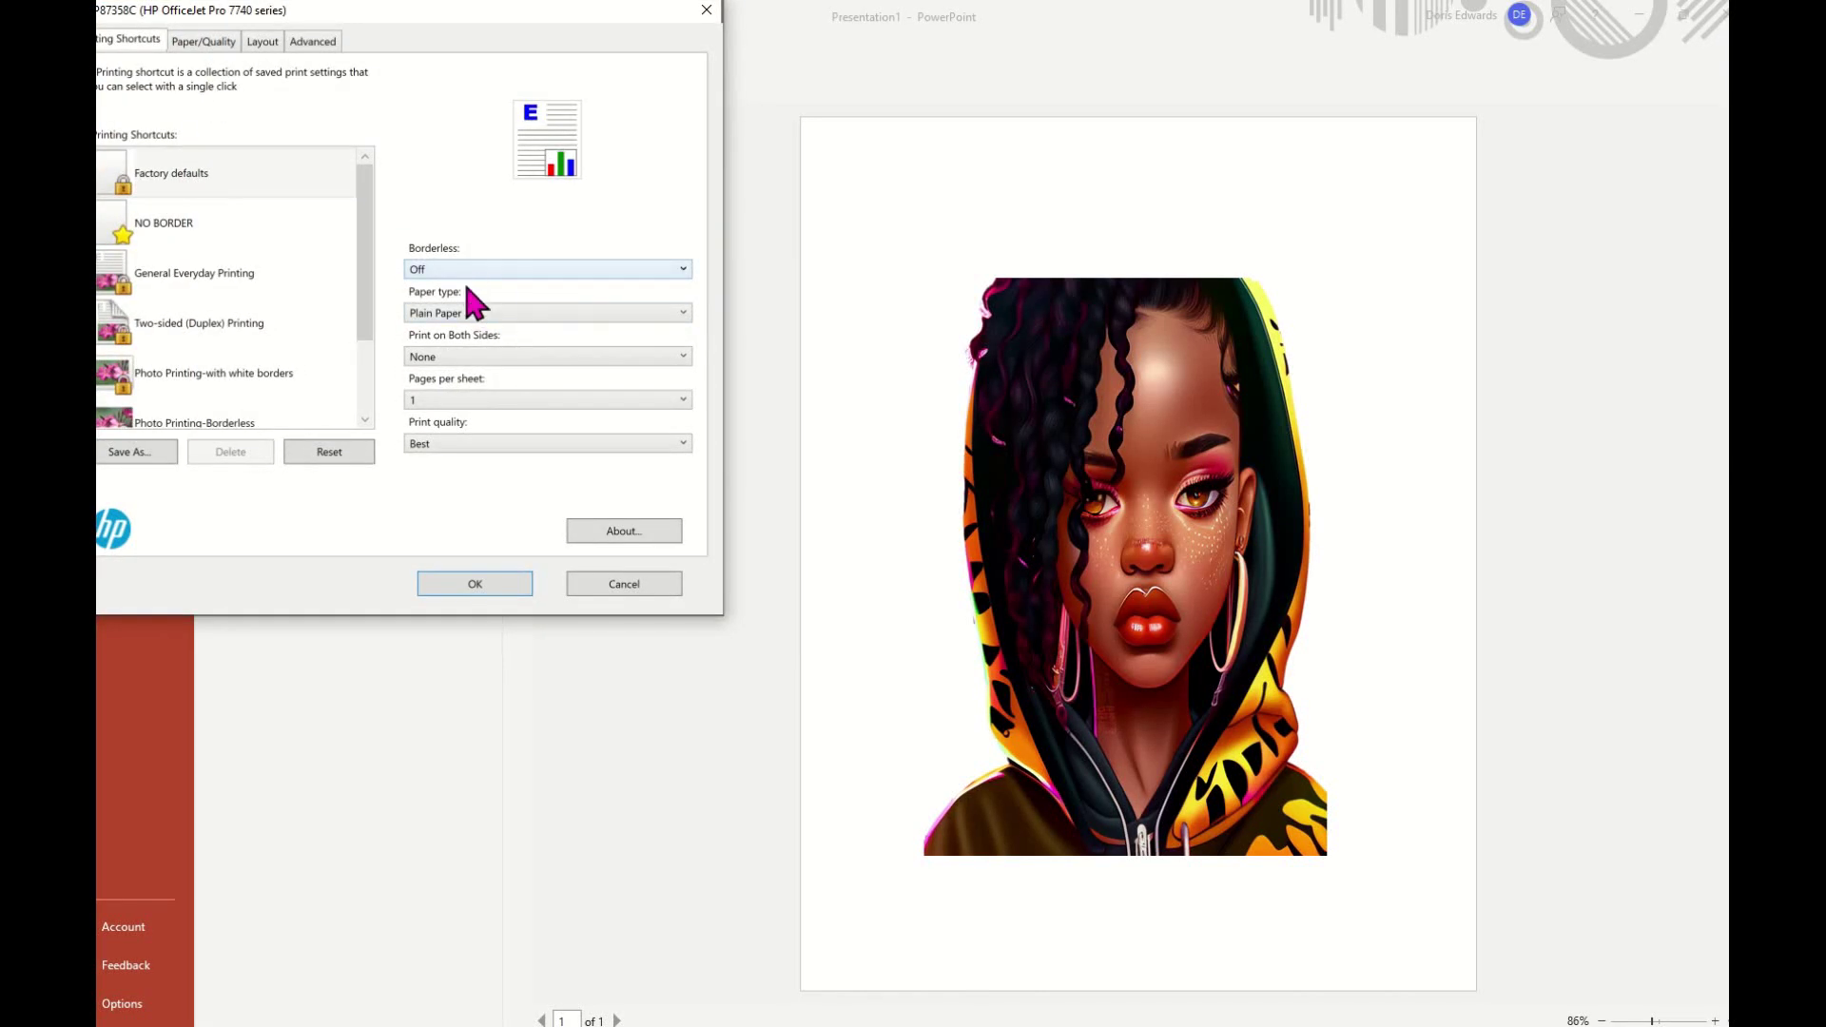
- Set the paper type to Other Glossy Inkjet Papers with Best print quality, and show the detailed paper and quality options
left_click(468, 312)
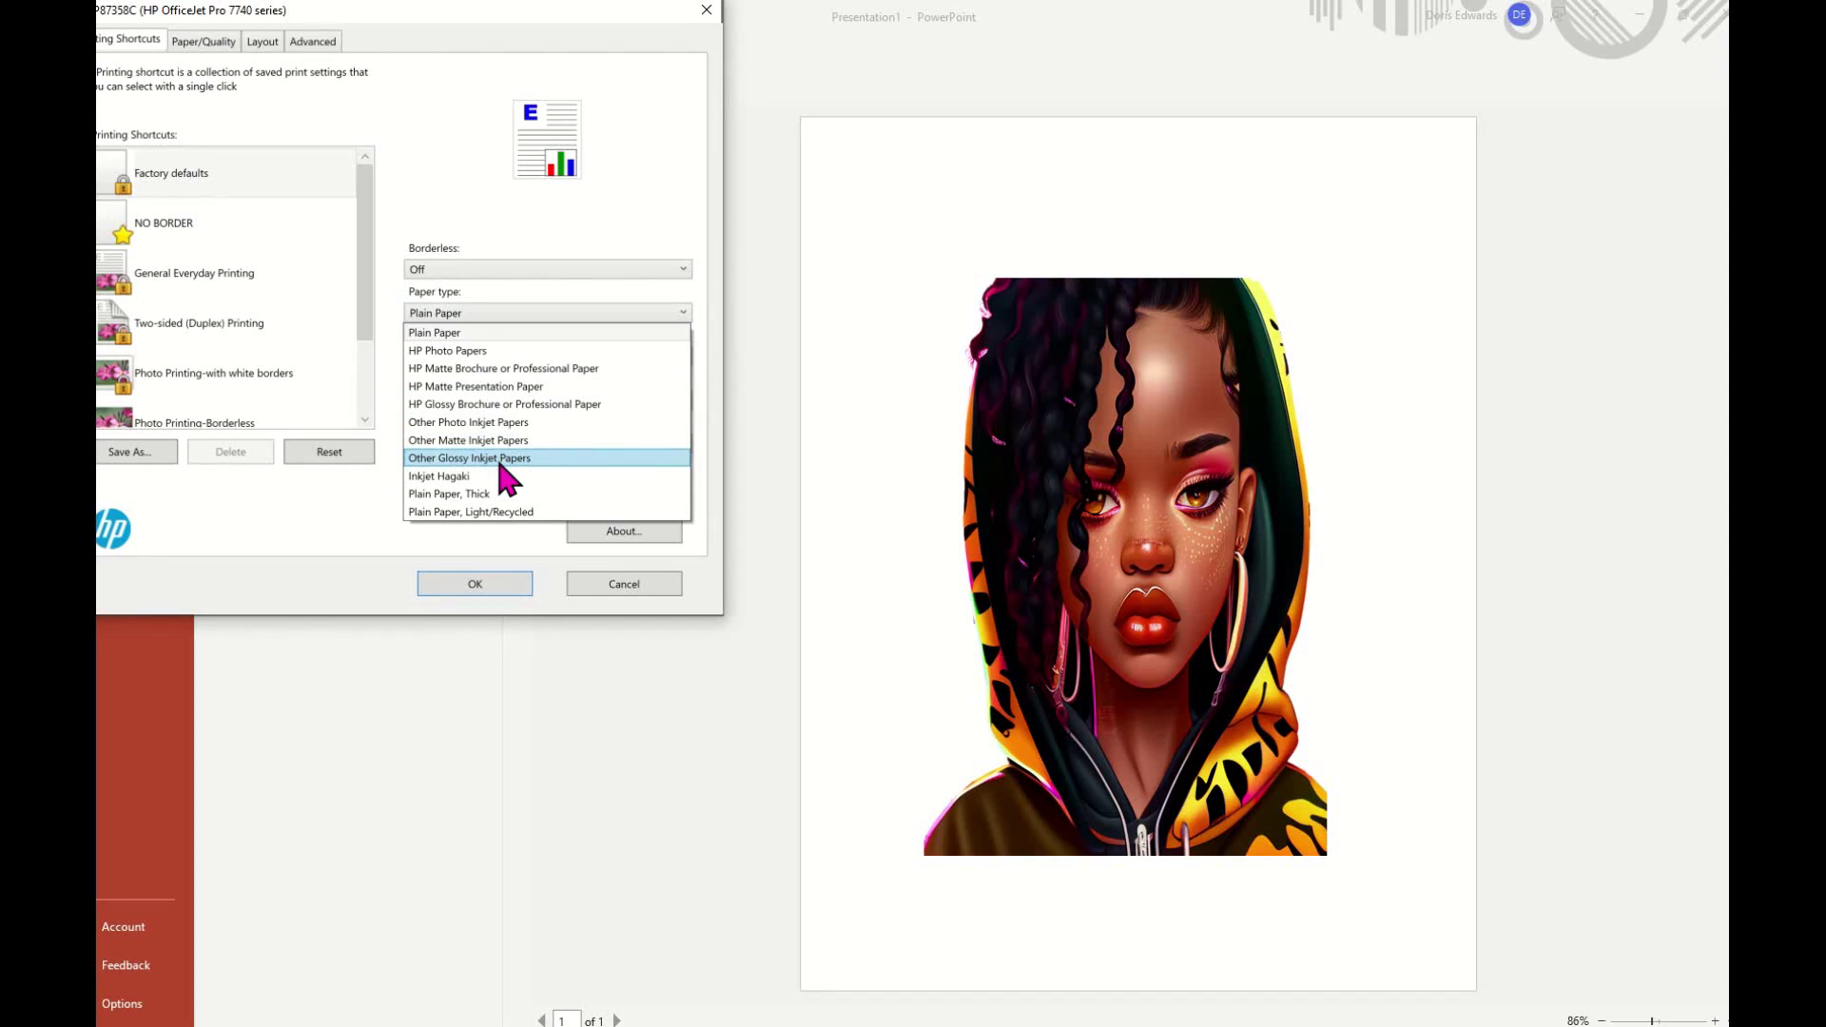
left_click(499, 461)
left_click(438, 444)
left_click(441, 445)
left_click(211, 45)
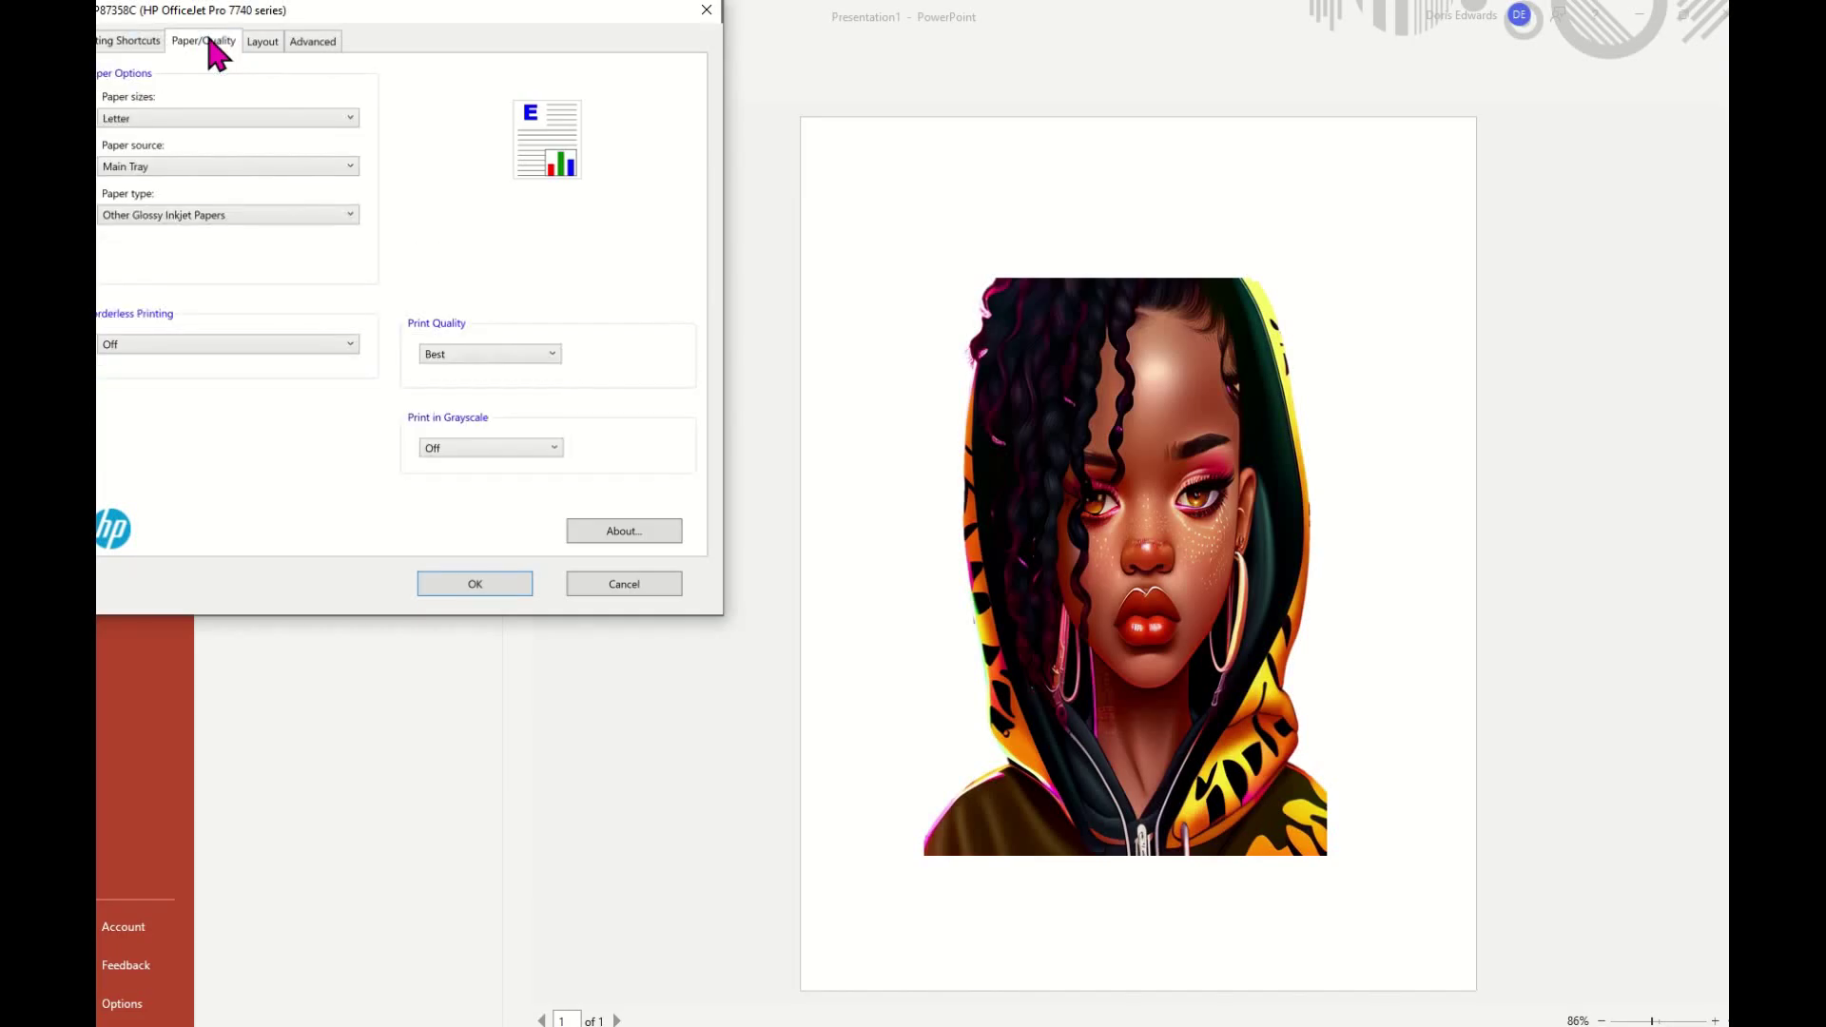
- Set the printer's paper size to Tabloid in the paper and quality options
left_click(152, 119)
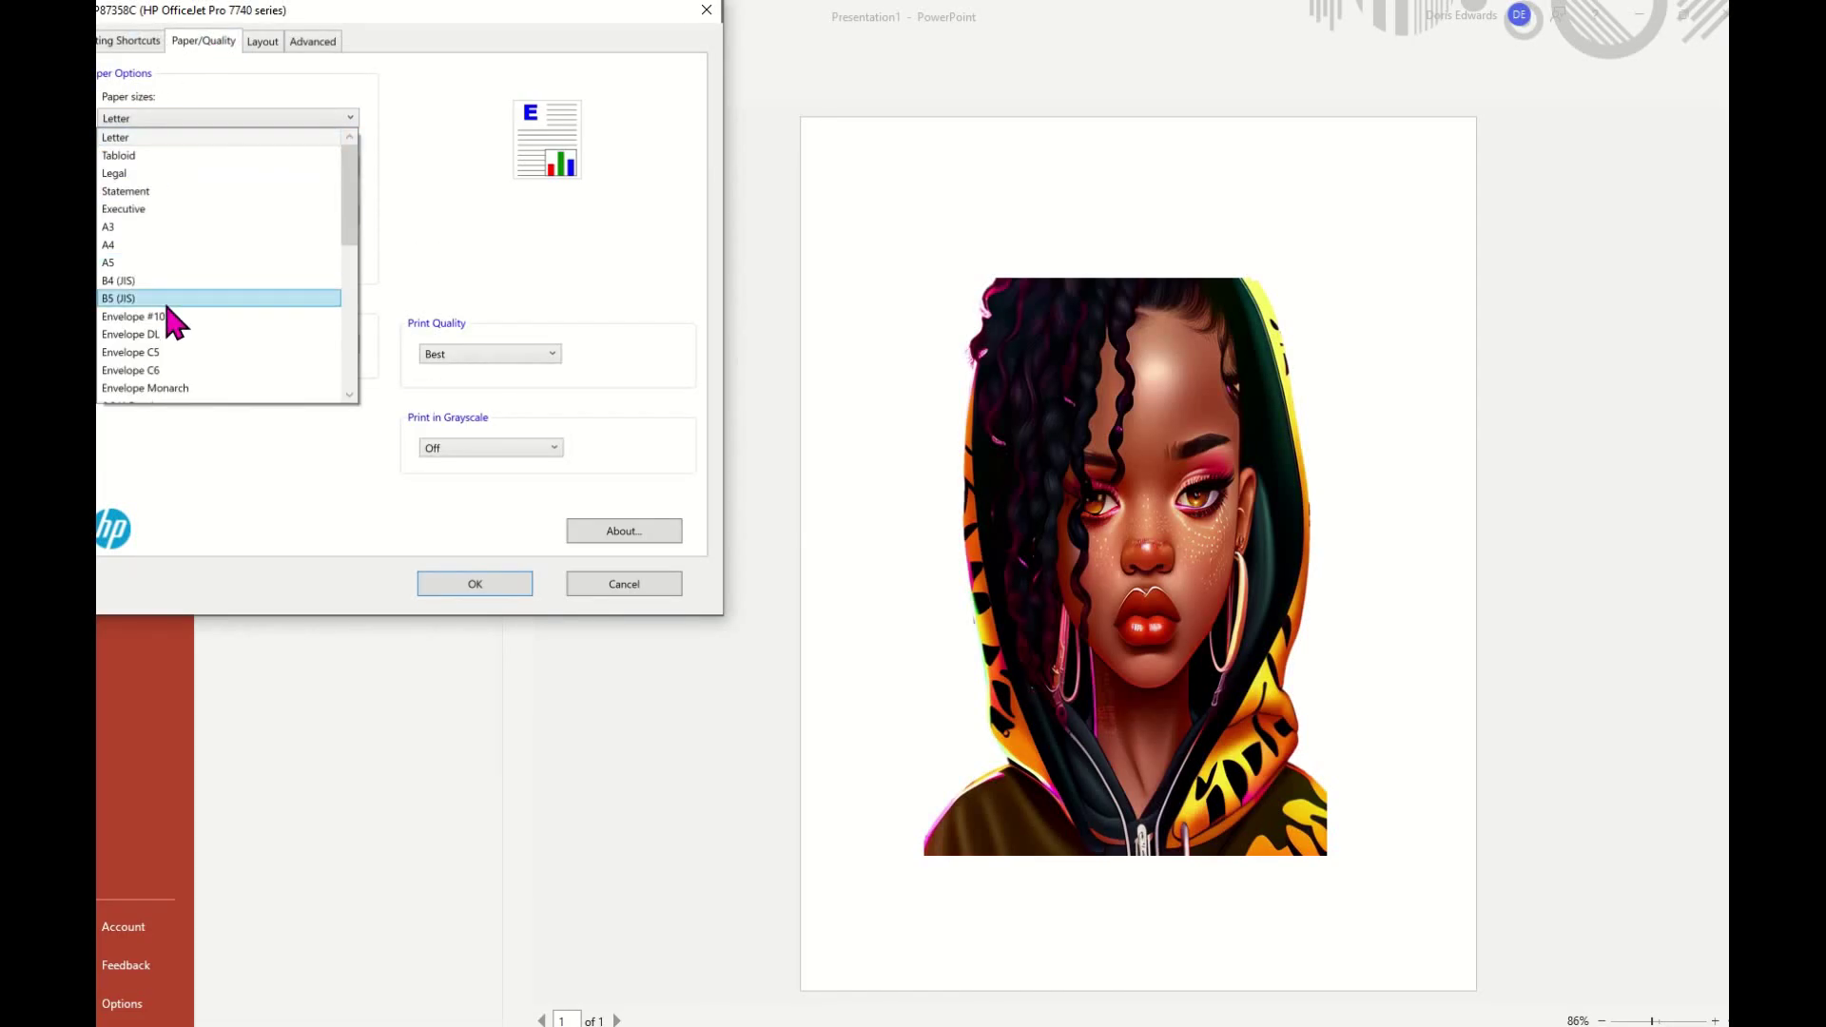
scroll(208, 379, "down", 2)
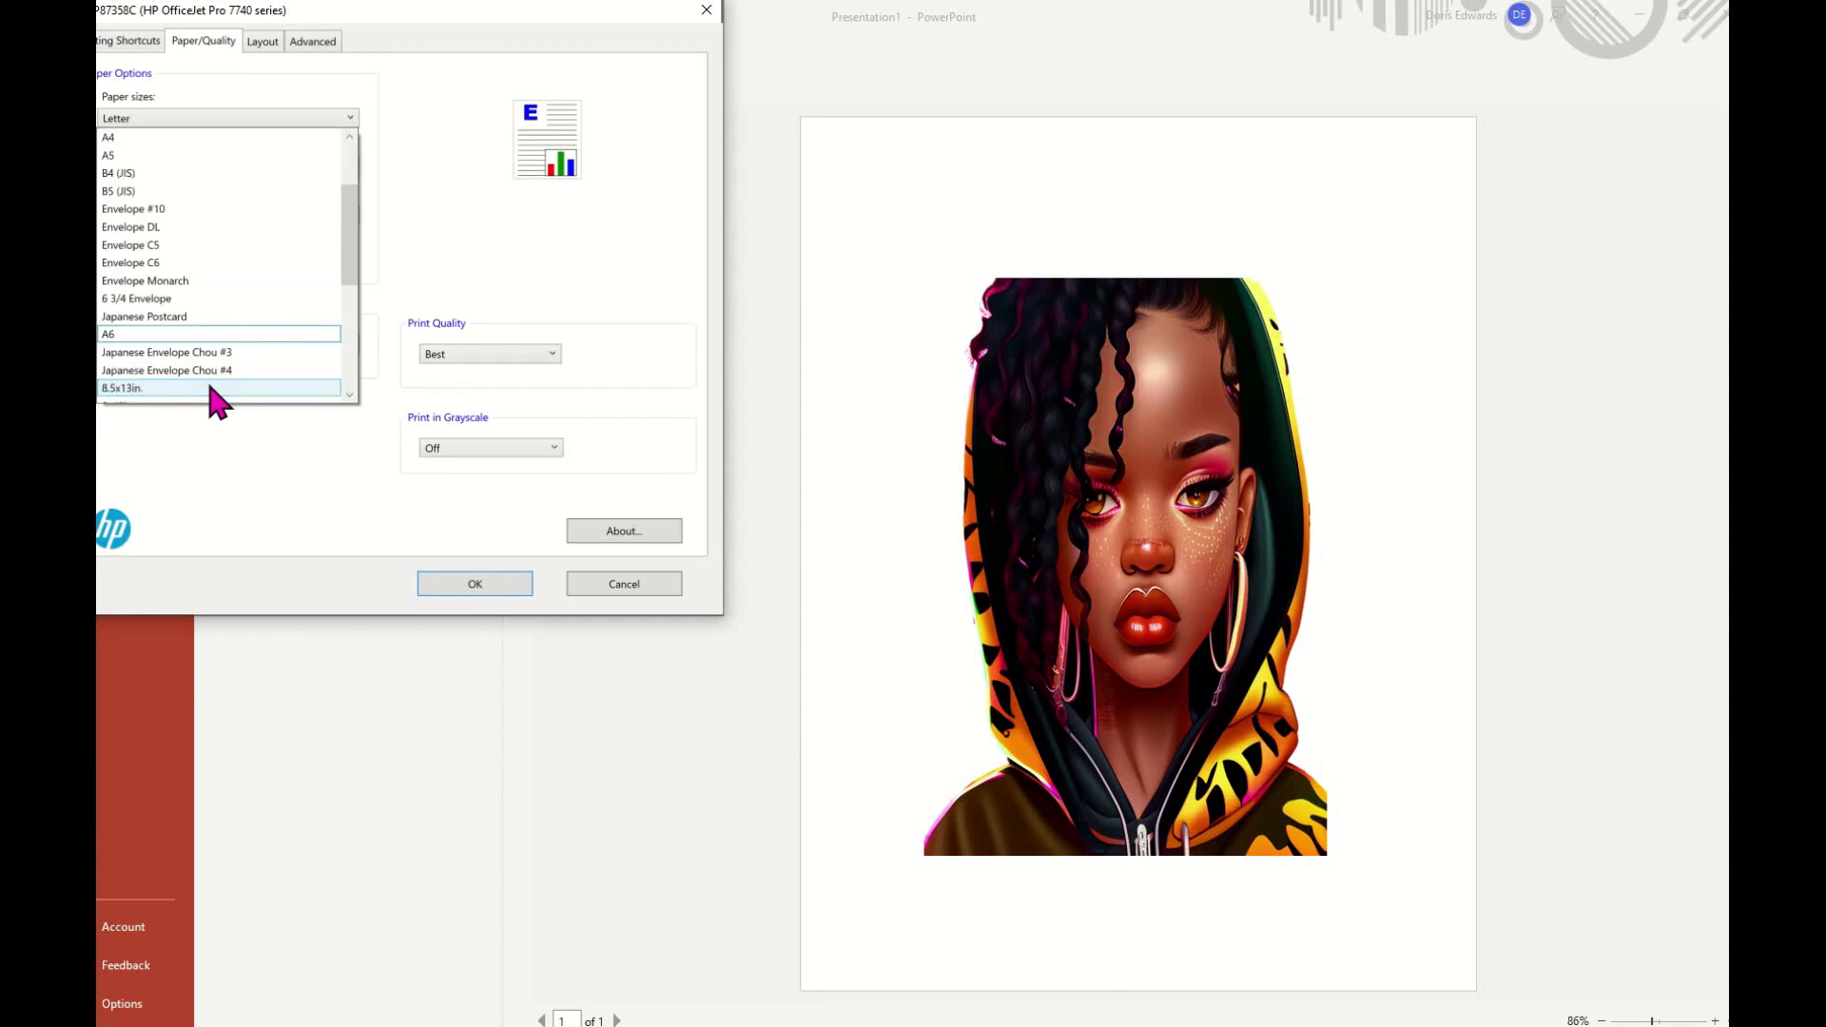
scroll(211, 386, "down", 5)
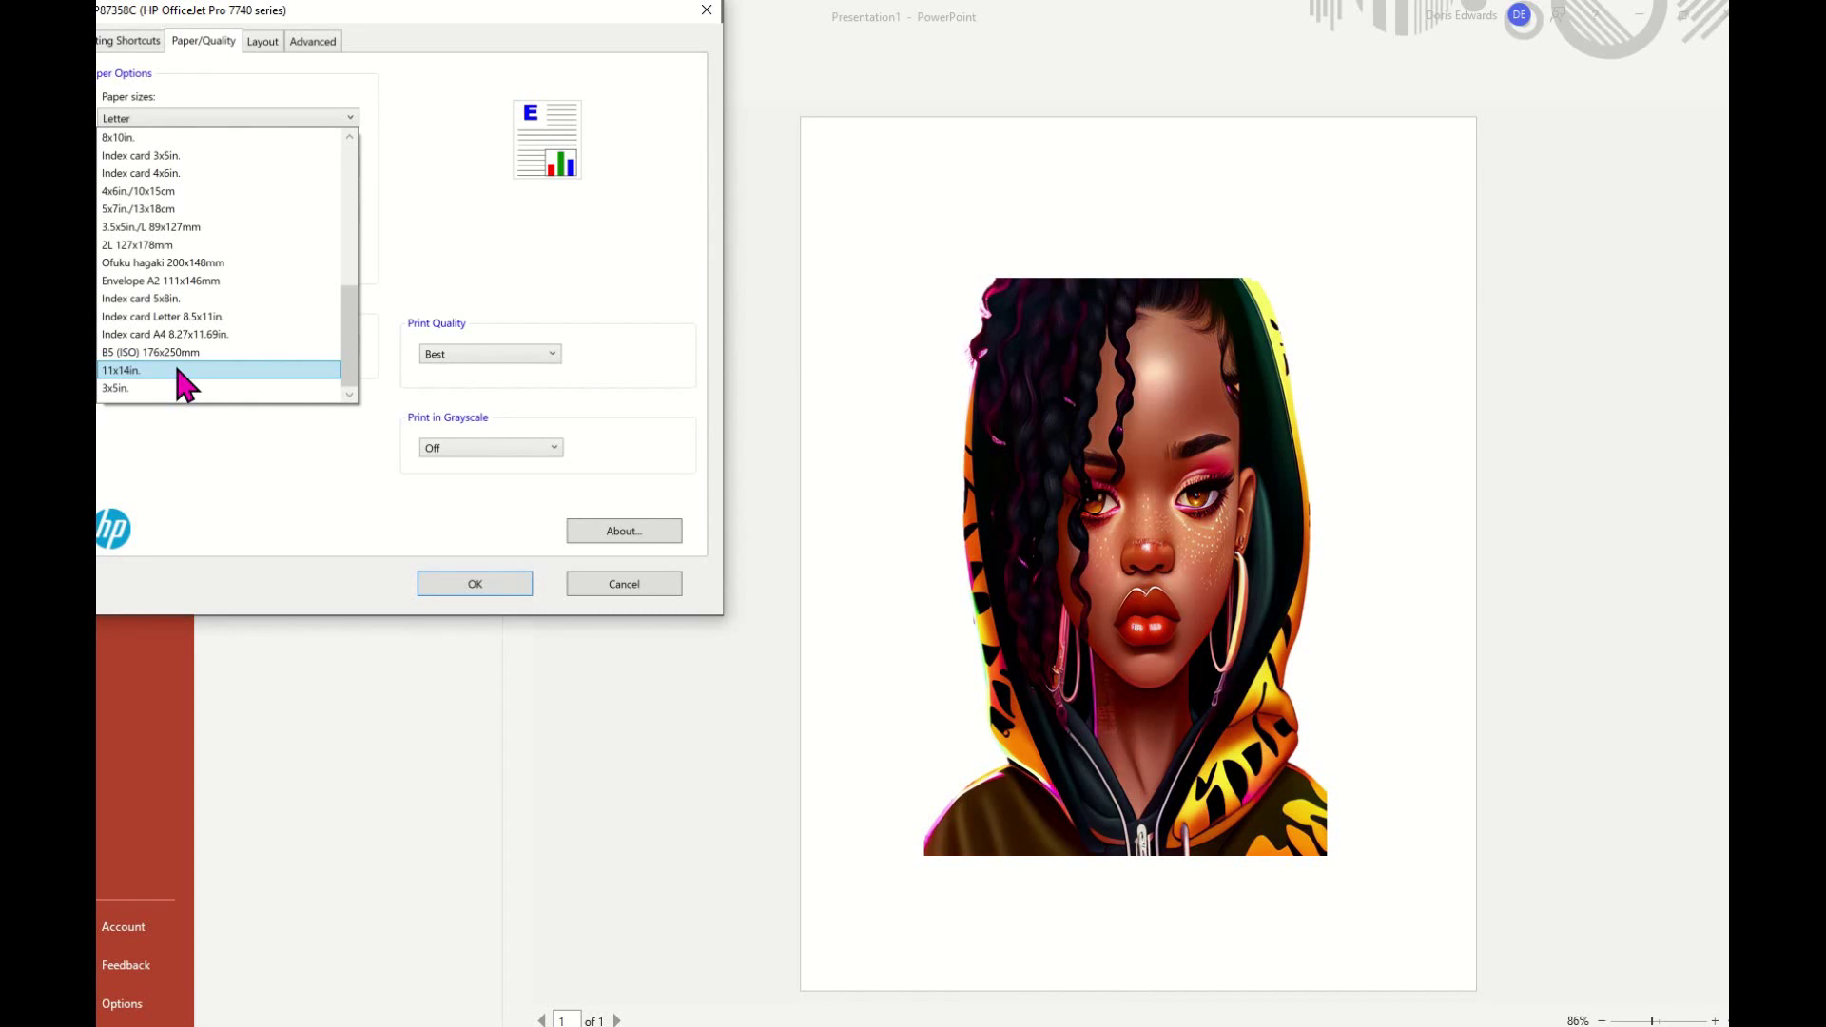
scroll(176, 367, "up", 3)
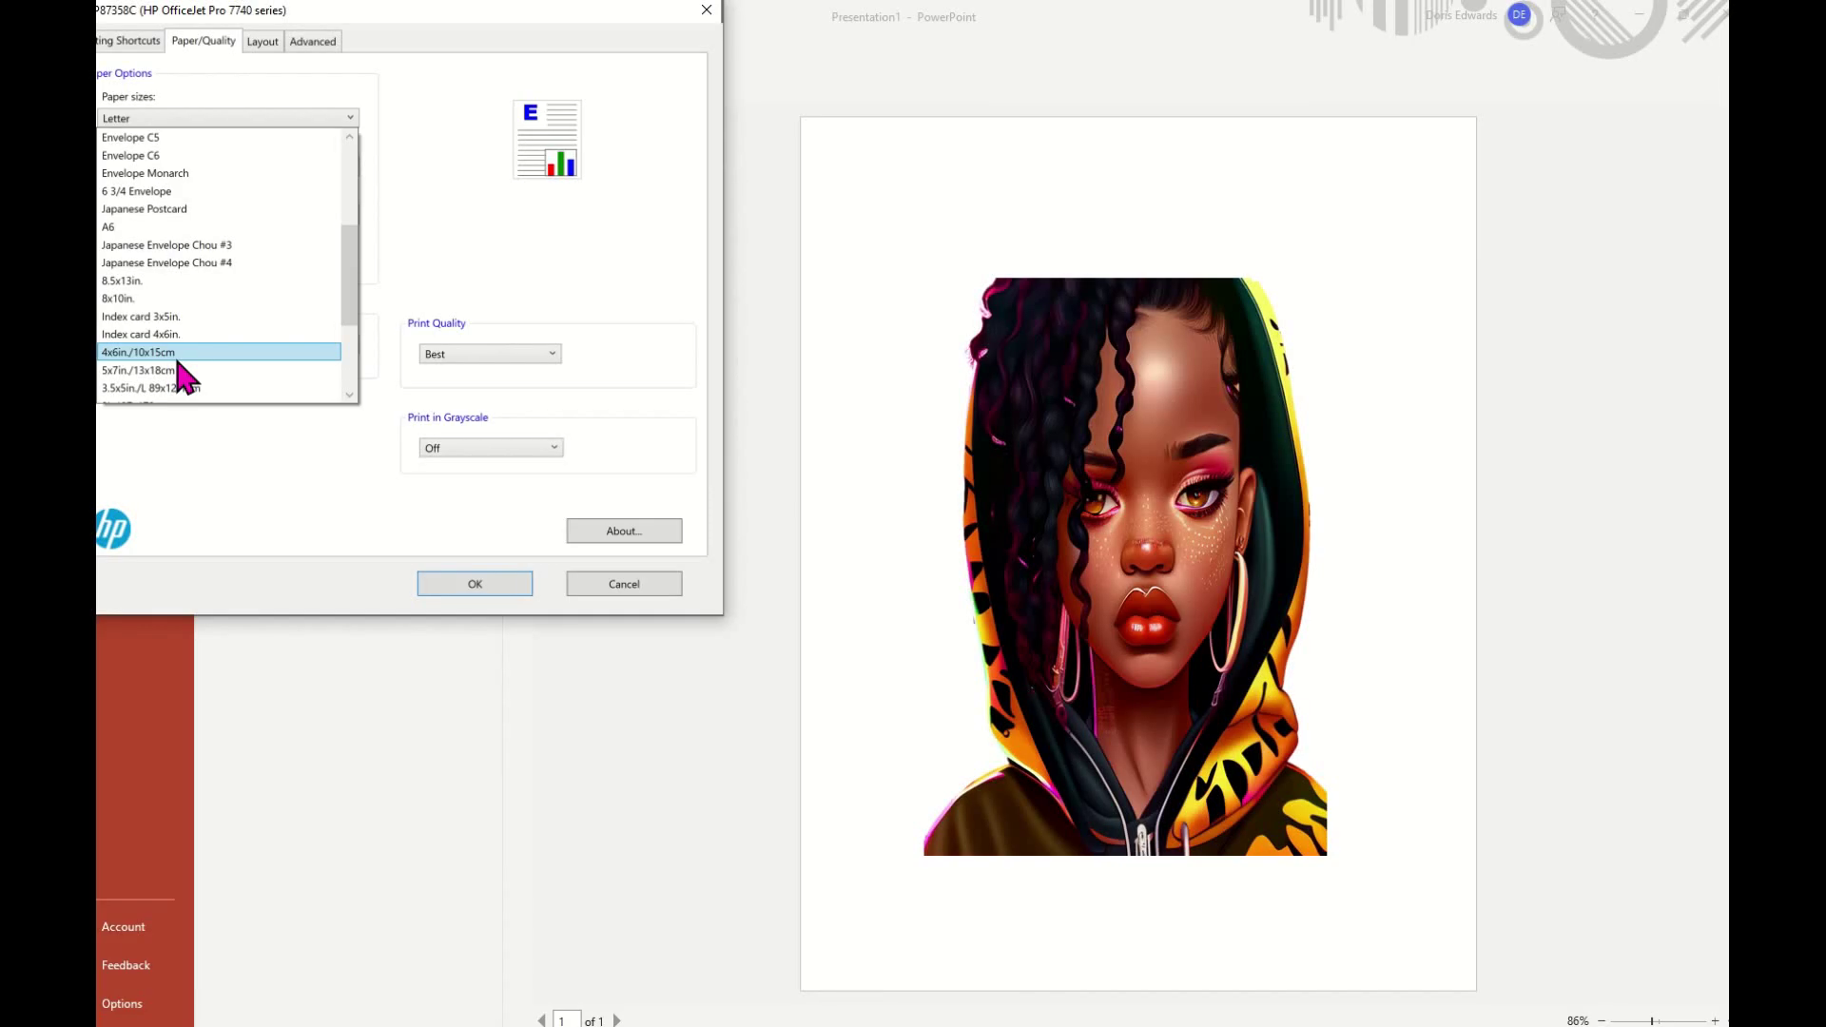
scroll(179, 371, "down", 2)
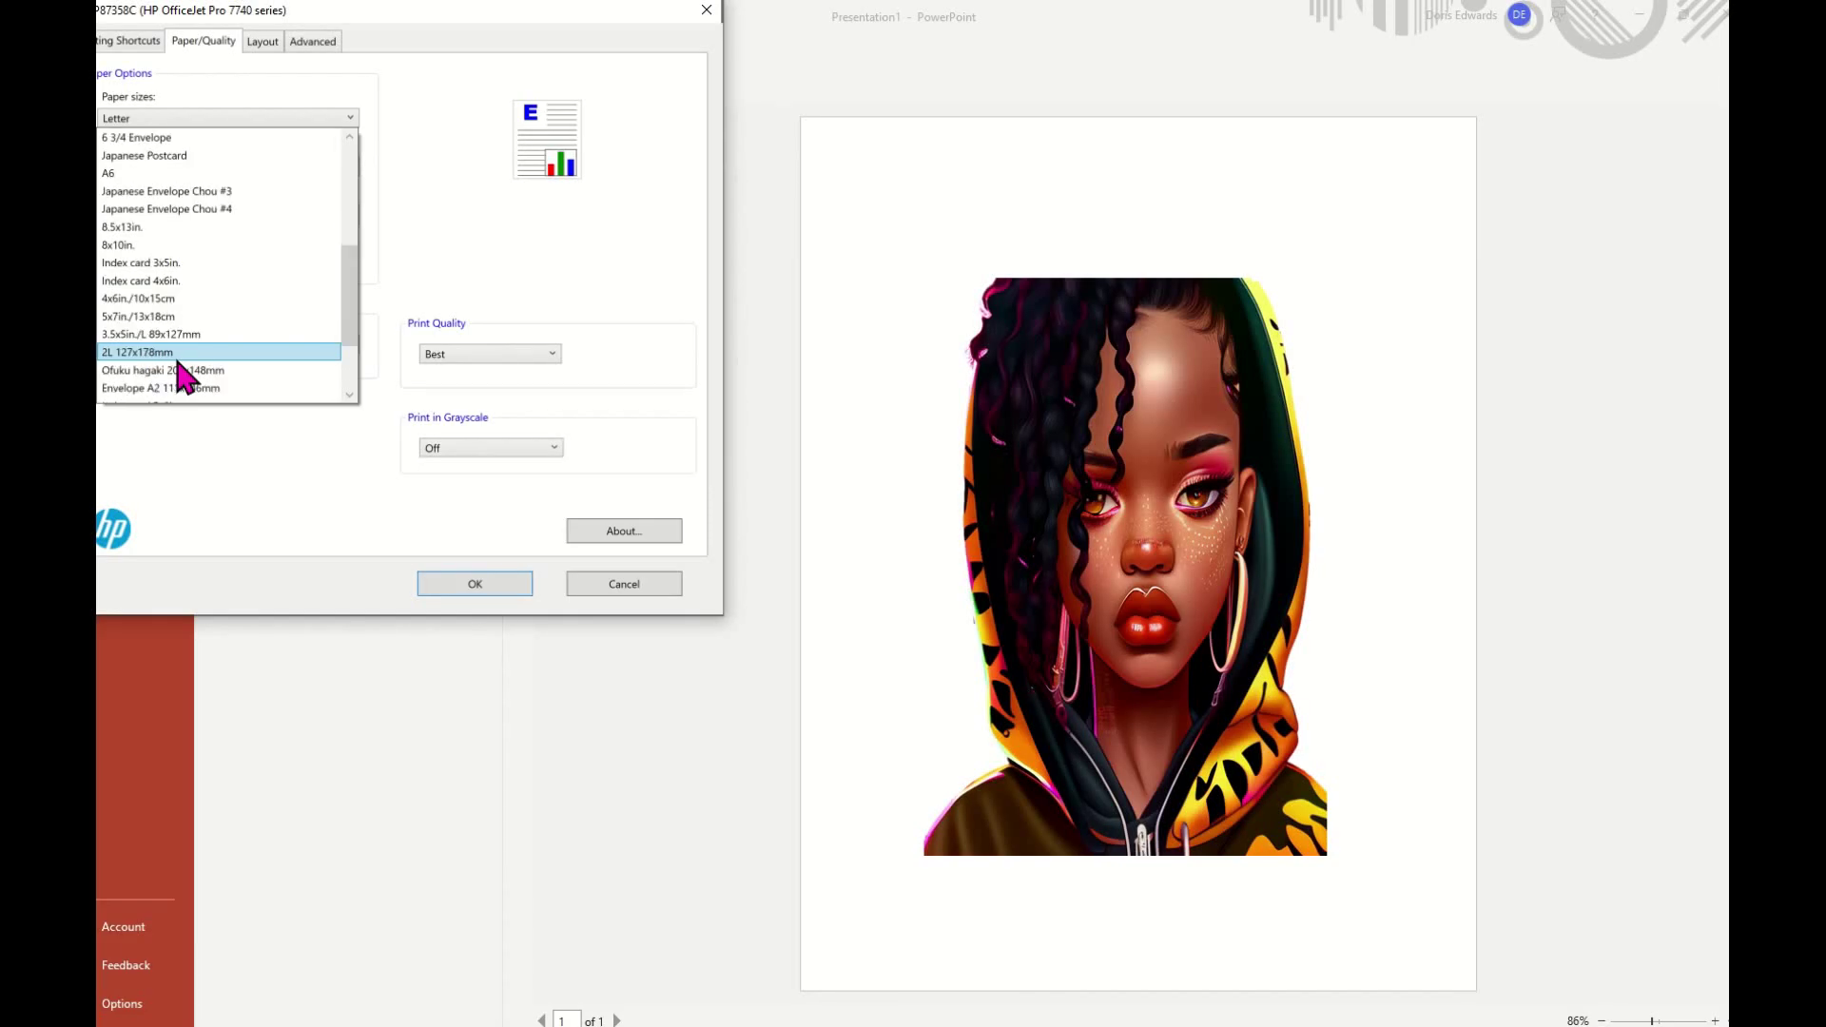
scroll(183, 376, "down", 1)
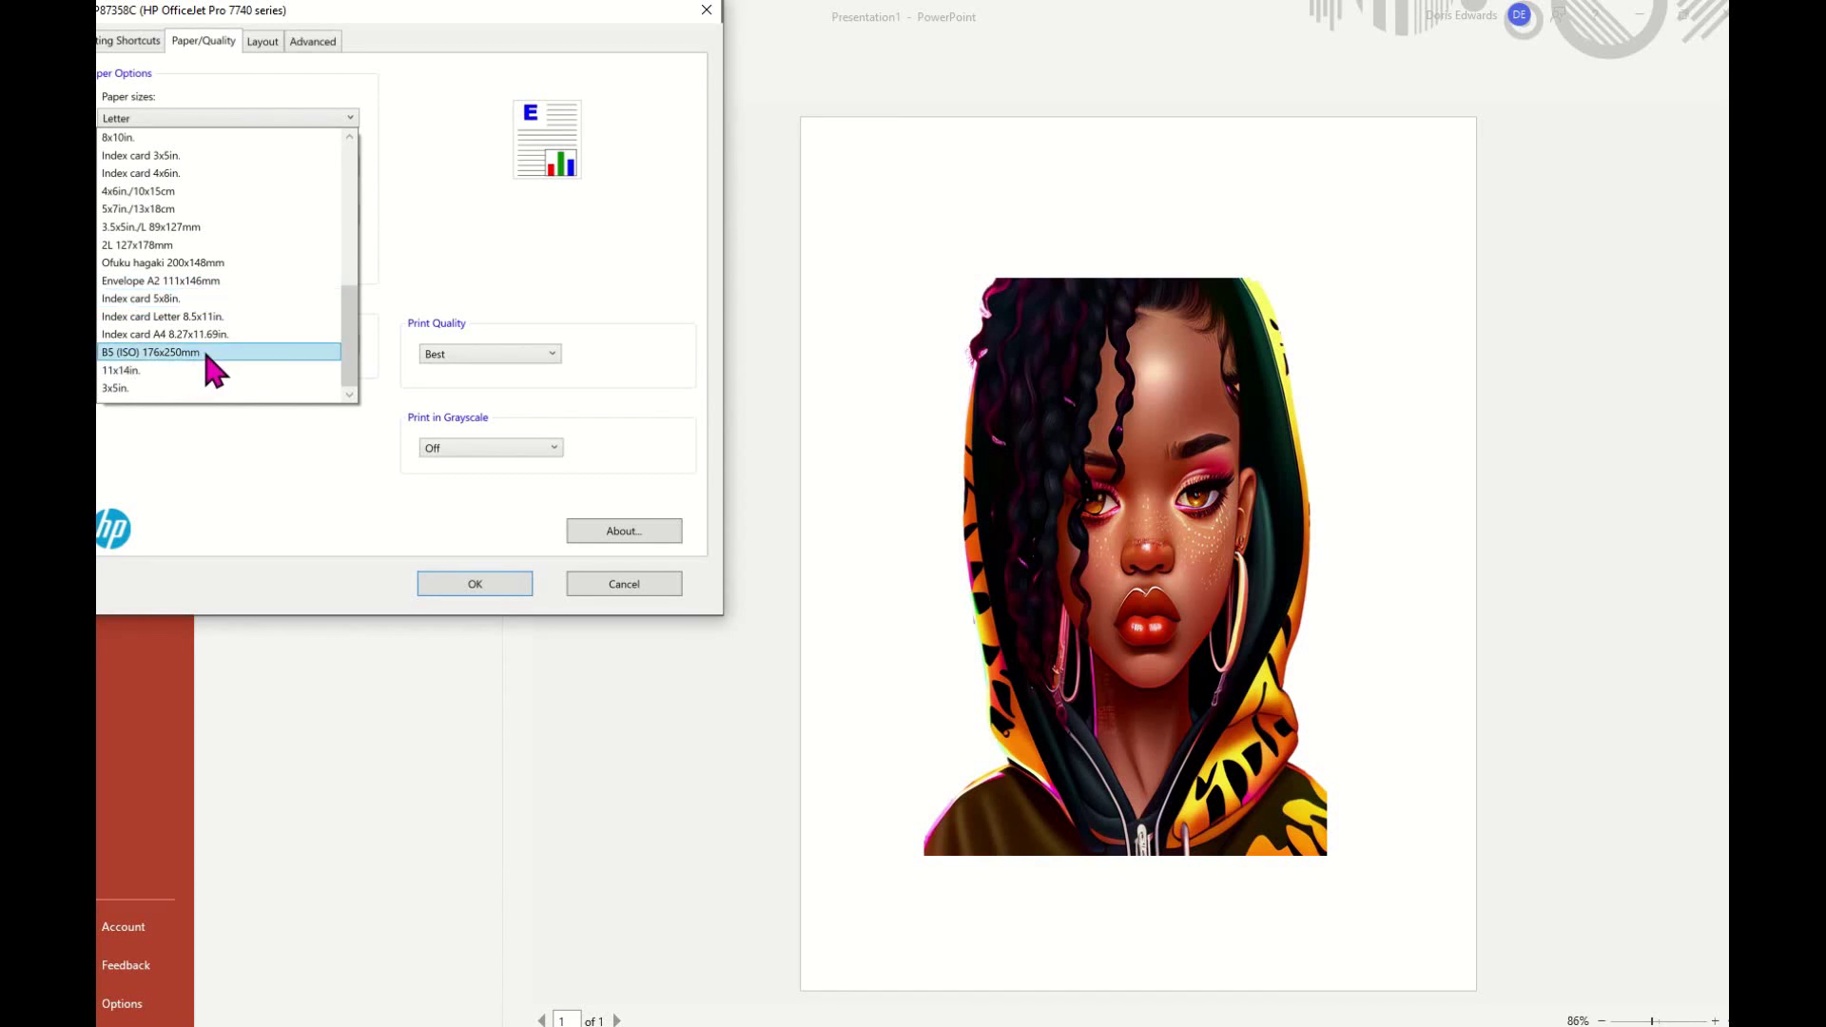
scroll(195, 373, "up", 1)
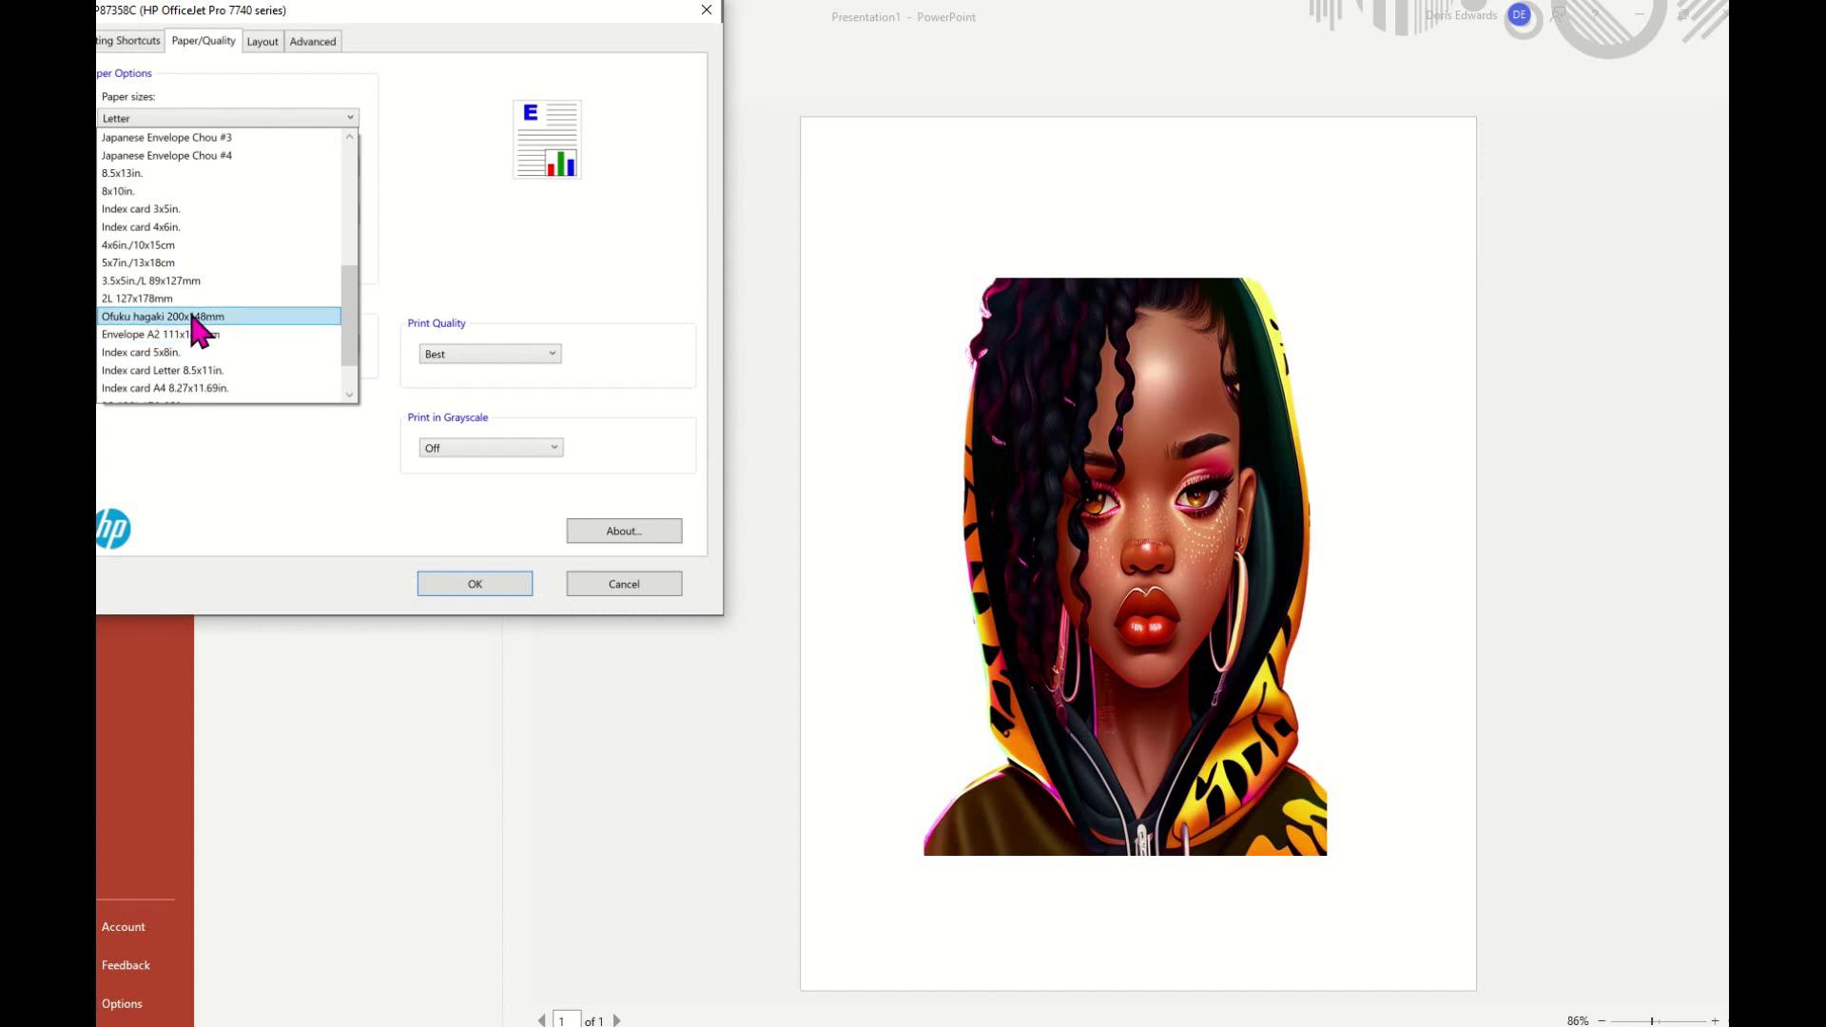
scroll(190, 266, "up", 8)
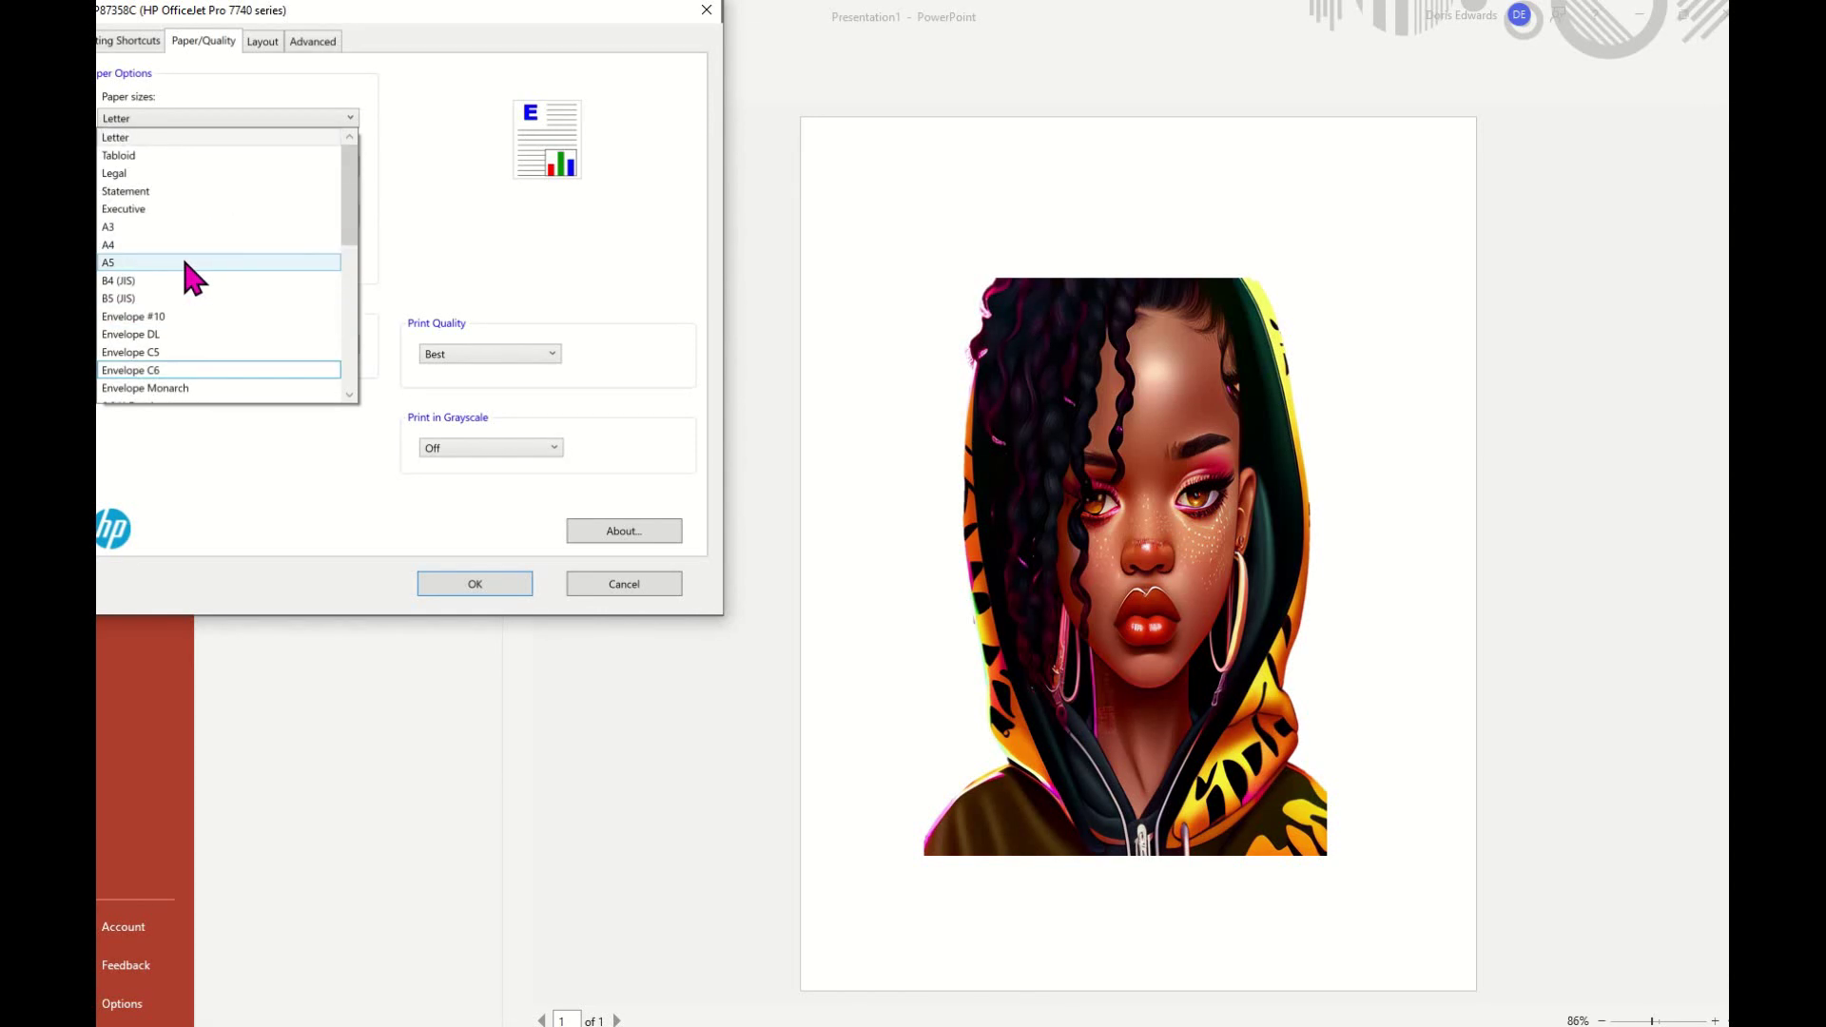
left_click(201, 156)
left_click(201, 173)
left_click(162, 211)
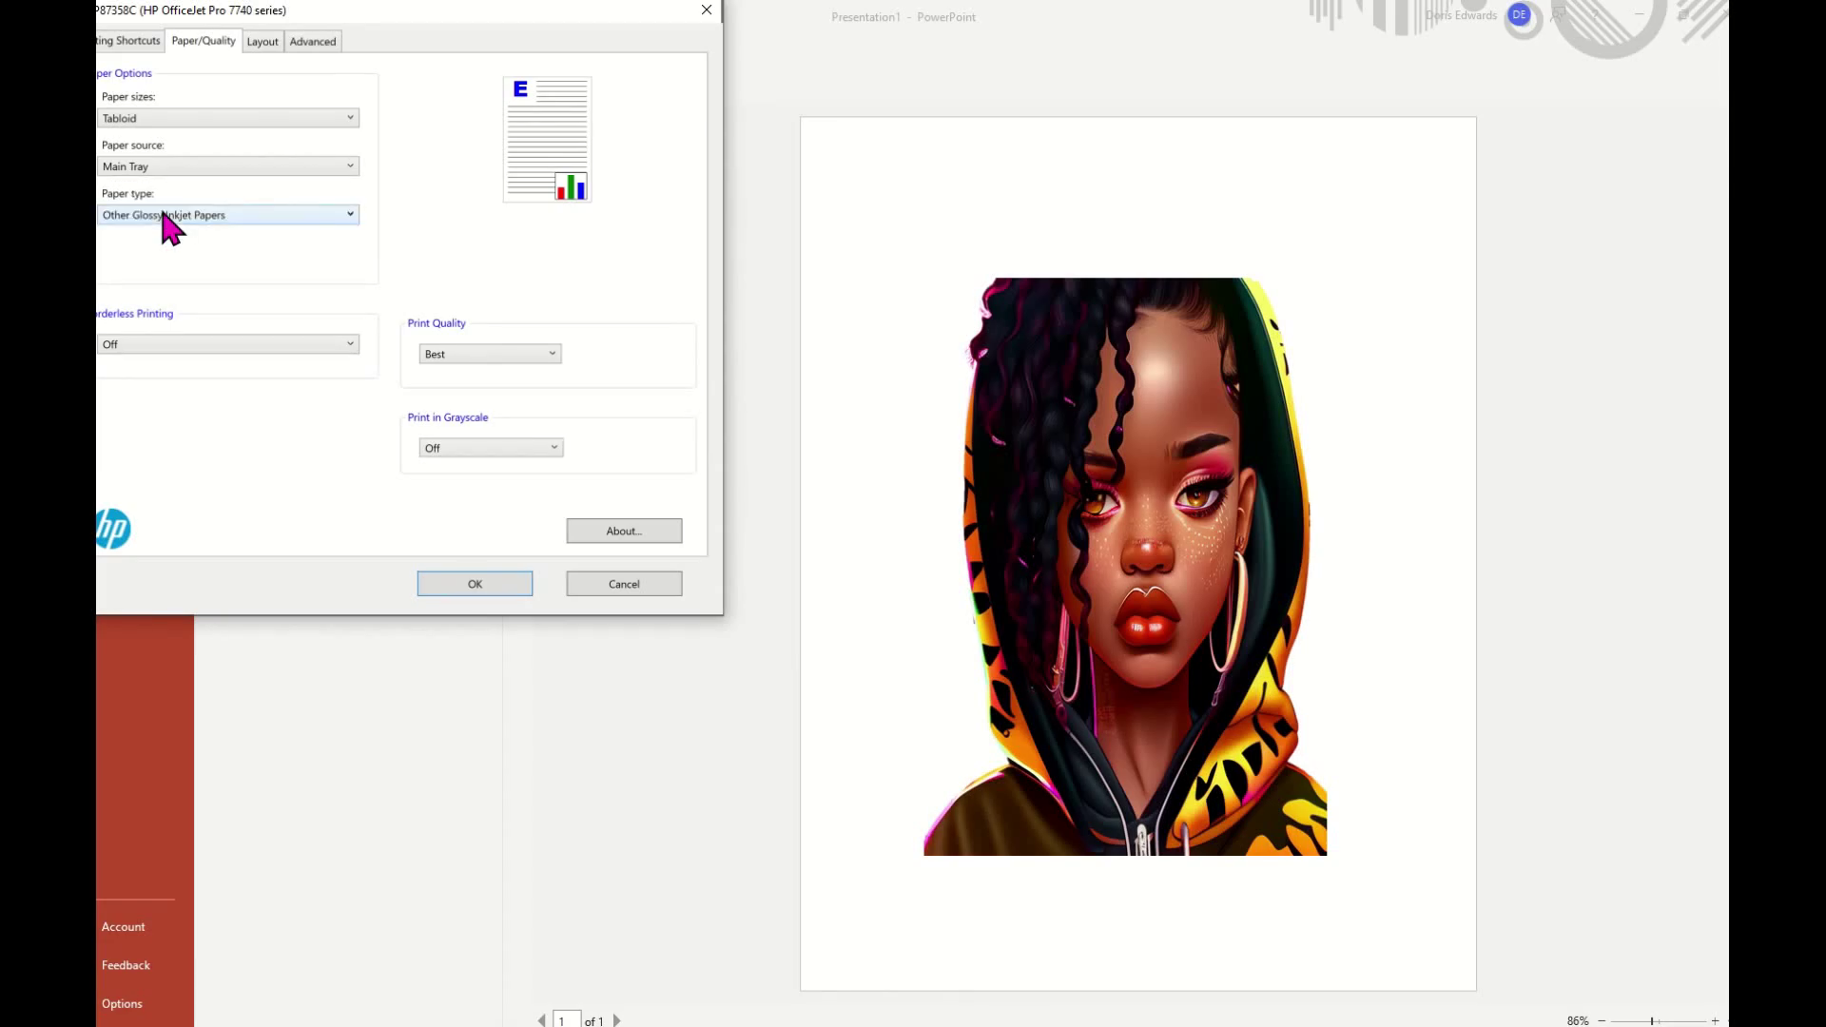